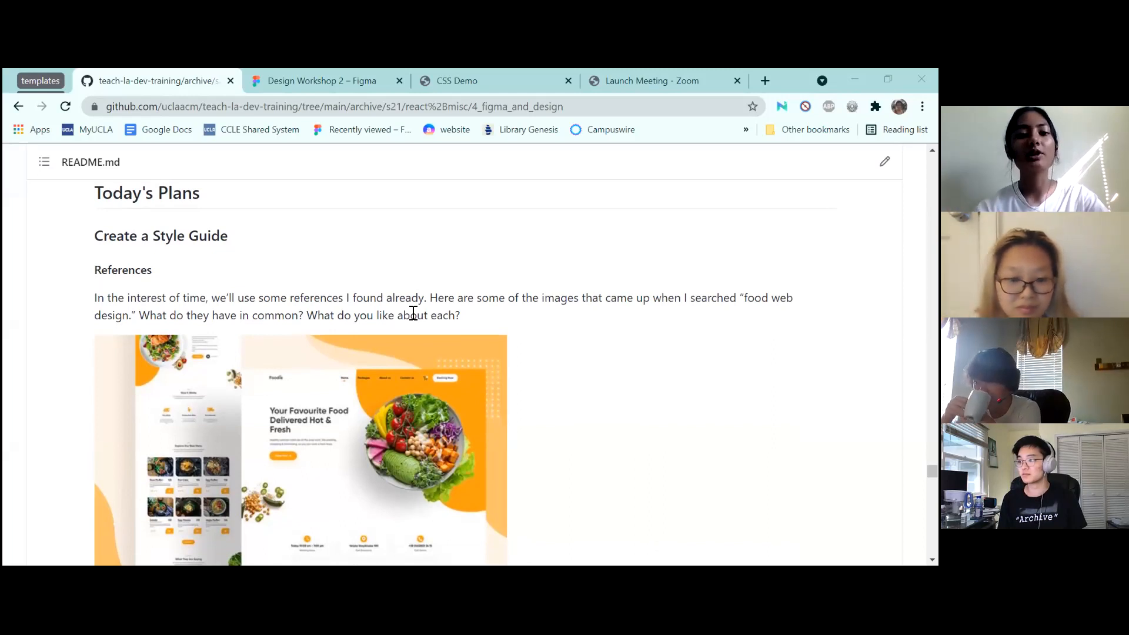
Scroll through the reference page to review it
scroll(414, 313, "down", 1)
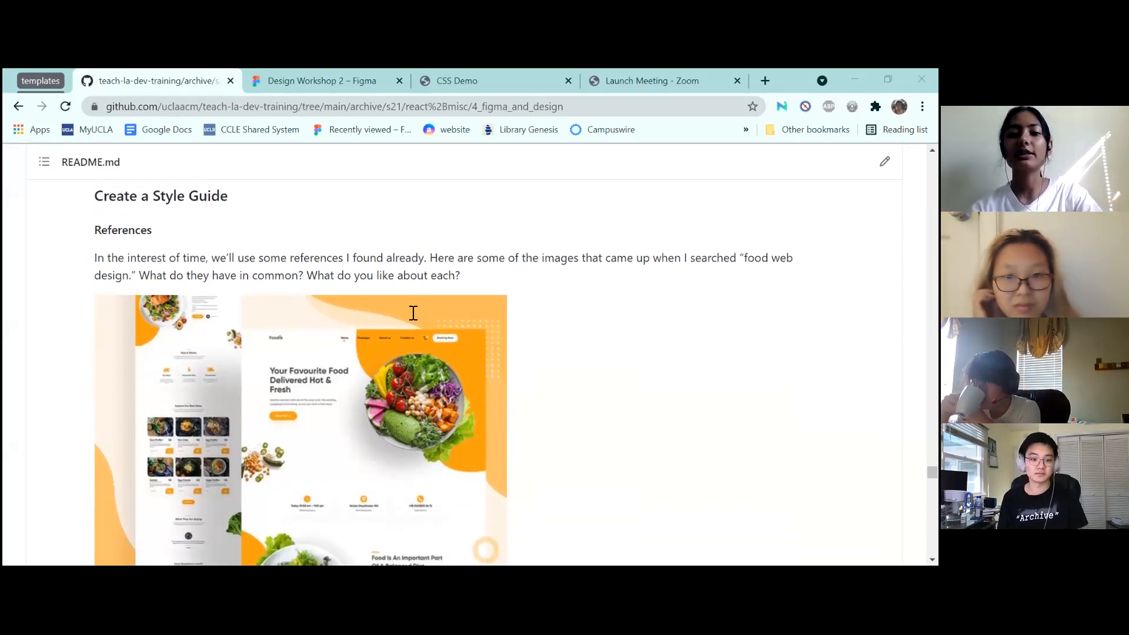
scroll(413, 313, "down", 1)
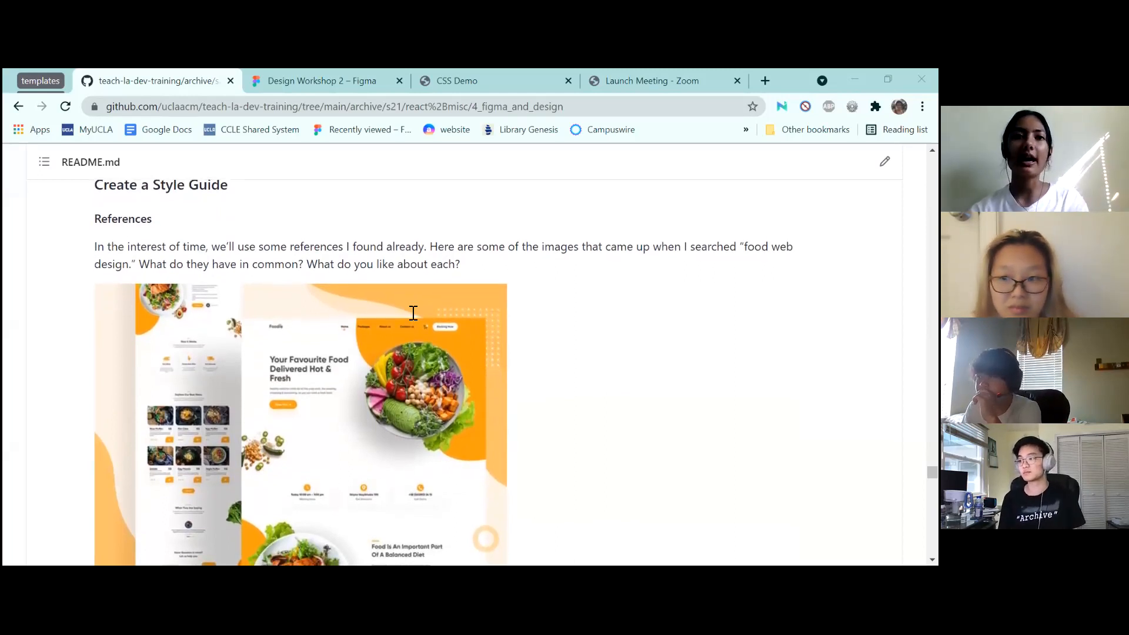
scroll(413, 313, "down", 1)
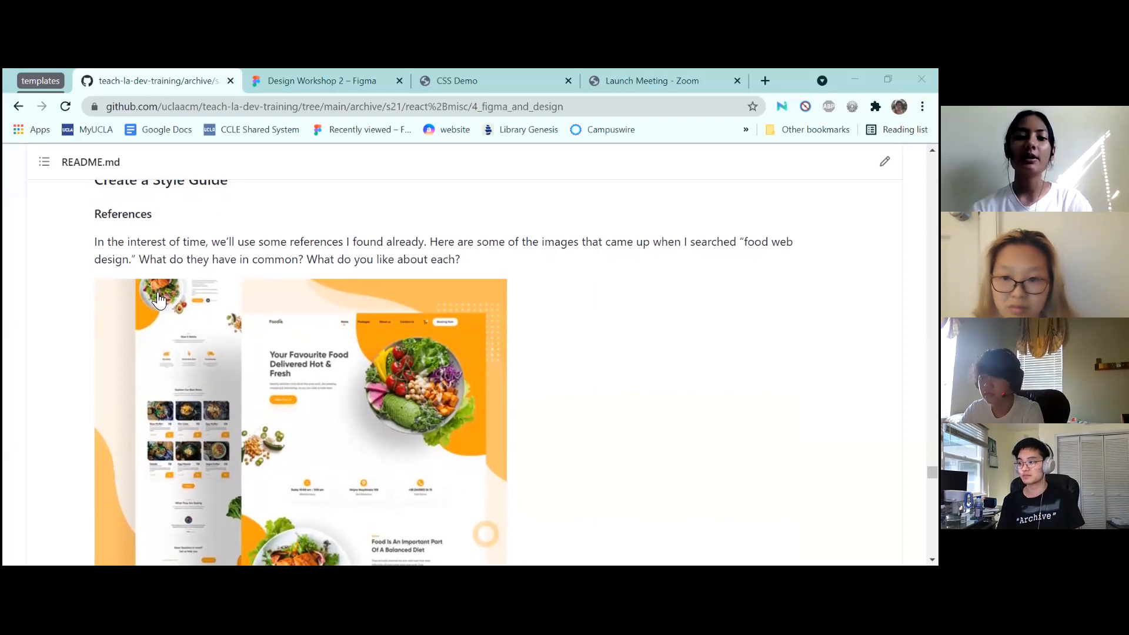
scroll(628, 339, "down", 3)
scroll(629, 339, "up", 2)
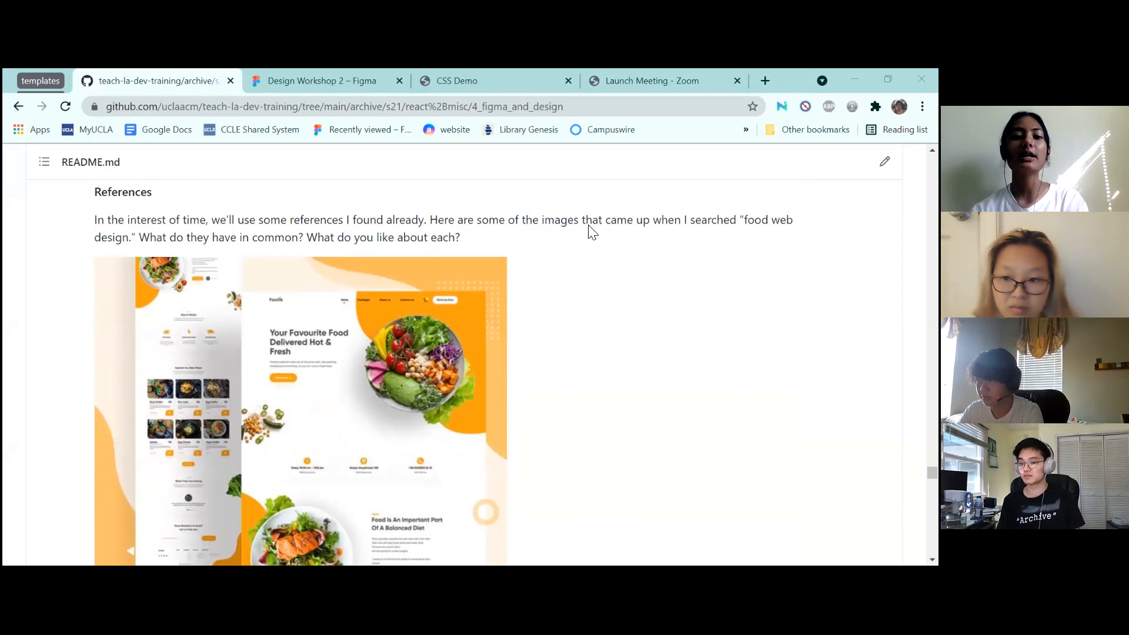
scroll(560, 315, "down", 2)
scroll(560, 357, "down", 20)
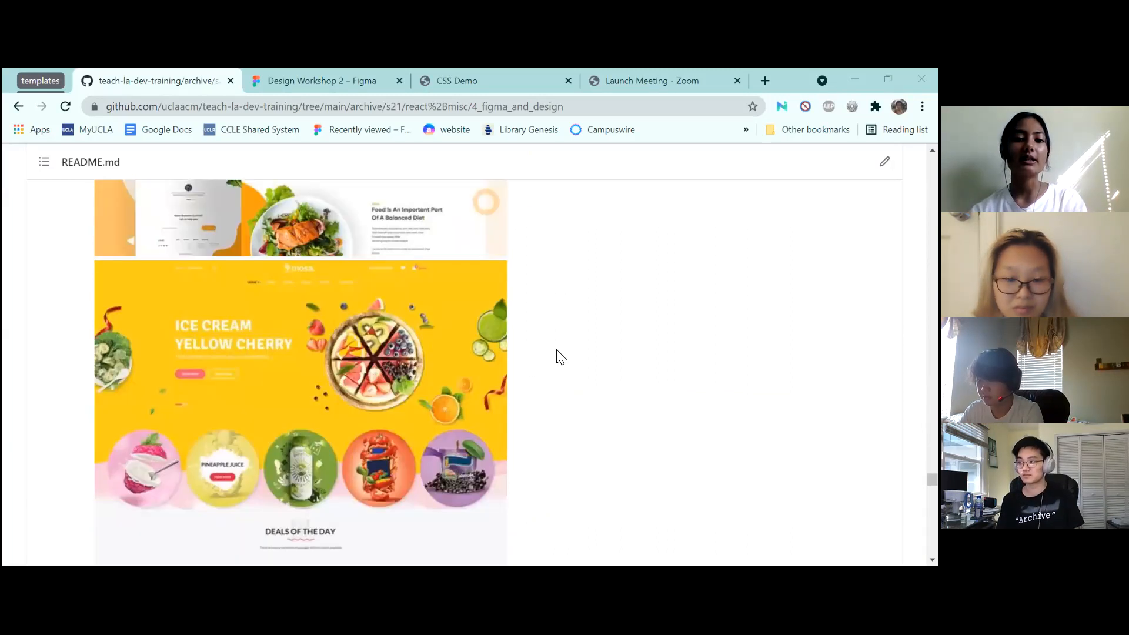
scroll(560, 357, "down", 15)
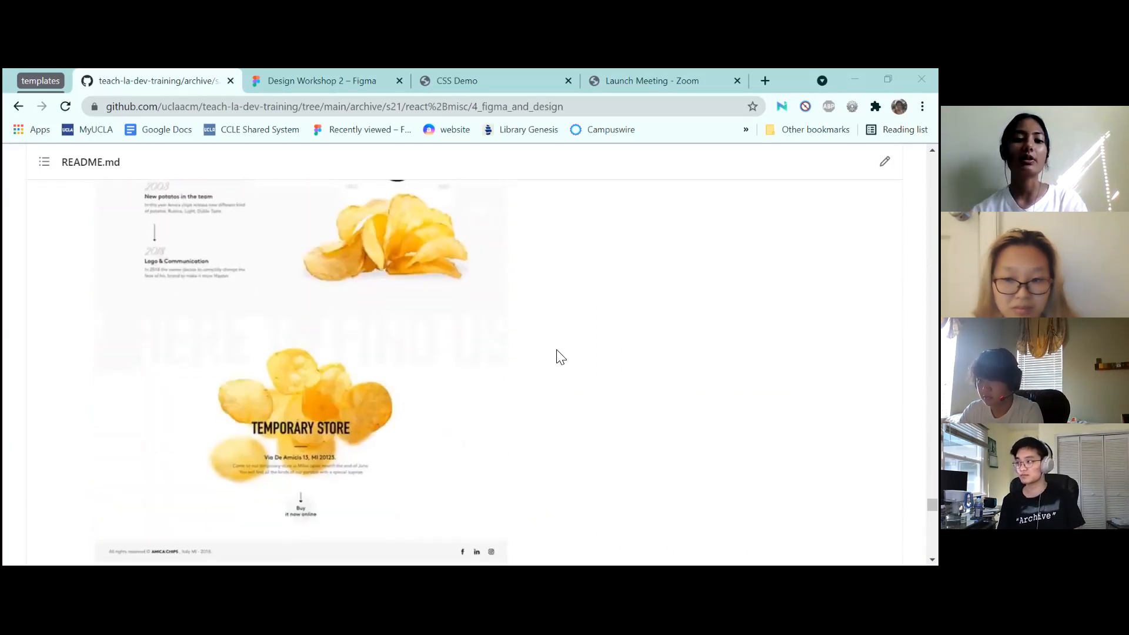
scroll(560, 356, "up", 11)
scroll(560, 357, "up", 10)
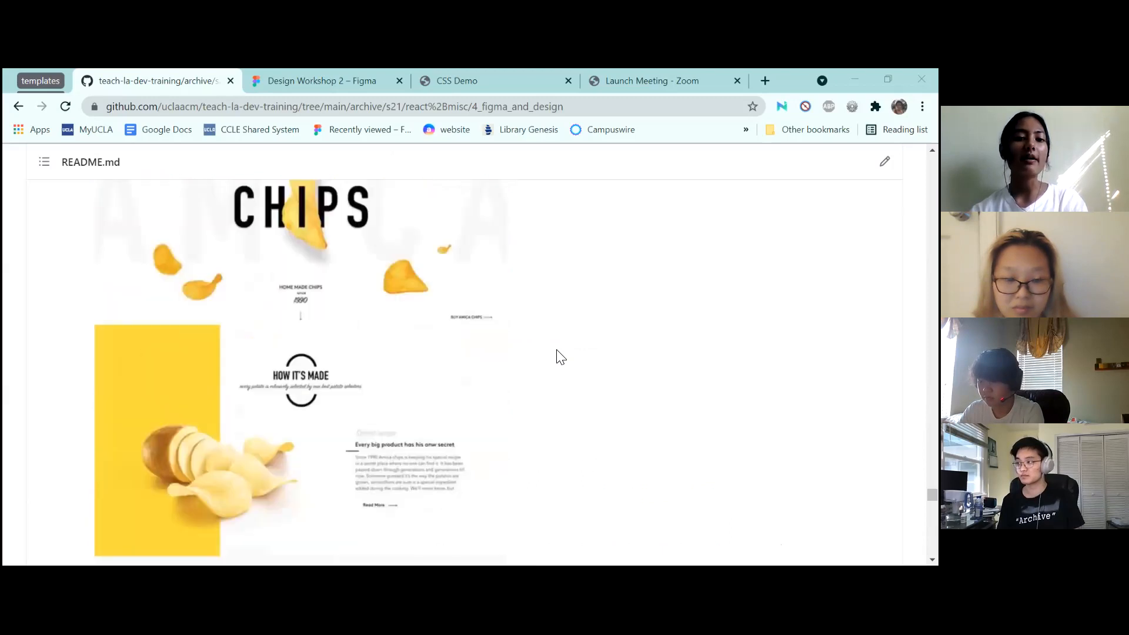
scroll(560, 356, "up", 8)
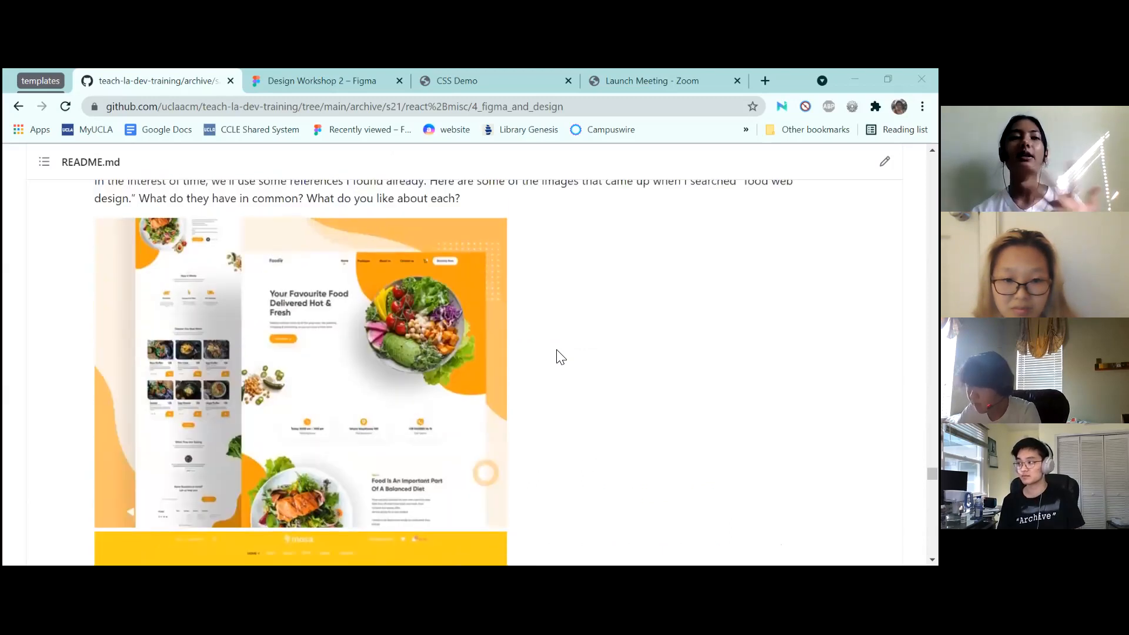
scroll(560, 357, "down", 1)
scroll(560, 357, "down", 1)
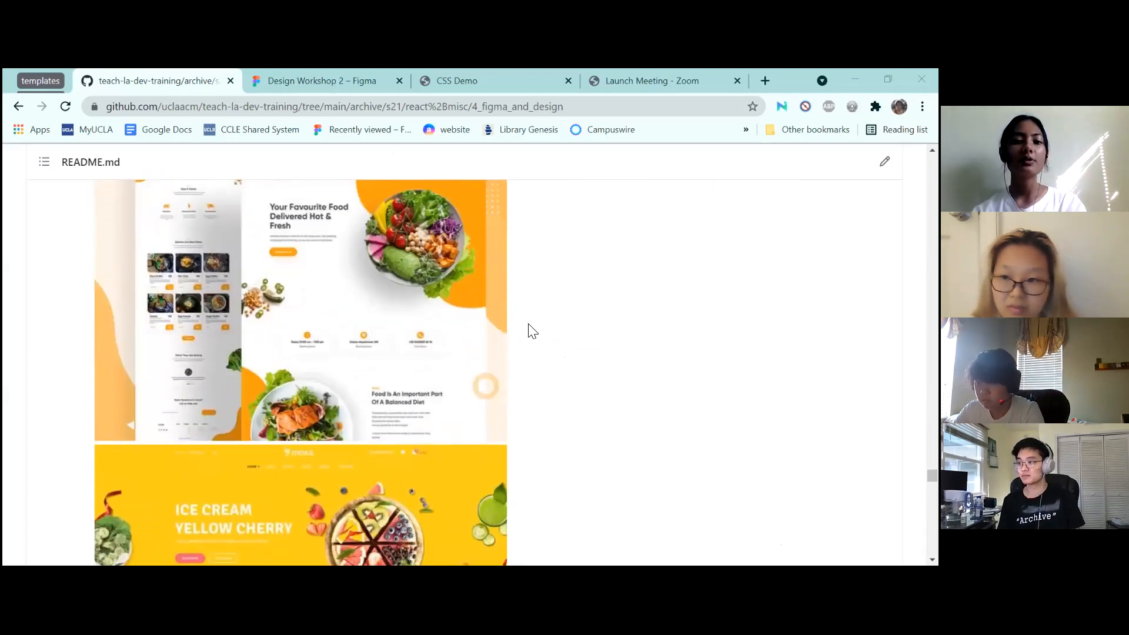
scroll(532, 331, "down", 5)
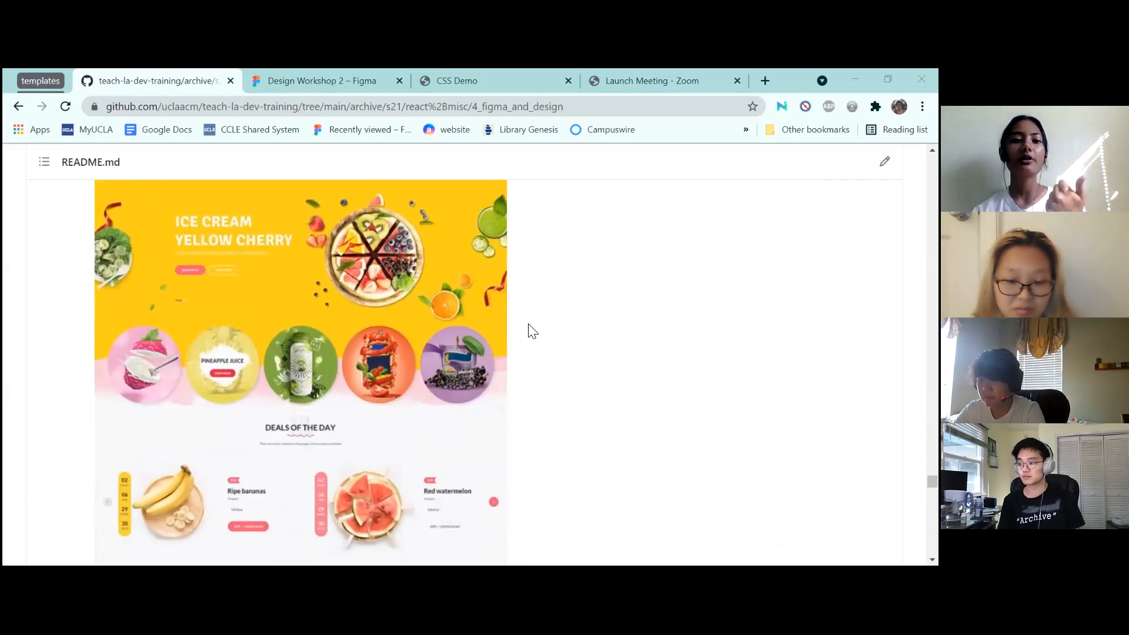
scroll(532, 331, "down", 10)
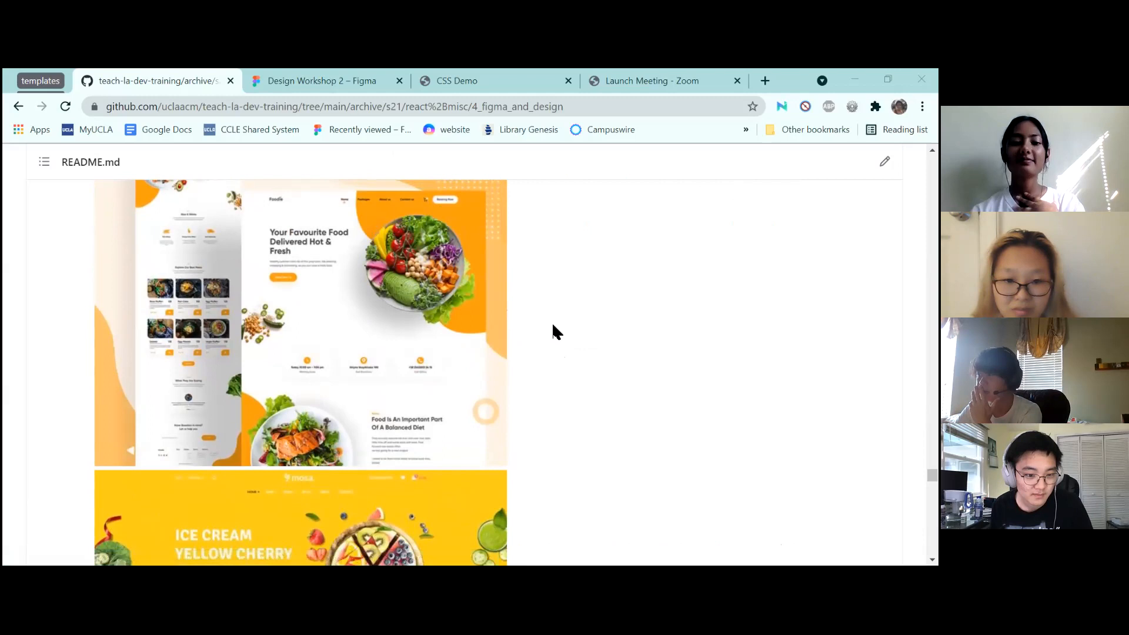
scroll(553, 326, "down", 10)
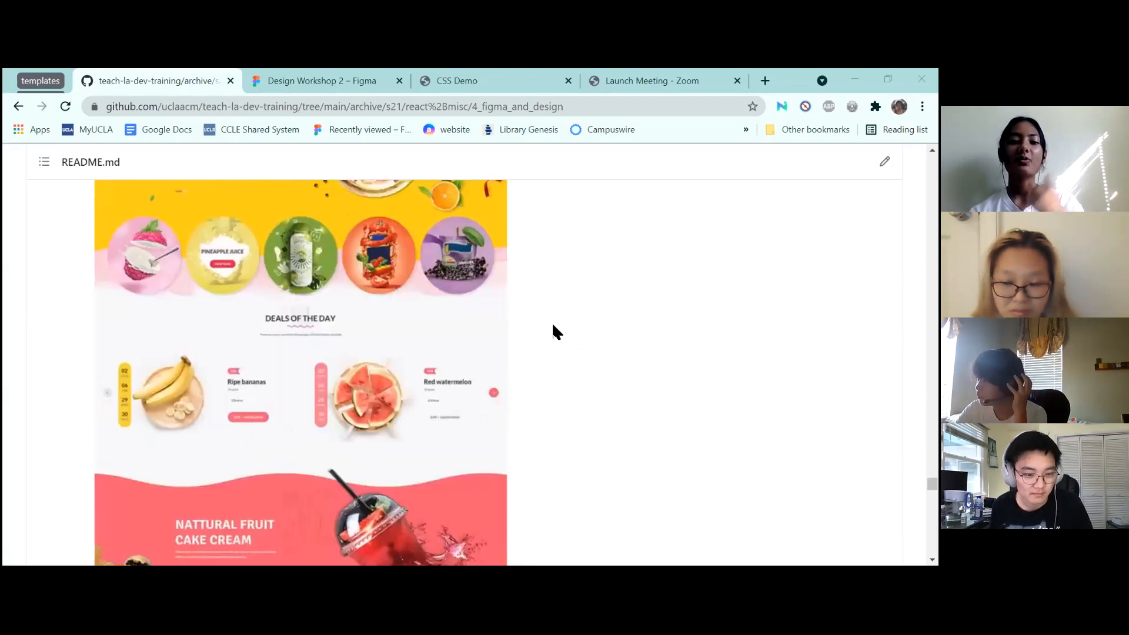
scroll(554, 325, "up", 3)
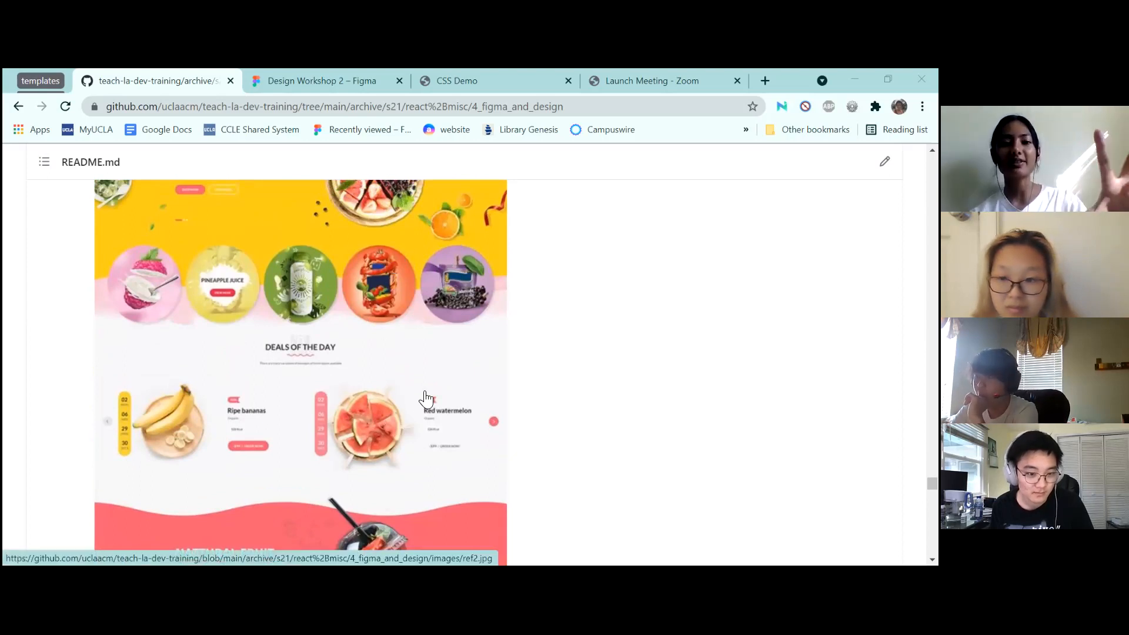
scroll(426, 400, "up", 3)
scroll(444, 309, "down", 1)
scroll(382, 282, "up", 5)
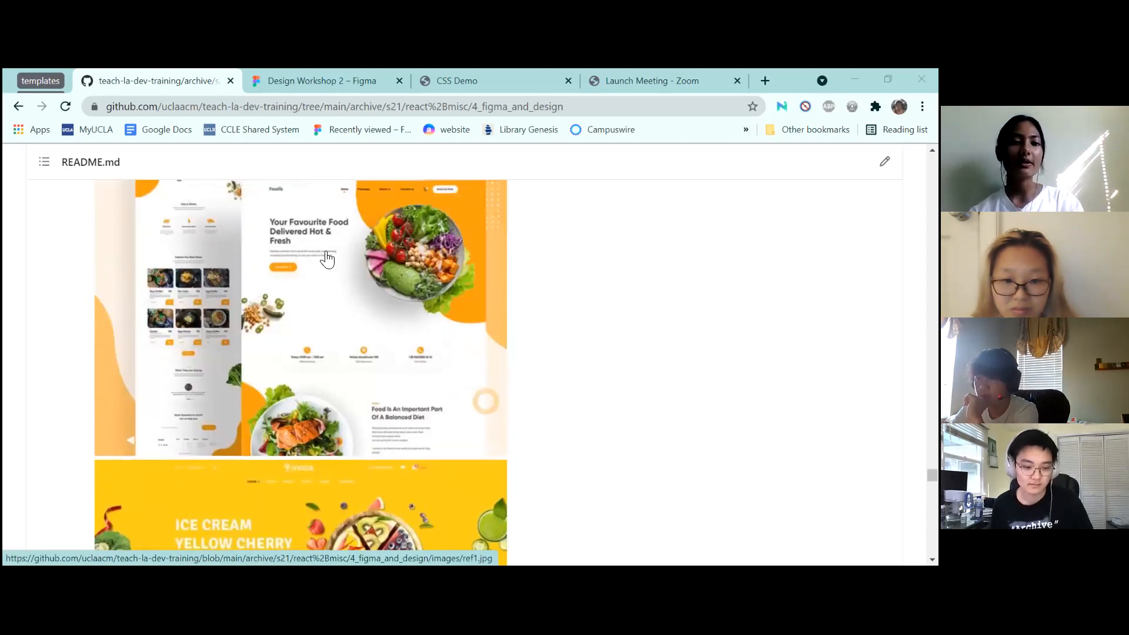
scroll(323, 254, "up", 3)
scroll(326, 259, "down", 4)
scroll(327, 259, "down", 12)
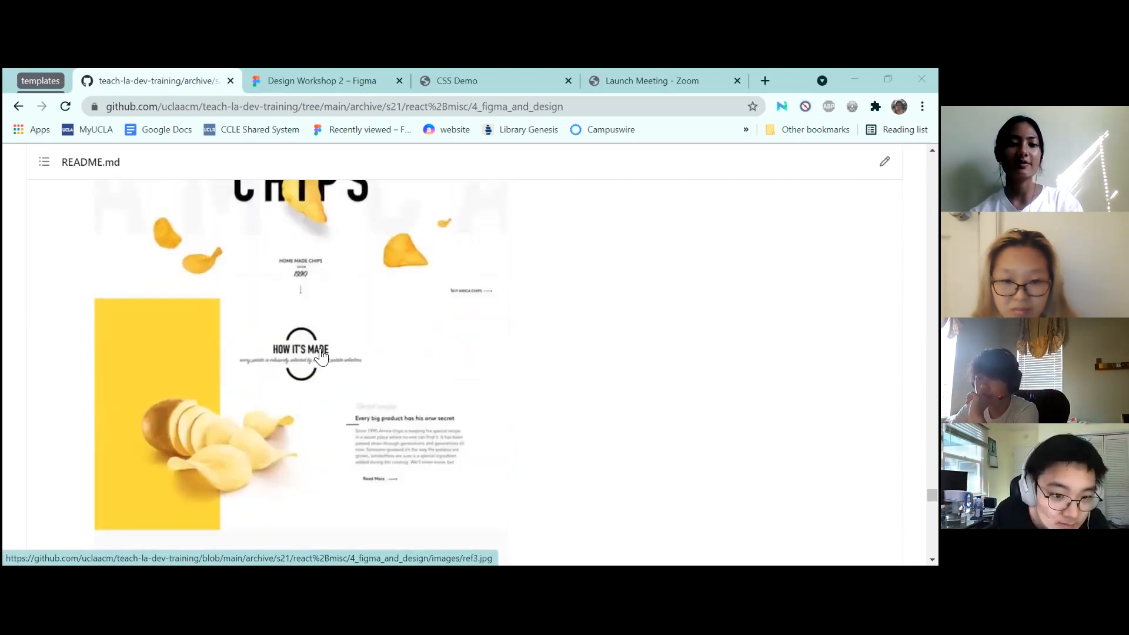
scroll(321, 357, "up", 5)
scroll(321, 356, "down", 4)
scroll(321, 356, "down", 3)
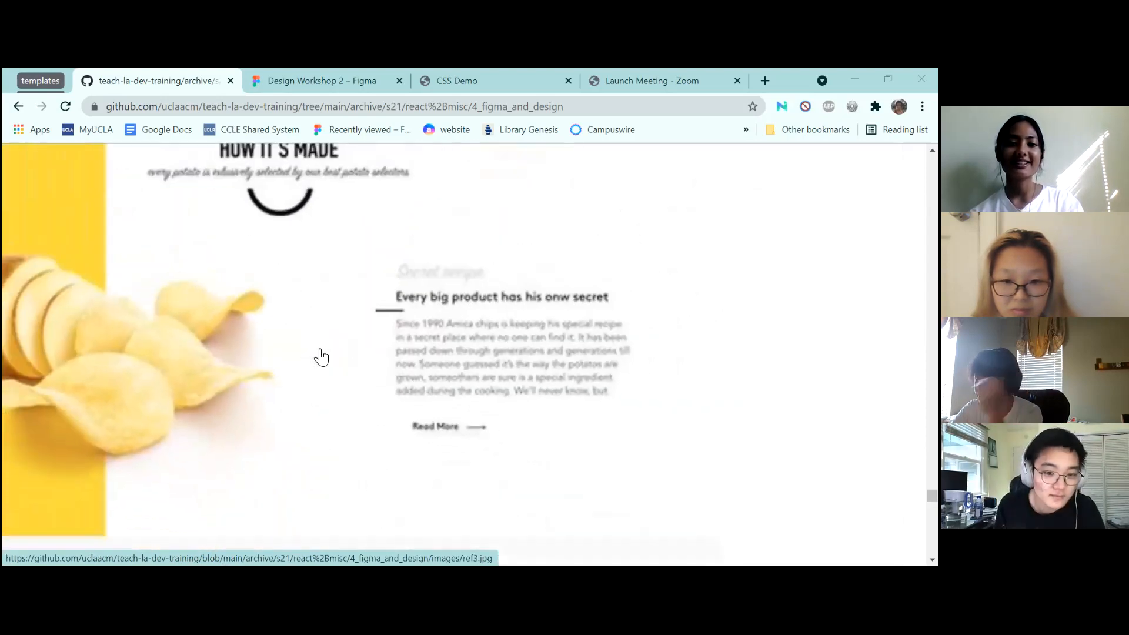
scroll(321, 356, "up", 8)
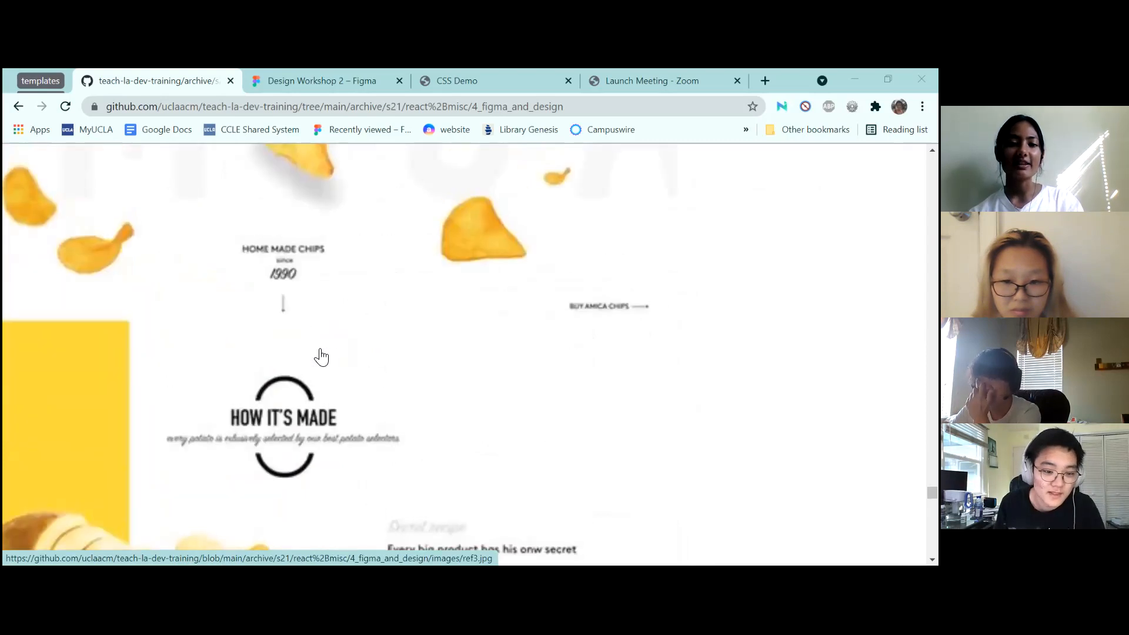
scroll(321, 357, "down", 3)
scroll(321, 356, "up", 8)
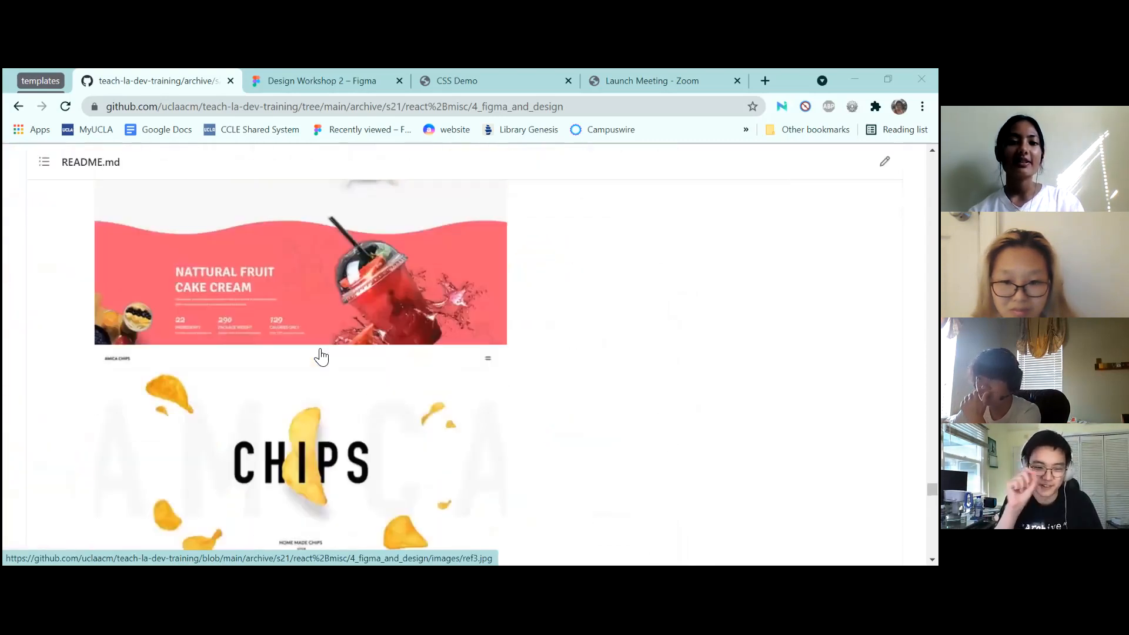
scroll(321, 356, "up", 3)
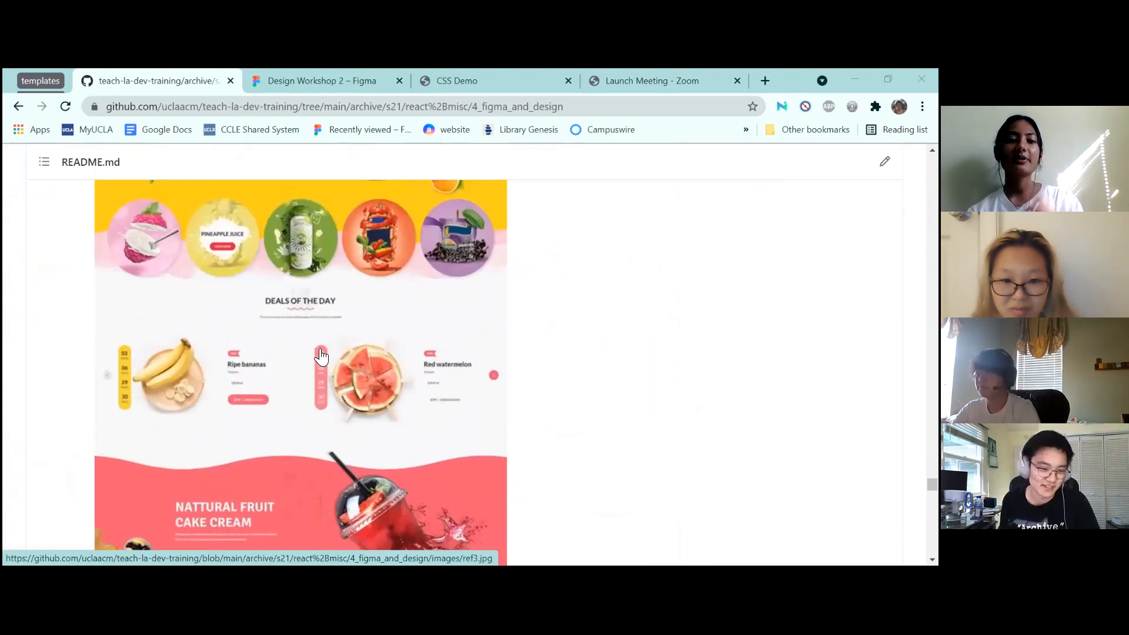
scroll(321, 356, "up", 6)
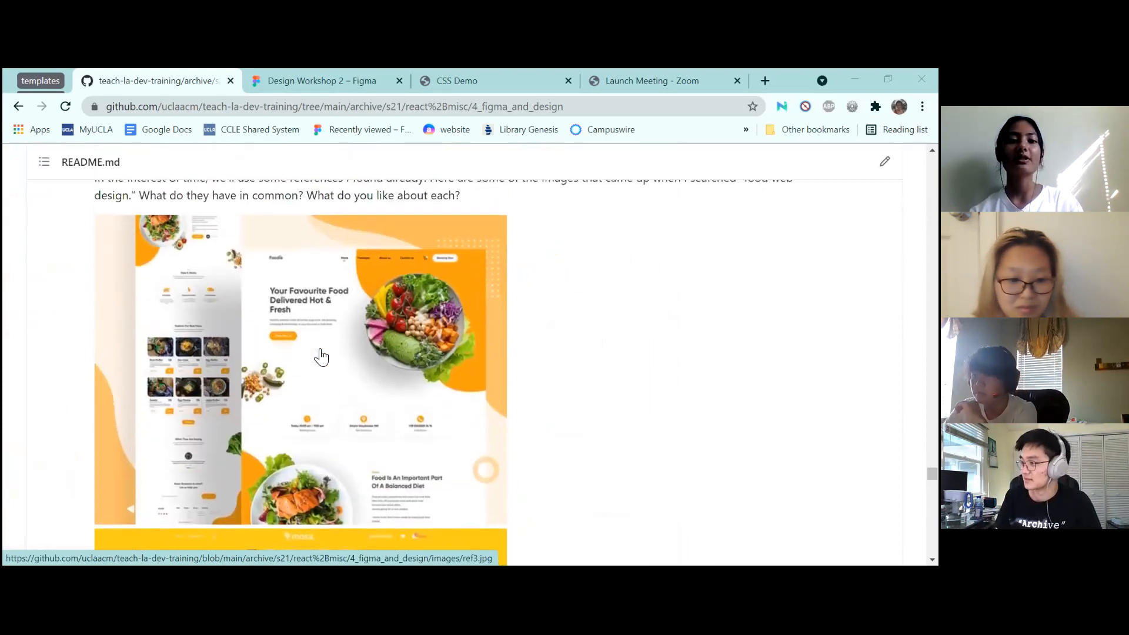
scroll(321, 356, "down", 1)
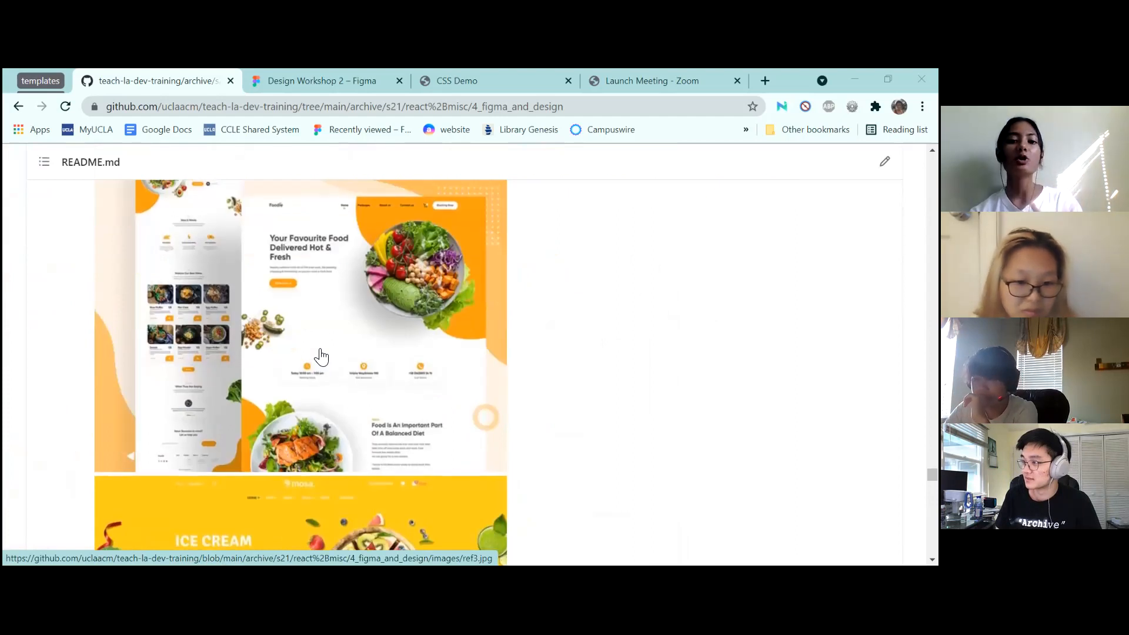
scroll(321, 356, "down", 15)
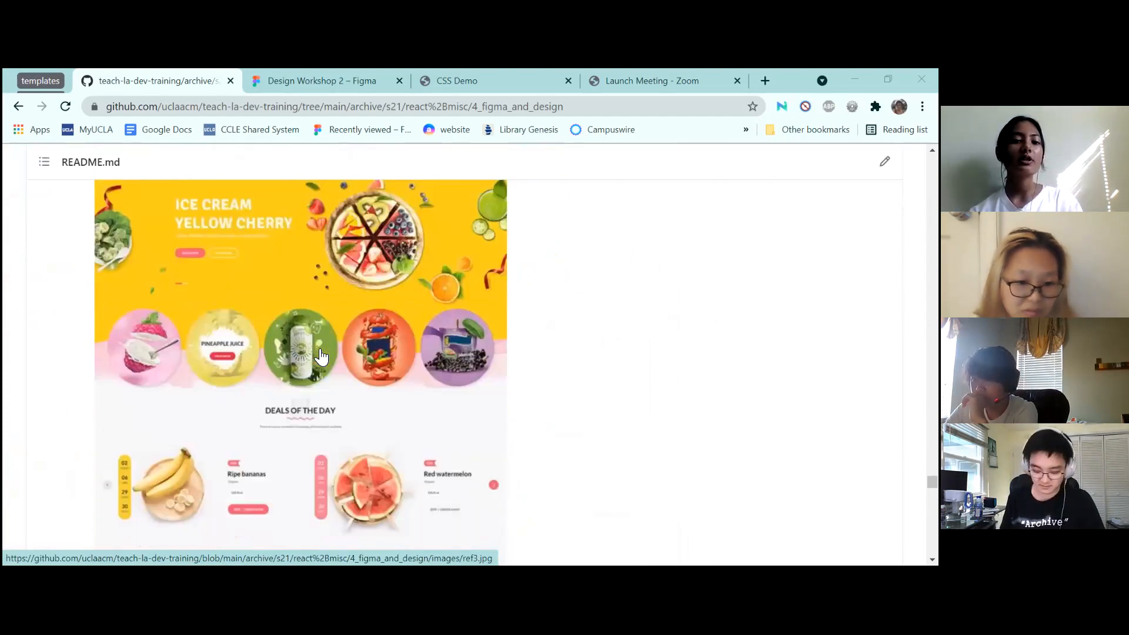
scroll(321, 357, "down", 1)
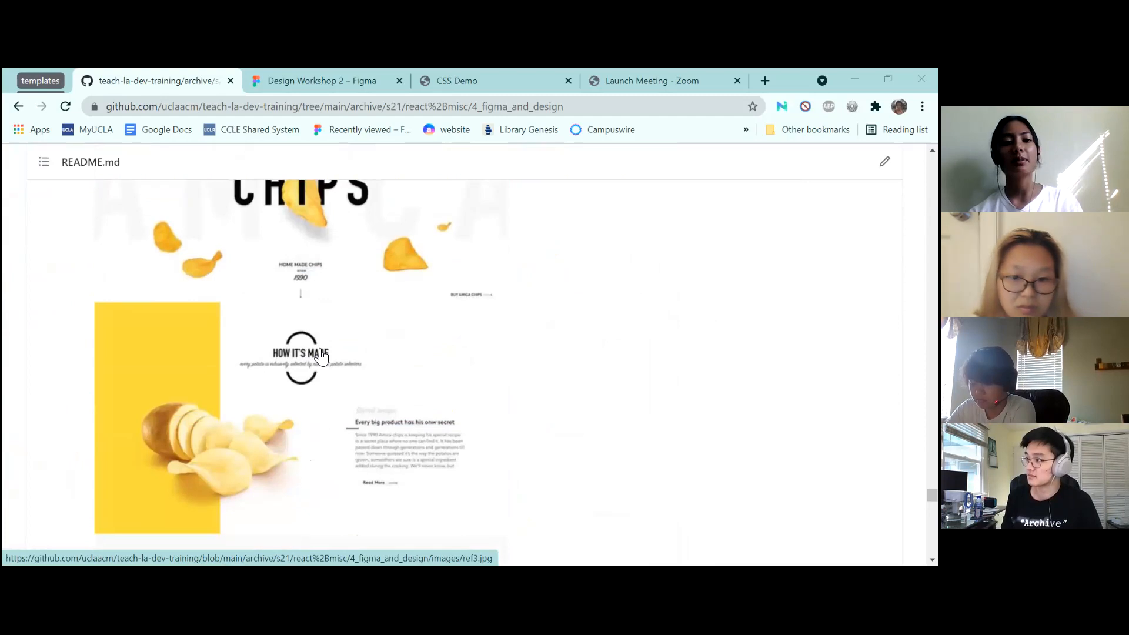
scroll(321, 356, "down", 5)
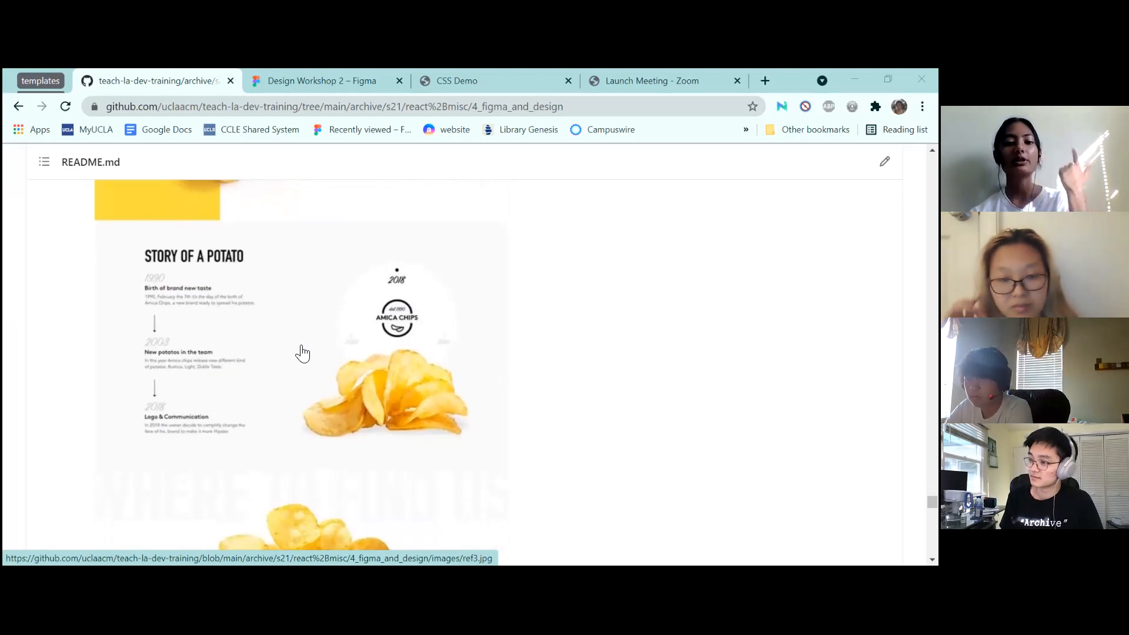
scroll(437, 365, "down", 10)
scroll(437, 365, "up", 1)
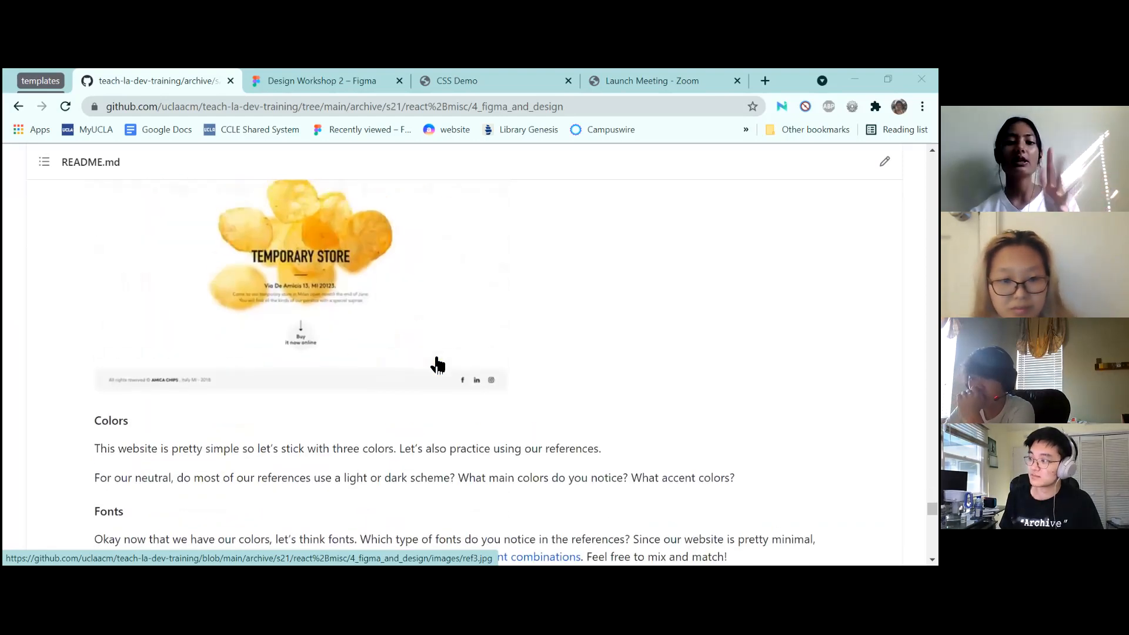
scroll(437, 365, "up", 6)
scroll(437, 365, "up", 3)
scroll(436, 365, "up", 1)
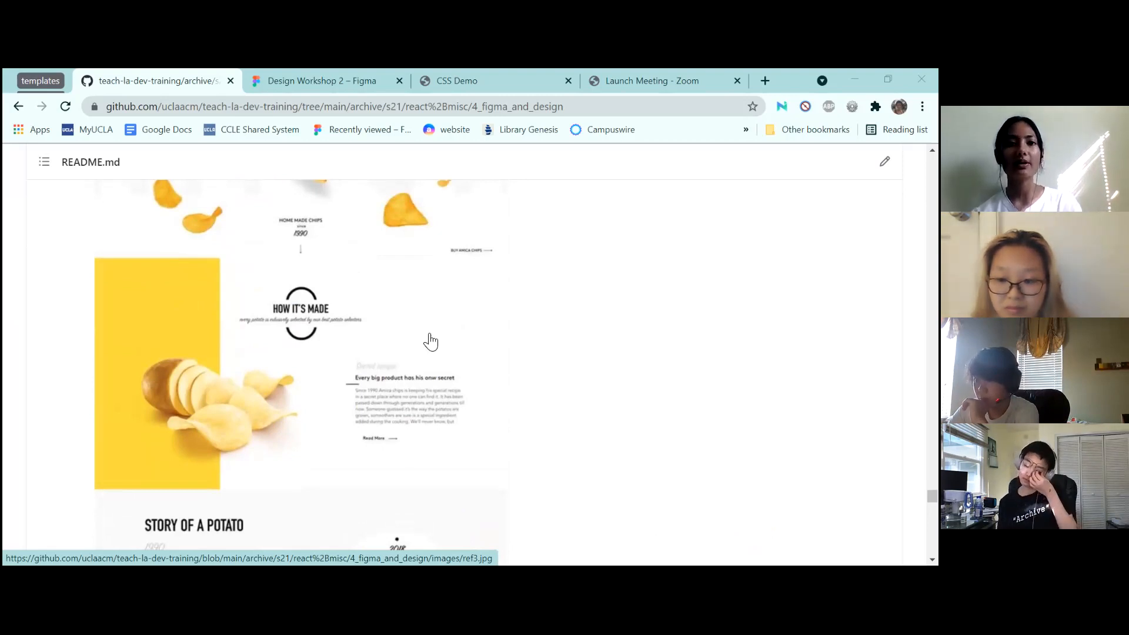
Return to the design file and inspect the hand-drawn website sketch image
left_click(230, 81)
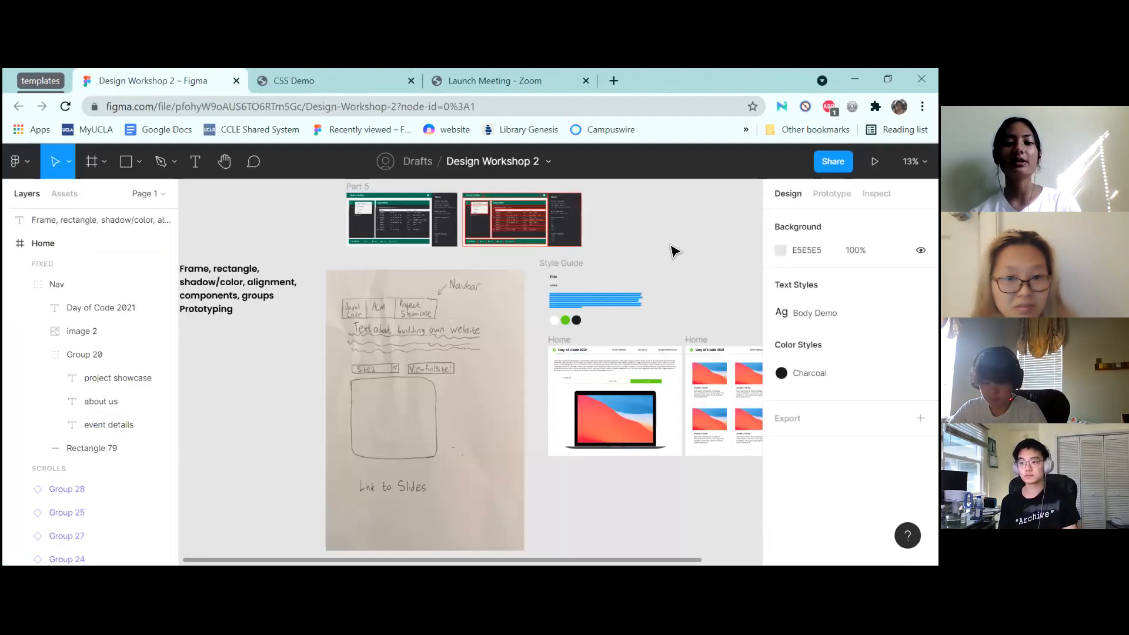
scroll(696, 254, "down", 2)
scroll(696, 254, "up", 5)
scroll(696, 255, "right", 3)
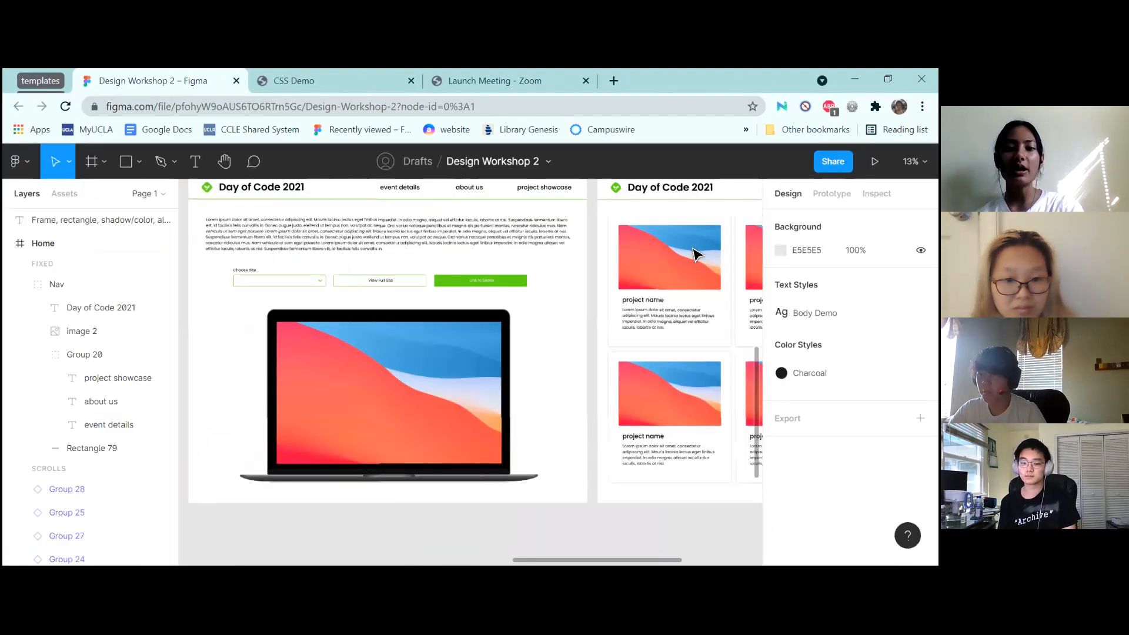
scroll(696, 254, "down", 2)
scroll(696, 254, "down", 2)
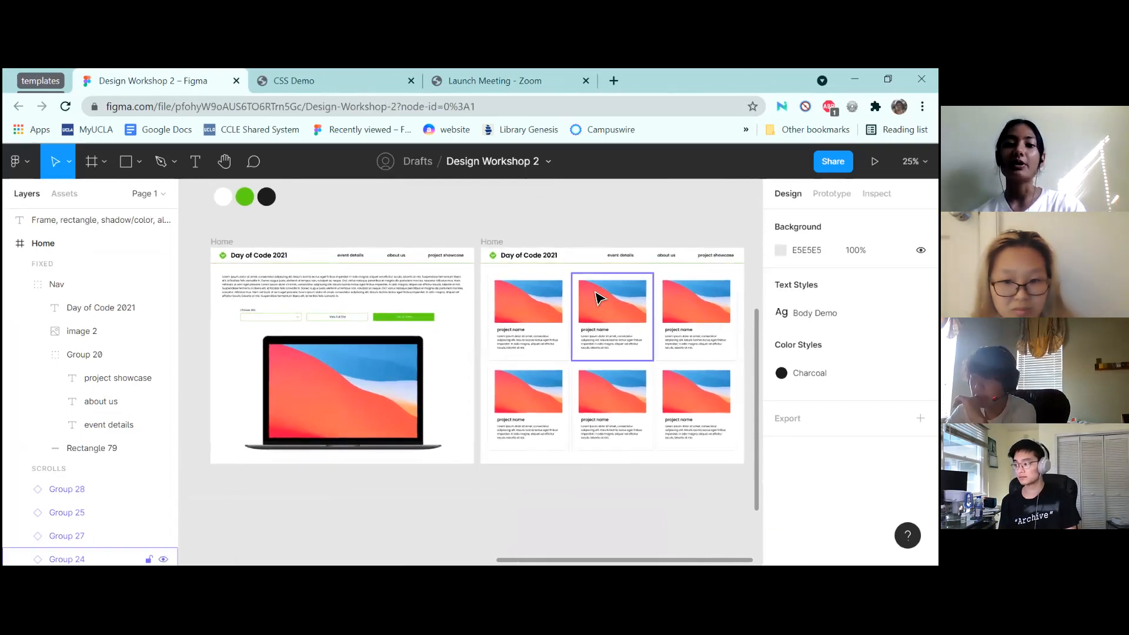
scroll(441, 232, "left", 10)
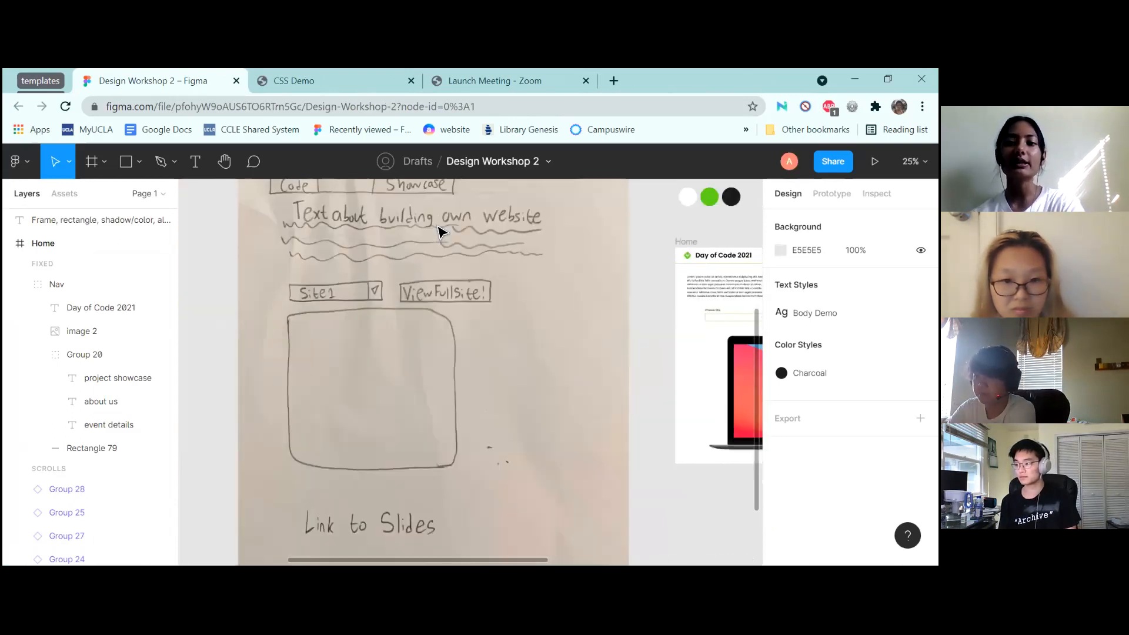
left_click(593, 429)
scroll(541, 496, "right", 5)
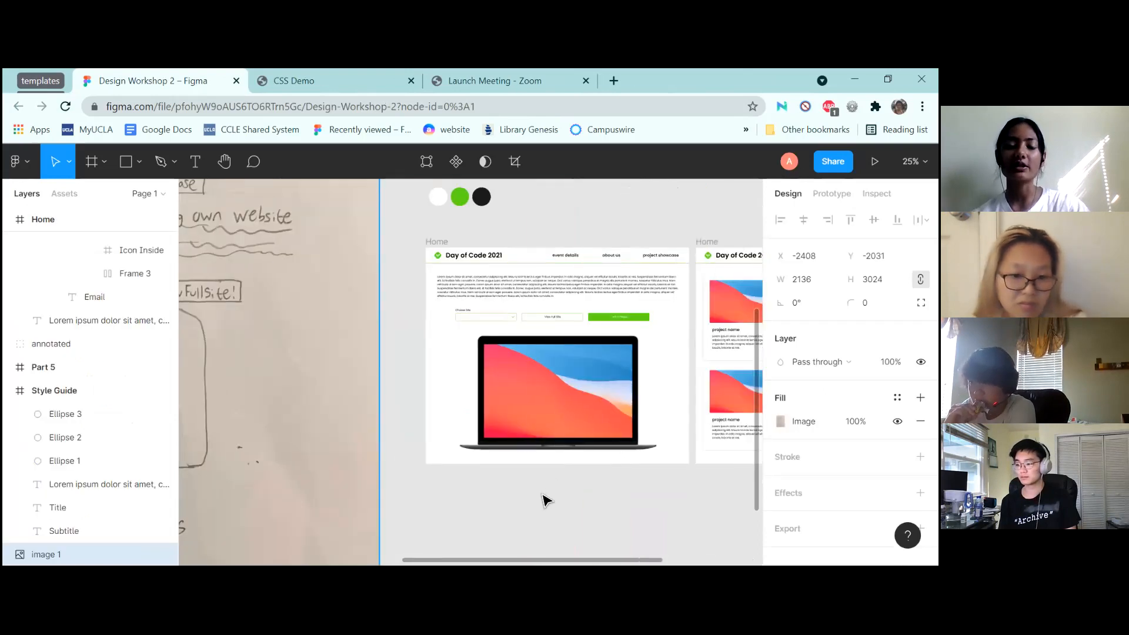
scroll(474, 499, "right", 3)
left_click(475, 503)
scroll(475, 503, "right", 2)
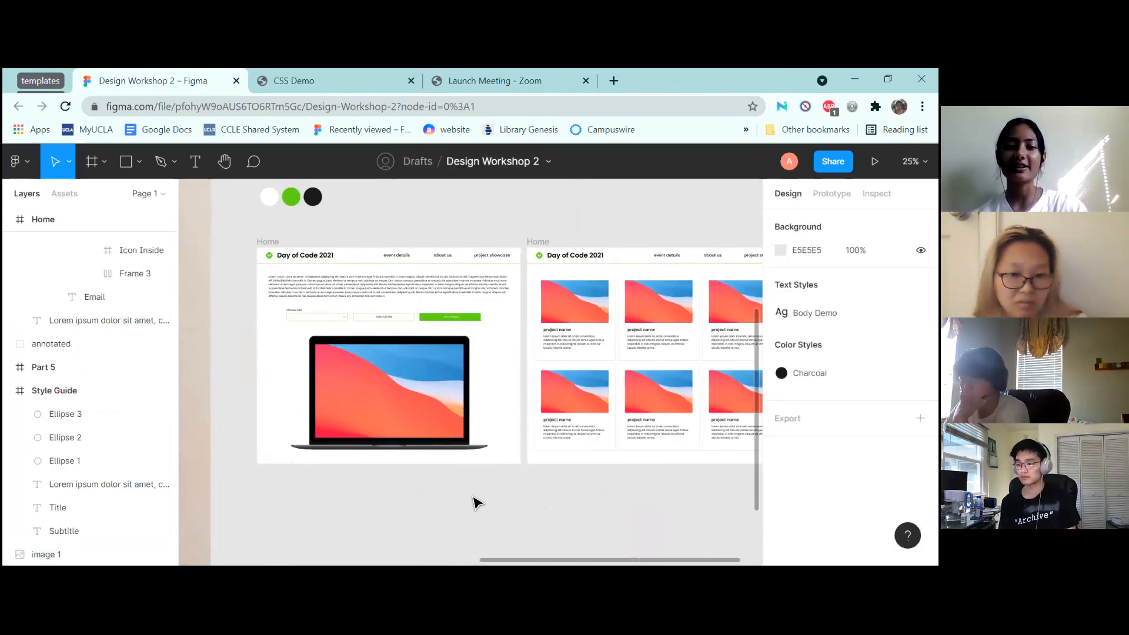
scroll(475, 503, "right", 3)
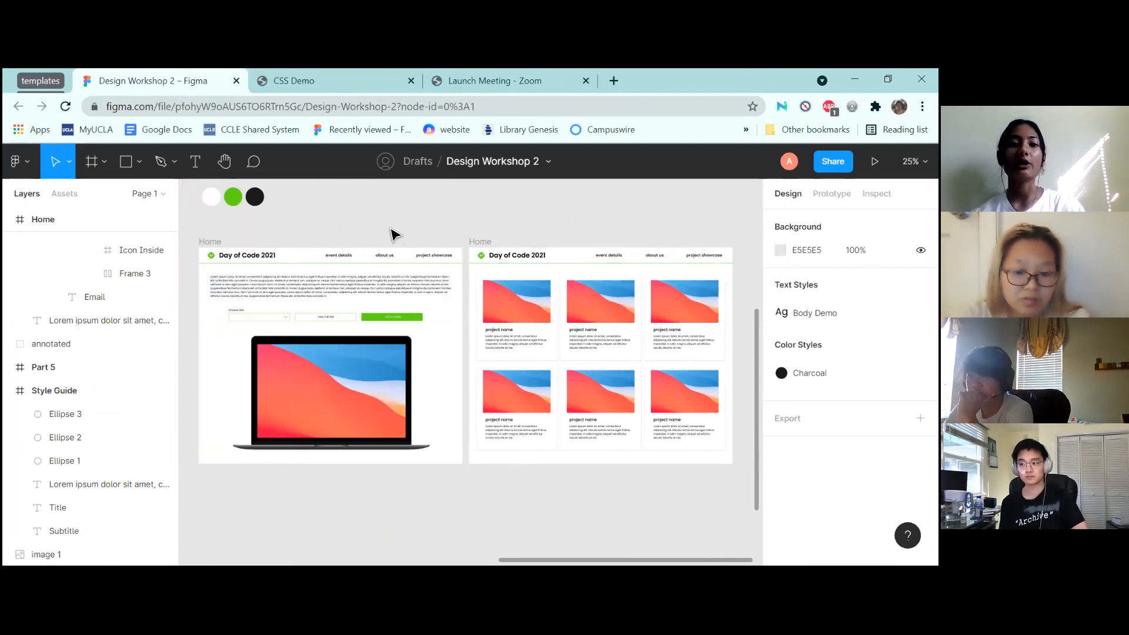
Select the hand-drawn wireframe sketch and zoom in on the Style Guide frame
scroll(365, 214, "up", 3)
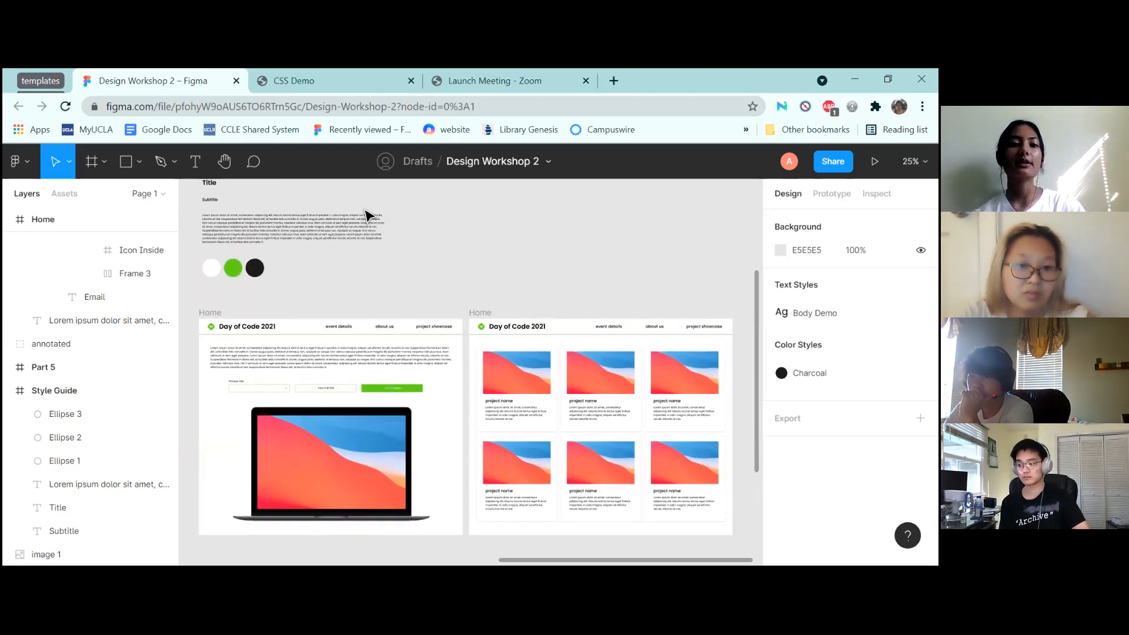
scroll(365, 214, "up", 1)
scroll(365, 214, "left", 1)
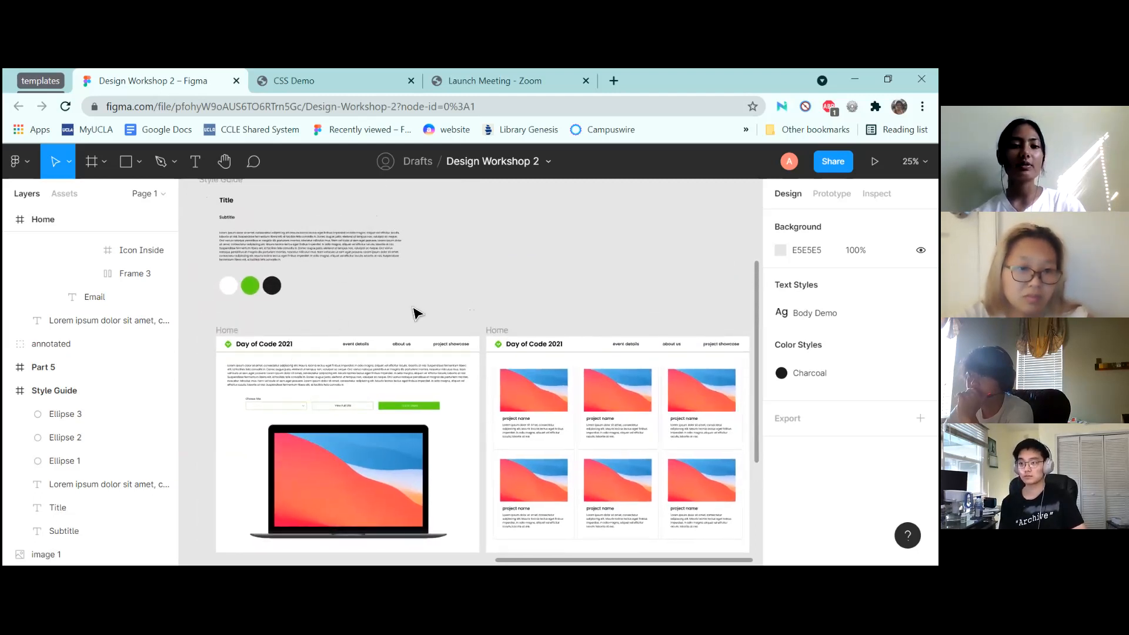
scroll(413, 312, "left", 5)
scroll(544, 347, "left", 3)
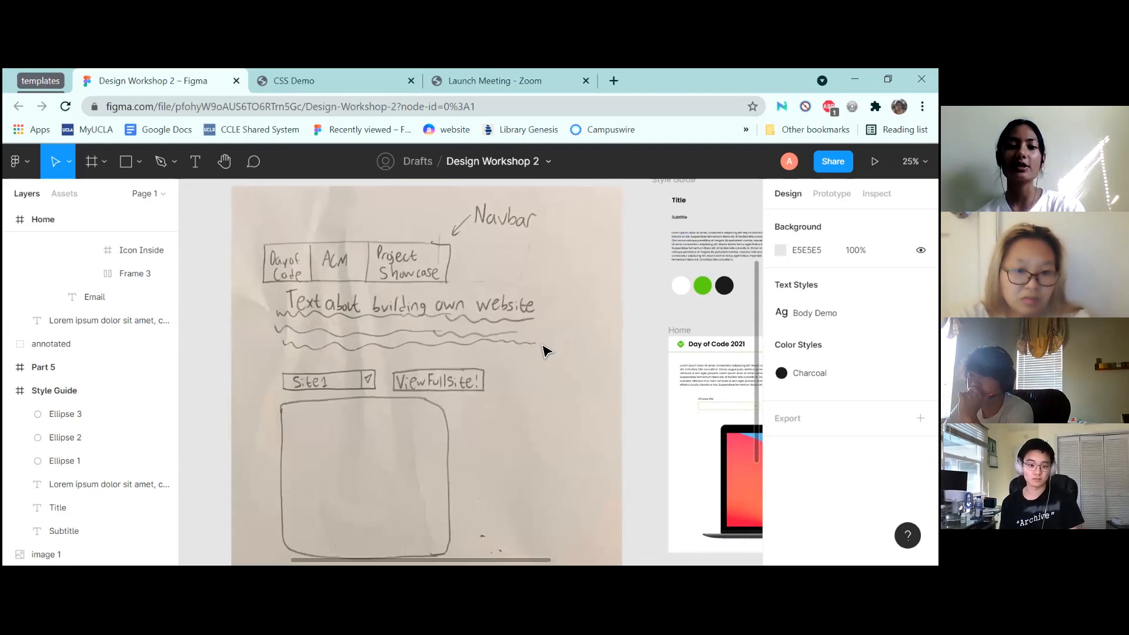
scroll(544, 351, "down", 3)
scroll(544, 351, "down", 2)
left_click(460, 253)
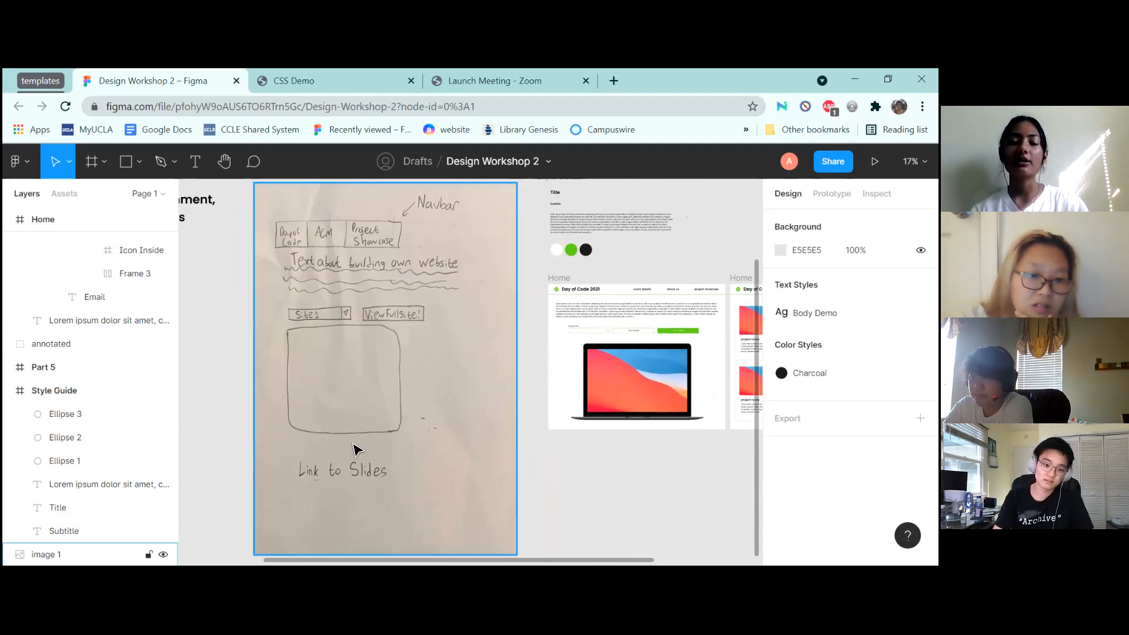
left_click(545, 340)
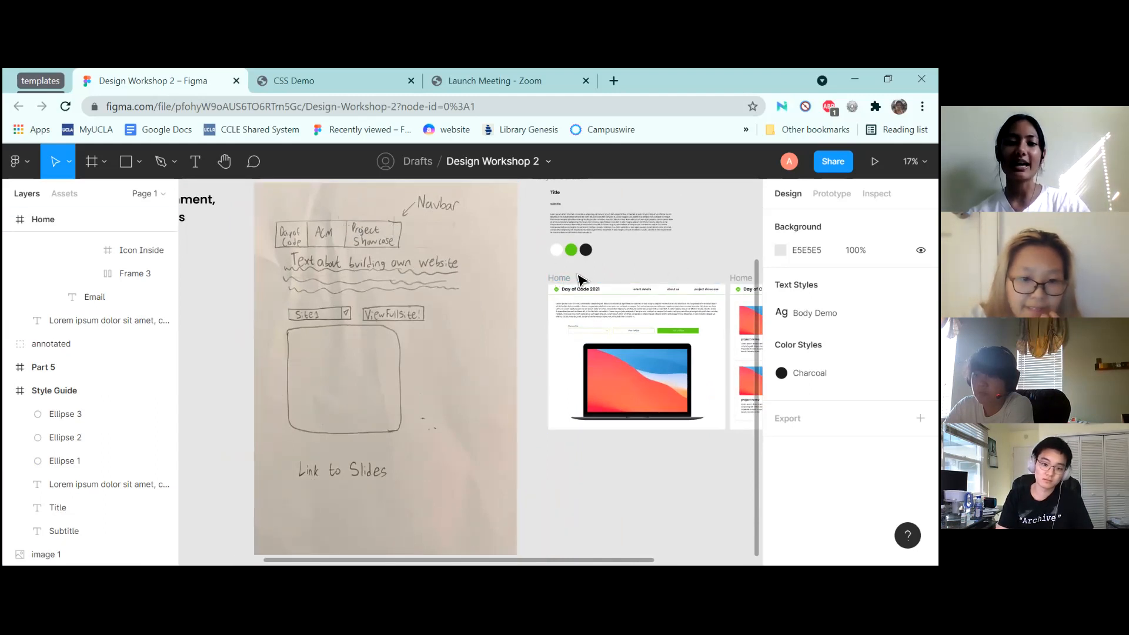
left_click(386, 249)
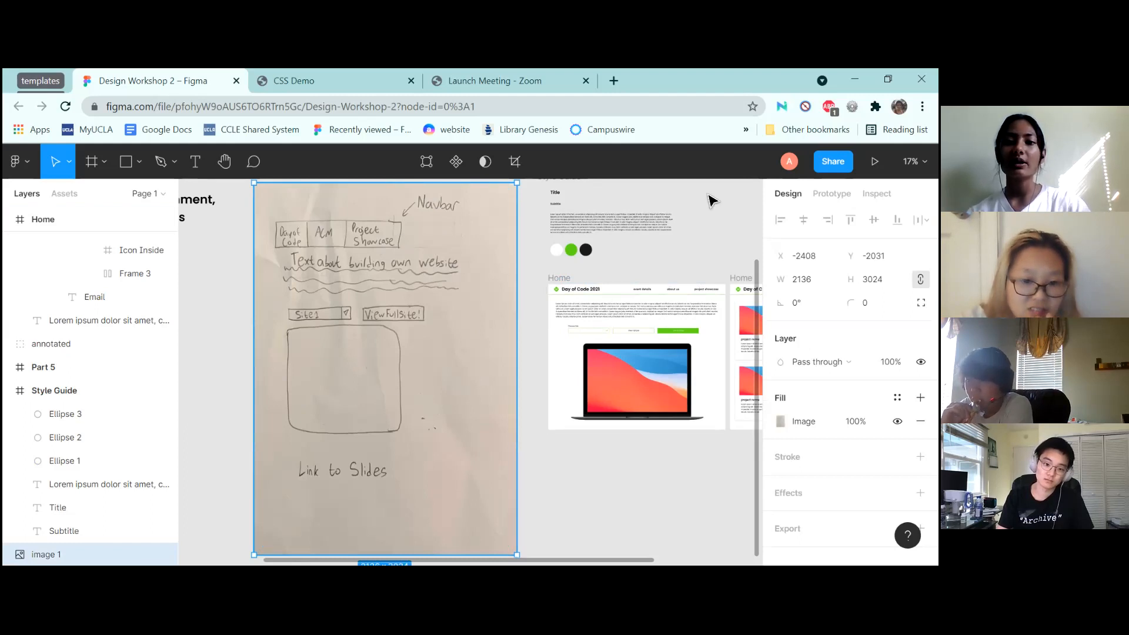
scroll(708, 197, "up", 2)
scroll(711, 200, "up", 5)
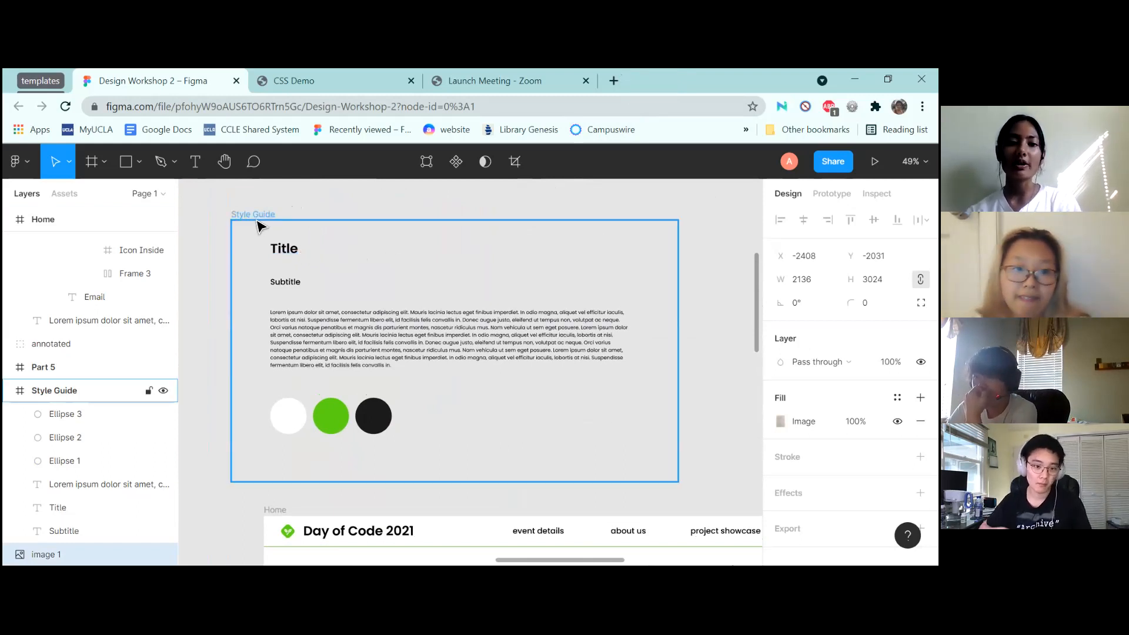
Open the Guidelines page of design.uclaacm.com in a new tab
left_click(613, 80)
type("acm")
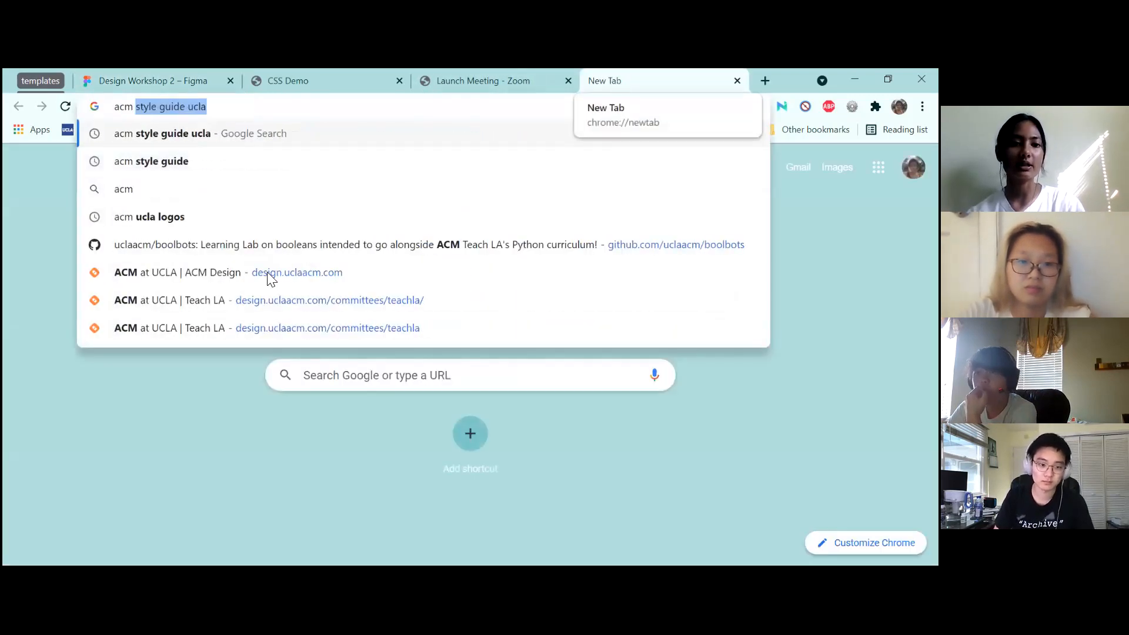
left_click(237, 273)
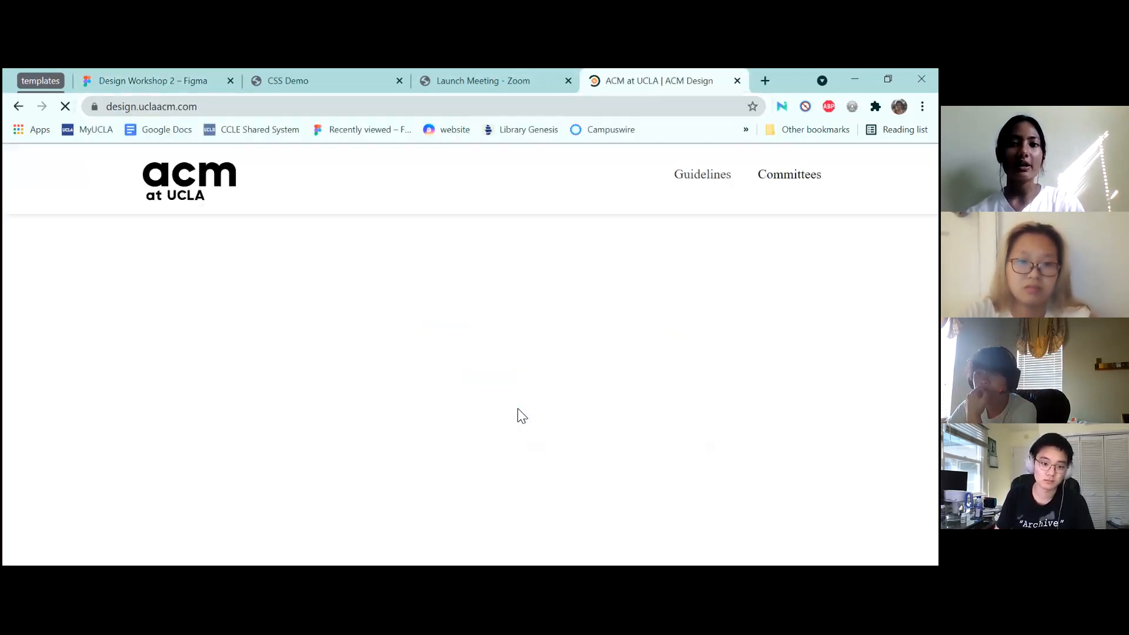
left_click(702, 178)
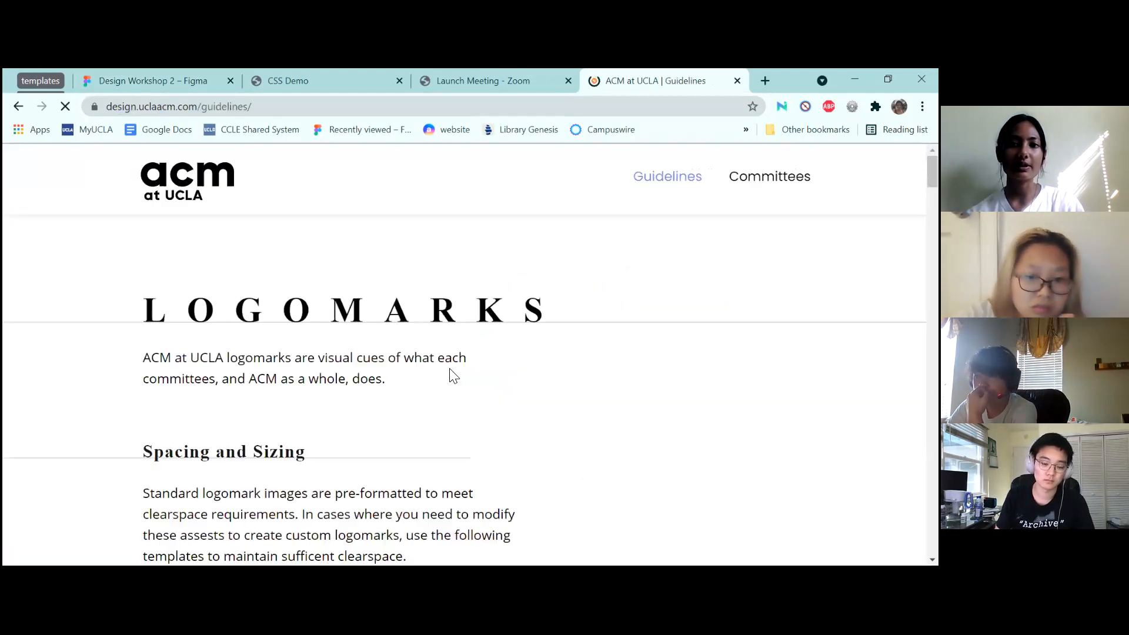
Scroll through the ACM design guidelines, then go back to the Figma tab
scroll(452, 369, "down", 3)
scroll(450, 375, "down", 5)
scroll(450, 375, "up", 5)
scroll(451, 376, "down", 5)
scroll(451, 376, "down", 15)
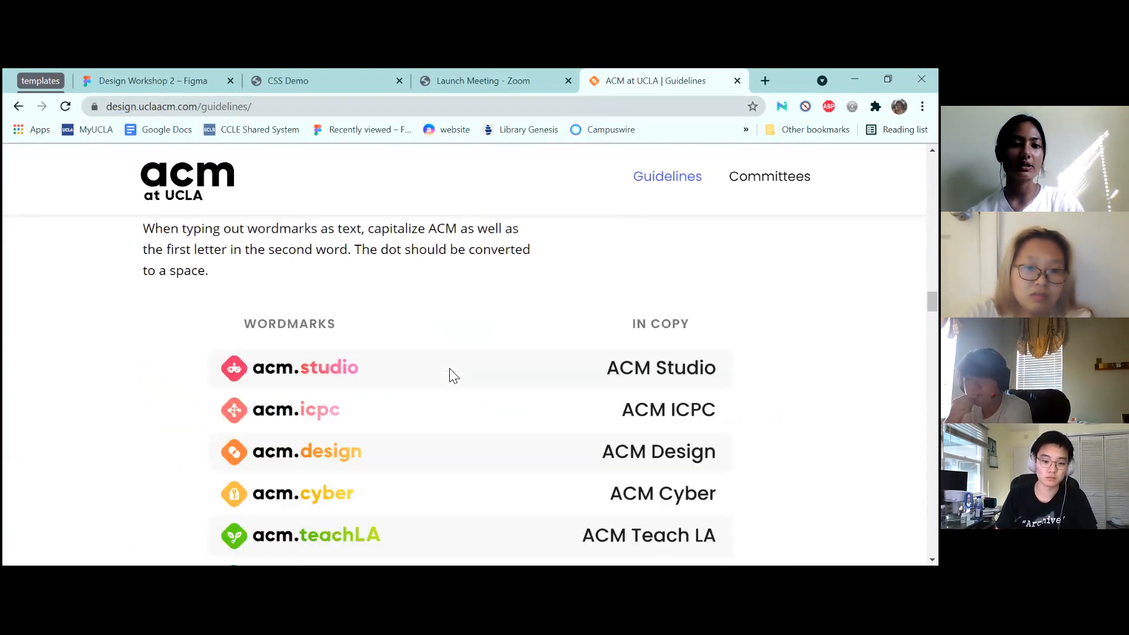
scroll(449, 375, "down", 5)
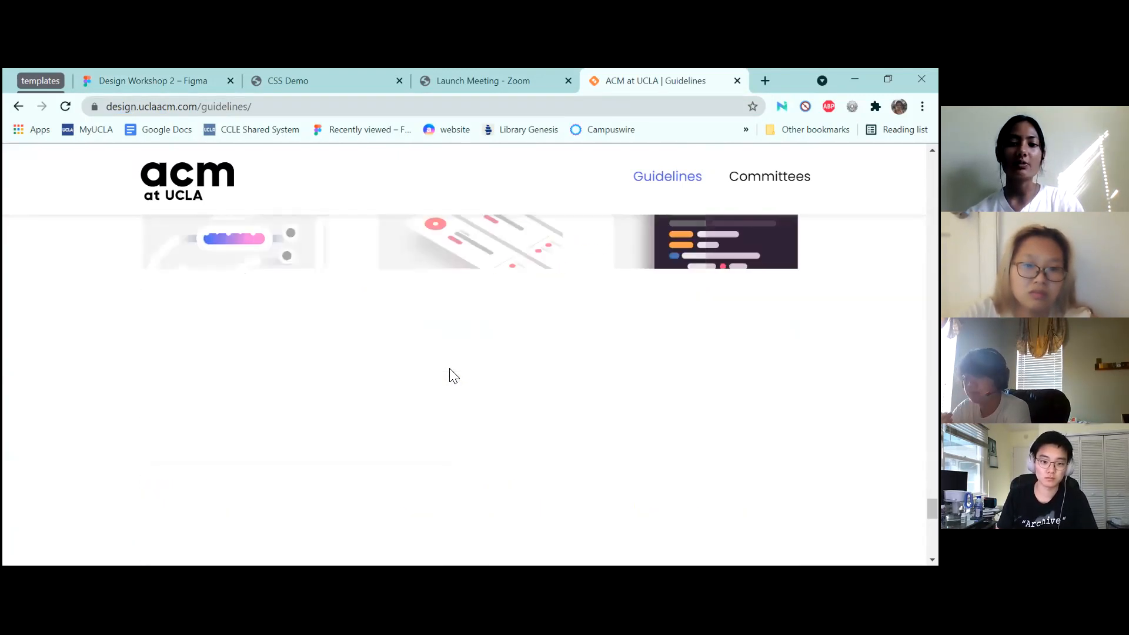
scroll(448, 373, "down", 5)
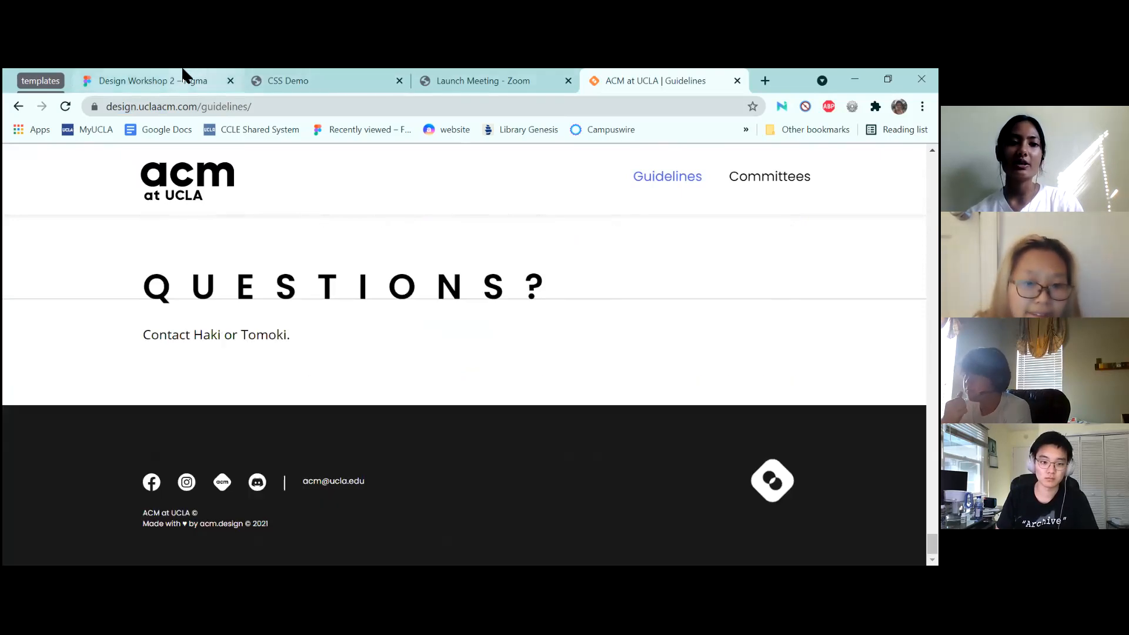
left_click(182, 78)
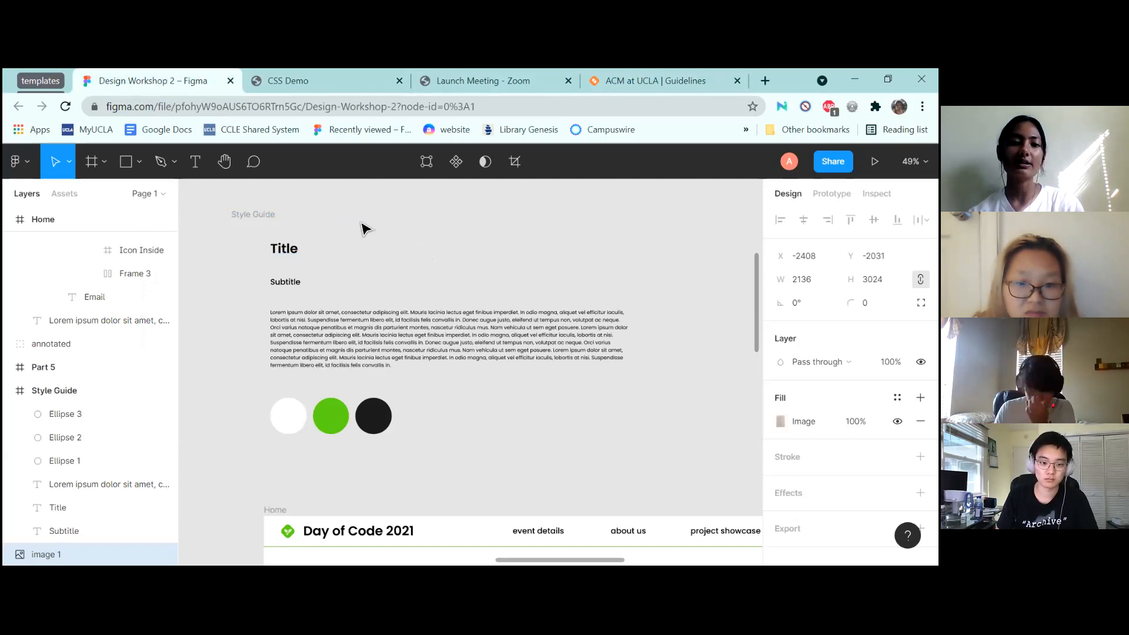
Move the Title down toward the Subtitle, then select the paragraph, Subtitle and Title together
left_click_drag(290, 251, 289, 267)
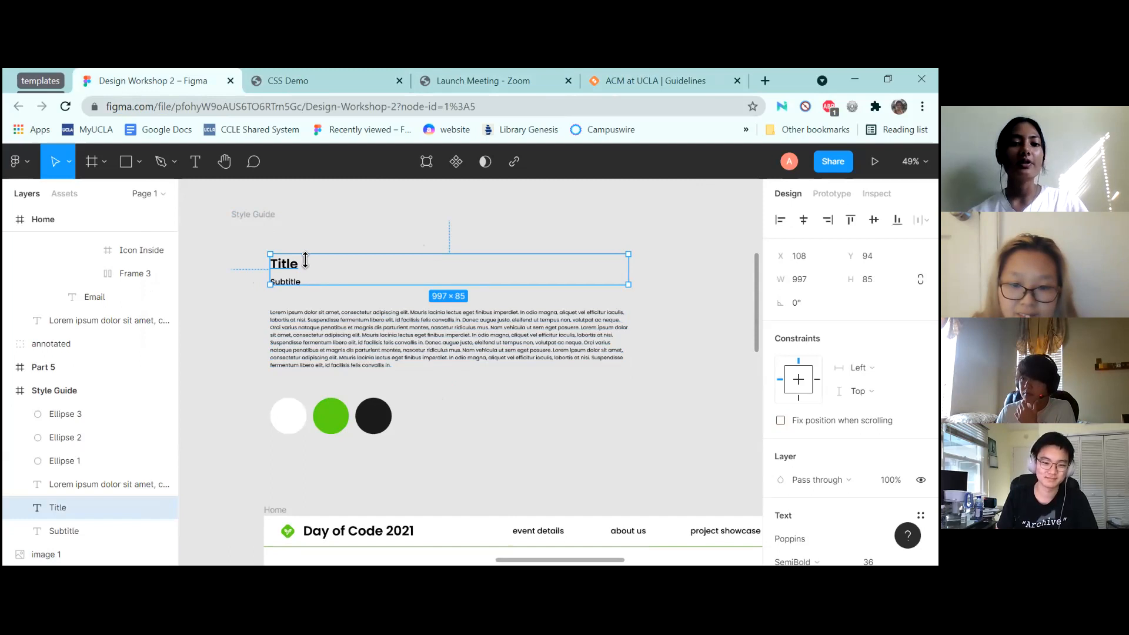
left_click(303, 342)
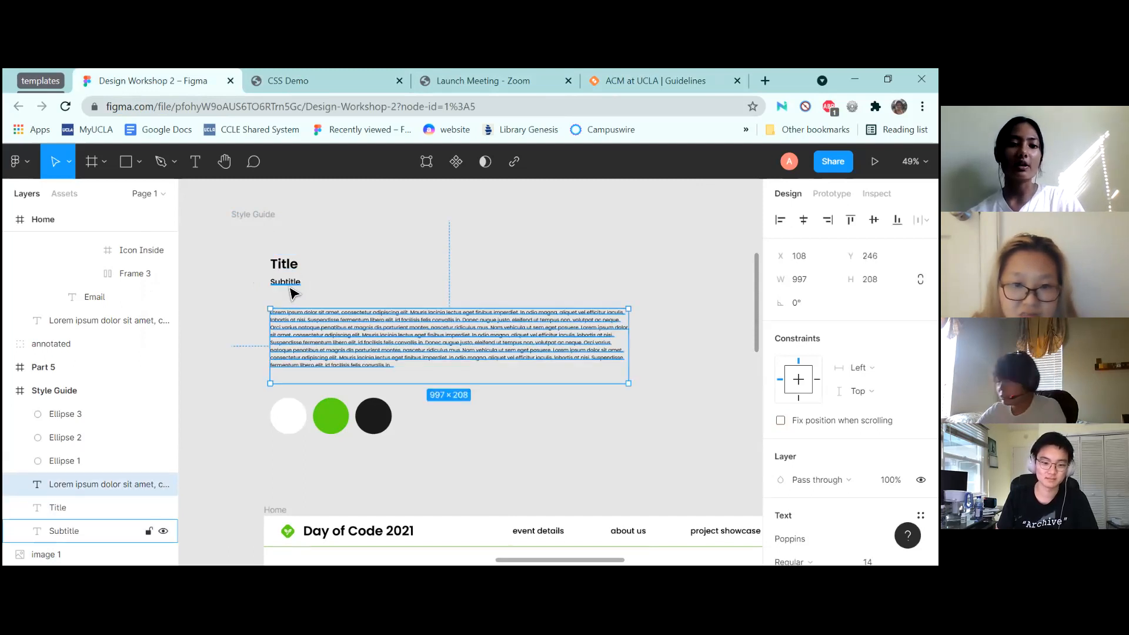
left_click(293, 283, "shift")
left_click(293, 266, "shift")
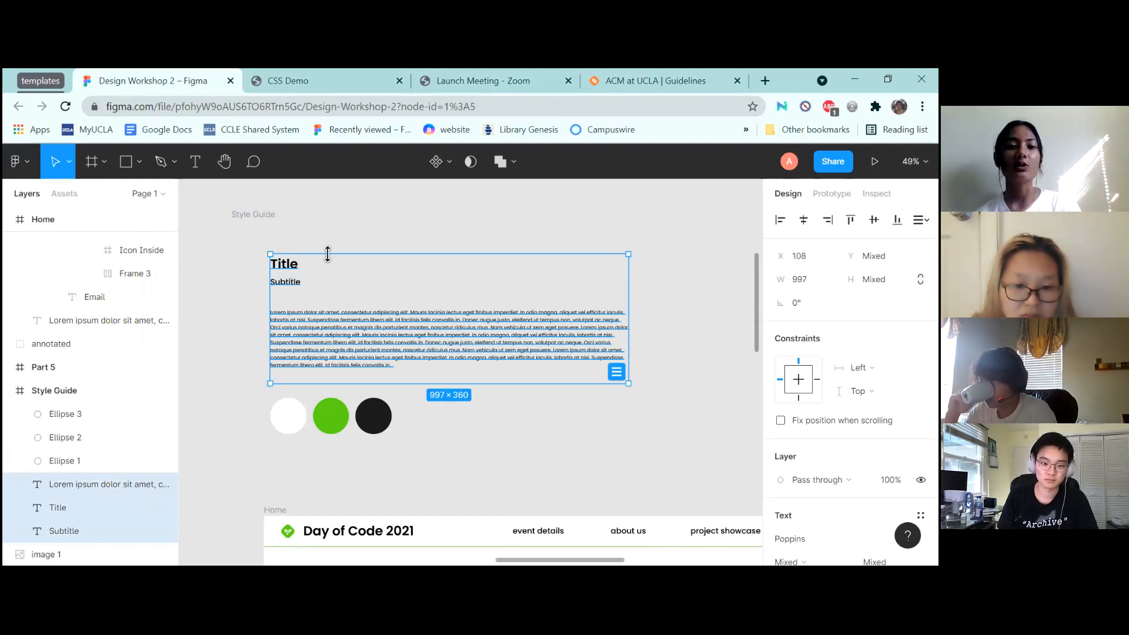
left_click(632, 76)
scroll(394, 430, "up", 12)
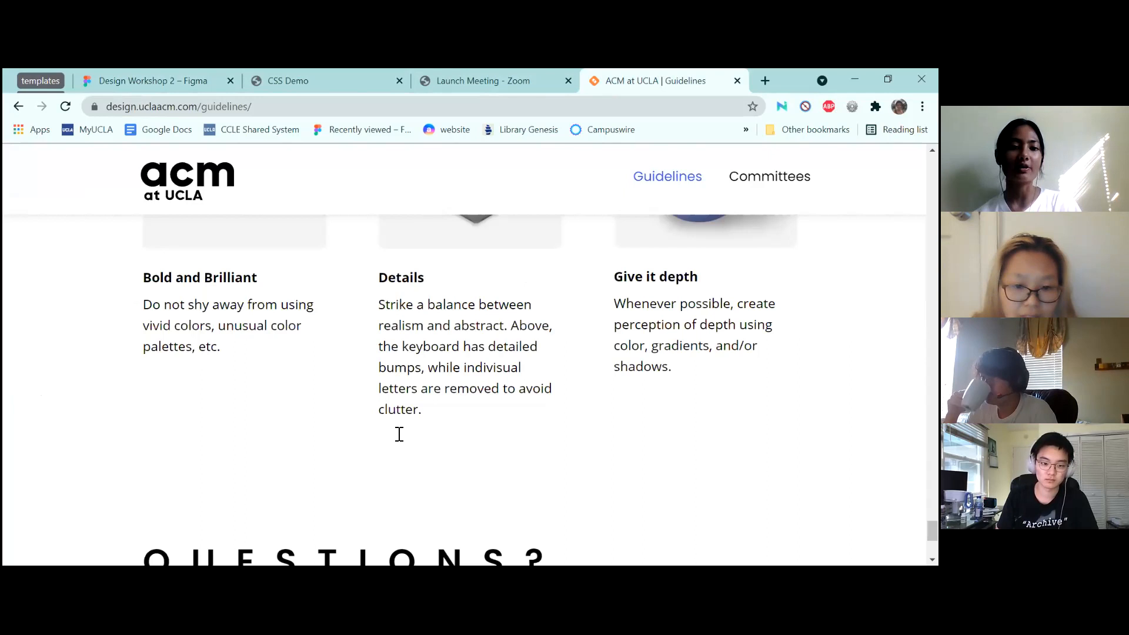
scroll(399, 434, "up", 15)
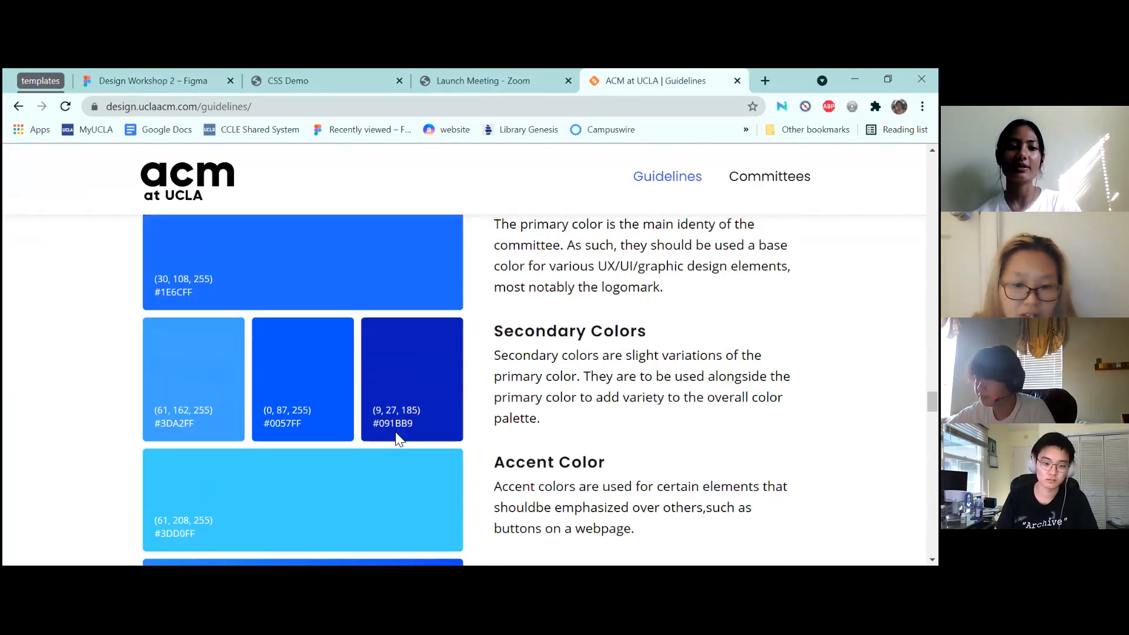
scroll(395, 432, "down", 8)
scroll(558, 408, "down", 5)
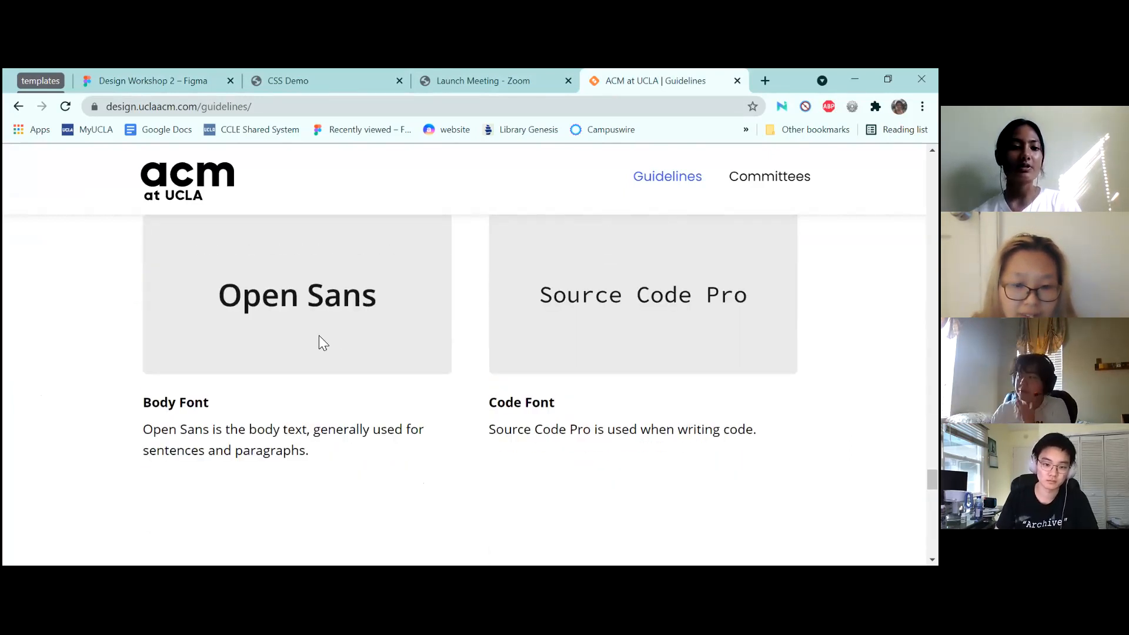
left_click(274, 76)
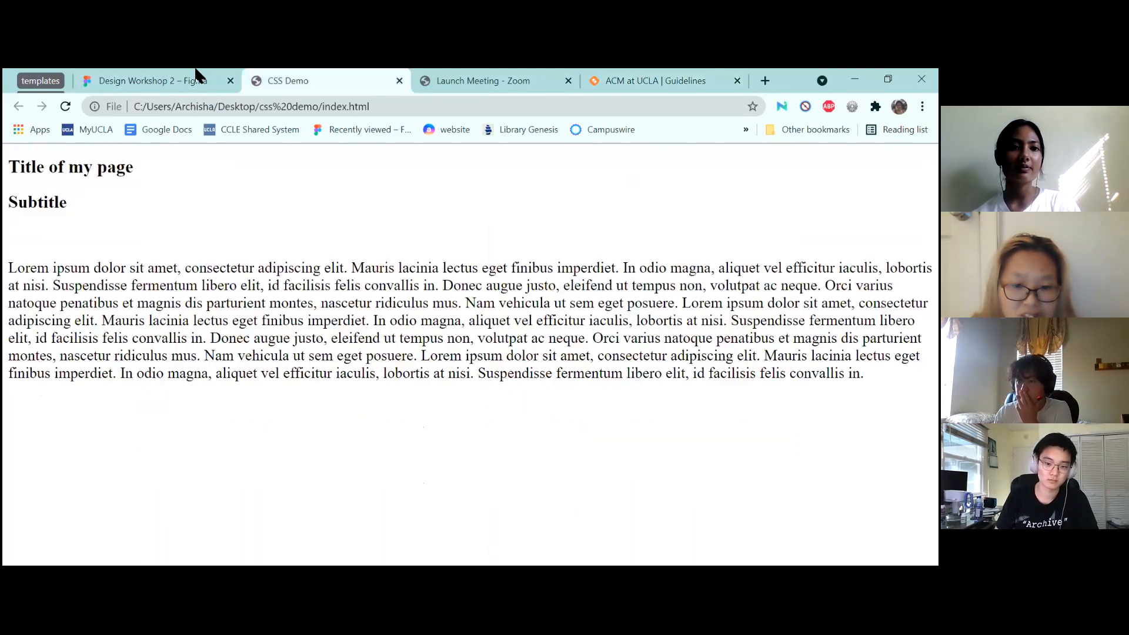
left_click(196, 73)
key("Return")
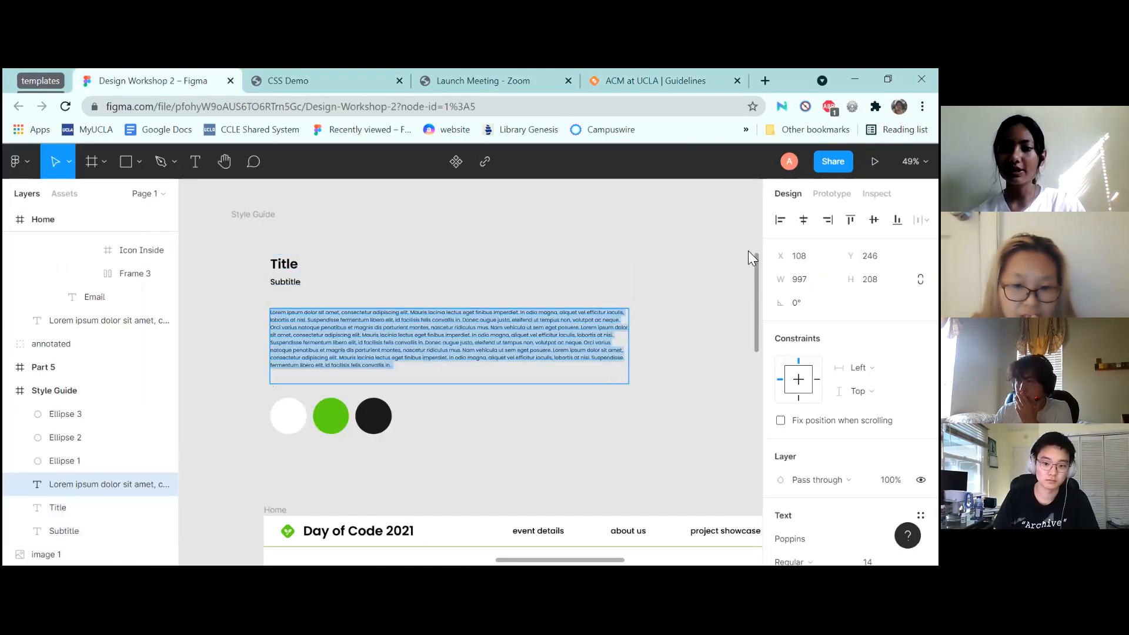
Set the lorem ipsum paragraph's font to Open Sans
scroll(849, 353, "down", 2)
left_click(799, 414)
type("Op")
key("Return")
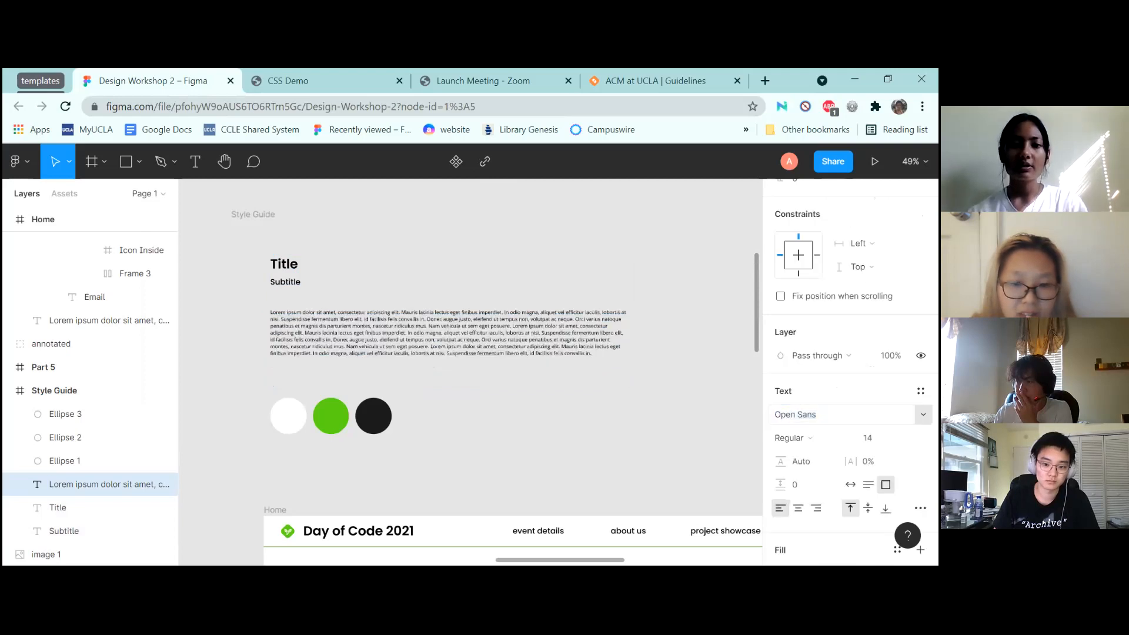
key("Escape")
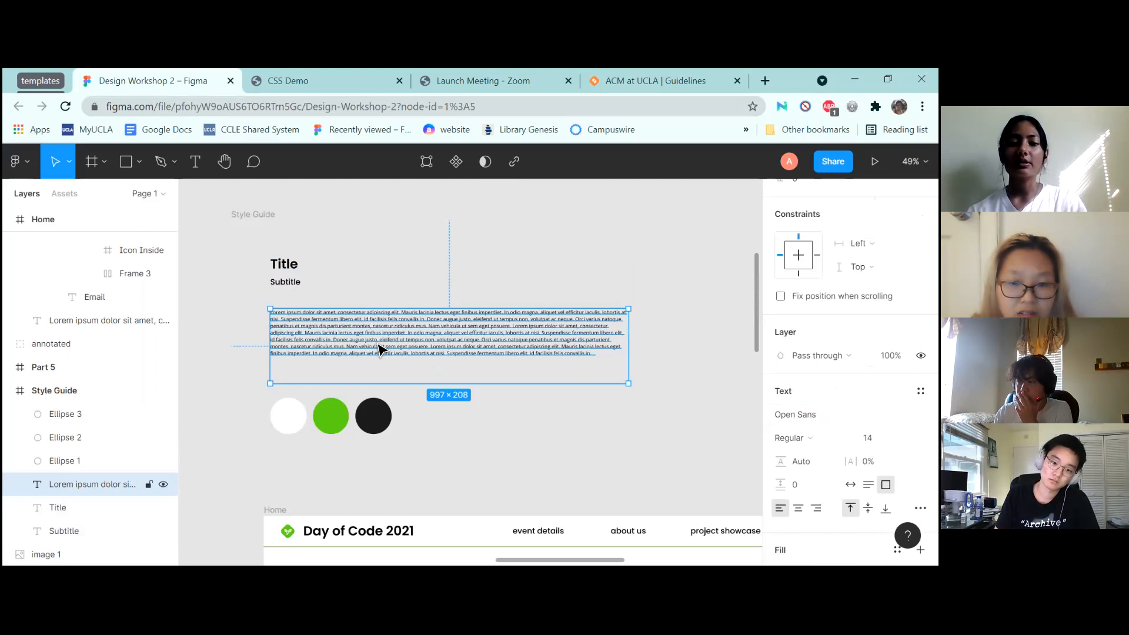
Inspect the white, black and green circles, the Style Guide frame and the Title text
left_click(294, 424)
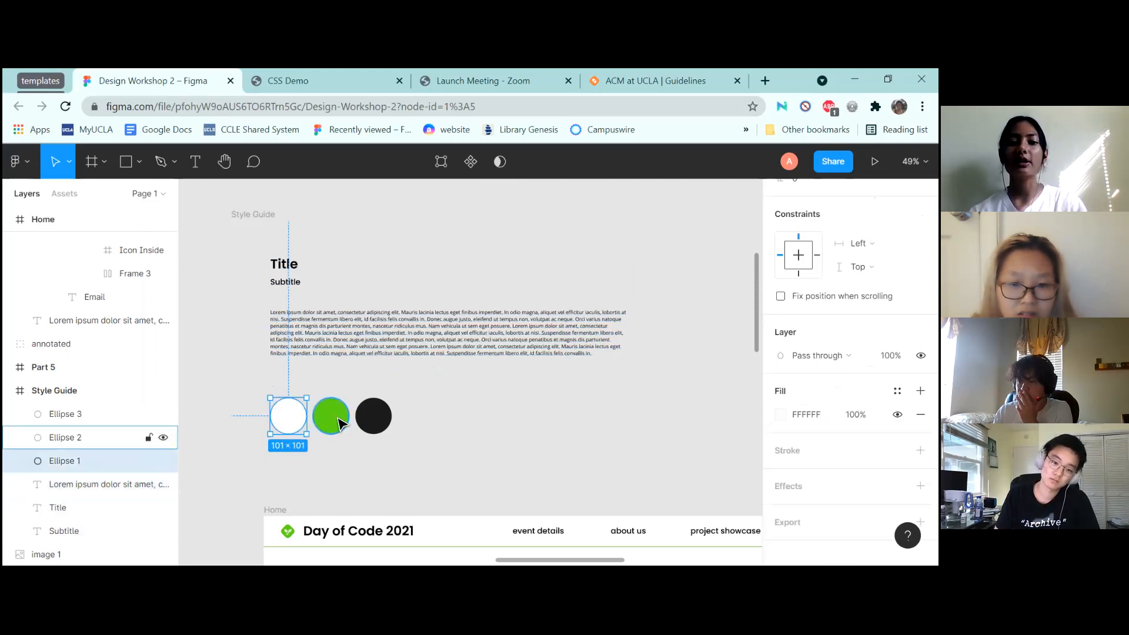
left_click(381, 415)
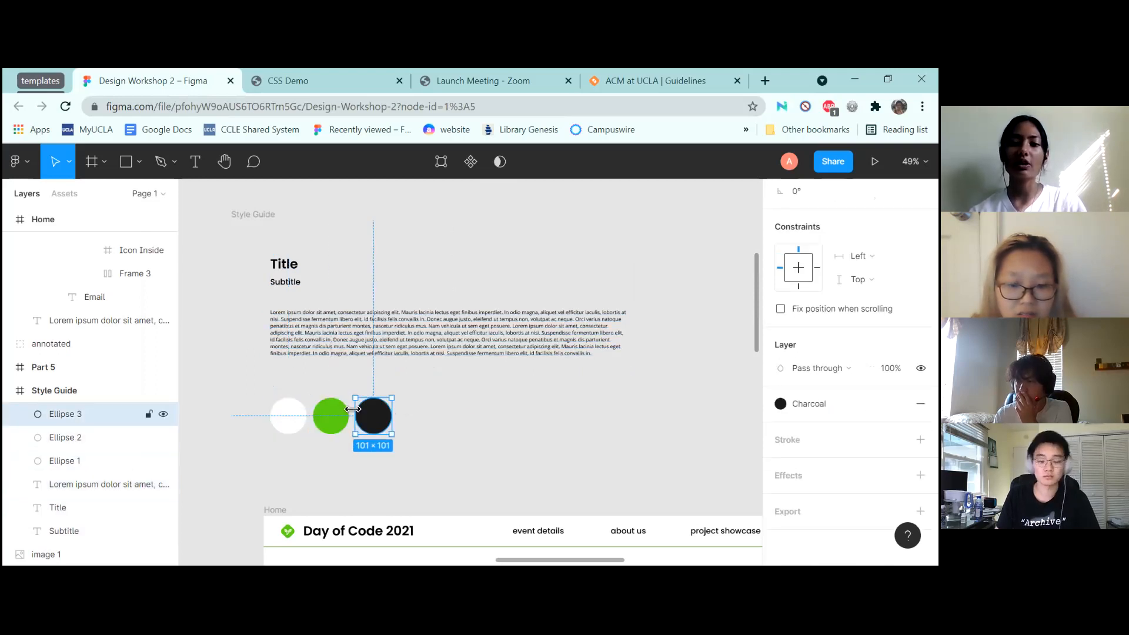
left_click(342, 417)
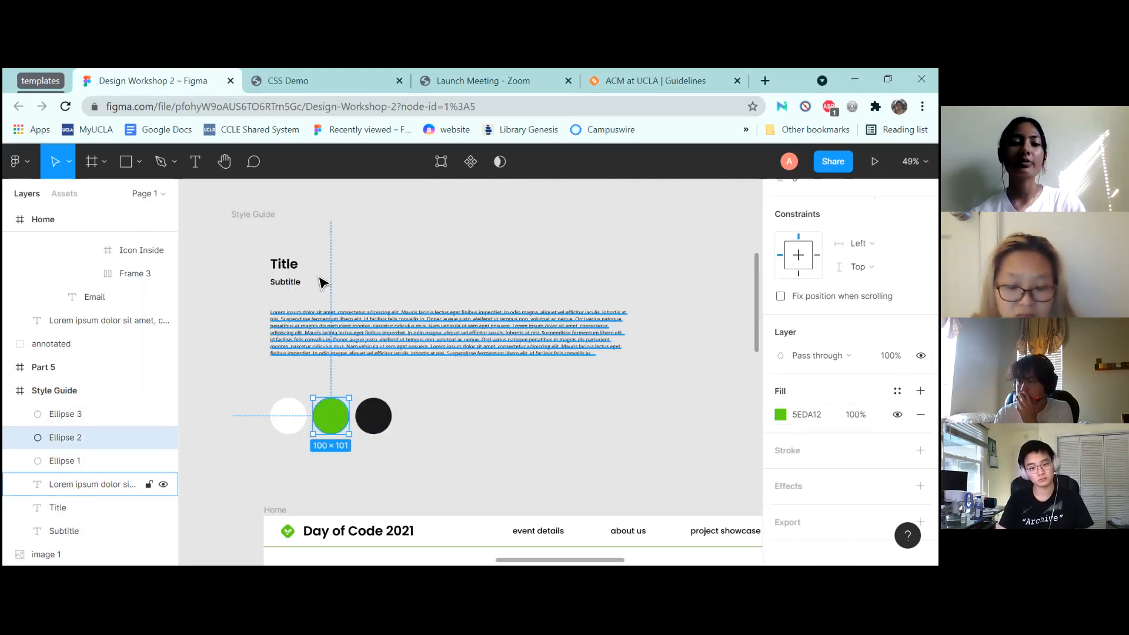
left_click(248, 221)
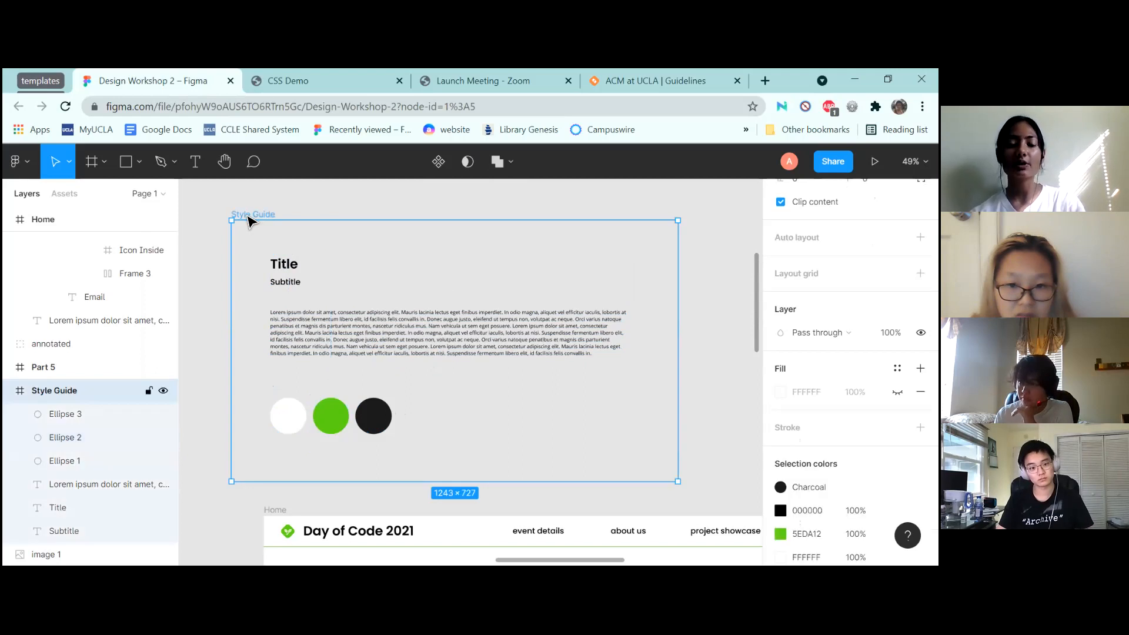
left_click(295, 263)
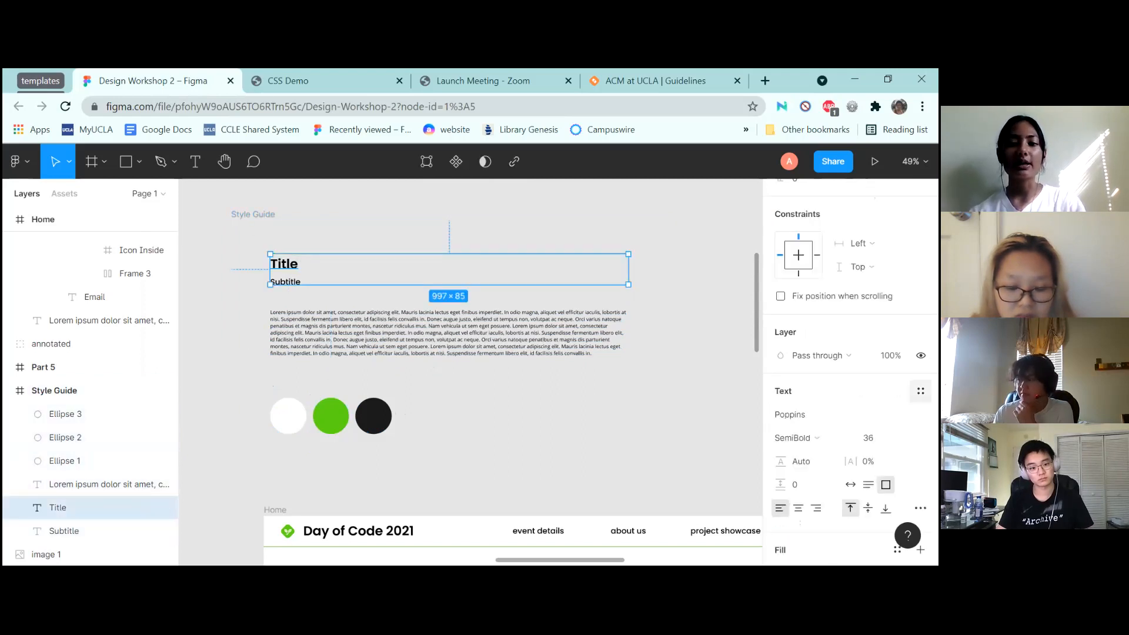
left_click(372, 411)
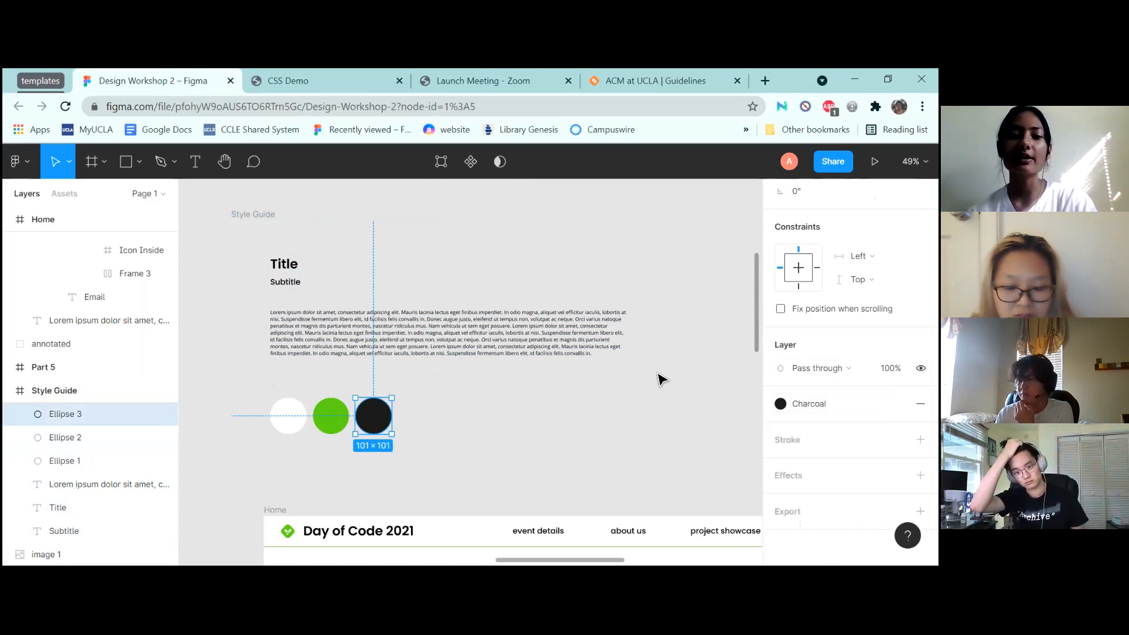
Draw a star to the right of the three circles
scroll(660, 378, "up", 3)
scroll(660, 379, "up", 1)
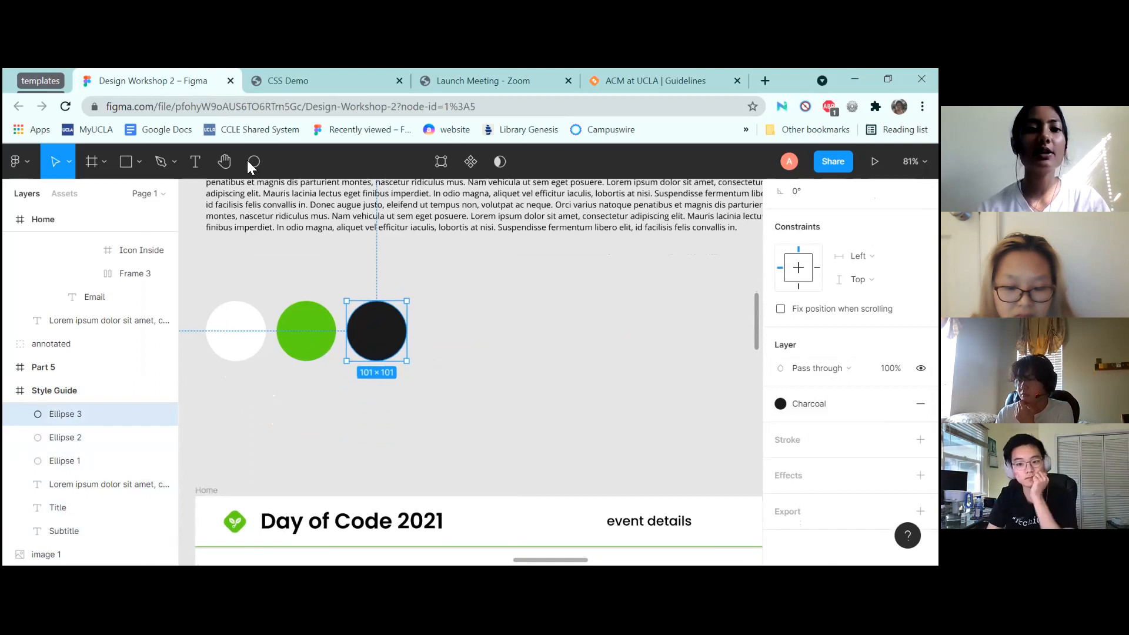
left_click(139, 168)
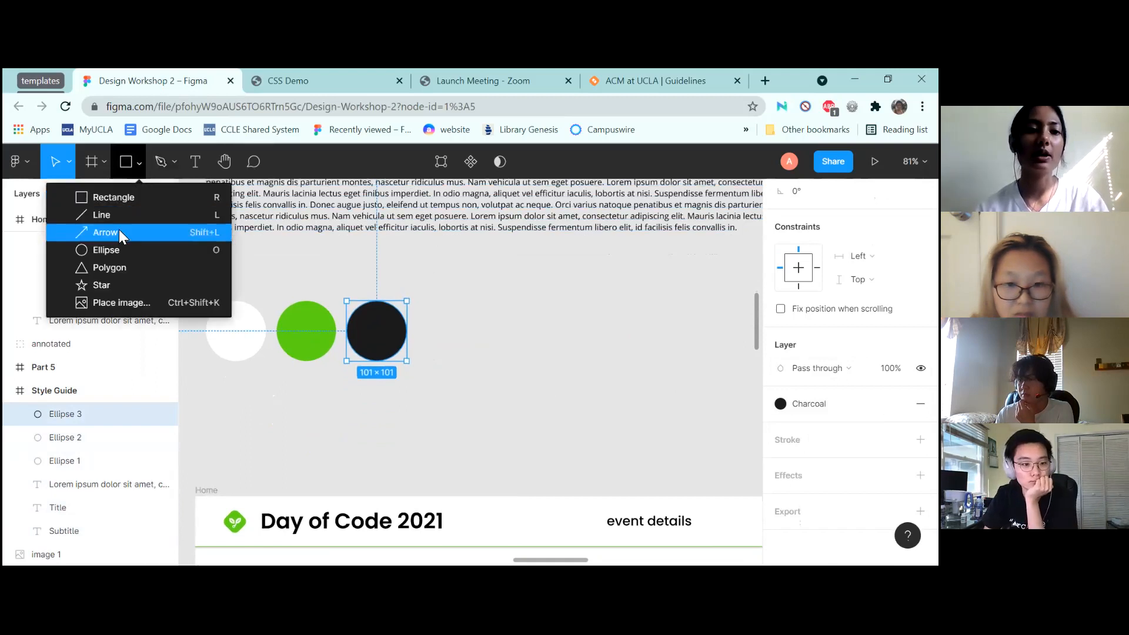
left_click(117, 283)
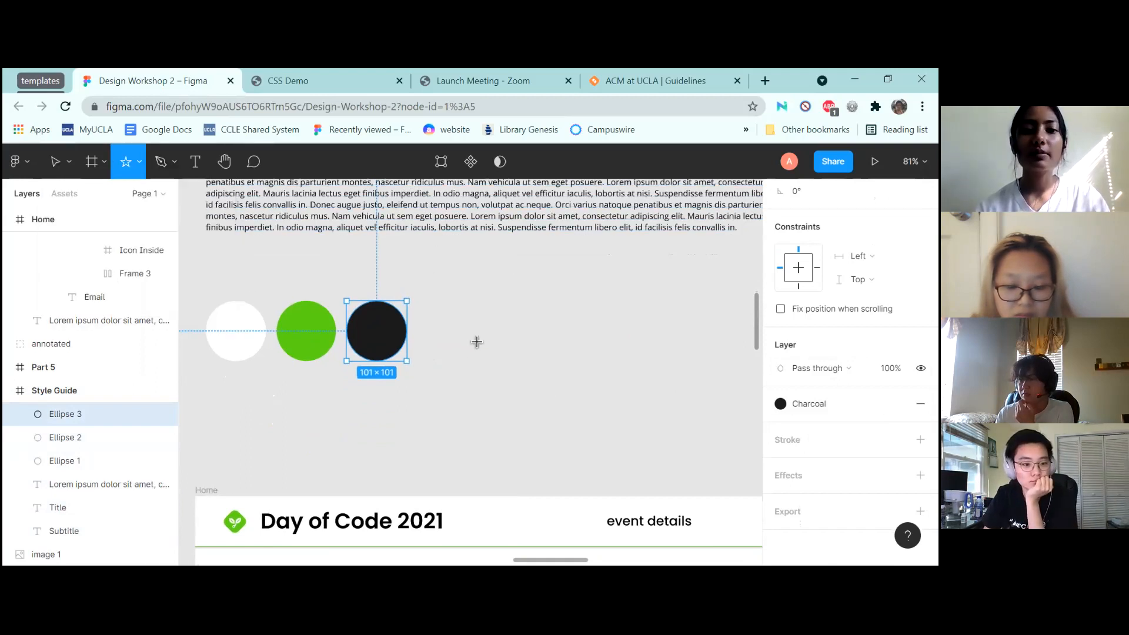
left_click_drag(455, 378, 621, 243)
Fill the star with the Charcoal colour style and nudge it slightly down
left_click(780, 437)
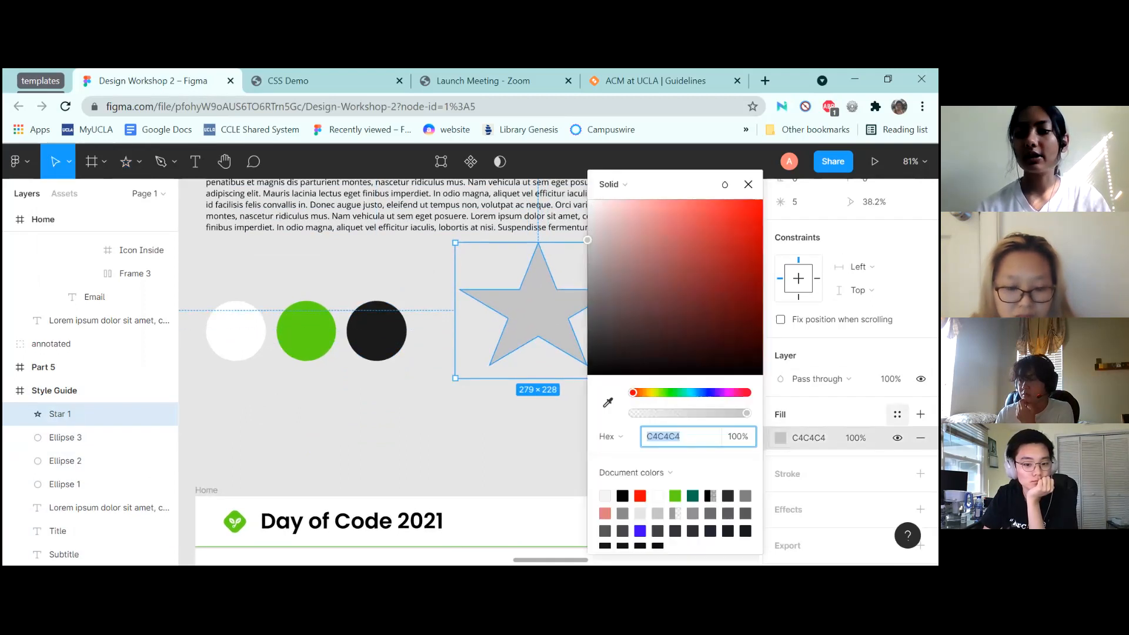
left_click(897, 414)
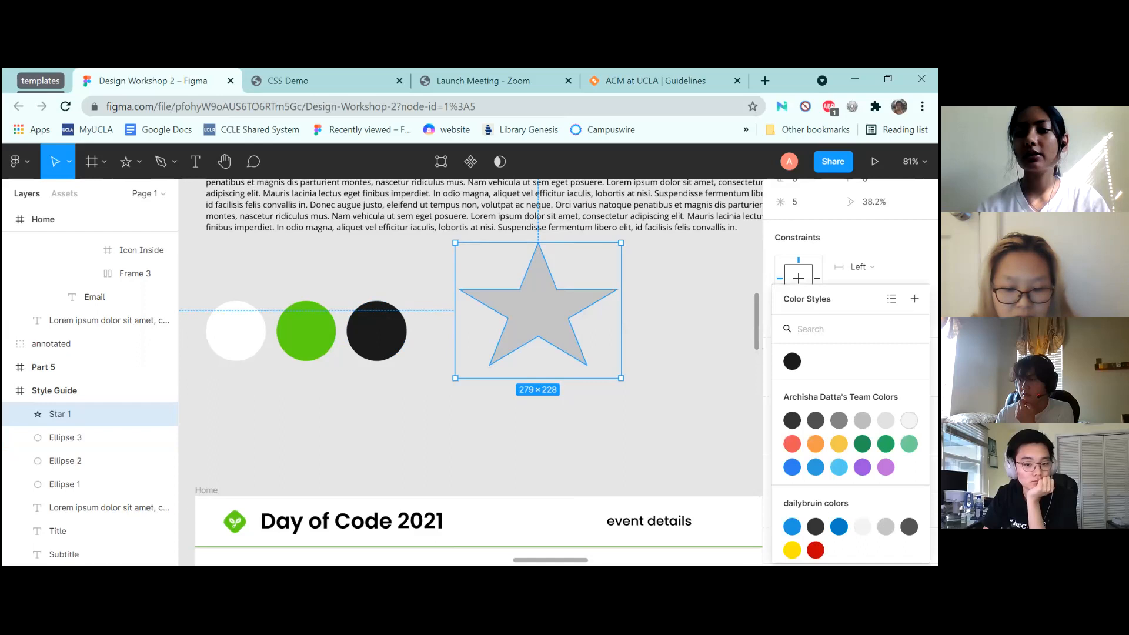
left_click(792, 361)
left_click(544, 297)
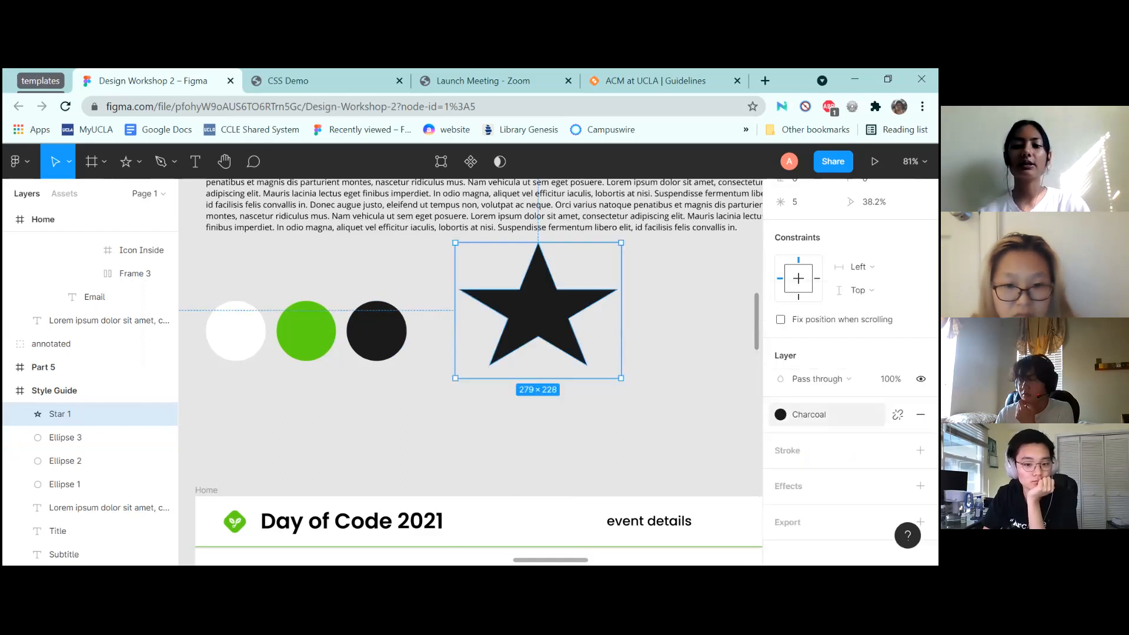
left_click_drag(544, 297, 540, 315)
left_click(389, 335)
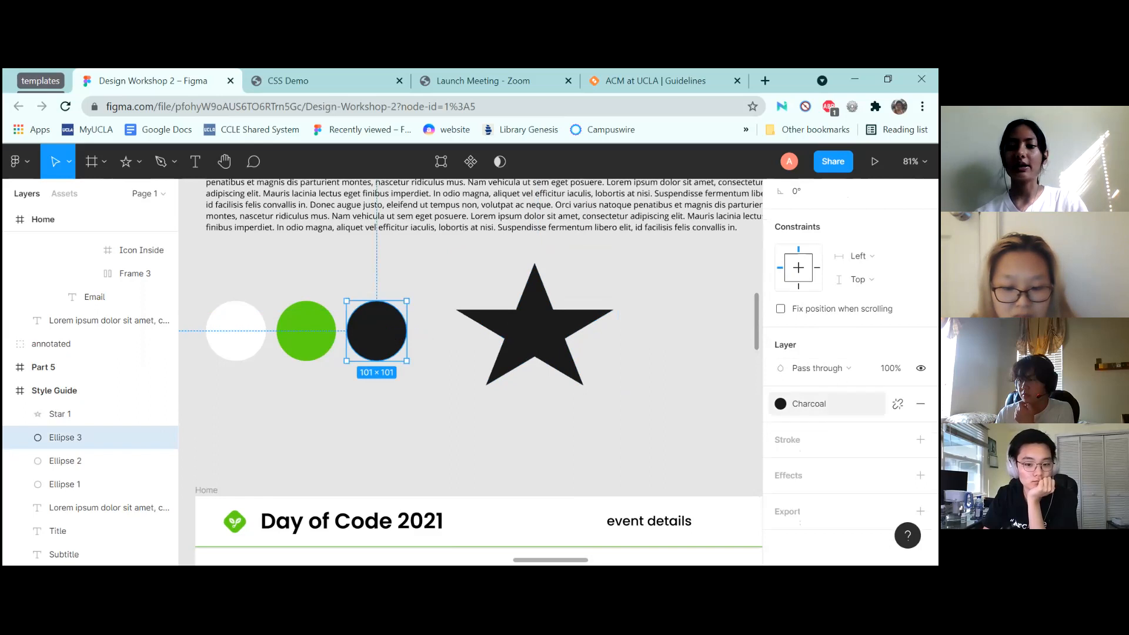
Open the Charcoal colour style for editing from the circle's colour styles
left_click(809, 404)
left_click(799, 362)
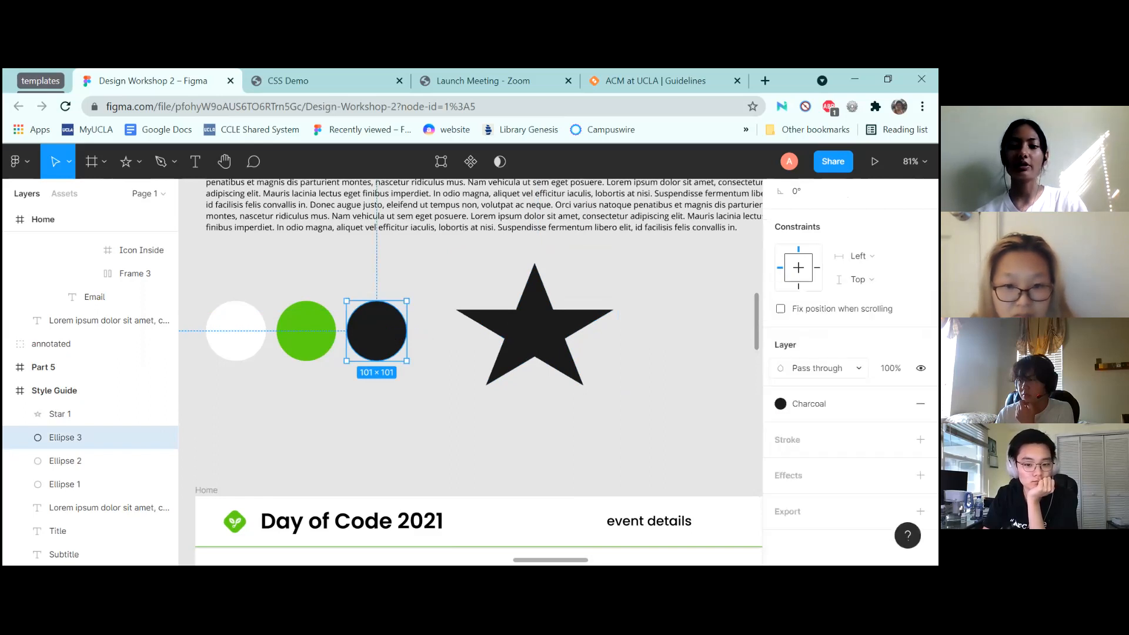
left_click(809, 404)
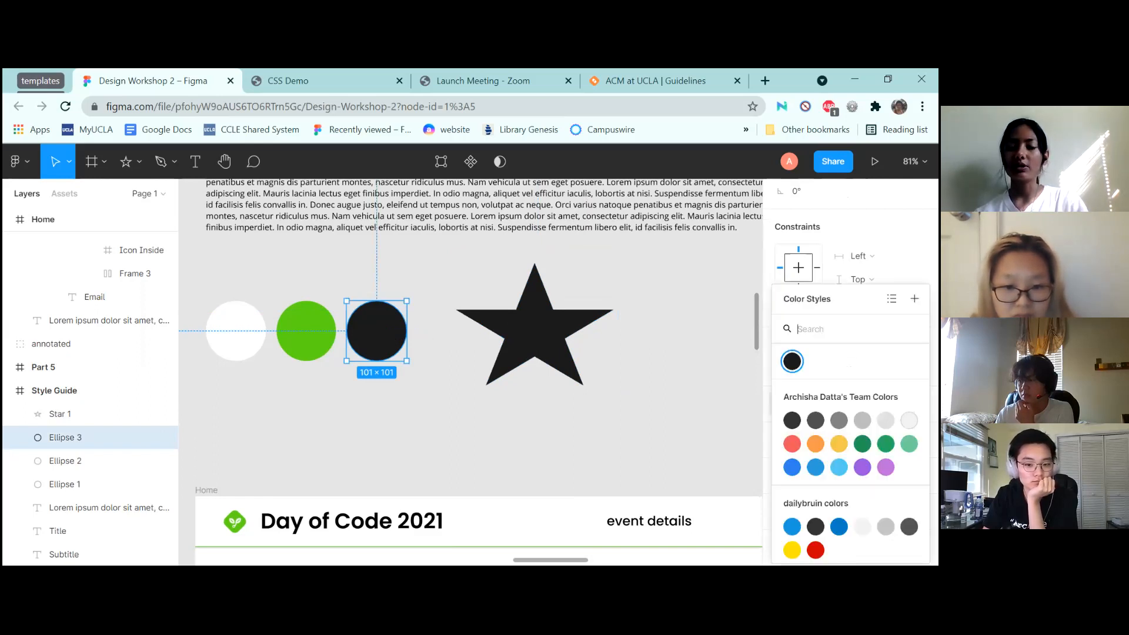
left_click(794, 361)
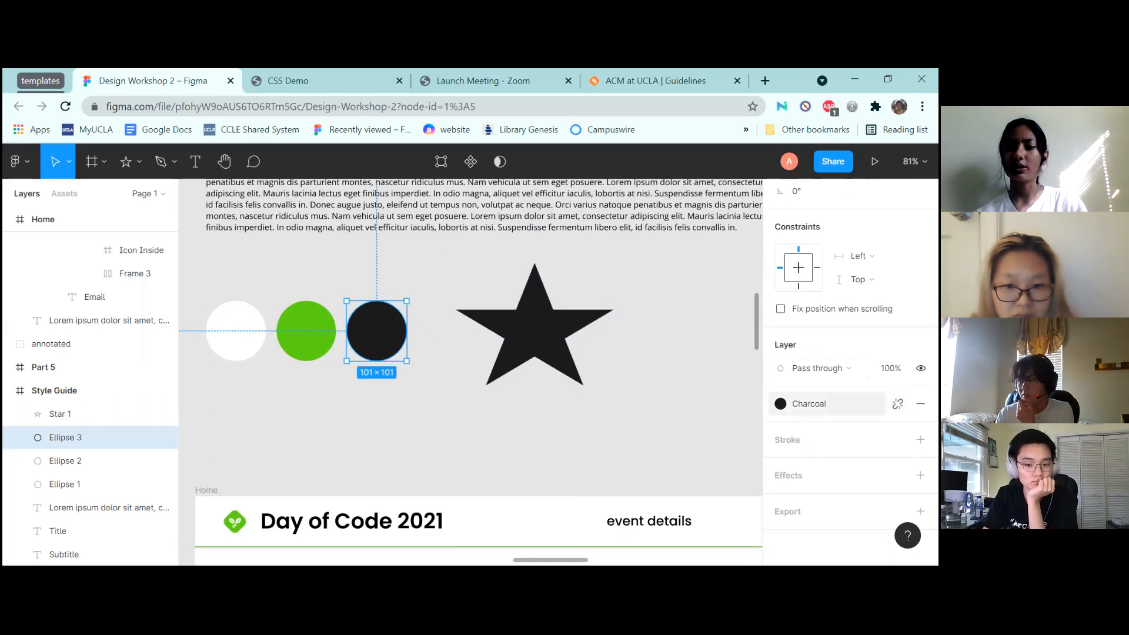
left_click(809, 404)
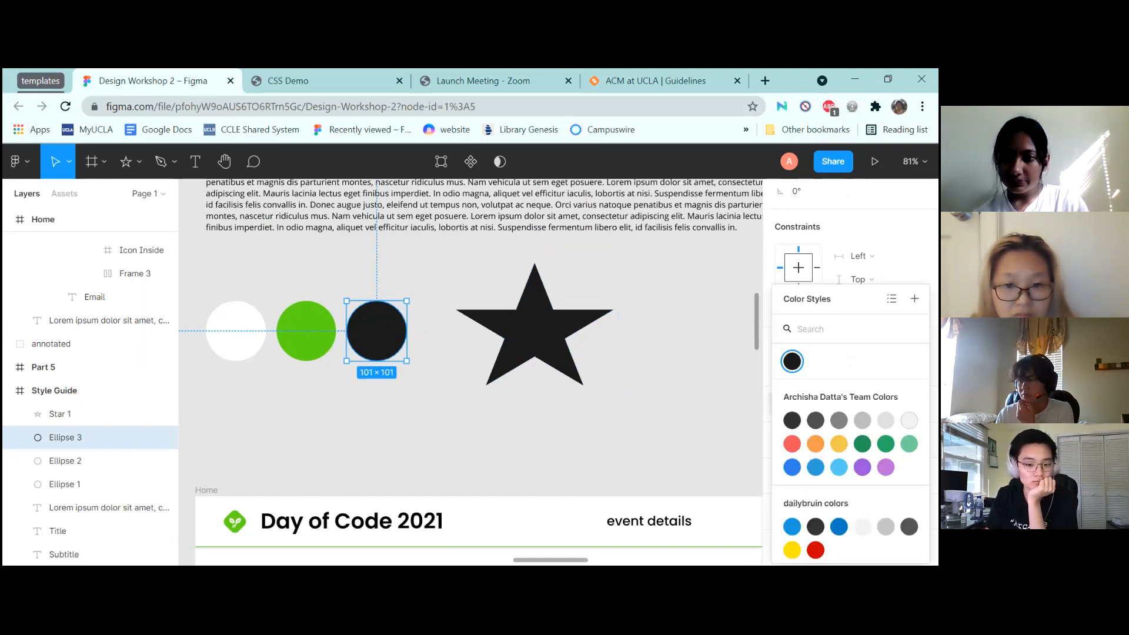
right_click(793, 359)
left_click(826, 373)
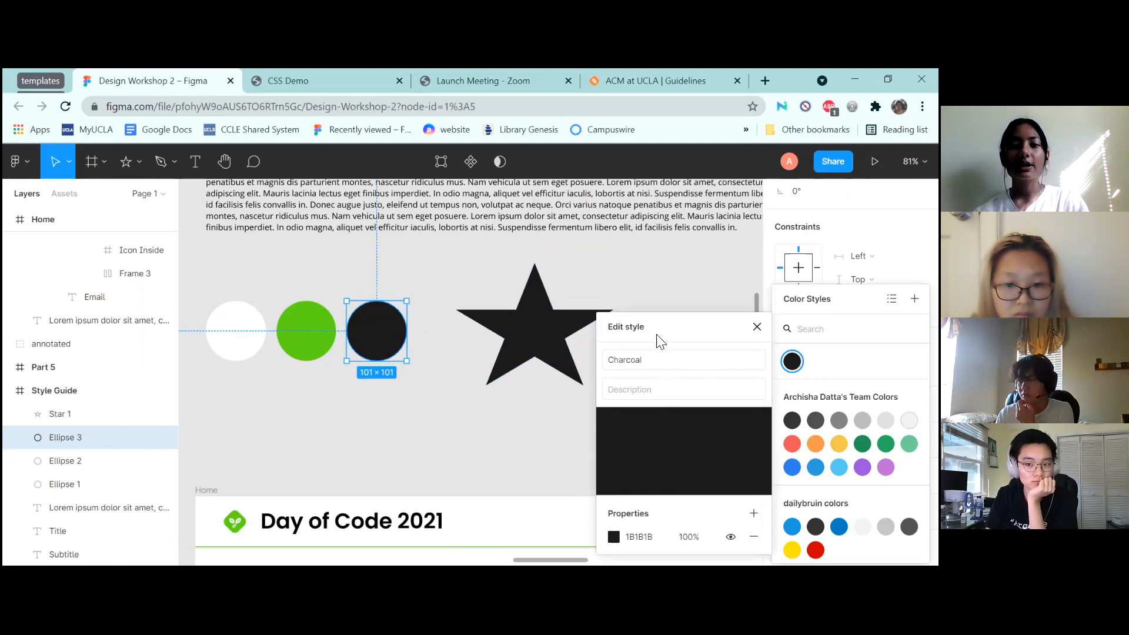
Change the Charcoal style's colour from near-black 1B1B1B to grey
left_click_drag(686, 333, 700, 210)
left_click(657, 413)
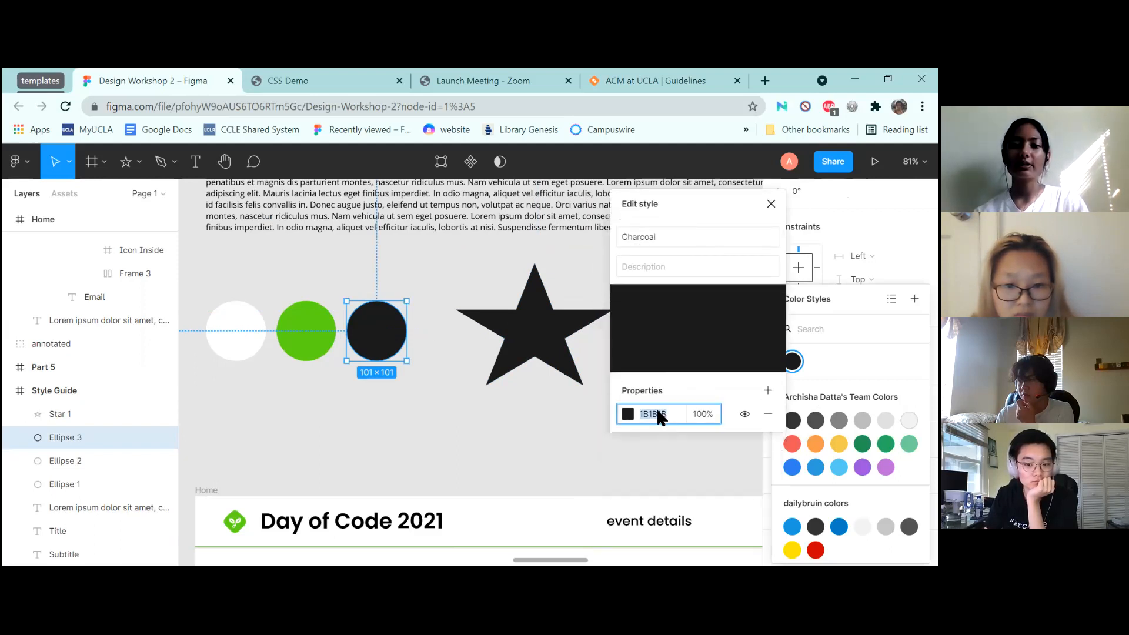
left_click(625, 415)
left_click_drag(520, 336, 396, 267)
left_click(396, 267)
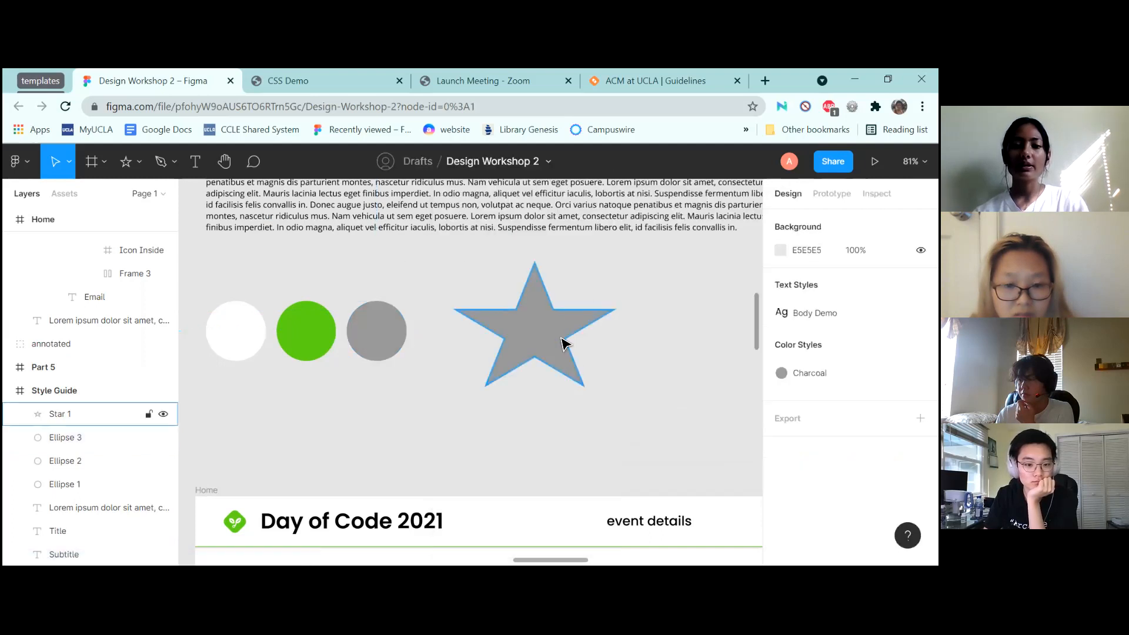
scroll(666, 309, "down", 10)
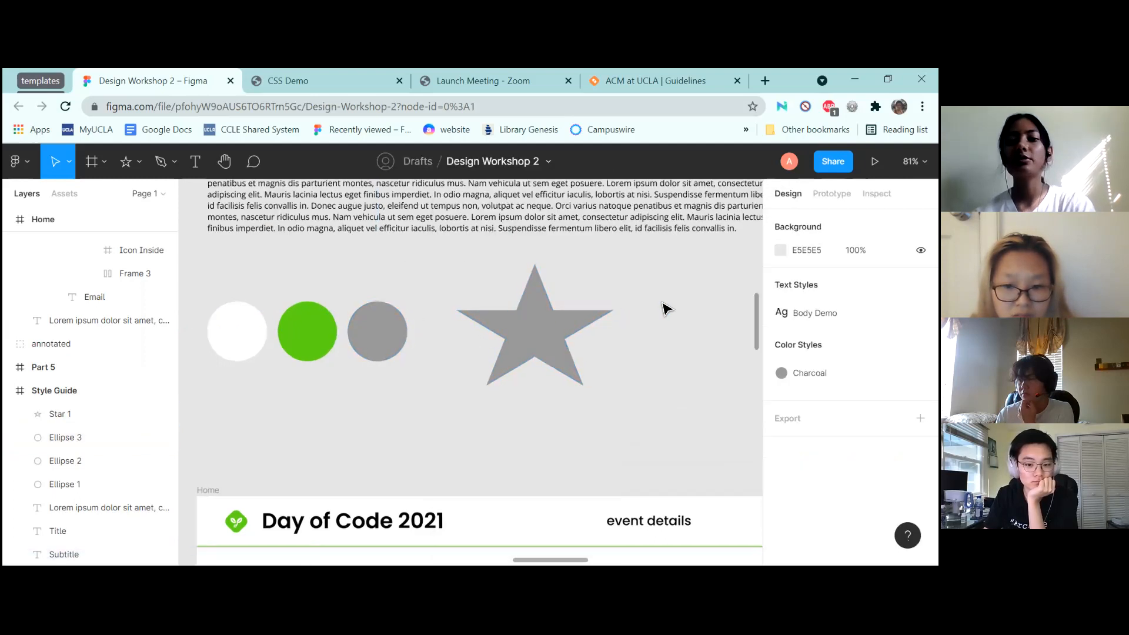
Undo the grey Charcoal edit and the star, restoring the dark third circle
scroll(666, 309, "down", 1)
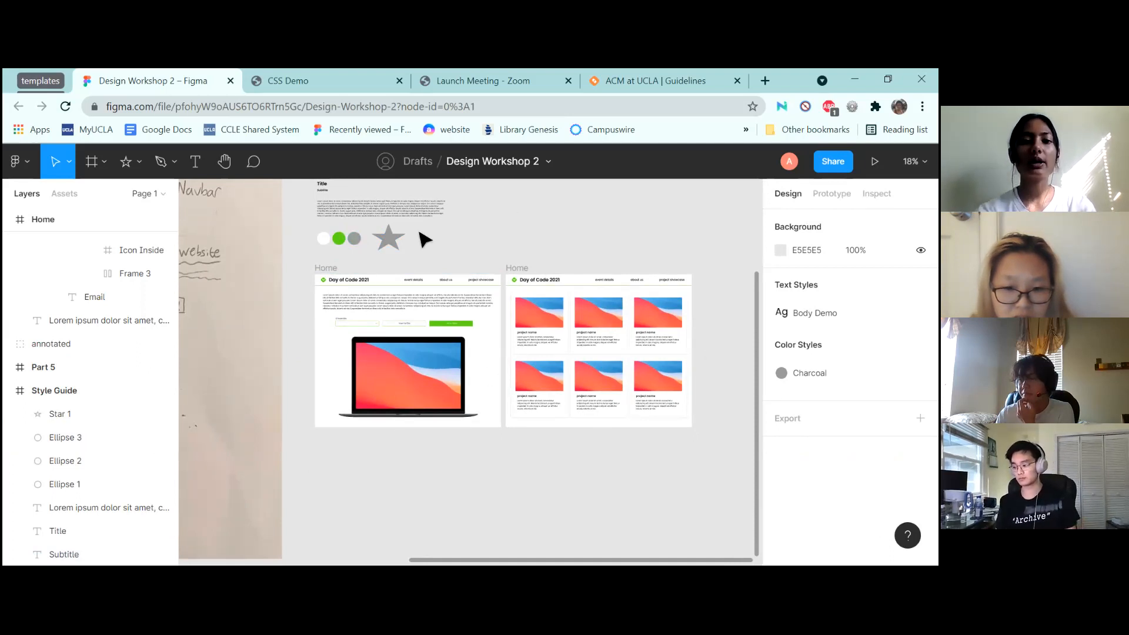
scroll(418, 233, "up", 5)
scroll(418, 233, "down", 1)
scroll(419, 233, "up", 2)
left_click(420, 377)
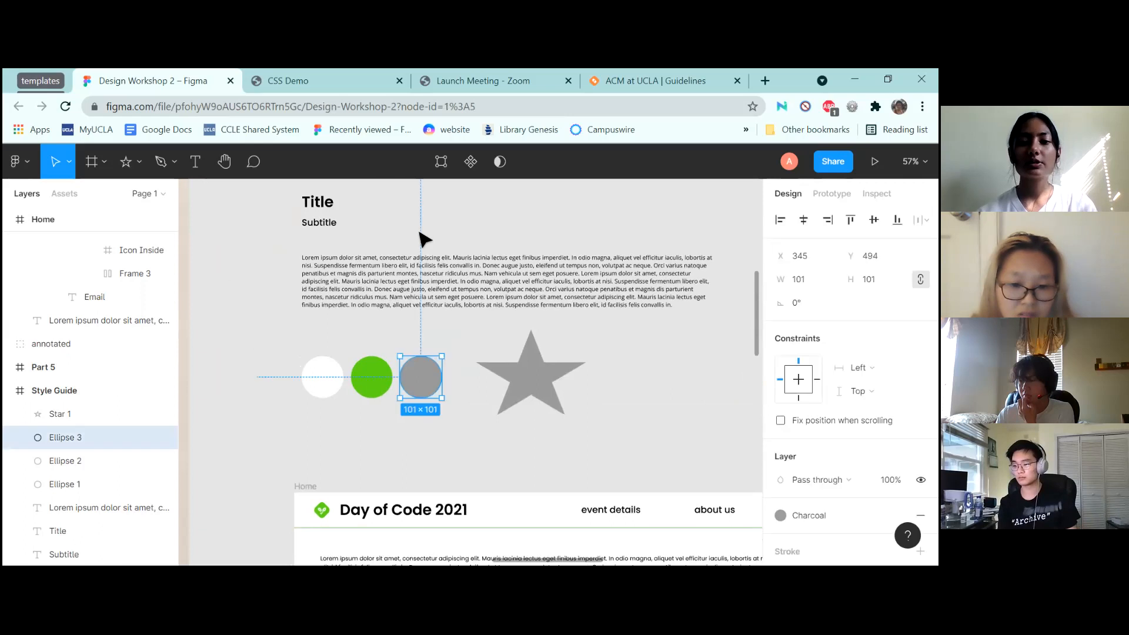
key("ctrl+z")
key("ctrl+z")
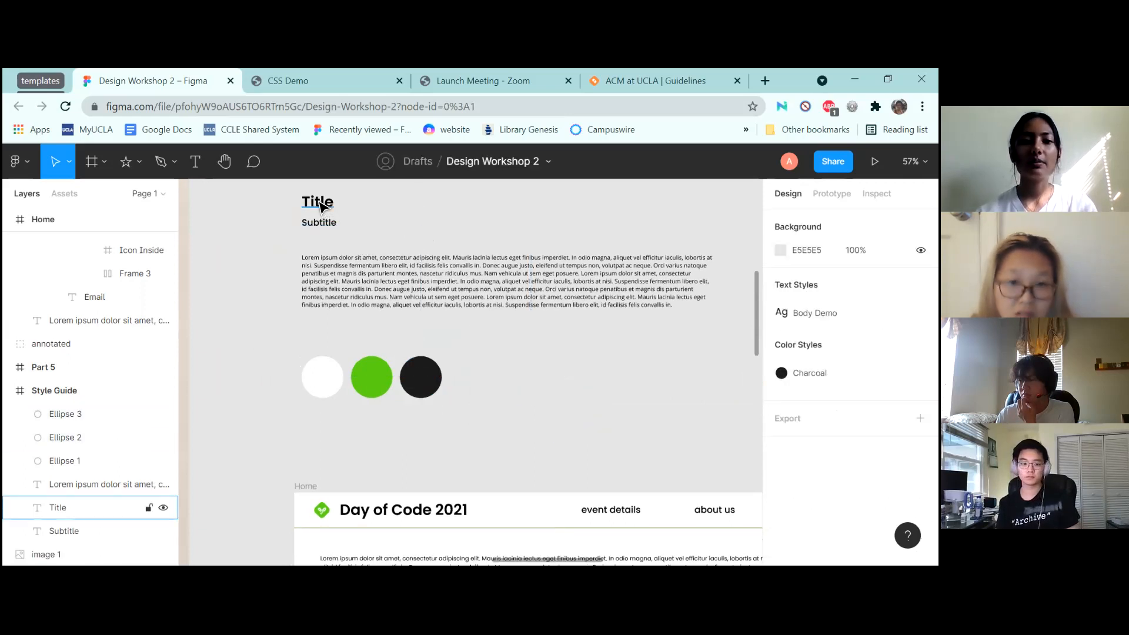
left_click(326, 216)
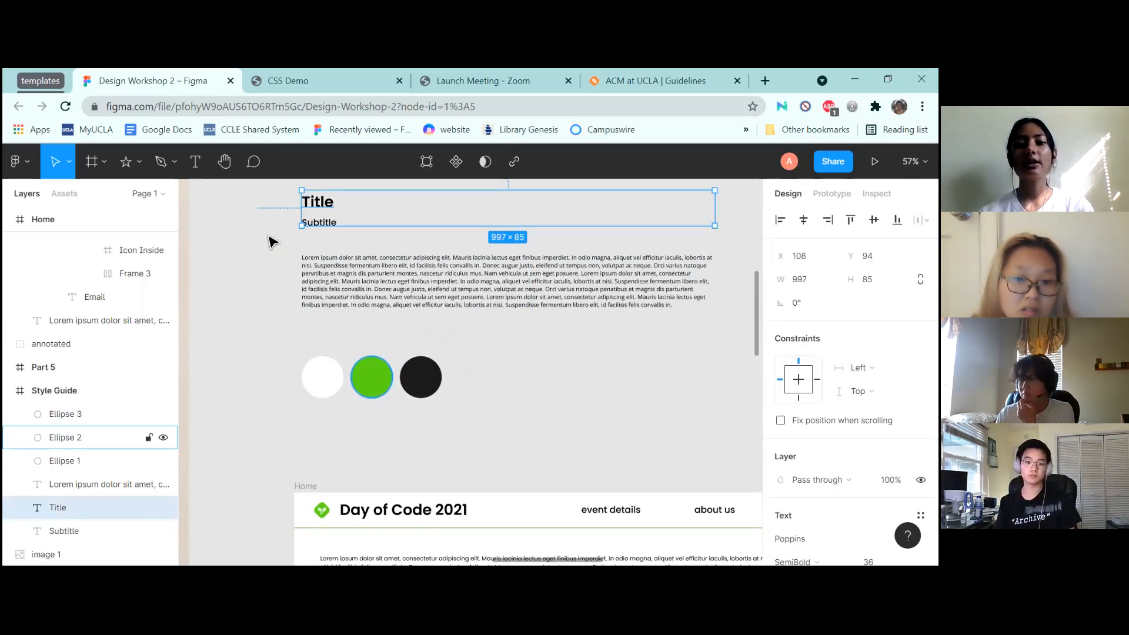
left_click(323, 223)
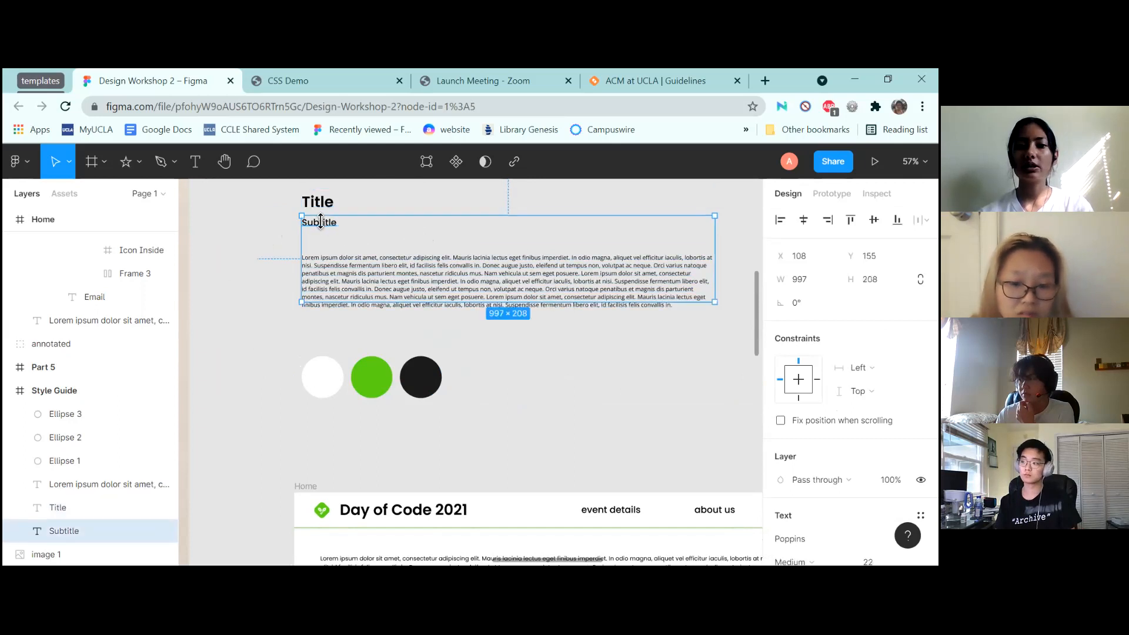
scroll(850, 370, "down", 3)
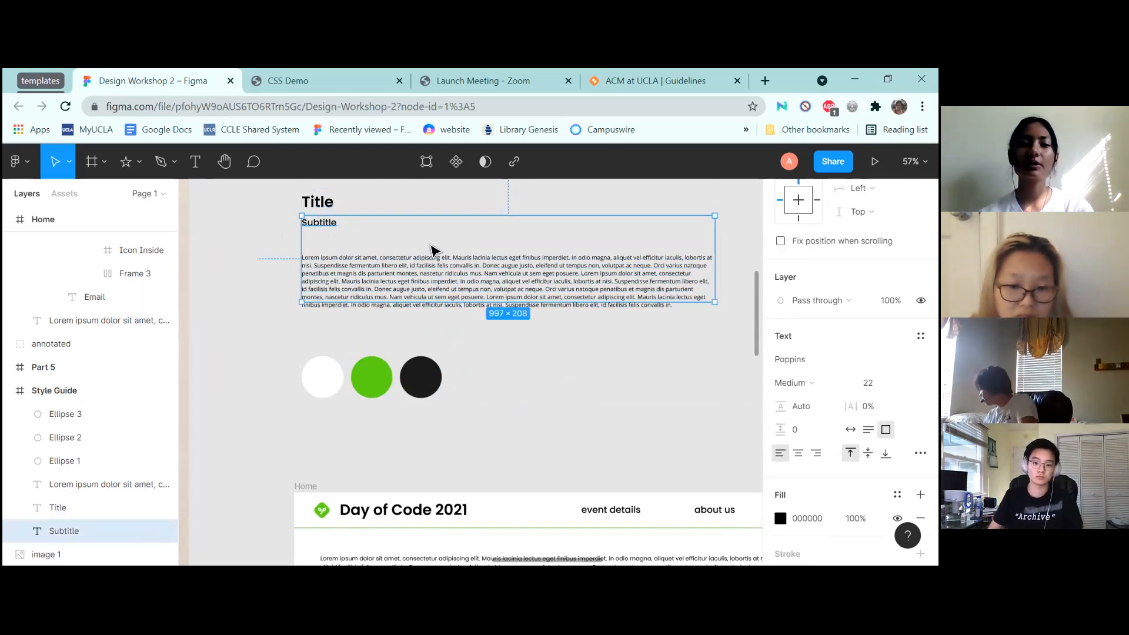
left_click(376, 379)
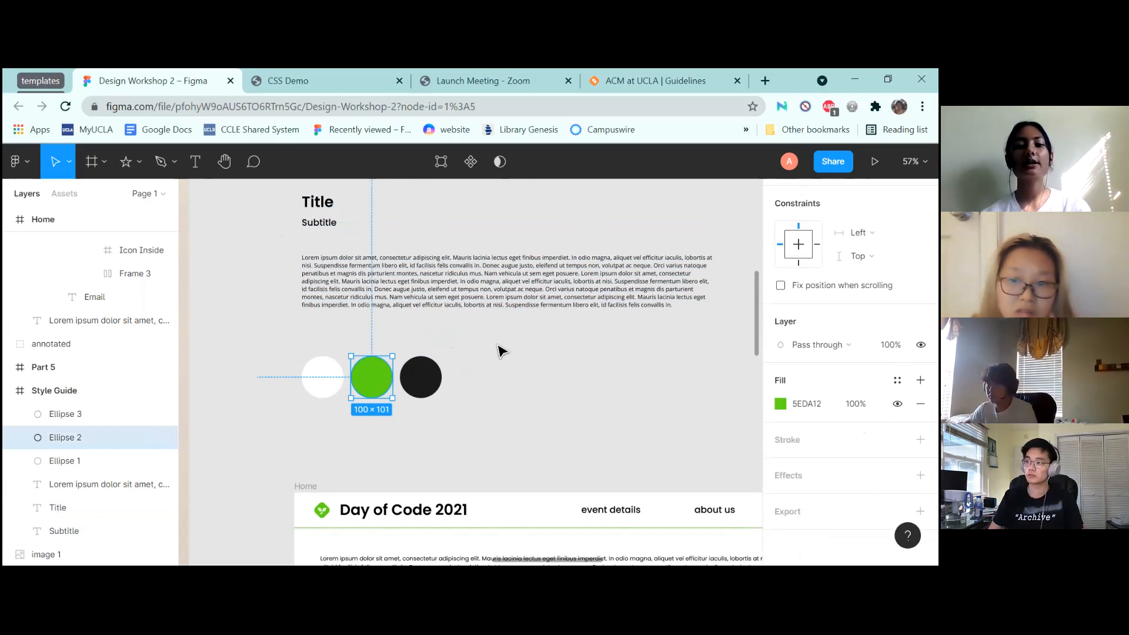
scroll(850, 371, "up", 3)
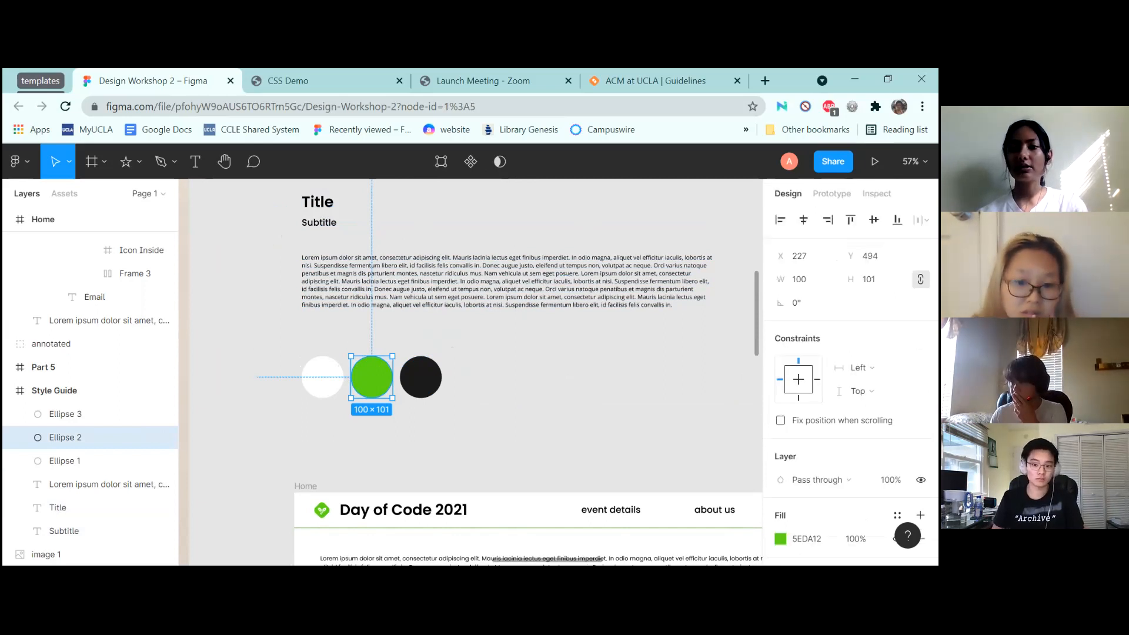
scroll(850, 372, "down", 3)
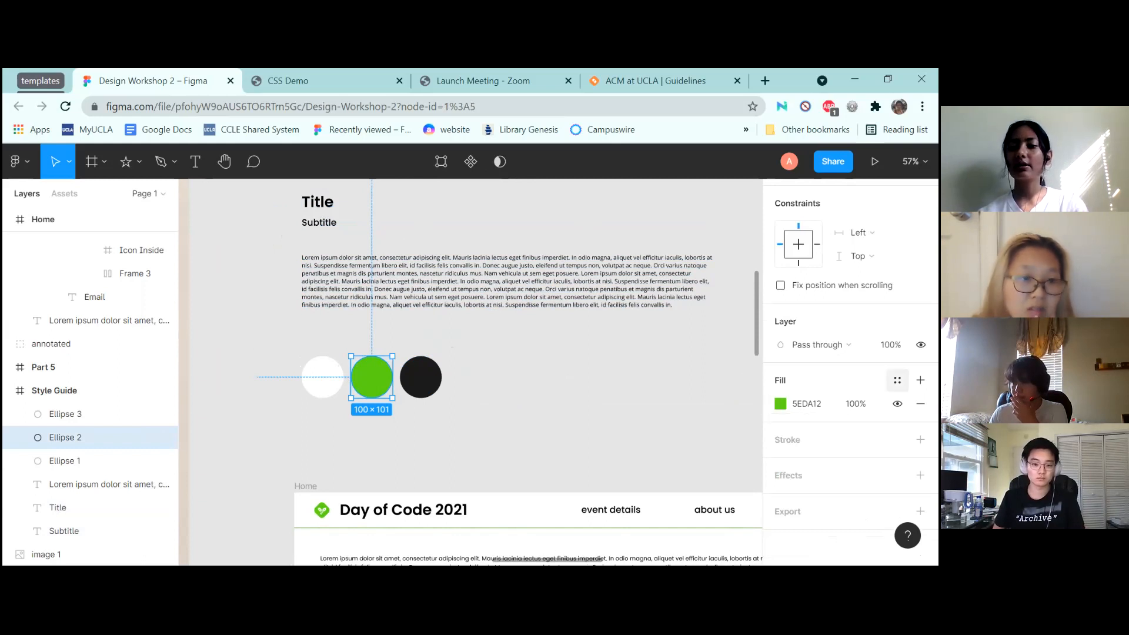
left_click(897, 379)
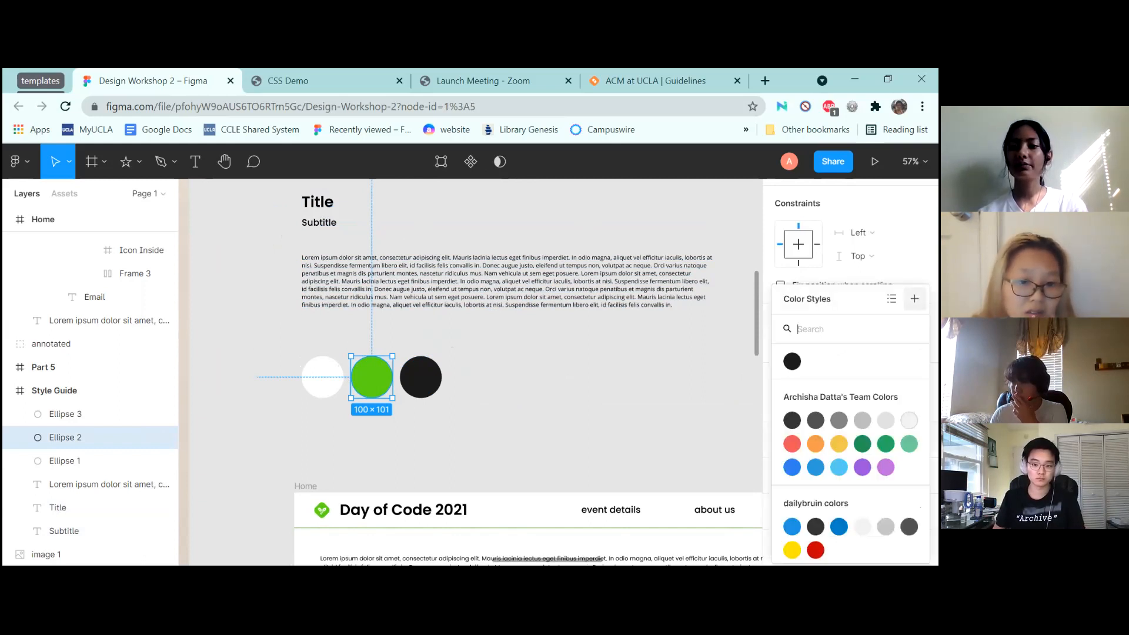
Create a 'TeachLA Green' colour style from the green circle's fill
left_click(914, 298)
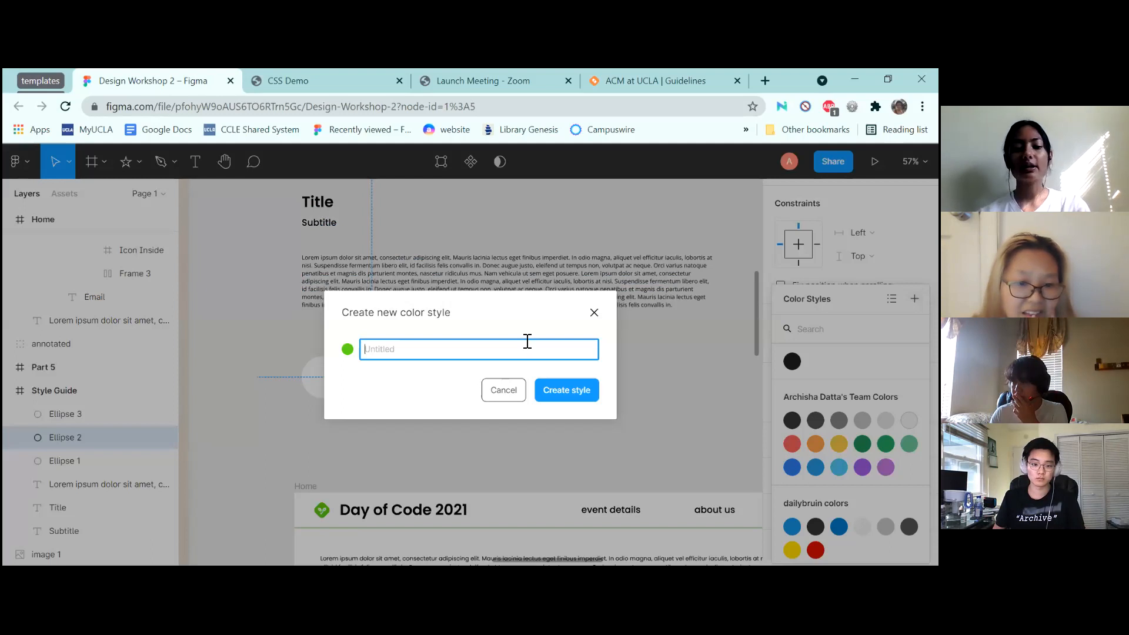
type("TeachLA Green")
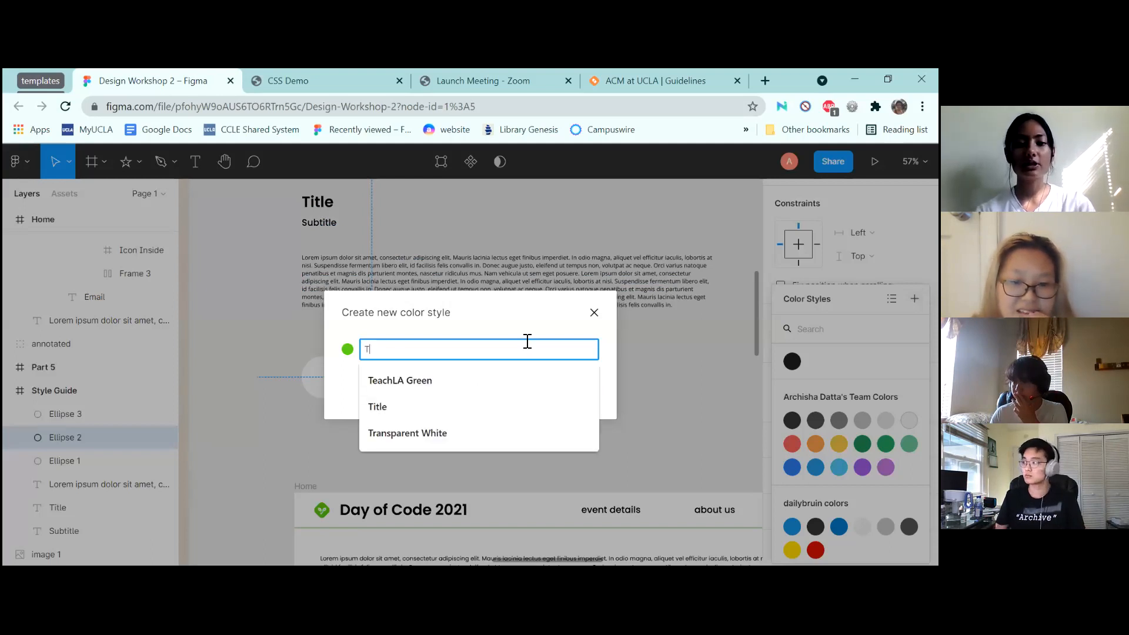
left_click(437, 381)
left_click(575, 392)
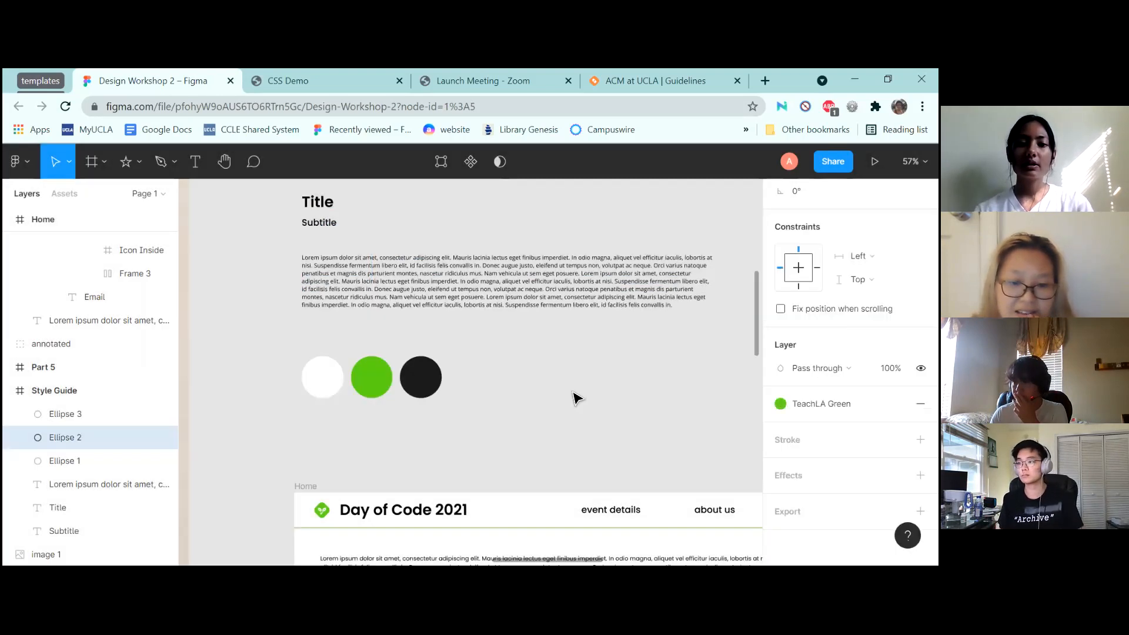
Save the Title text's formatting as a new text style named 'Title'
left_click(321, 210)
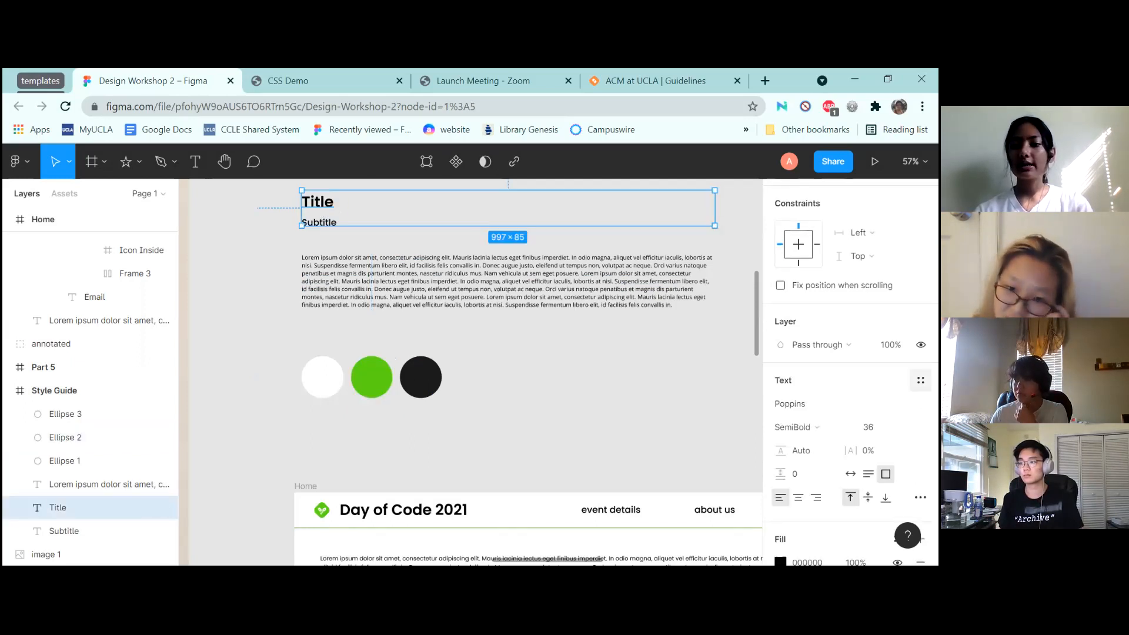
left_click(921, 380)
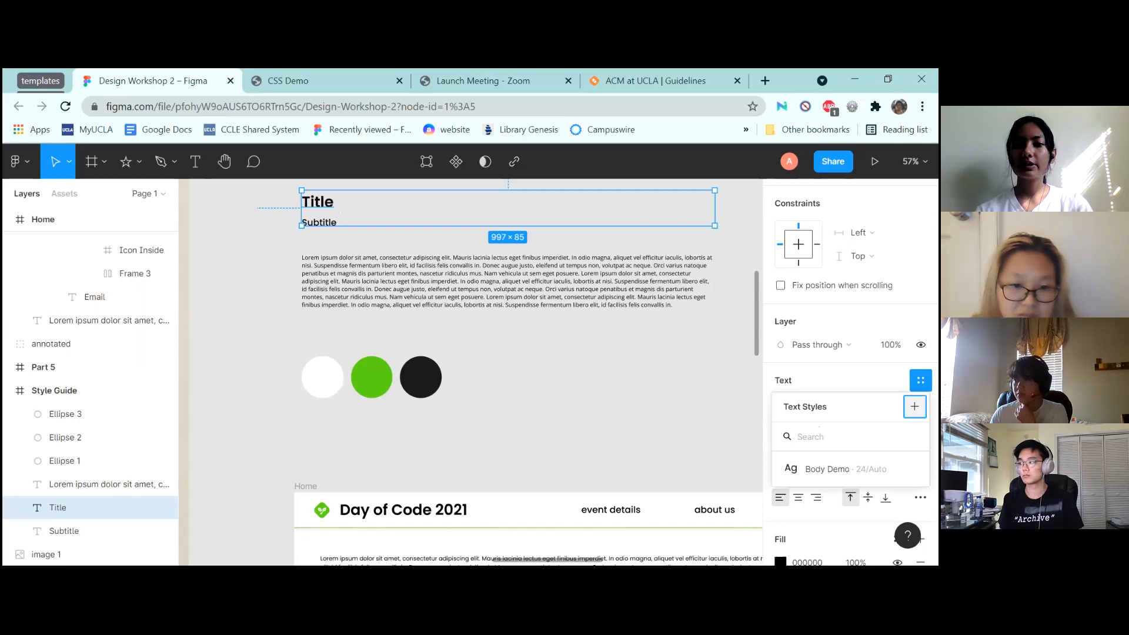
left_click(914, 406)
type("Title")
left_click(576, 382)
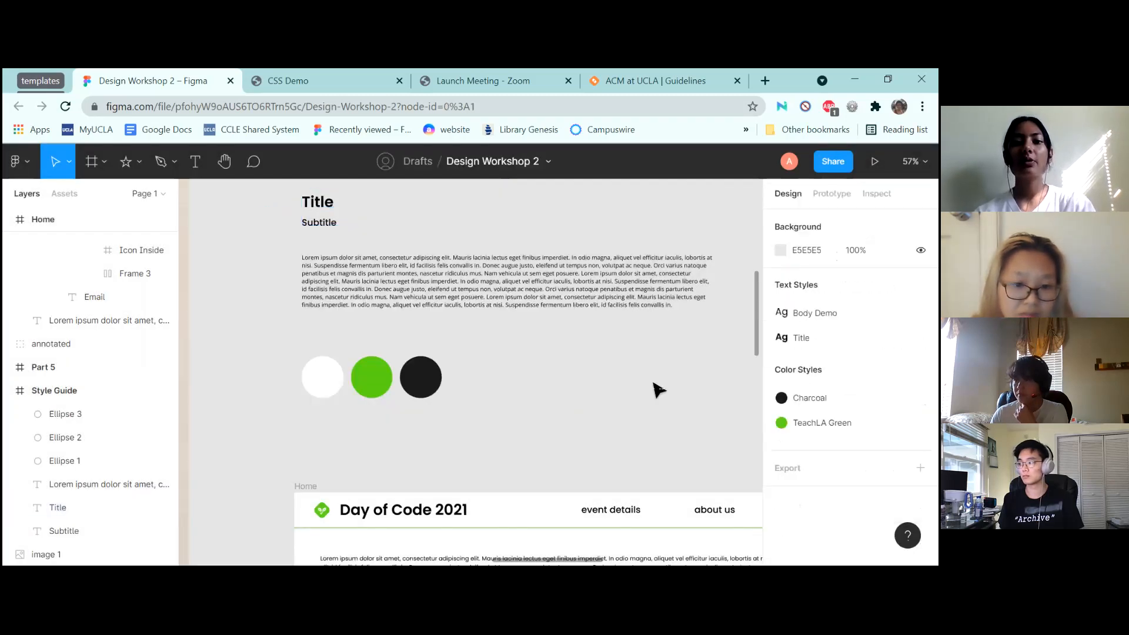
left_click(320, 222)
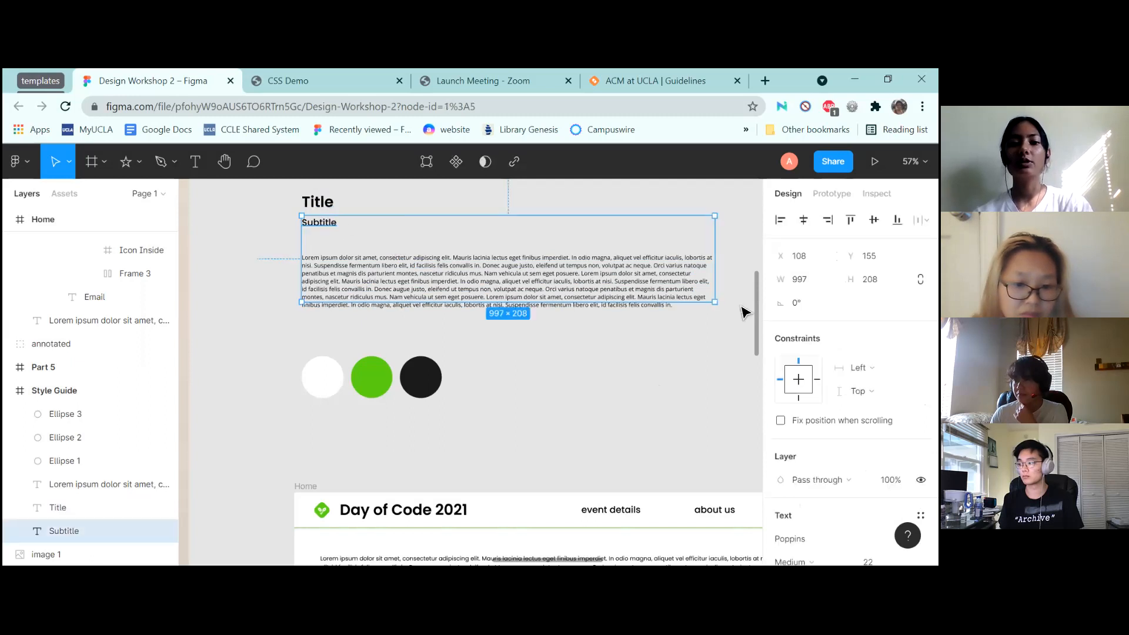
Create a 1440×1024 Desktop-preset frame and move it above the other frames
left_click(609, 379)
scroll(609, 380, "down", 5)
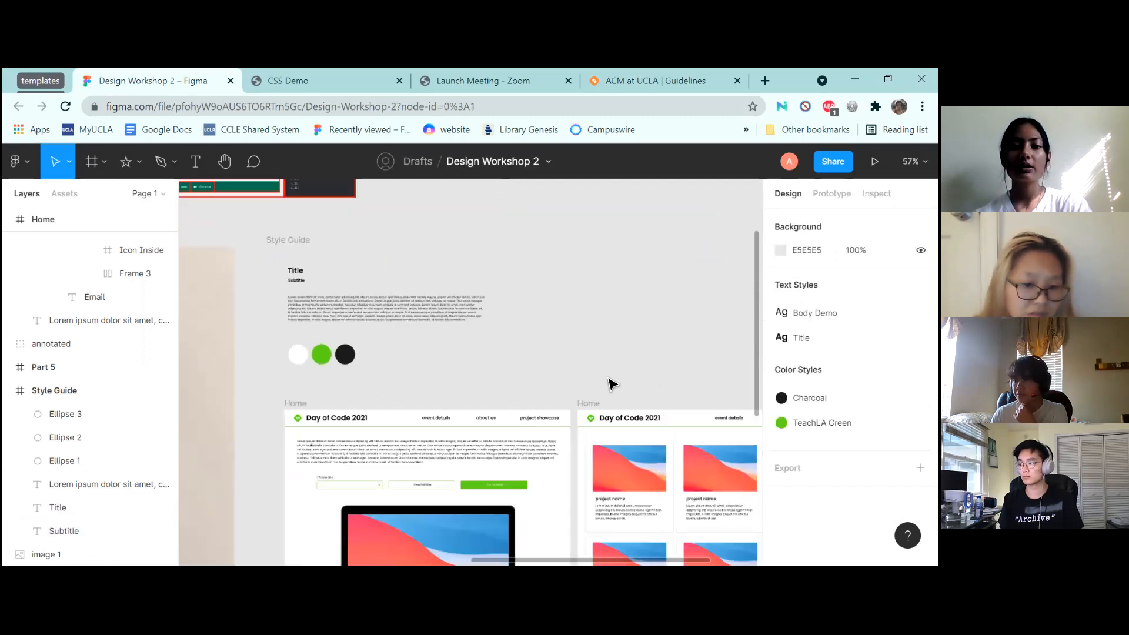
scroll(609, 381, "up", 5)
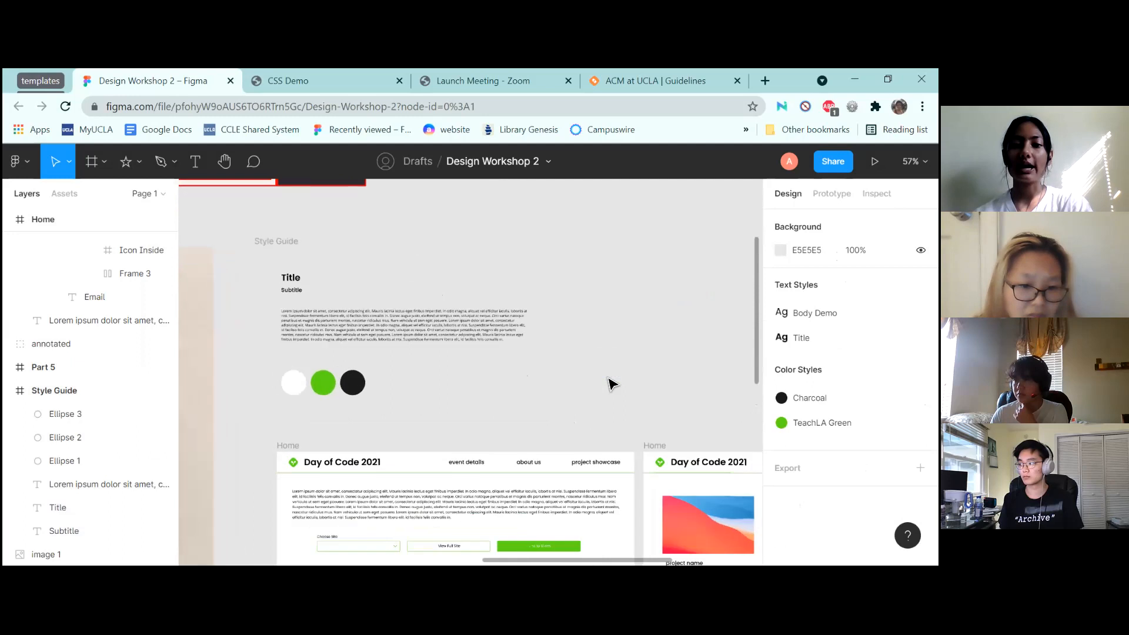
scroll(609, 381, "down", 3)
scroll(609, 381, "up", 4)
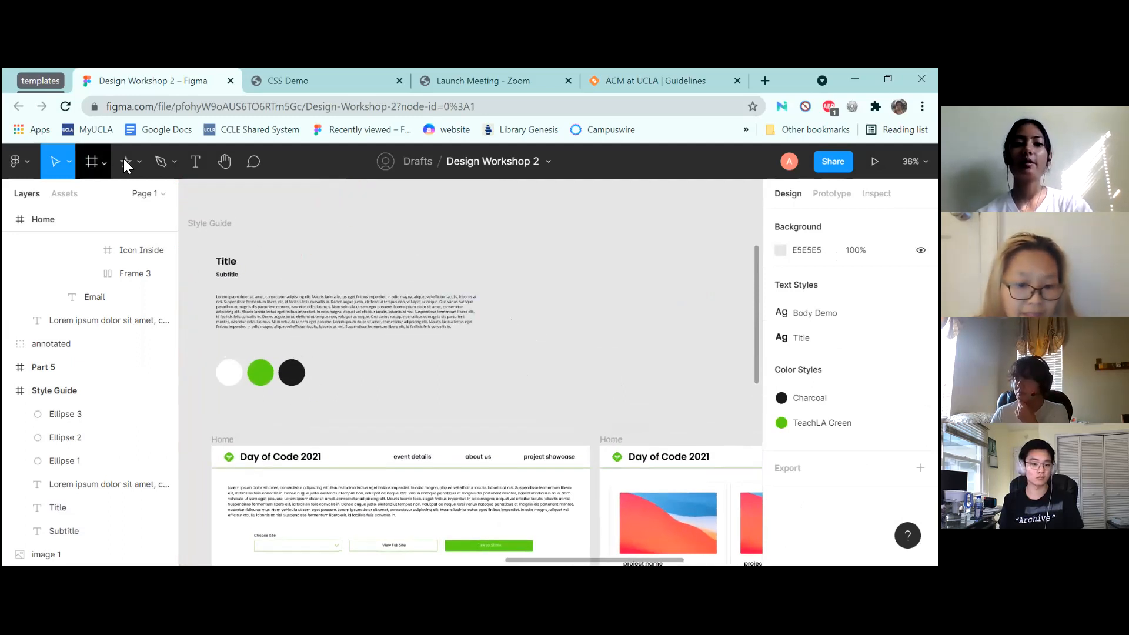
left_click(102, 158)
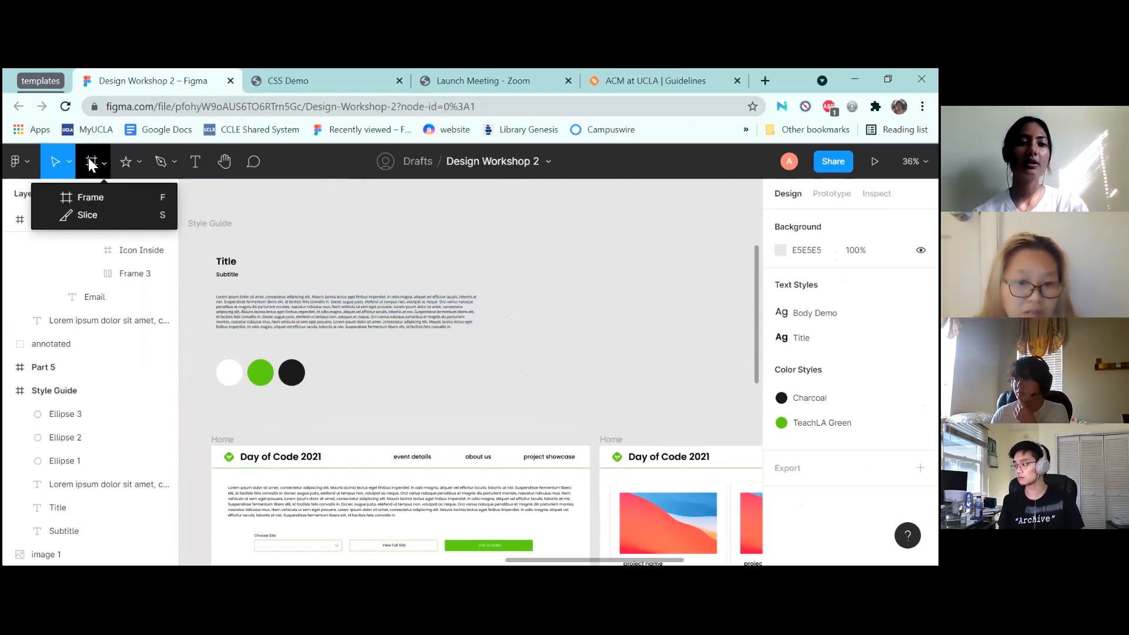
left_click(90, 199)
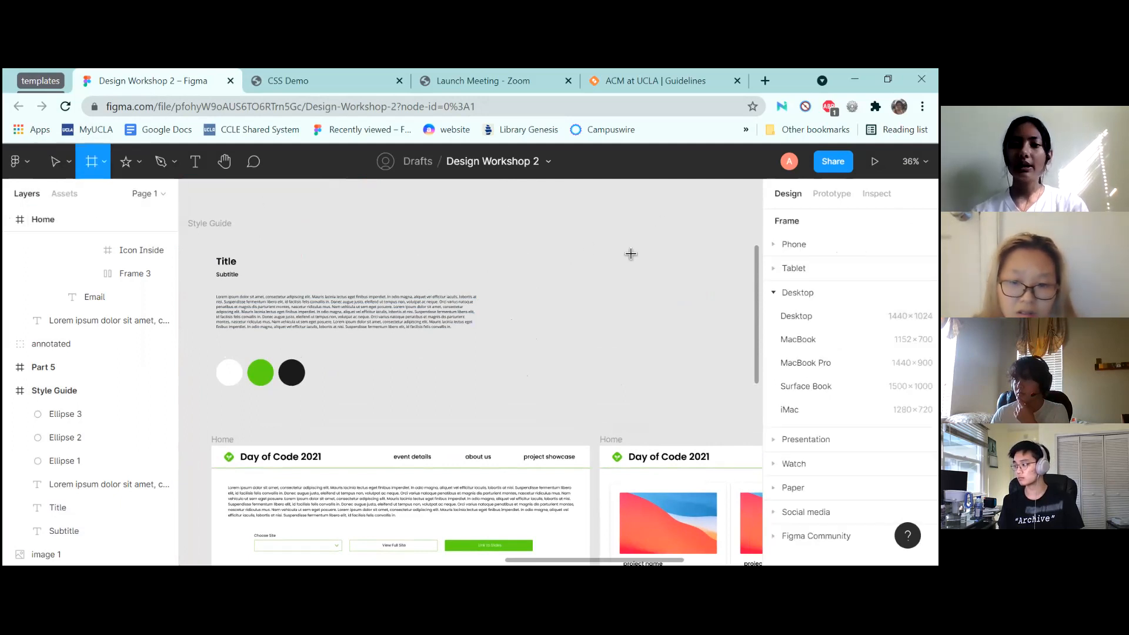
scroll(631, 254, "right", 4)
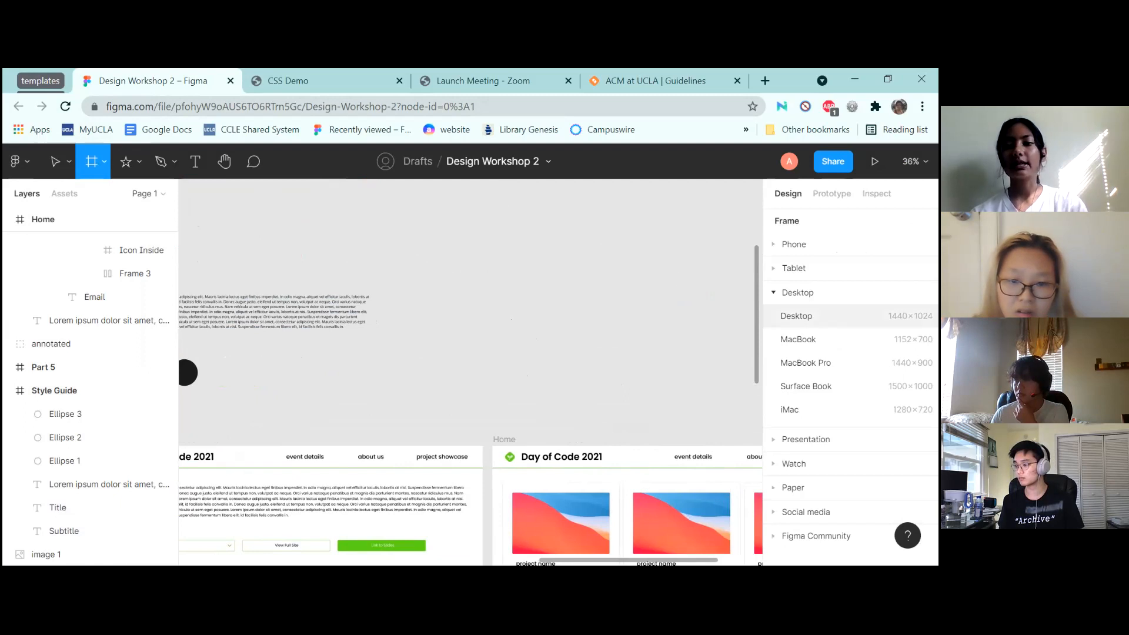
left_click(796, 315)
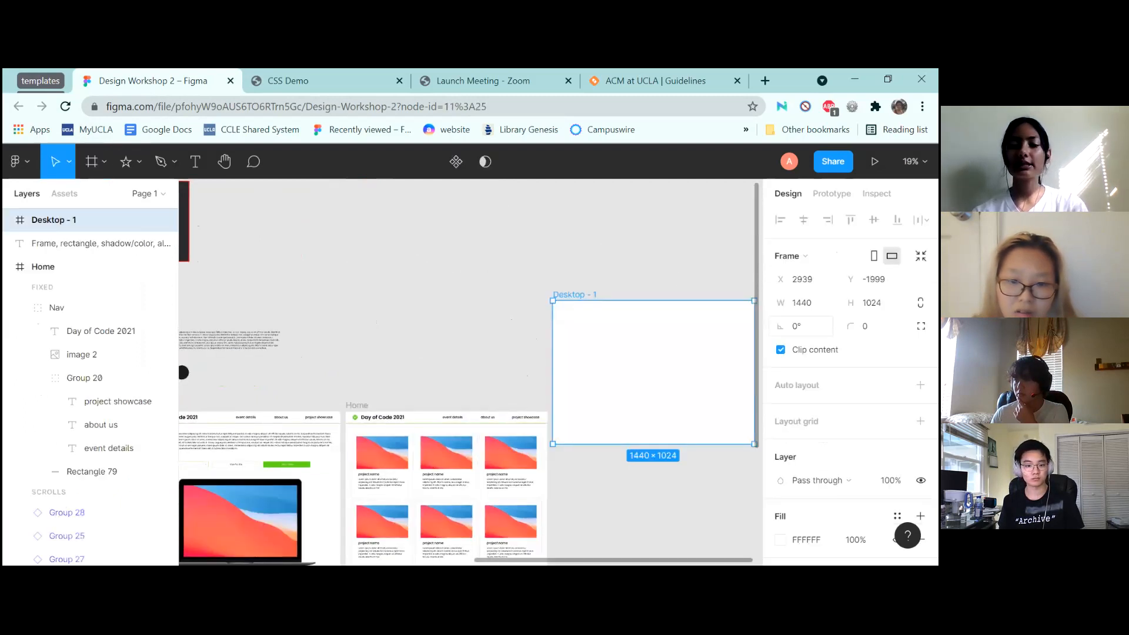
left_click_drag(636, 353, 431, 260)
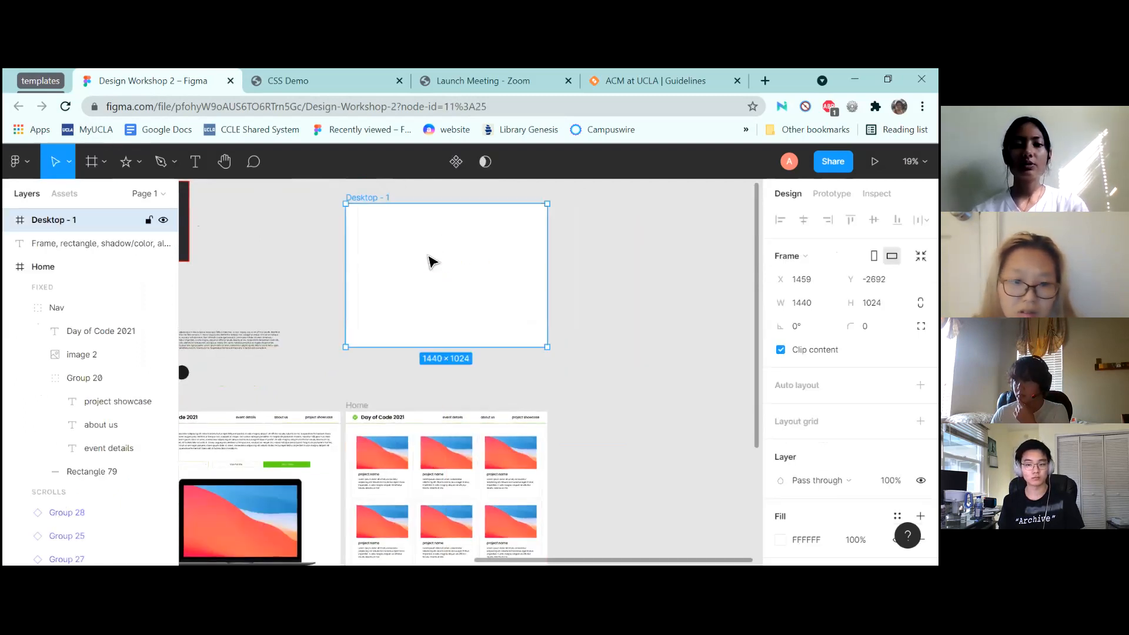
scroll(429, 254, "up", 2)
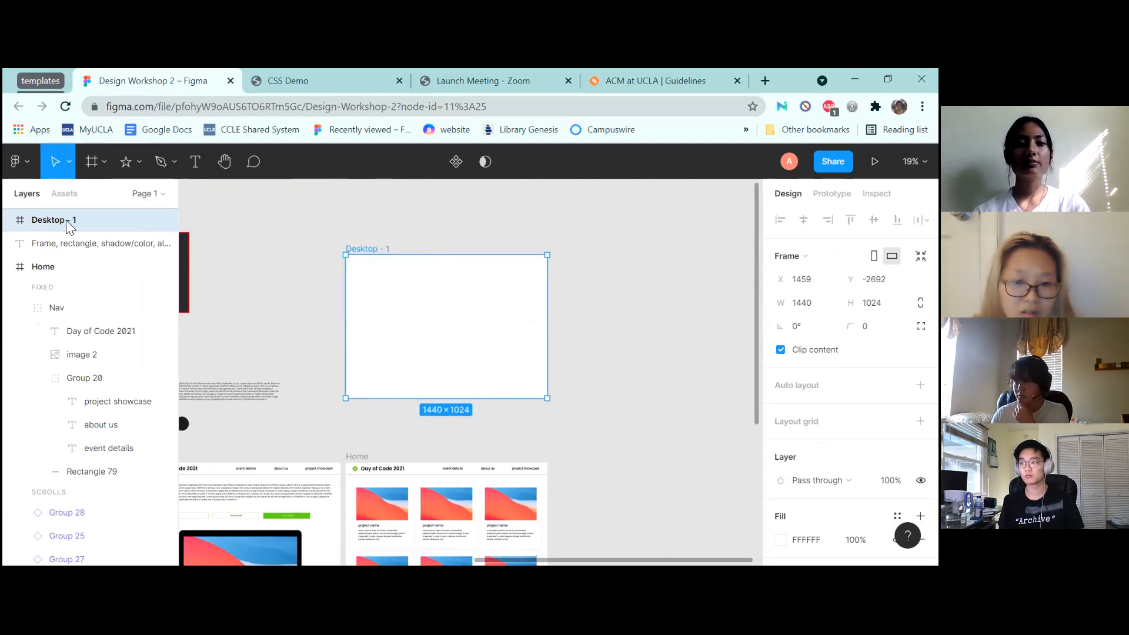
Rename the new Desktop - 1 frame to Main
double_click(50, 221)
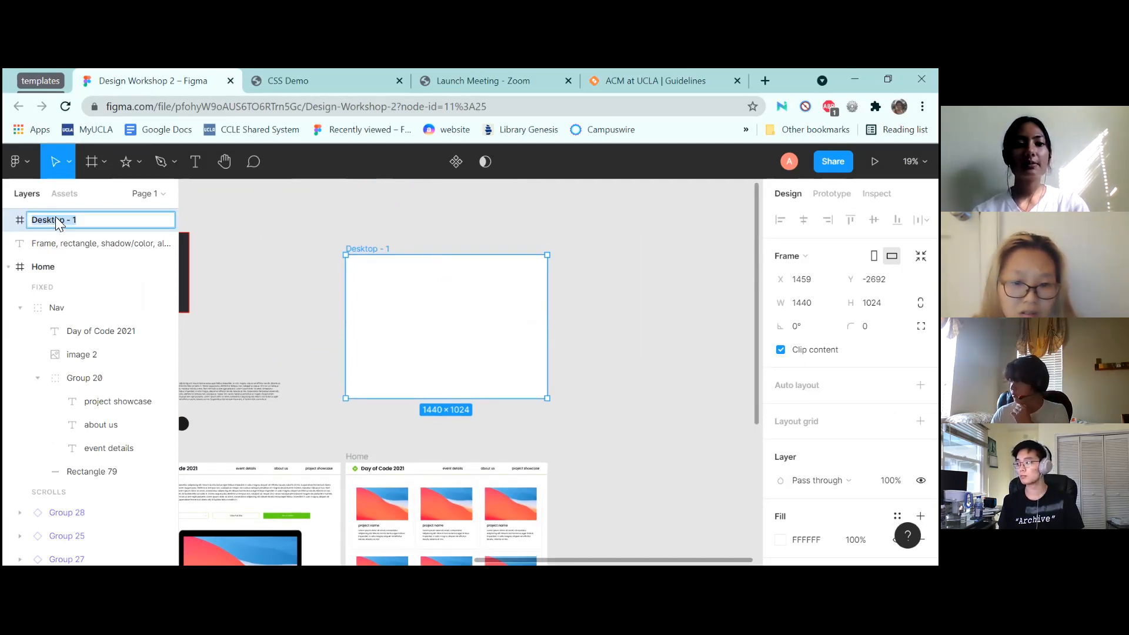
type("Main")
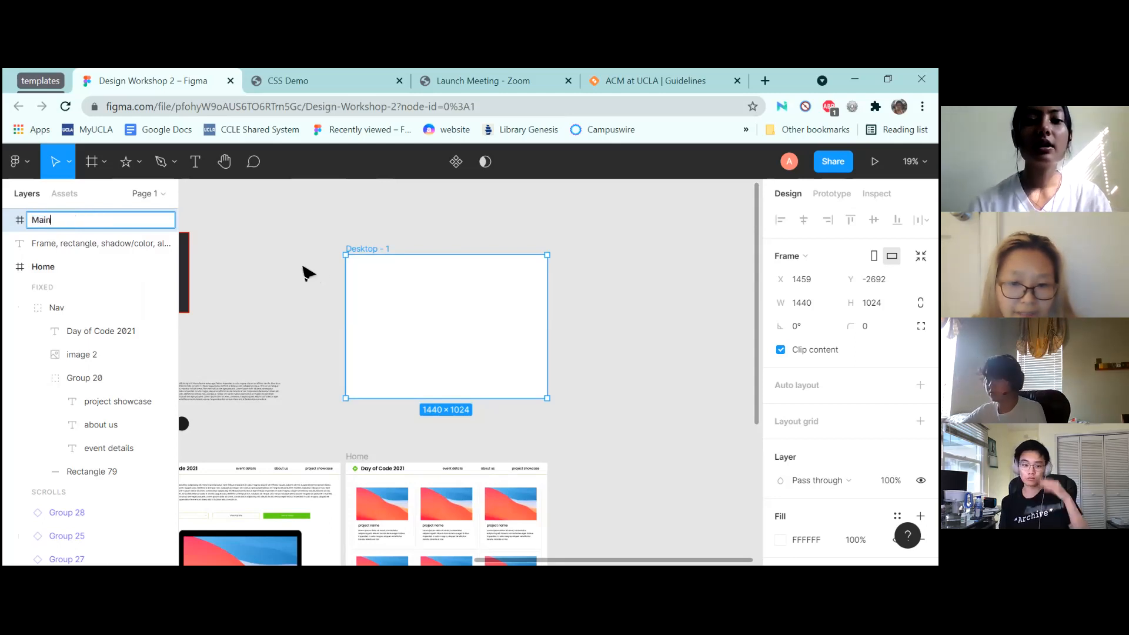
left_click(308, 269)
scroll(306, 272, "left", 5)
scroll(576, 312, "down", 3)
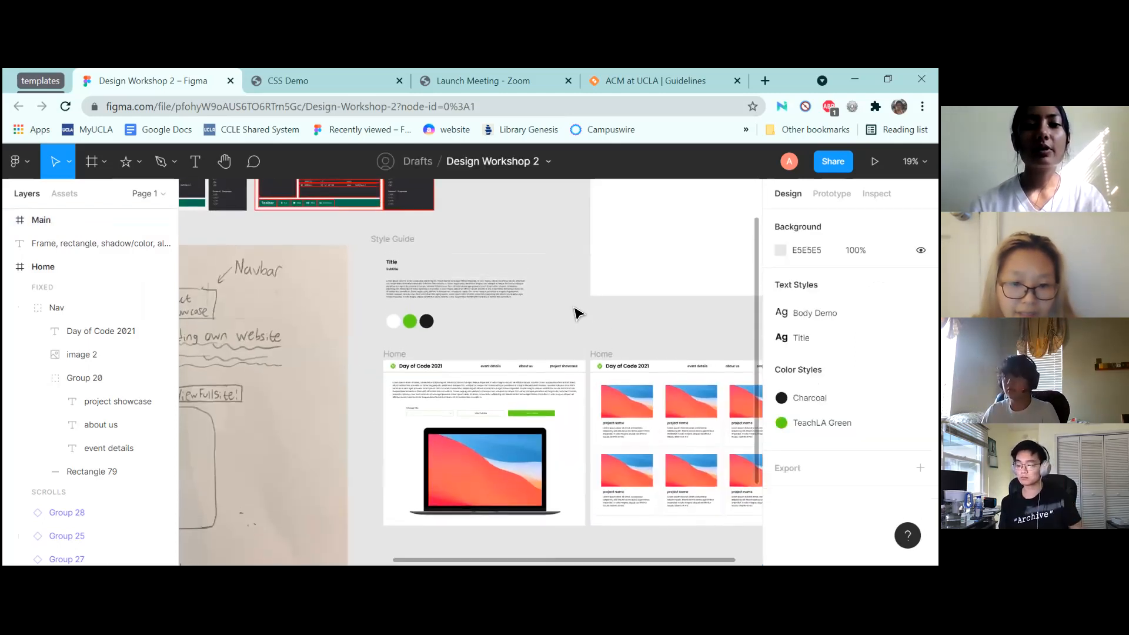
left_click(267, 312)
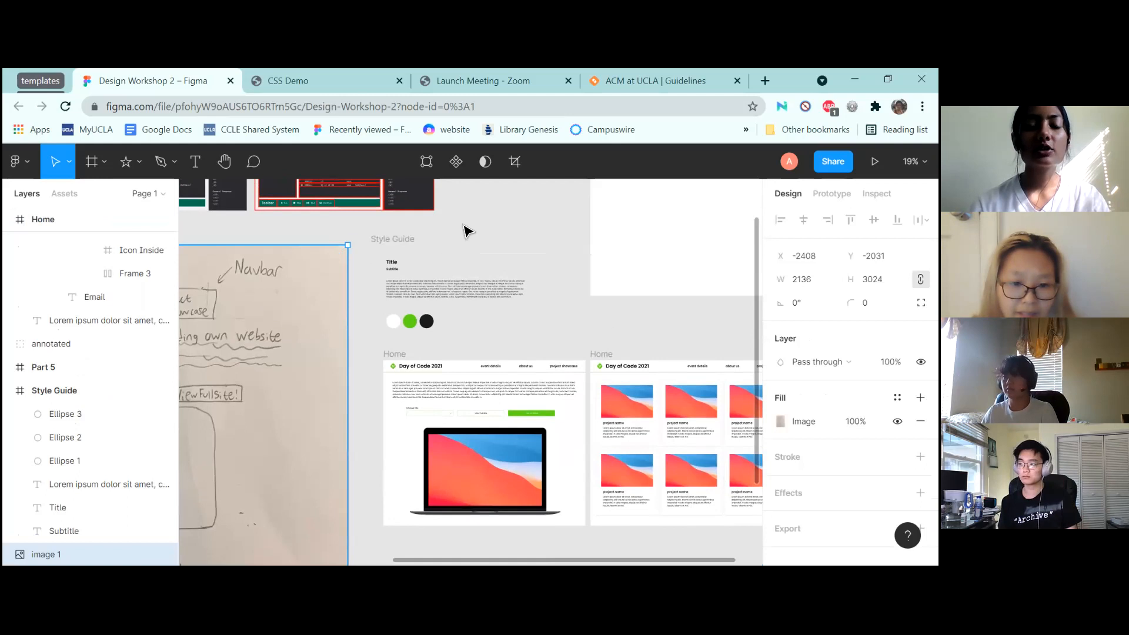
left_click(387, 243)
scroll(669, 240, "up", 3)
scroll(672, 241, "left", 5)
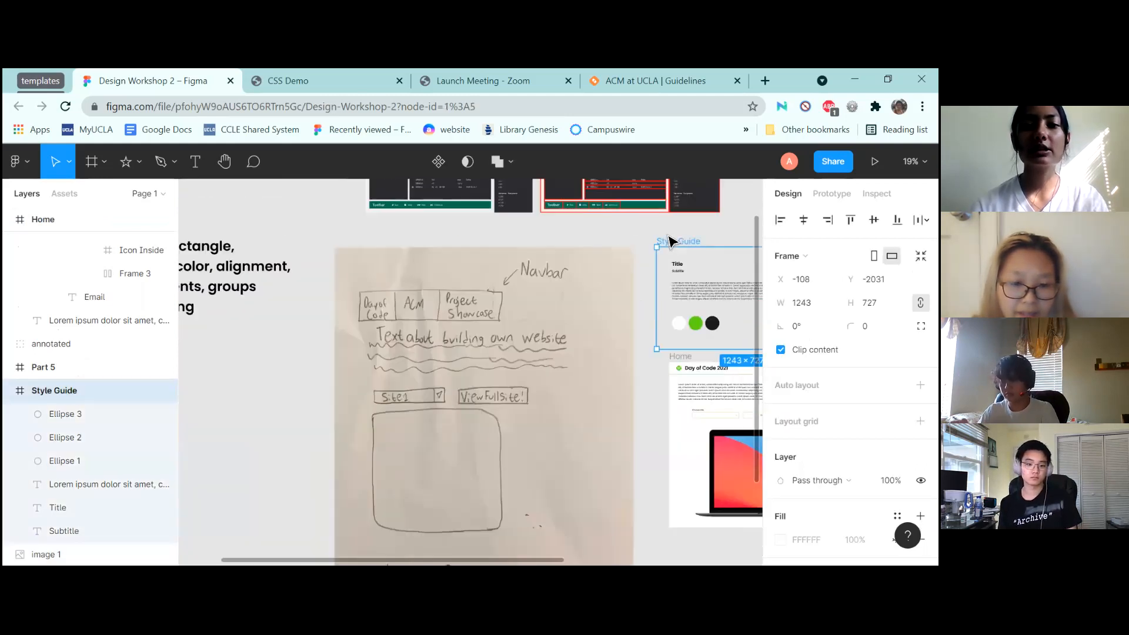
scroll(475, 338, "down", 3)
scroll(475, 337, "up", 1)
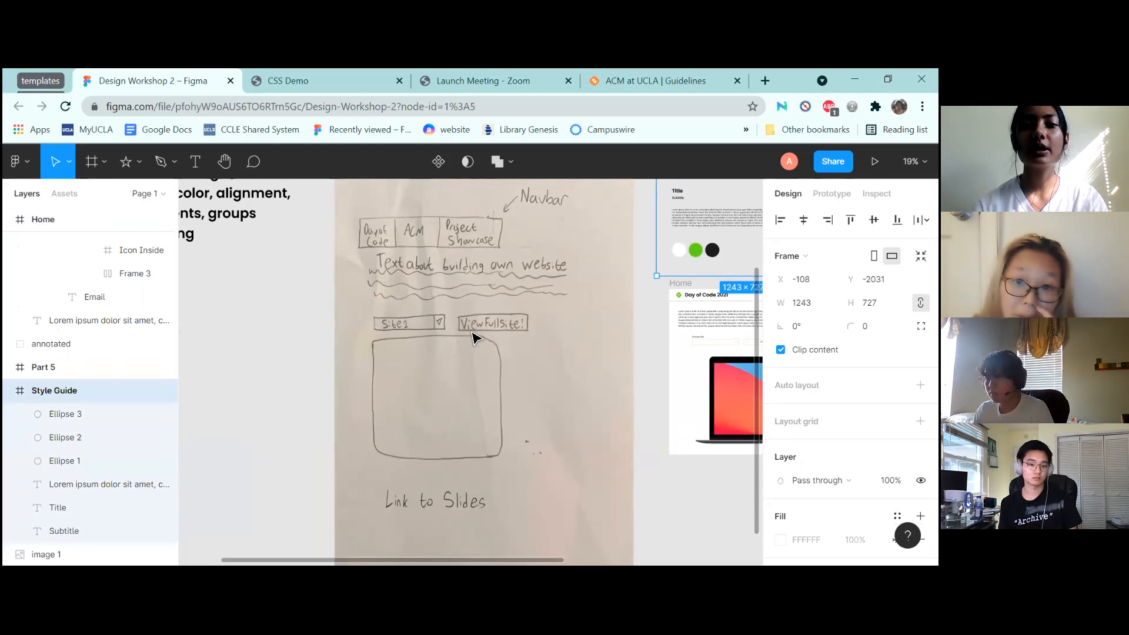
scroll(475, 337, "down", 2)
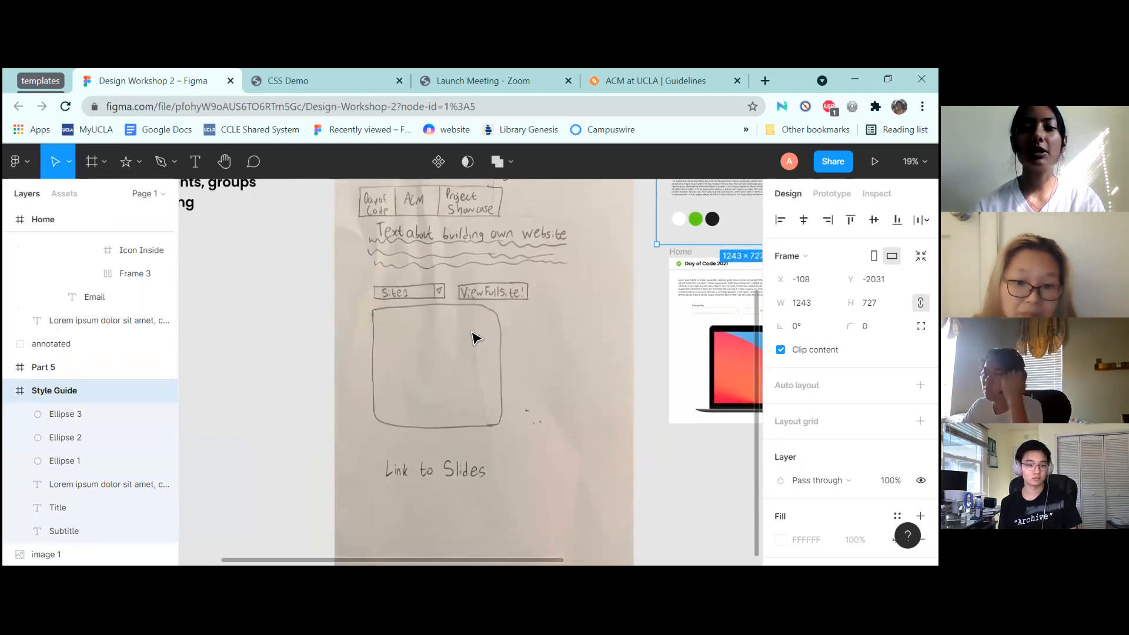
scroll(475, 338, "up", 2)
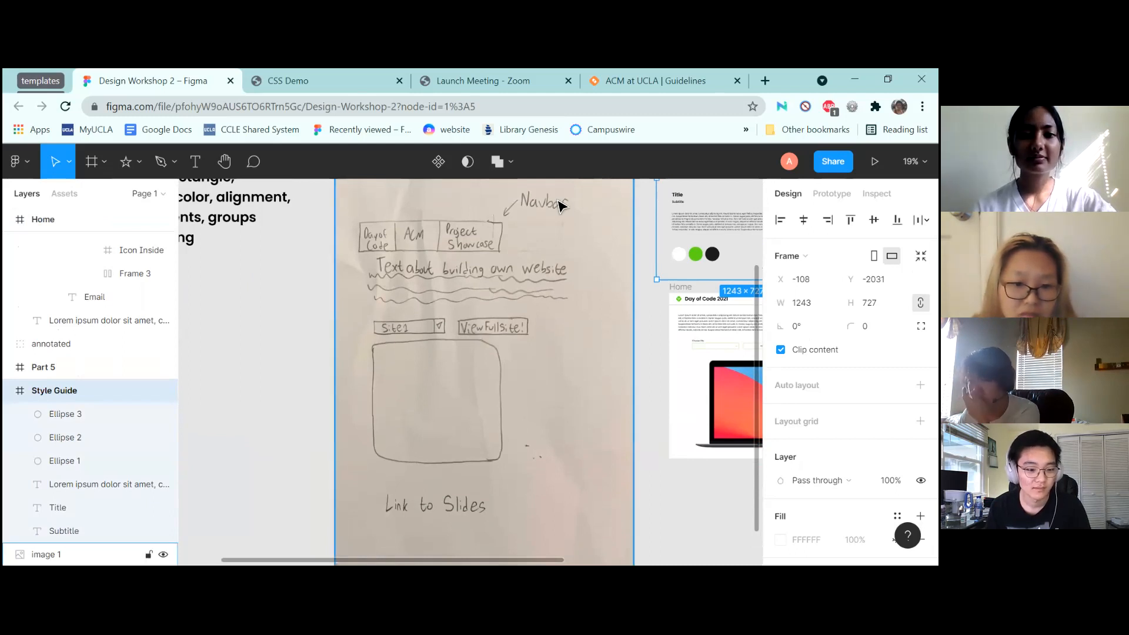
scroll(561, 217, "right", 10)
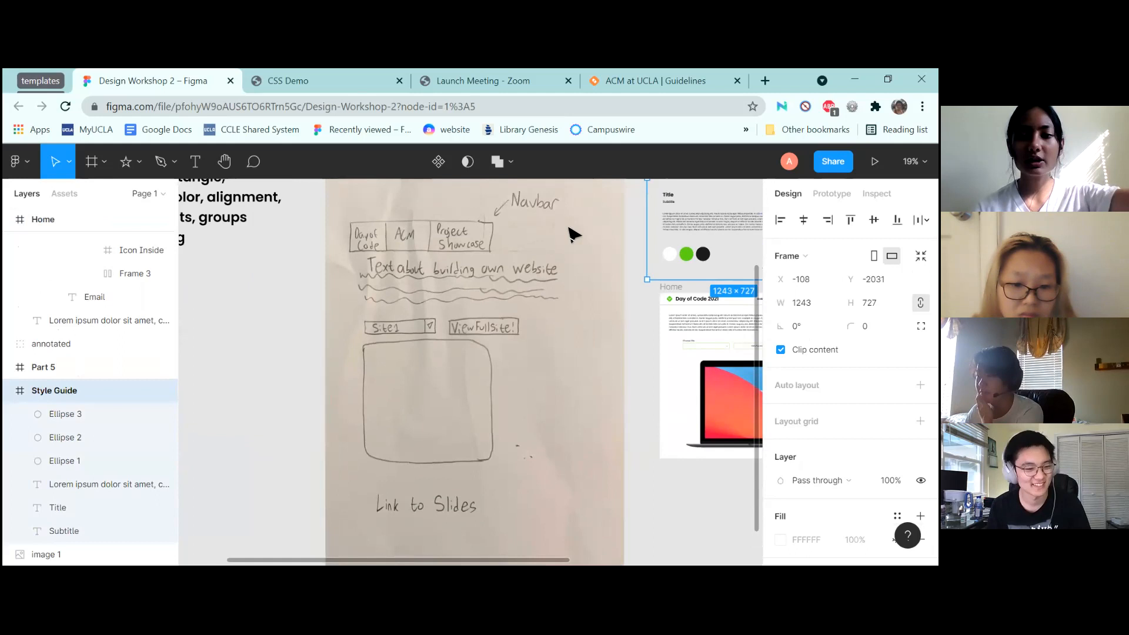
scroll(573, 235, "up", 3)
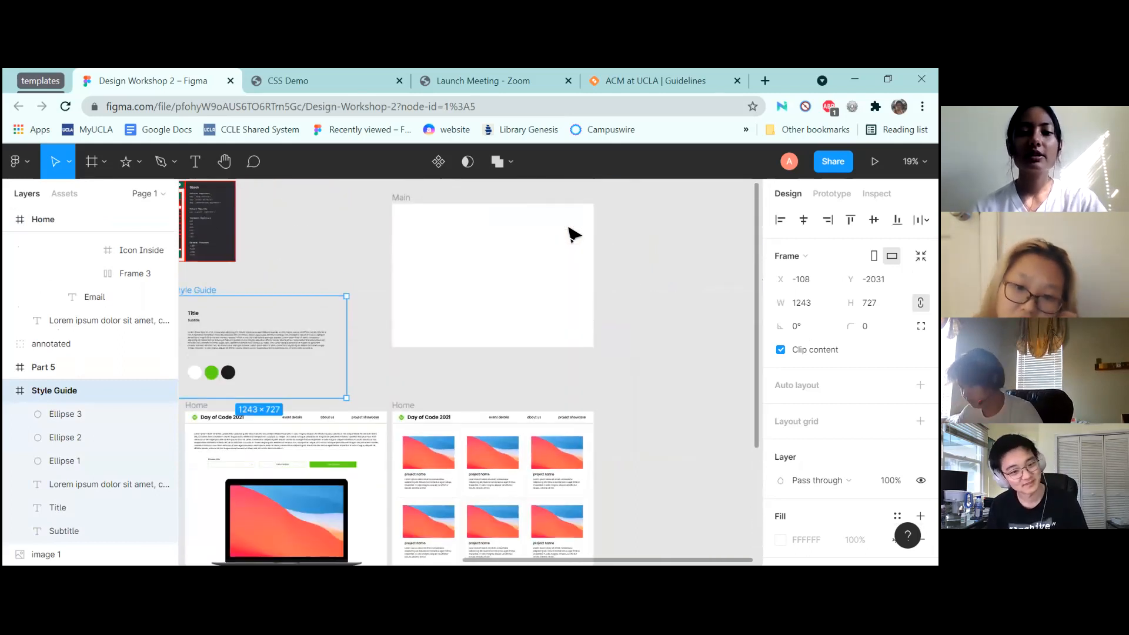
scroll(573, 235, "up", 5)
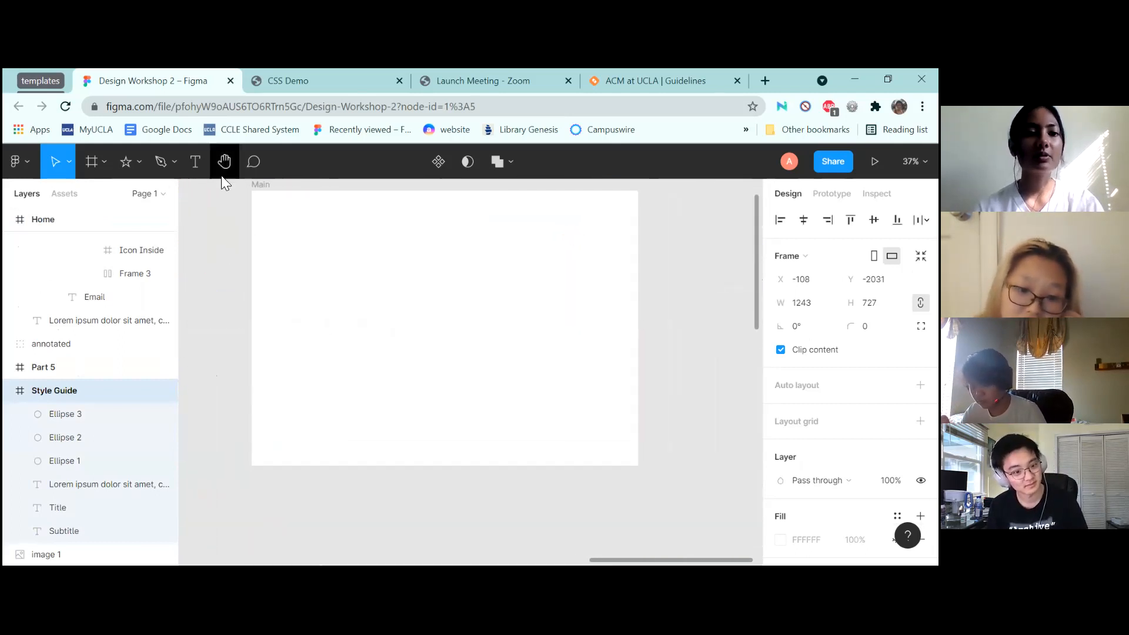
Draw a grey 1466×149 rectangle and place it inside Main at its top edge
left_click(137, 167)
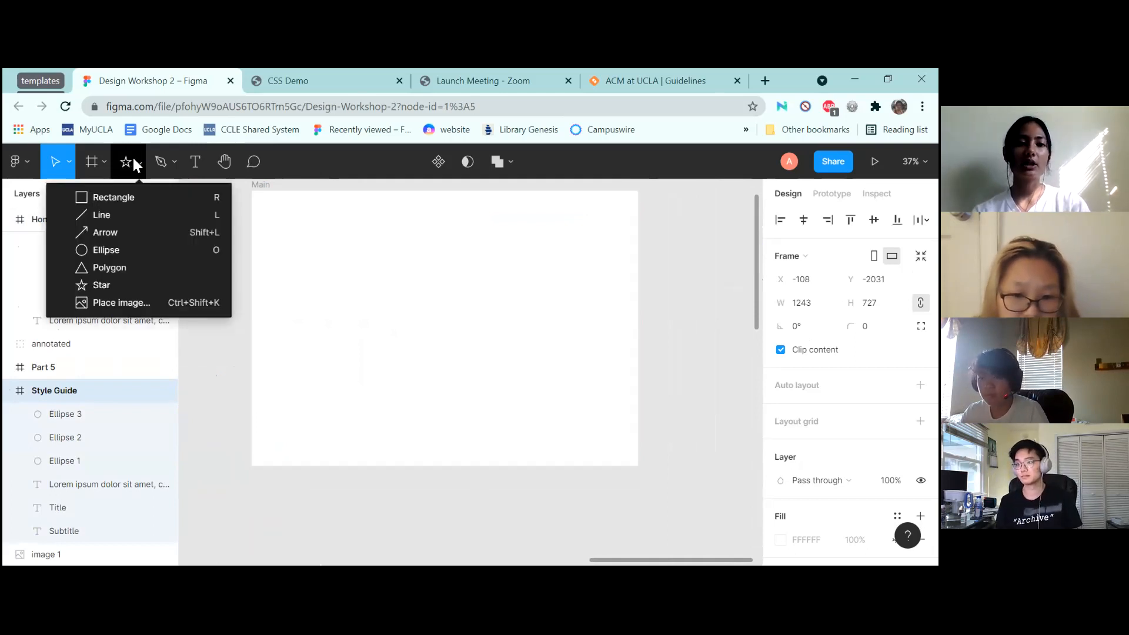
left_click(130, 199)
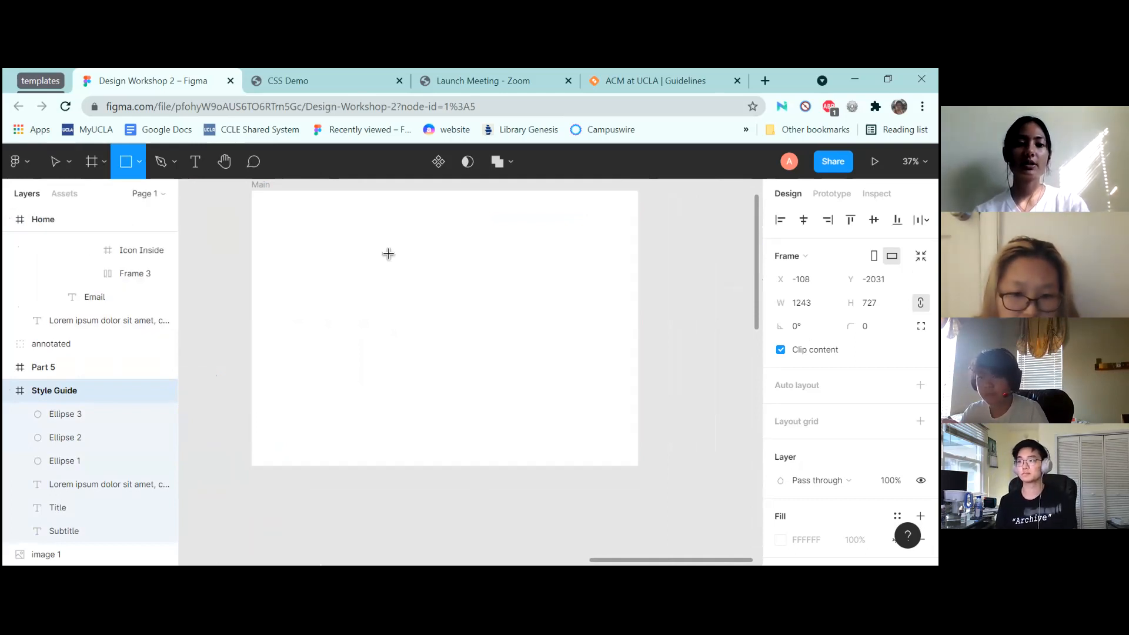
scroll(388, 253, "up", 1)
left_click_drag(244, 224, 638, 265)
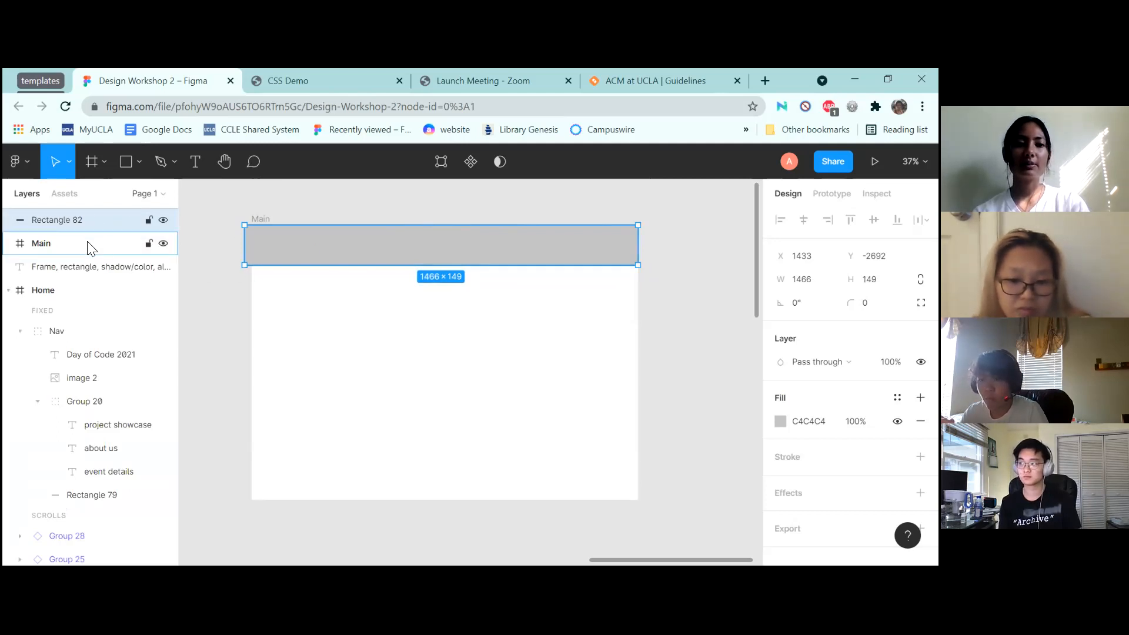
left_click_drag(90, 247, 89, 242)
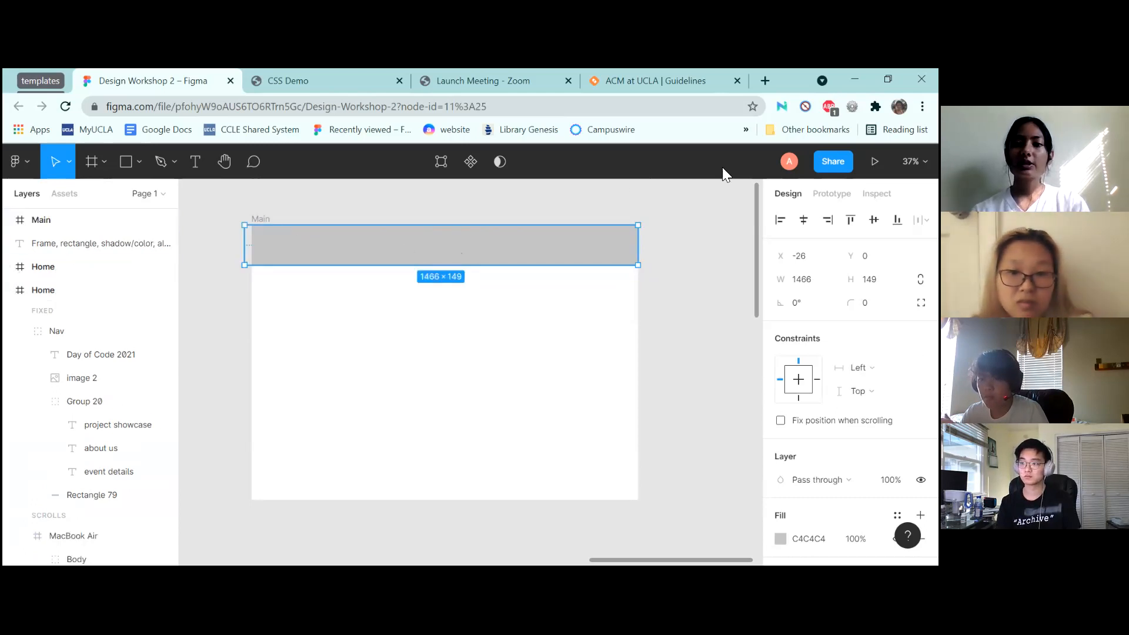
left_click(615, 283)
scroll(616, 282, "down", 2)
scroll(615, 283, "down", 10)
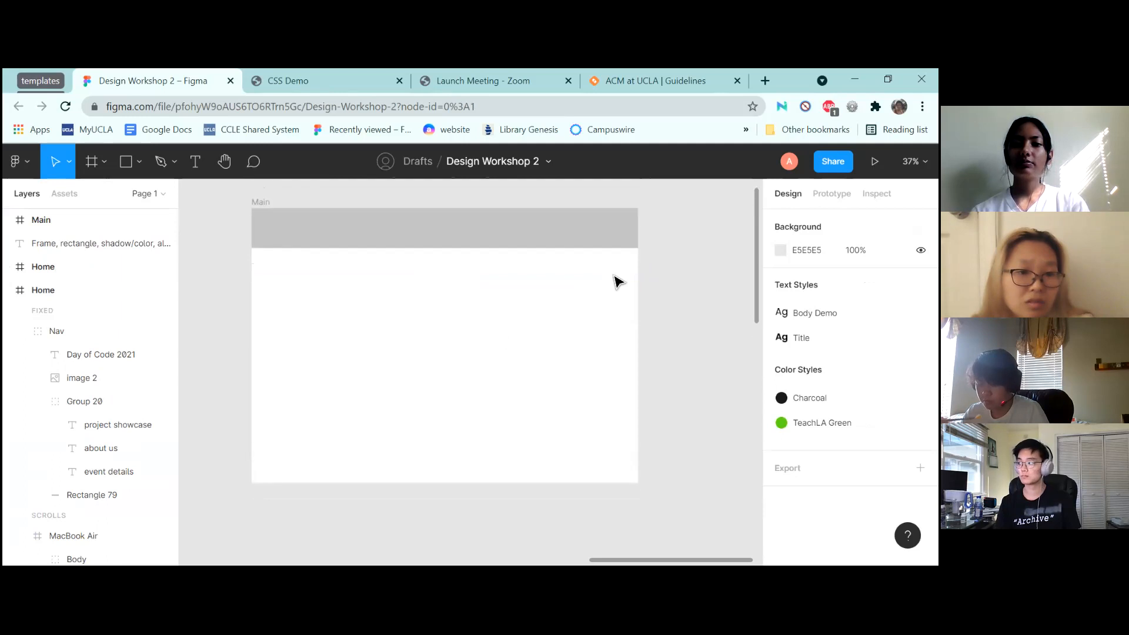
scroll(615, 282, "up", 10)
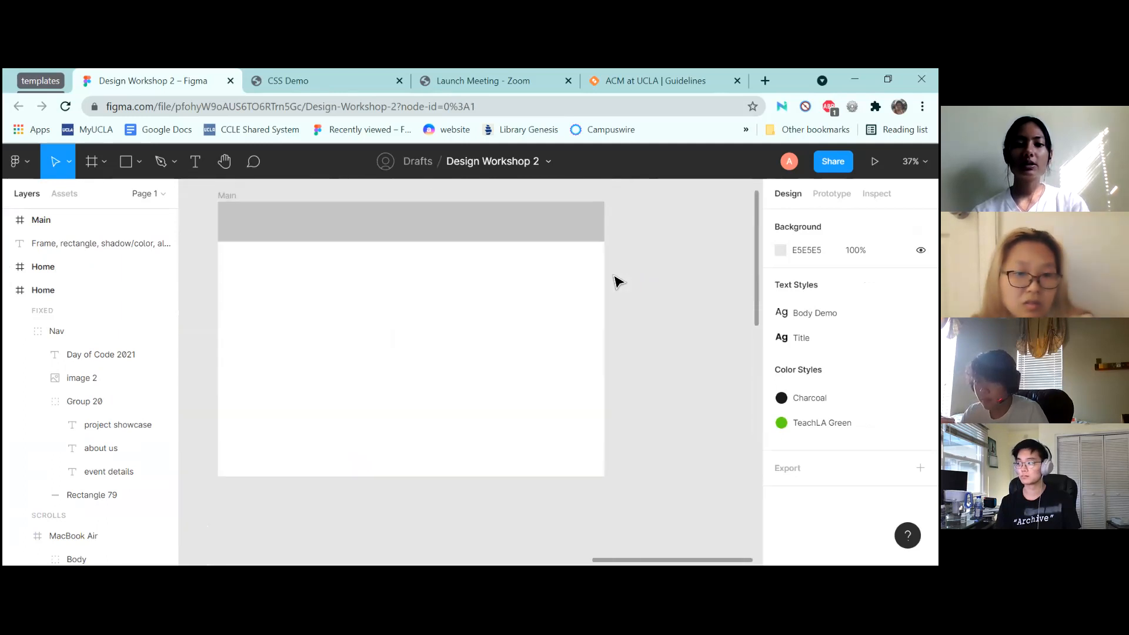
left_click(548, 229)
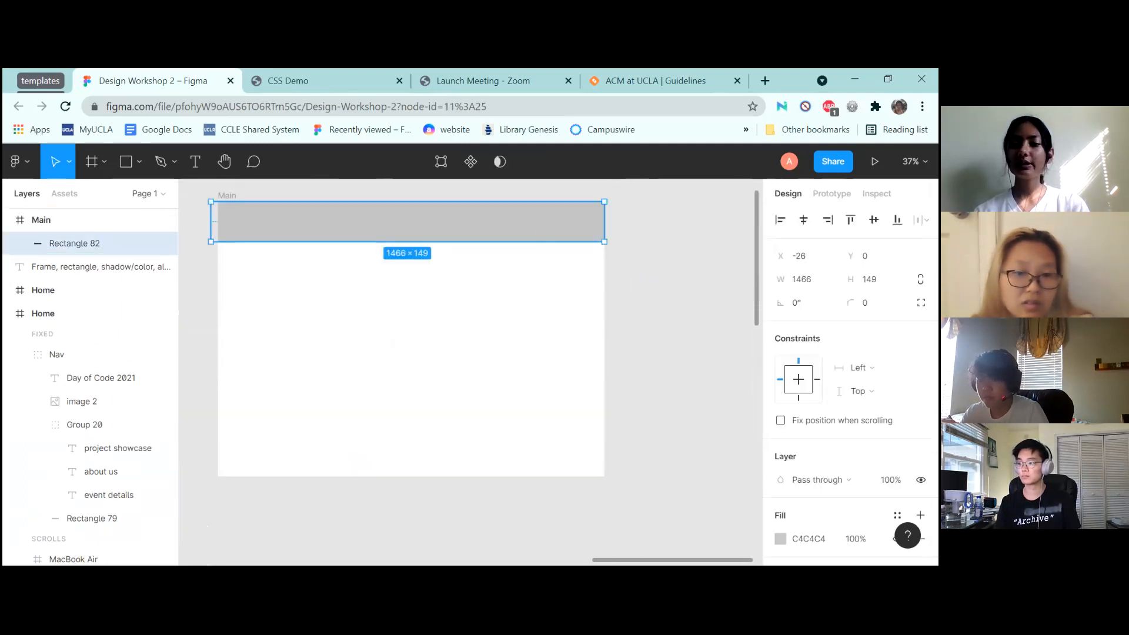
scroll(846, 365, "down", 3)
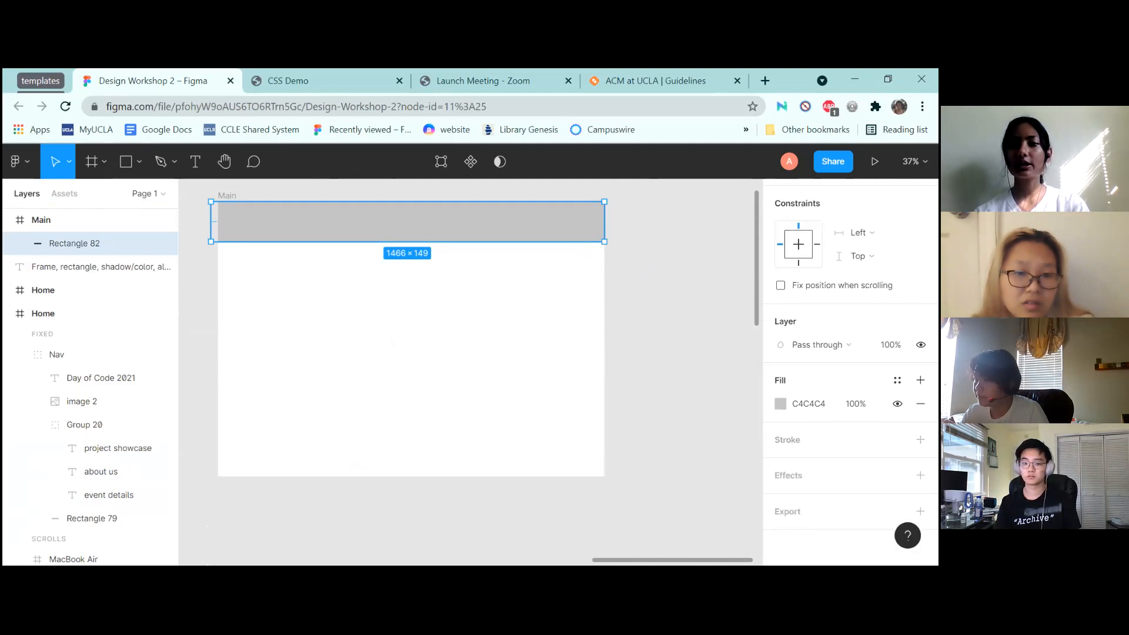
Give the bar a white FFFFFF fill and a green 5EDA12 outline
scroll(846, 364, "up", 3)
scroll(846, 364, "down", 3)
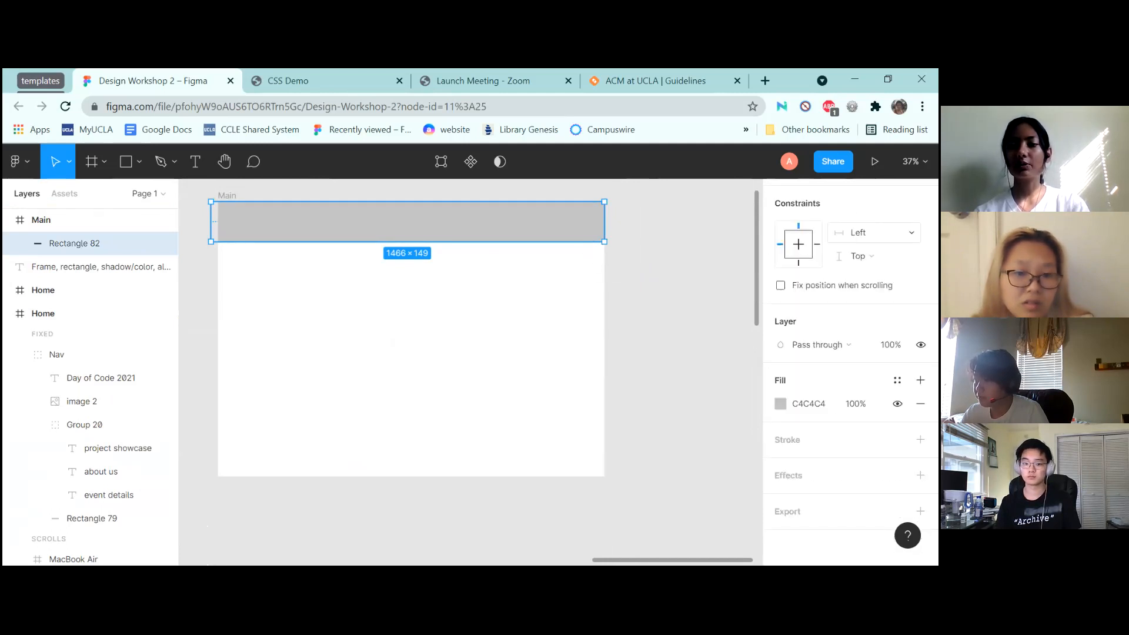
left_click(780, 403)
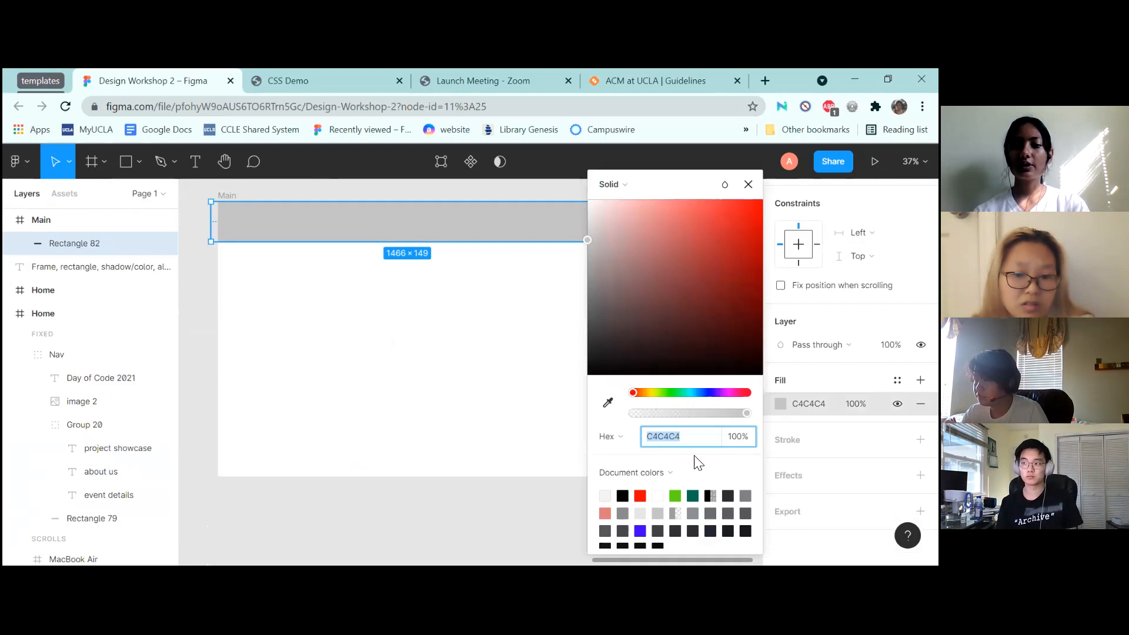
left_click_drag(657, 332, 563, 154)
right_click(562, 154)
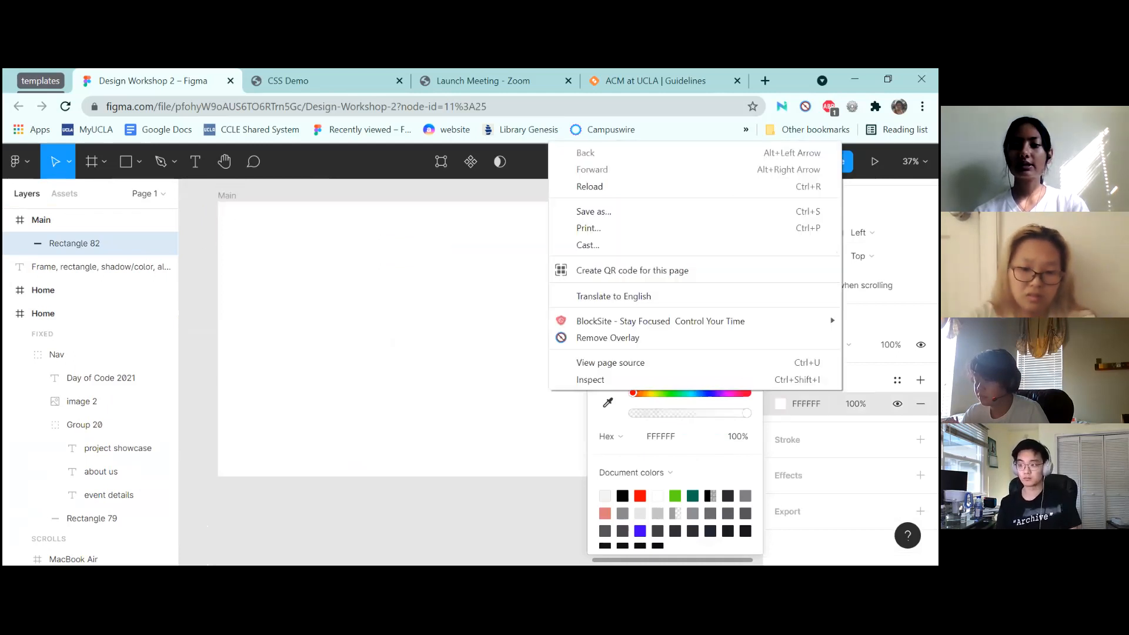
left_click(920, 440)
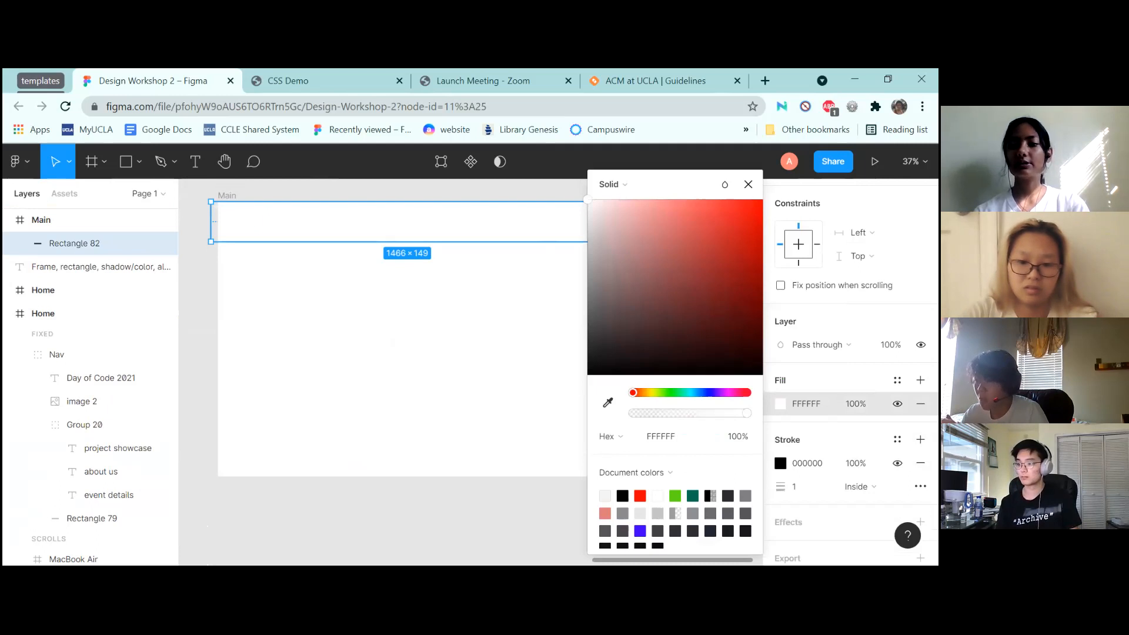
left_click(780, 463)
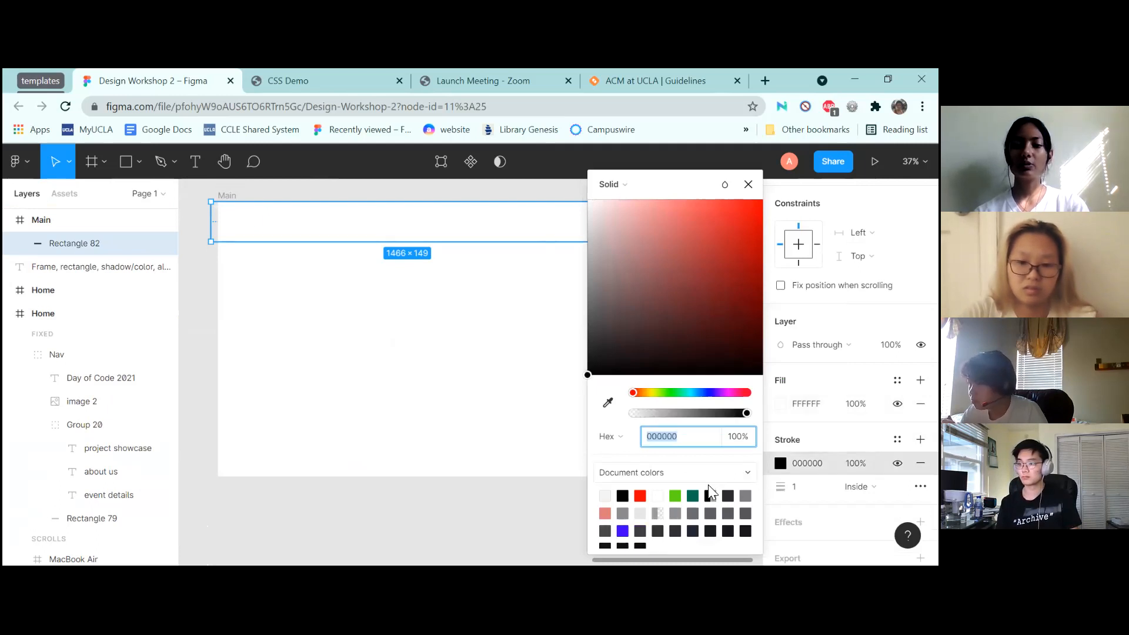
left_click(676, 497)
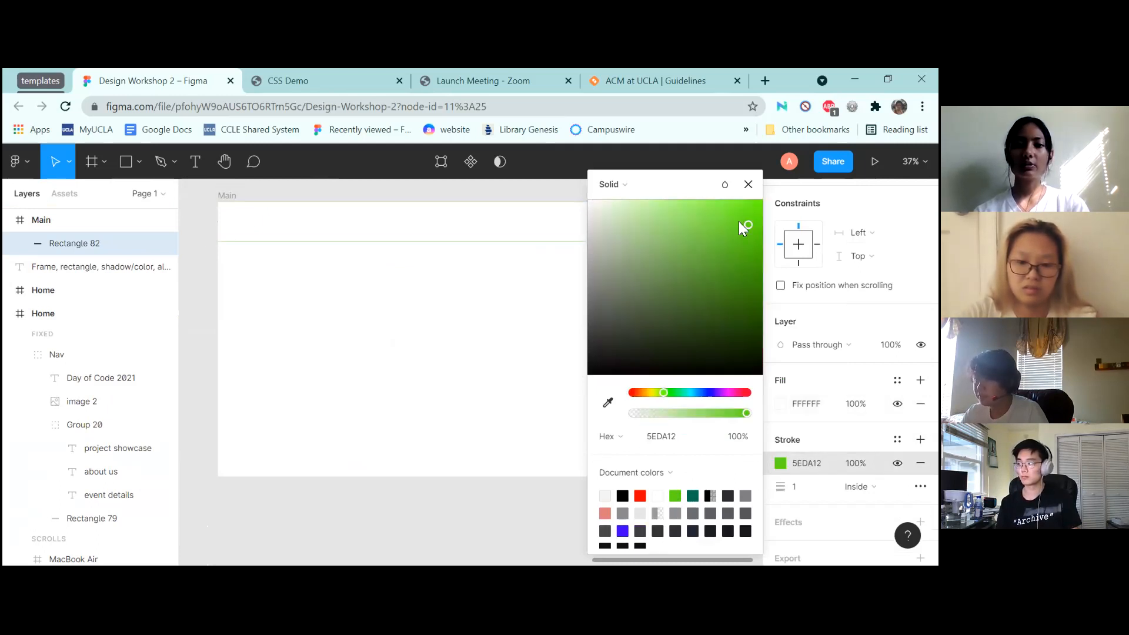
left_click(748, 184)
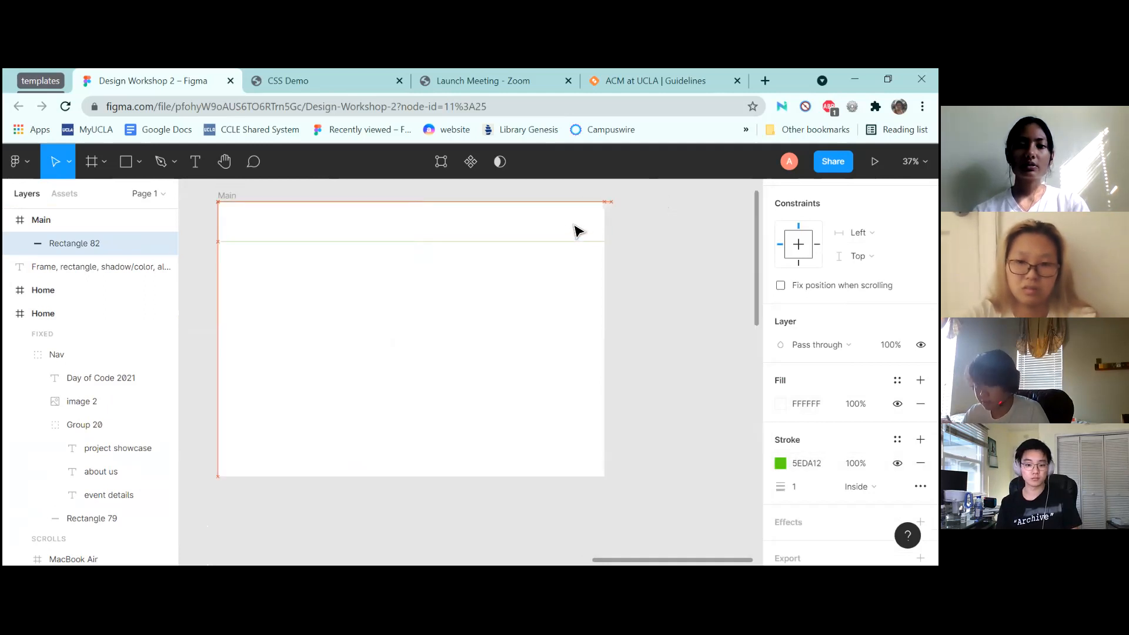
Widen the bar past both sides of the frame to 1510 px
left_click(244, 217)
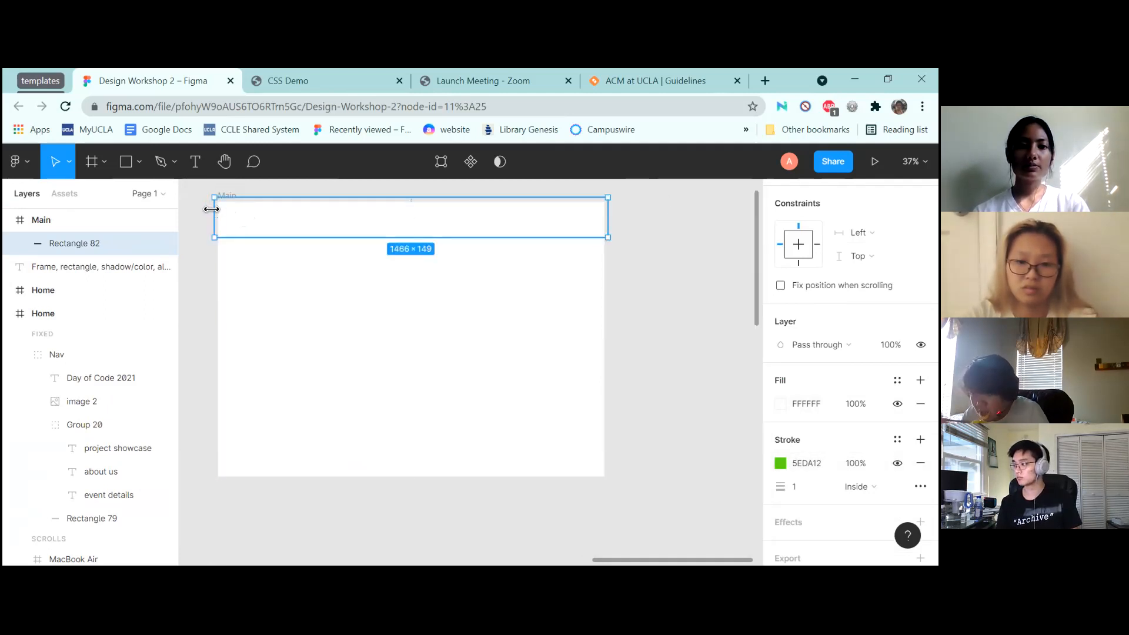
left_click_drag(212, 209, 205, 209)
left_click_drag(609, 218, 618, 219)
left_click(563, 324)
scroll(563, 325, "up", 1)
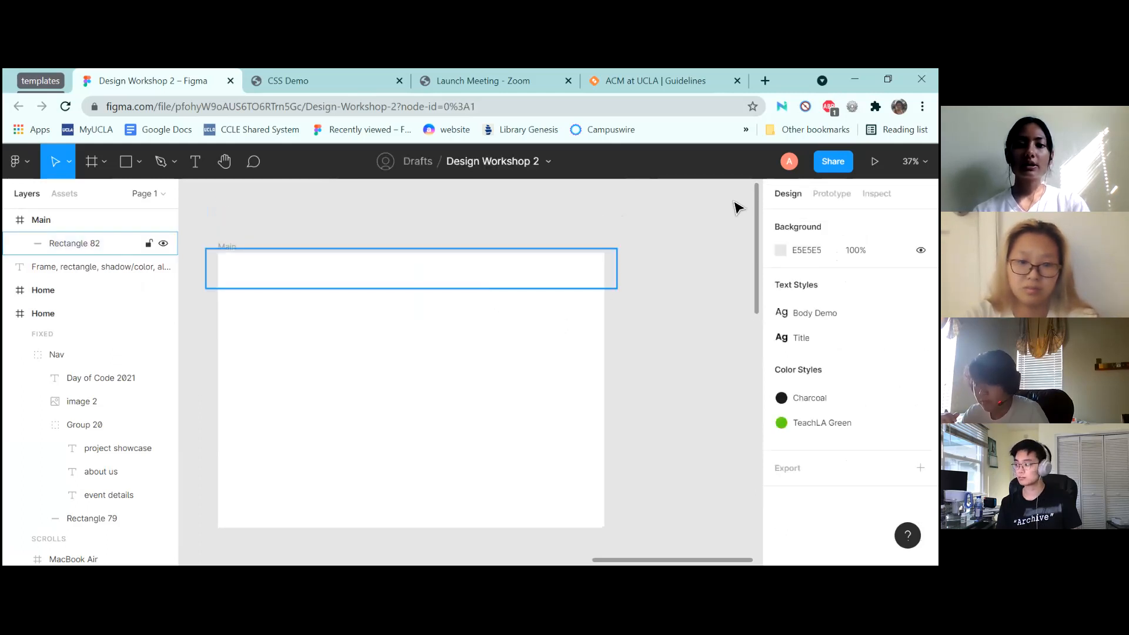
scroll(438, 393, "down", 1)
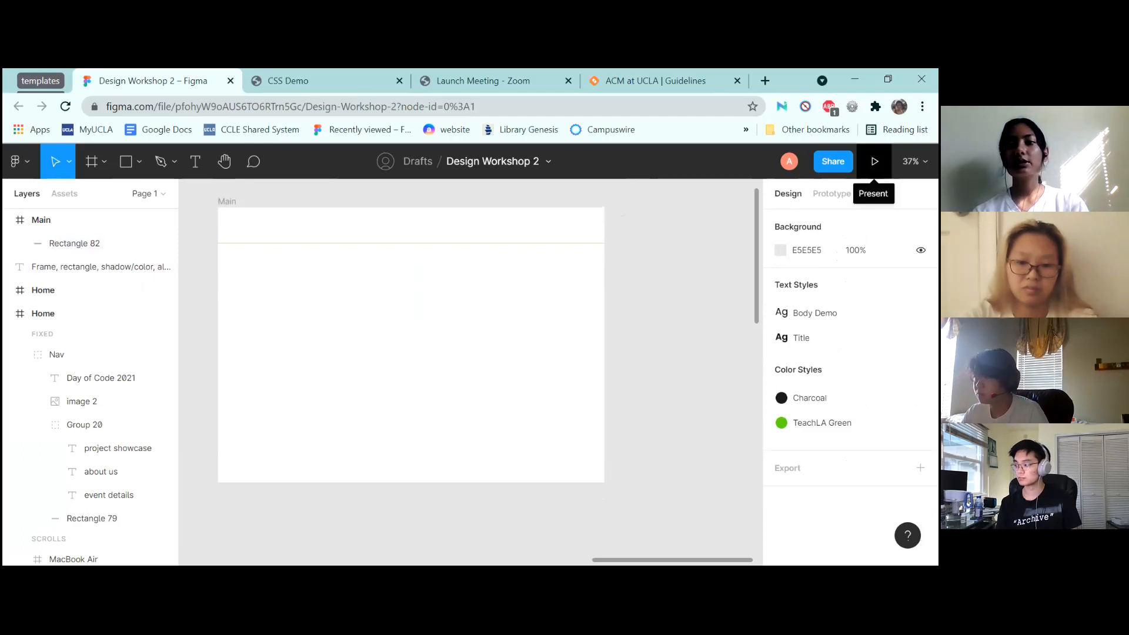
Preview Flow 2 as a prototype, zoomed to width with the UI hidden, paging through pages
left_click(874, 161)
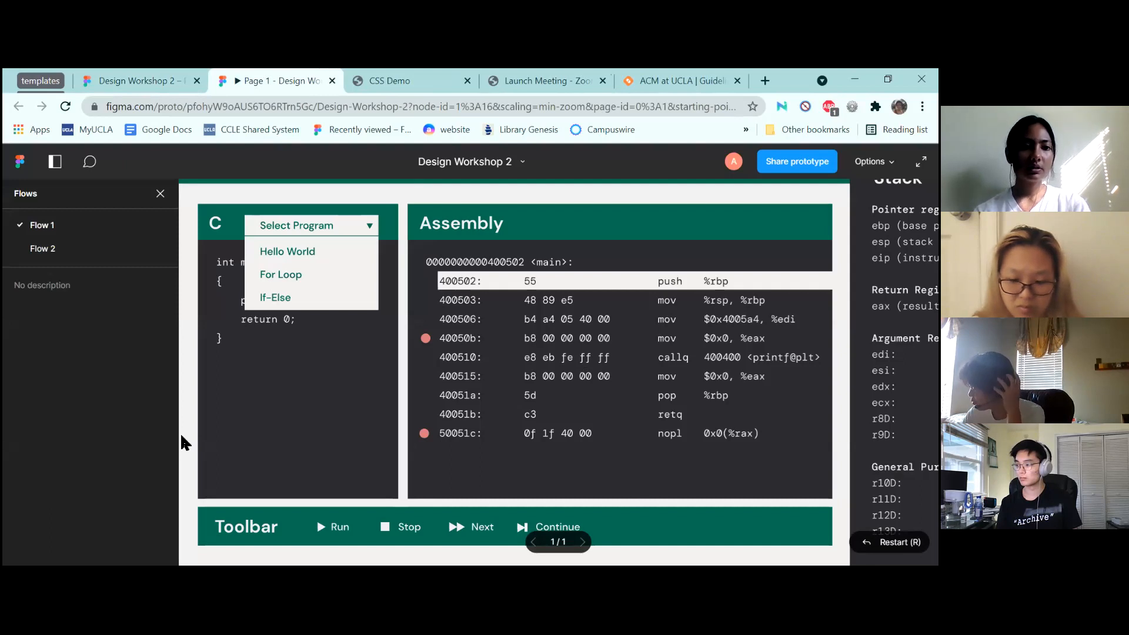
left_click(41, 248)
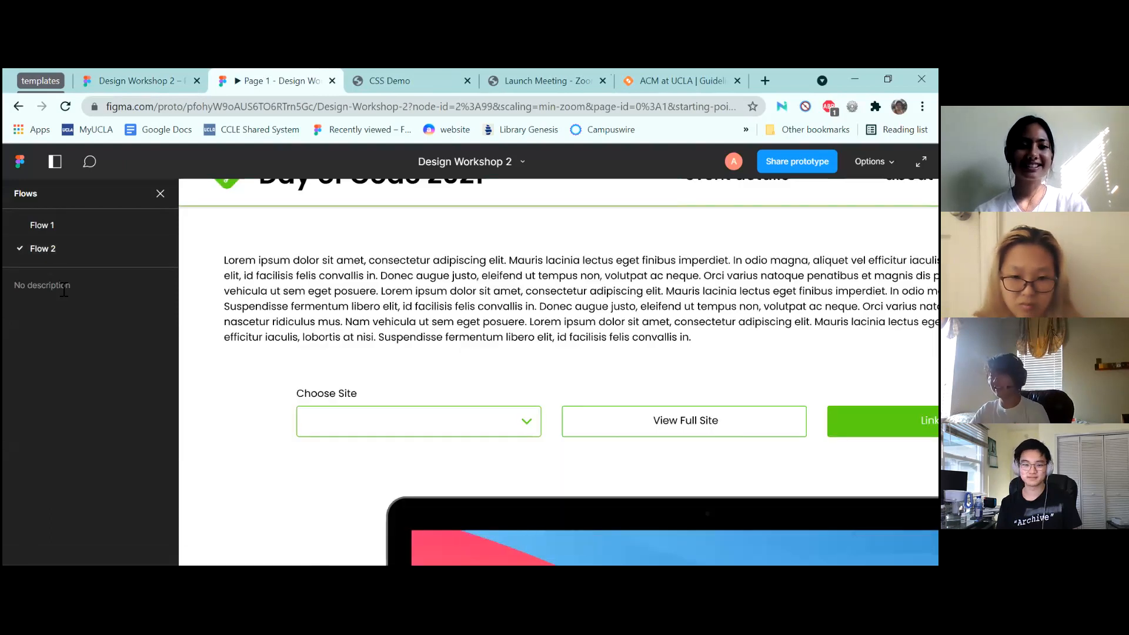
left_click(159, 193)
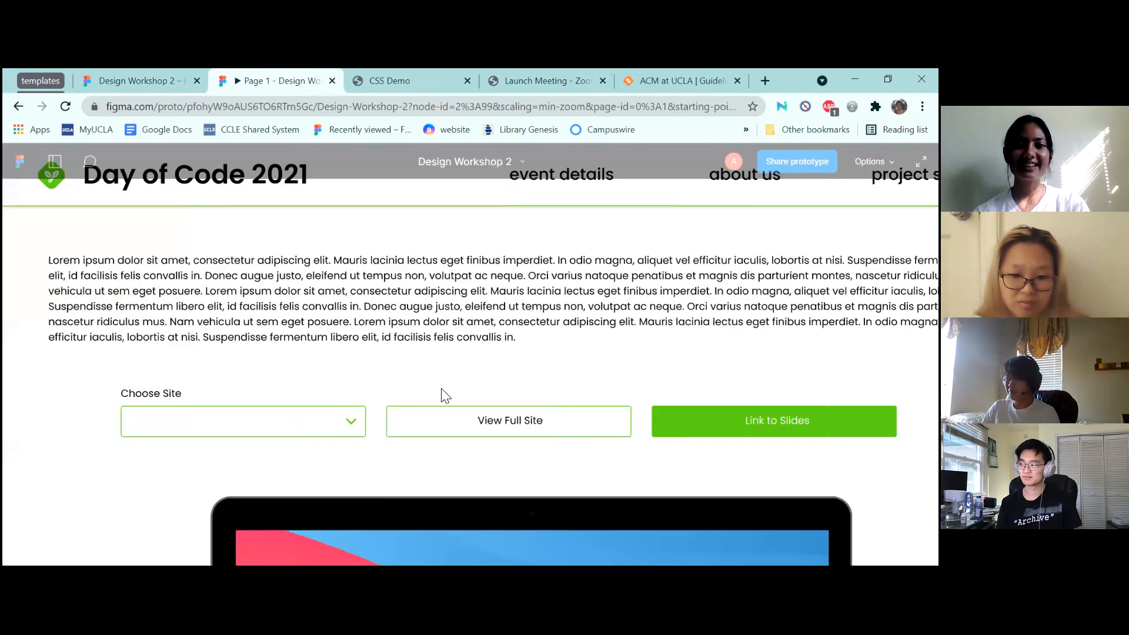
scroll(441, 388, "right", 2)
key("z")
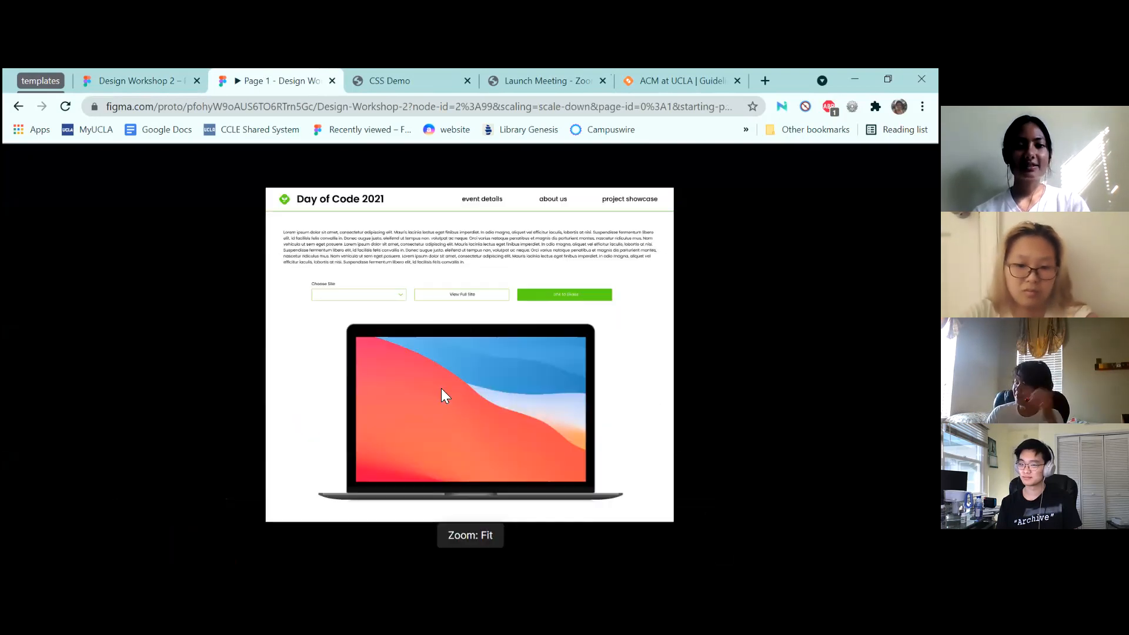
key("z")
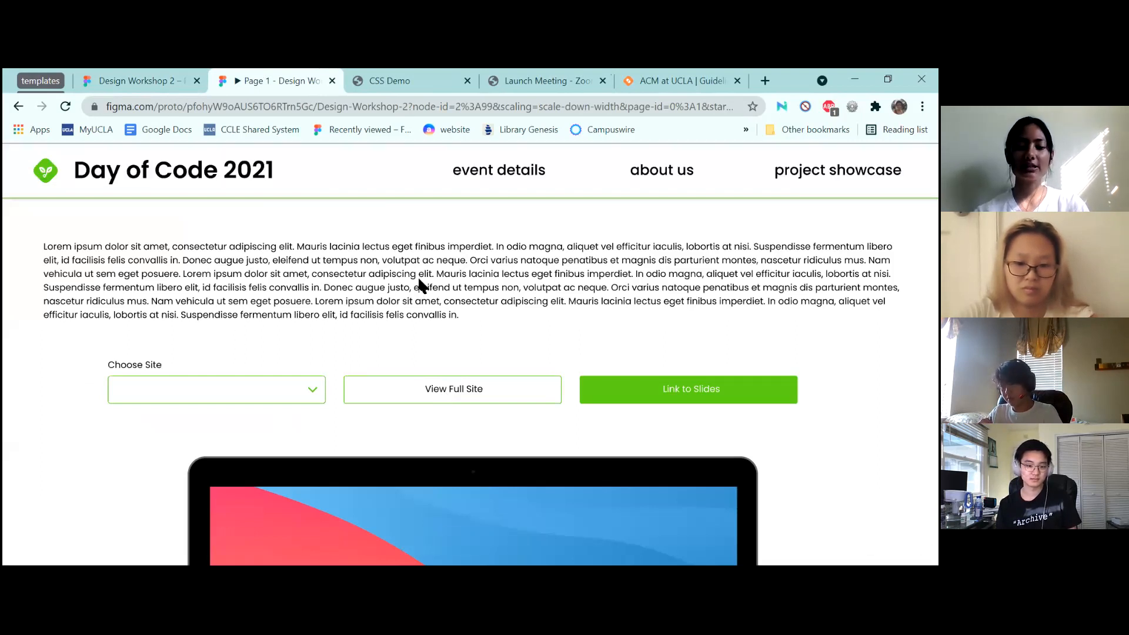
key("ctrl+backslash")
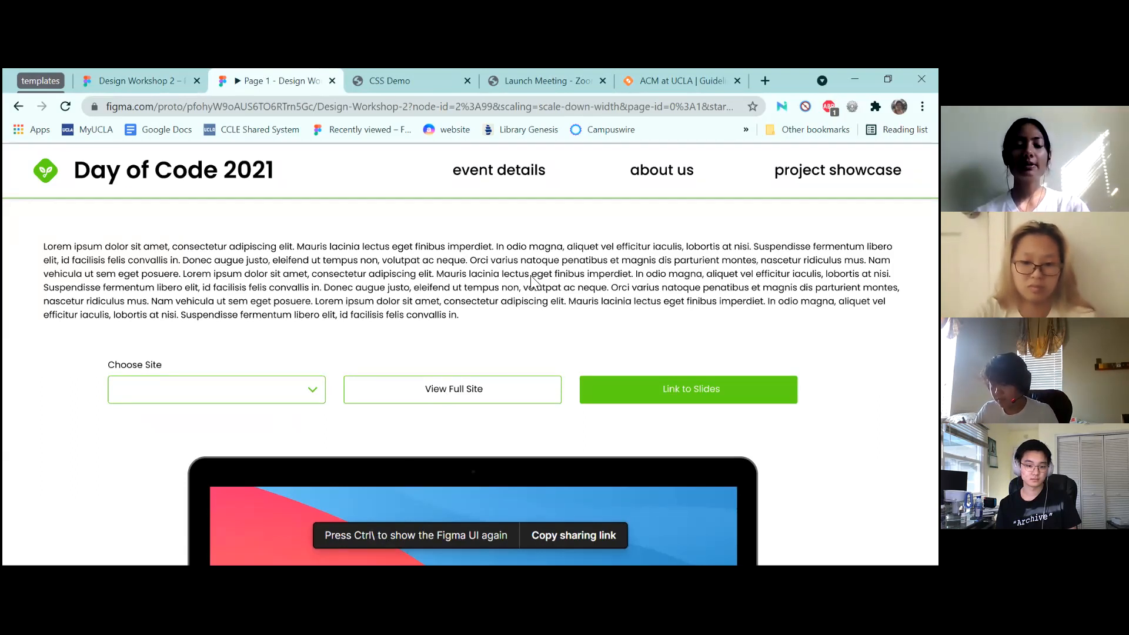
scroll(520, 287, "down", 1)
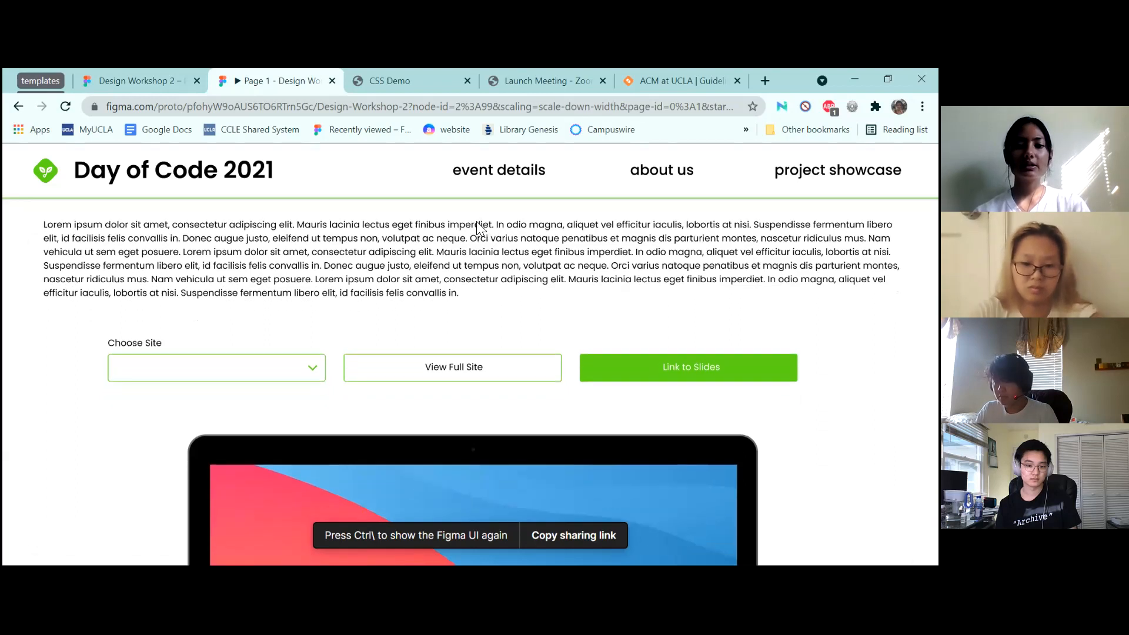
key("Right")
key("Left")
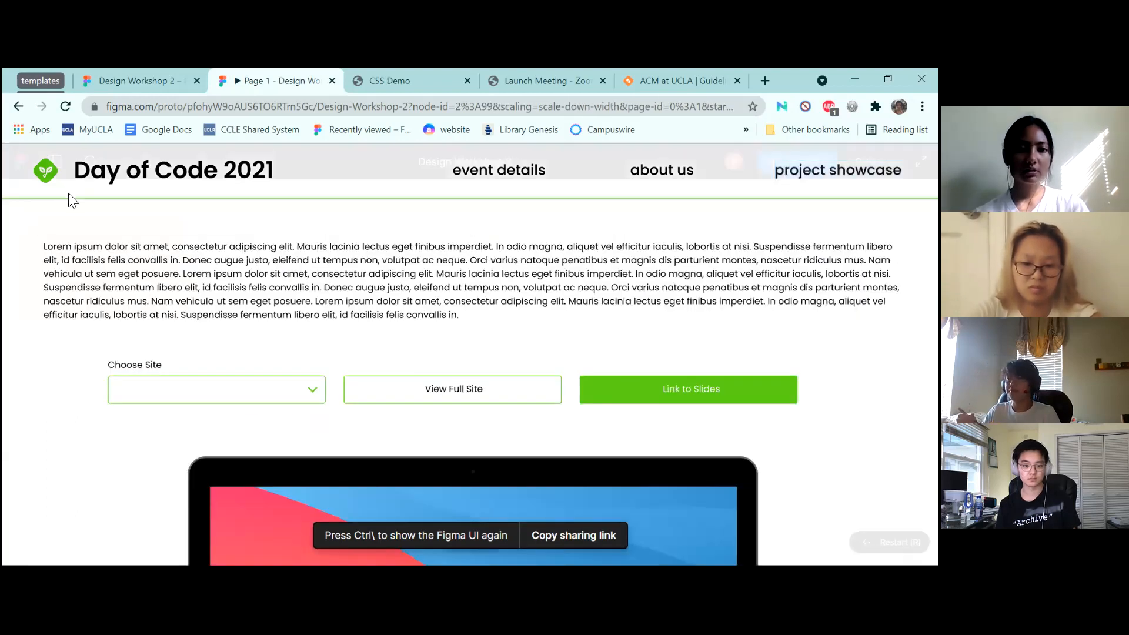
Switch the preview to Flow 1, back to Flow 2, then return to the editor
left_click(55, 160)
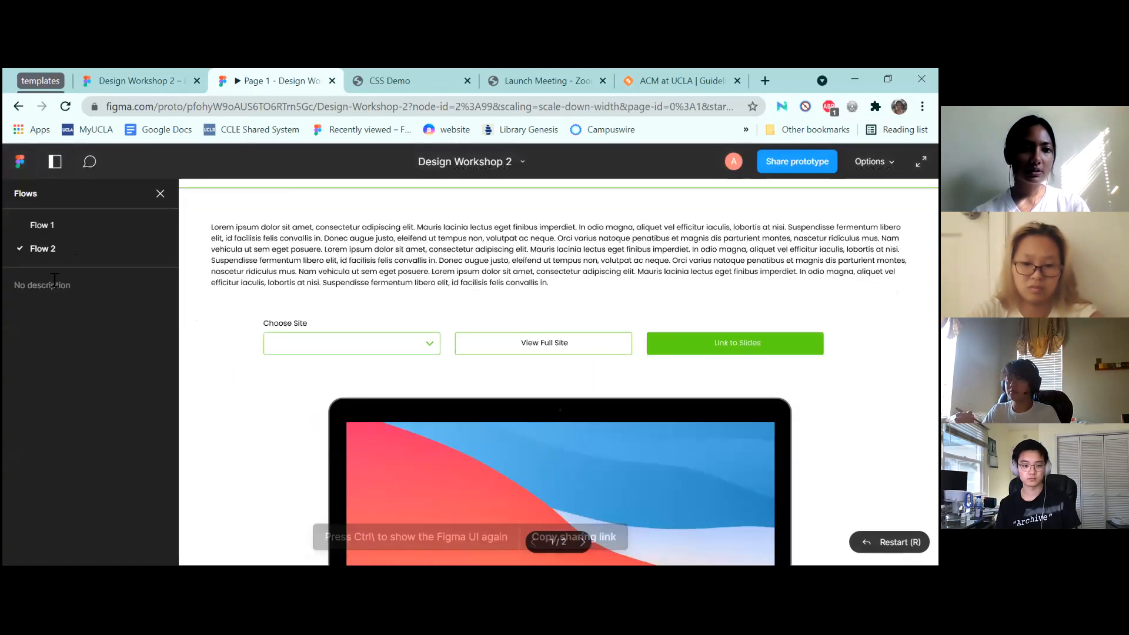
left_click(62, 227)
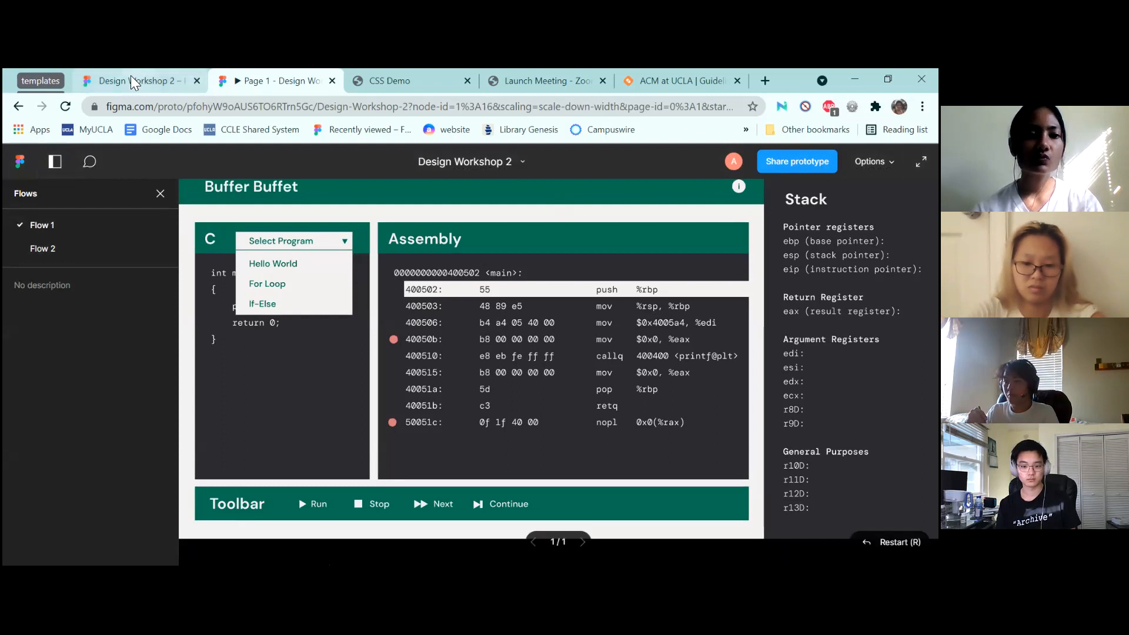
left_click(158, 196)
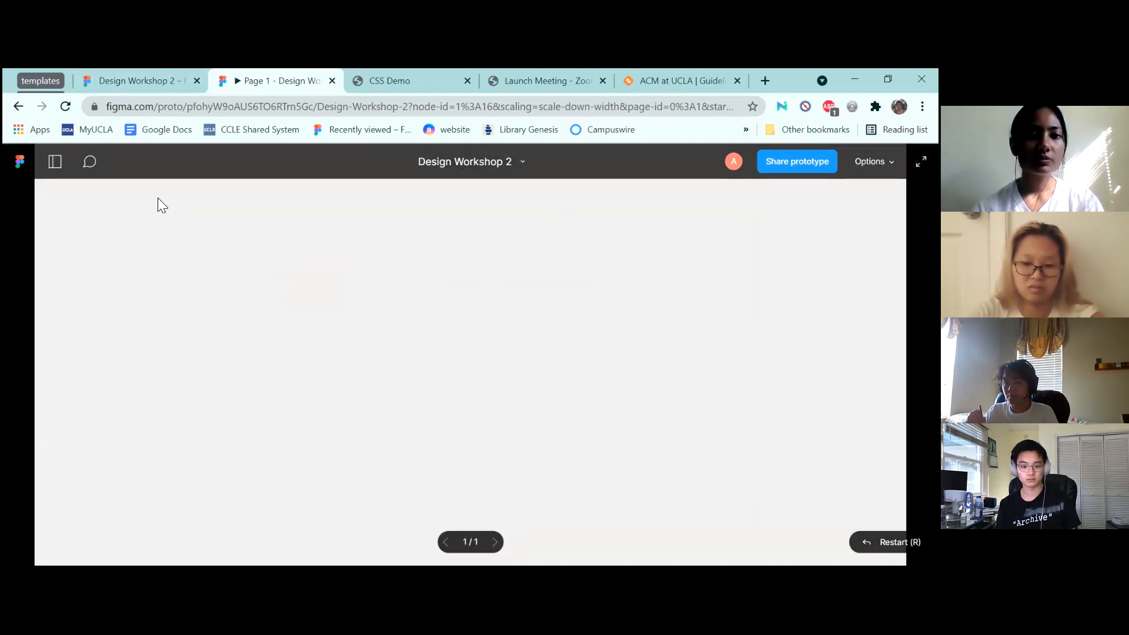
left_click(42, 165)
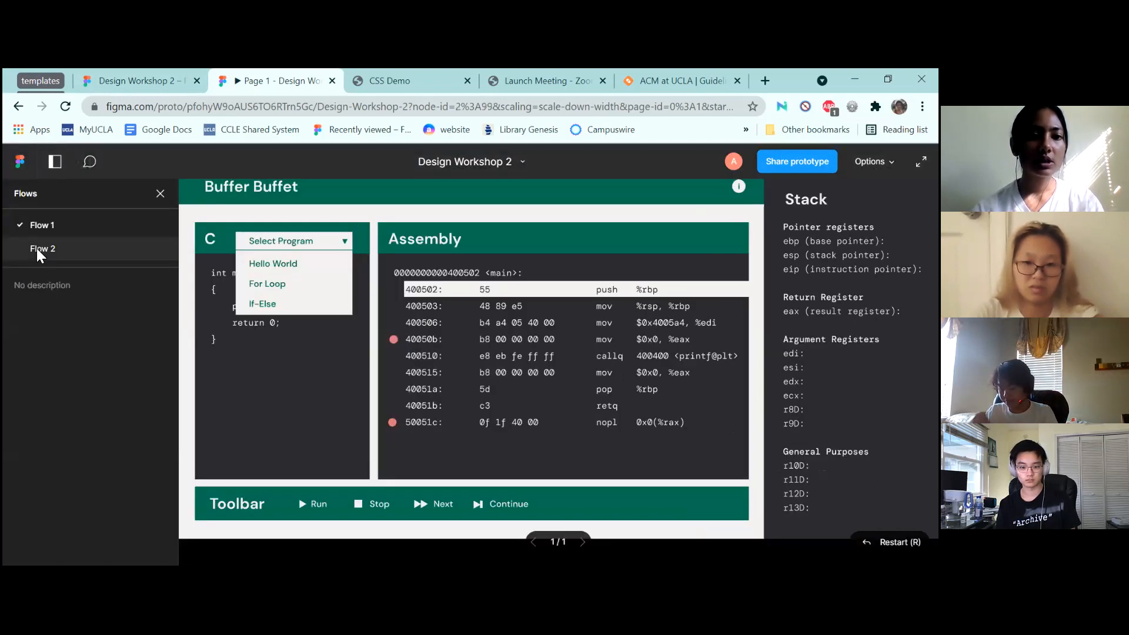
left_click(36, 248)
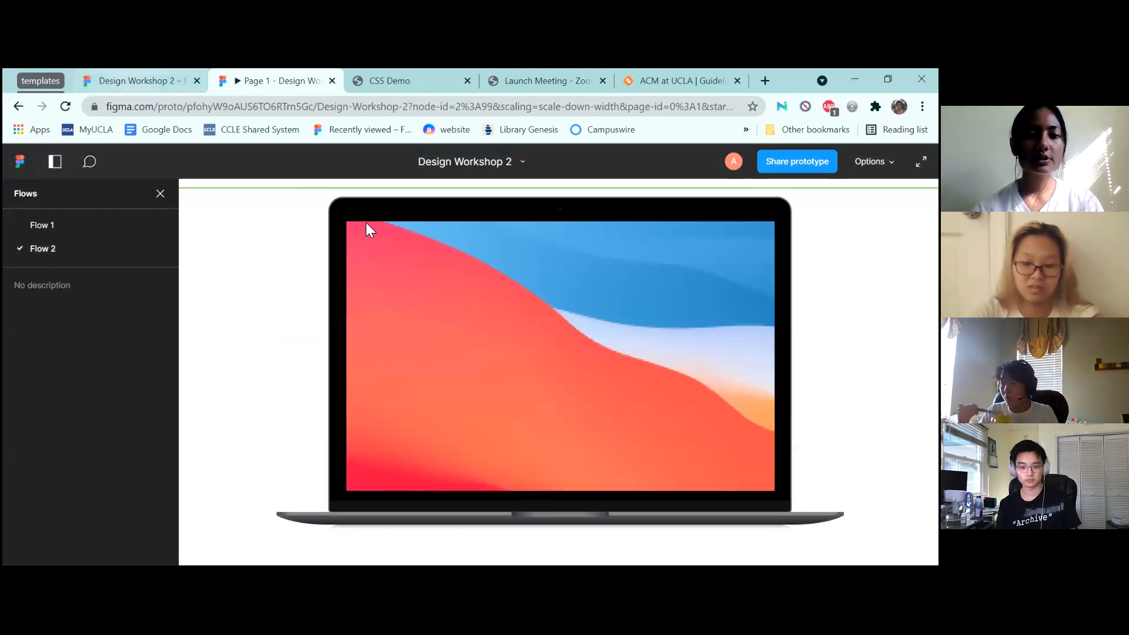
left_click(154, 81)
scroll(578, 389, "down", 5)
scroll(577, 389, "up", 1)
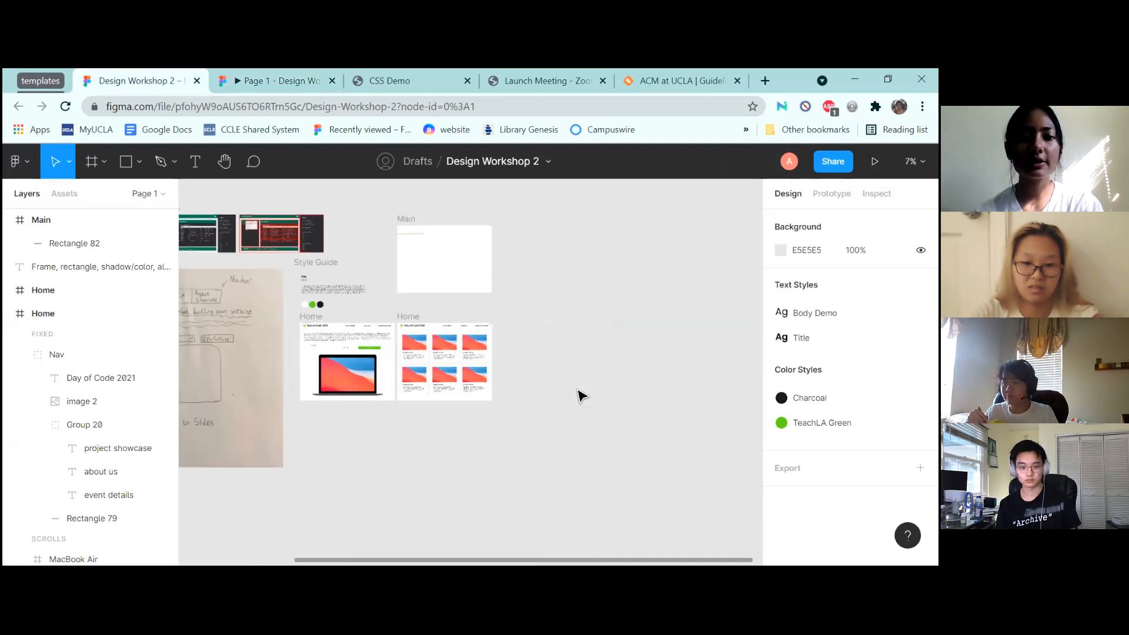
Link Home's Day of Code 2021 nav title to the Main frame, then reopen the preview
scroll(577, 389, "up", 4)
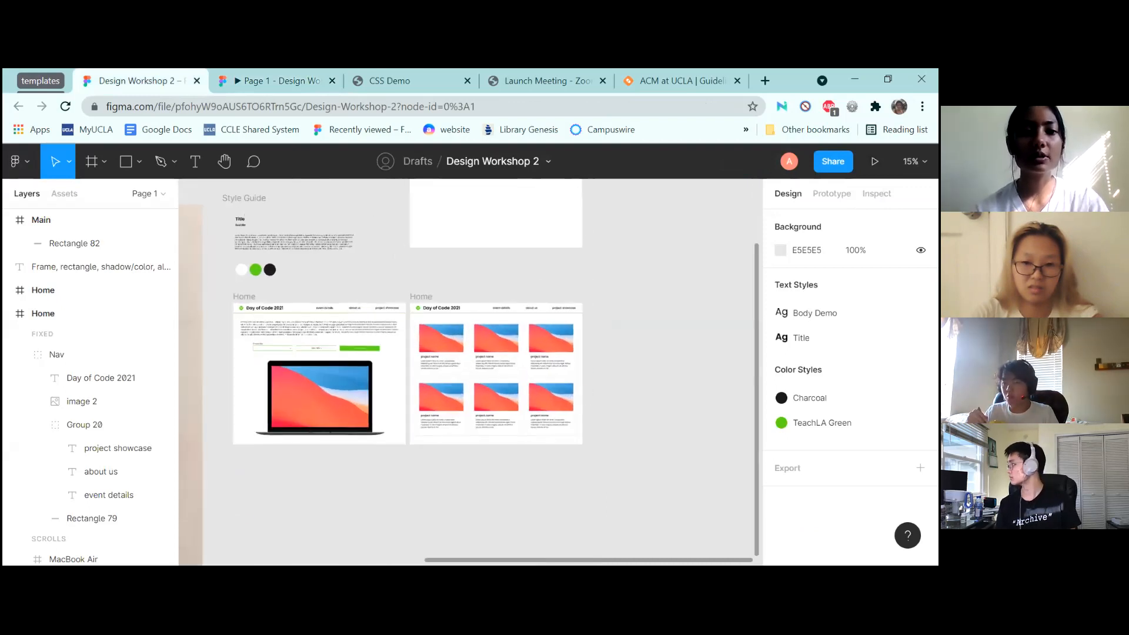
left_click(244, 298)
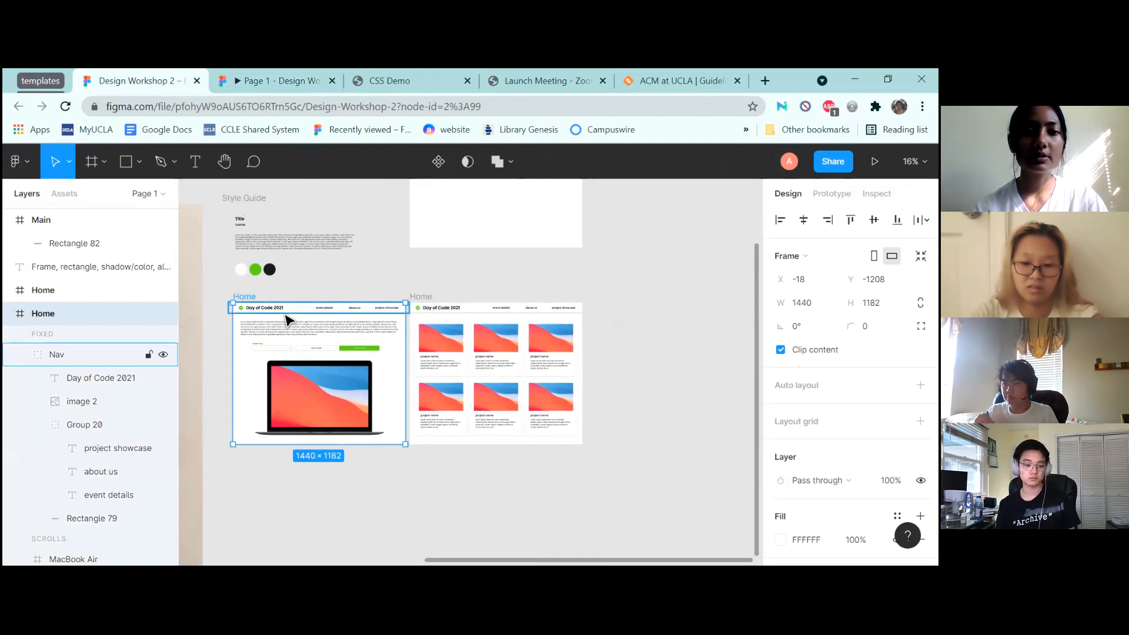
double_click(272, 308)
left_click(832, 193)
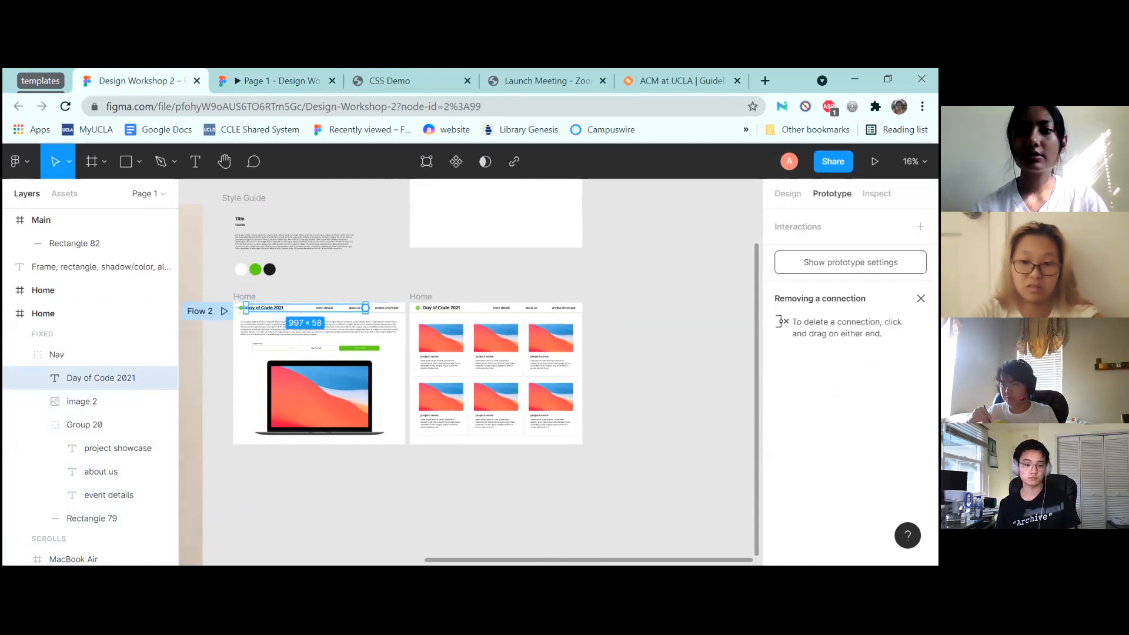
scroll(574, 271, "up", 5)
left_click_drag(365, 451, 424, 313)
left_click(228, 75)
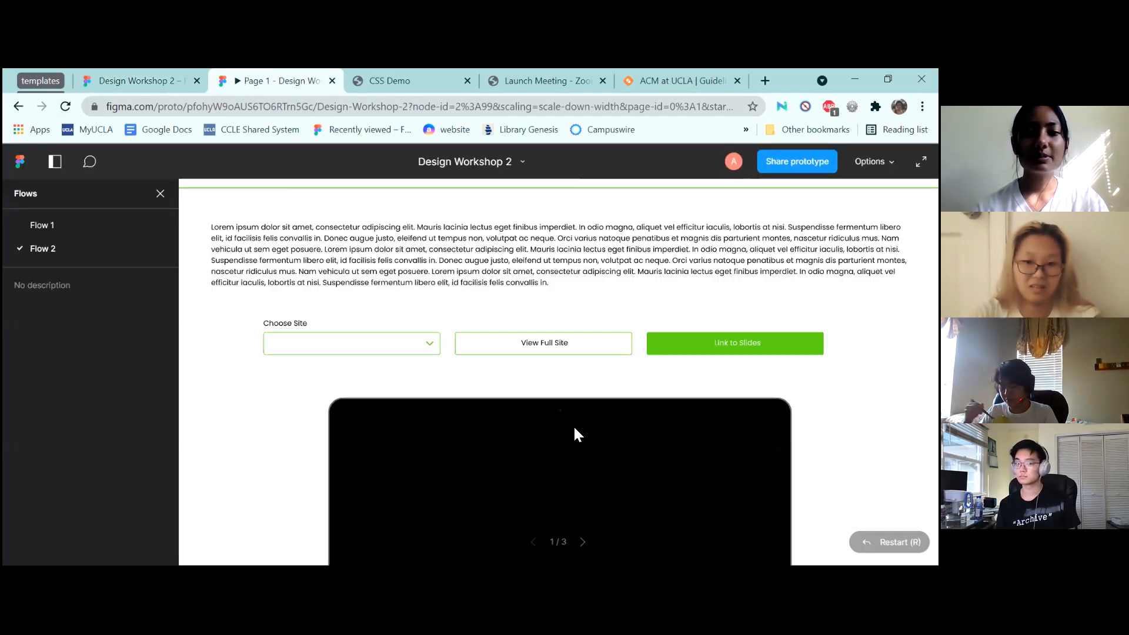
left_click(574, 427)
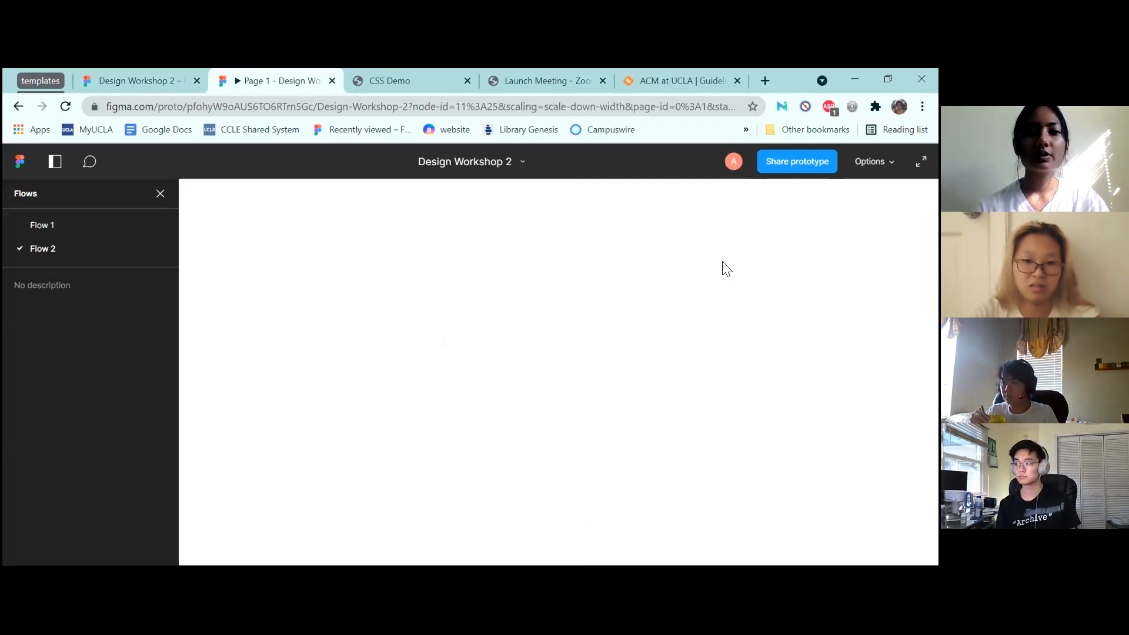
left_click(160, 193)
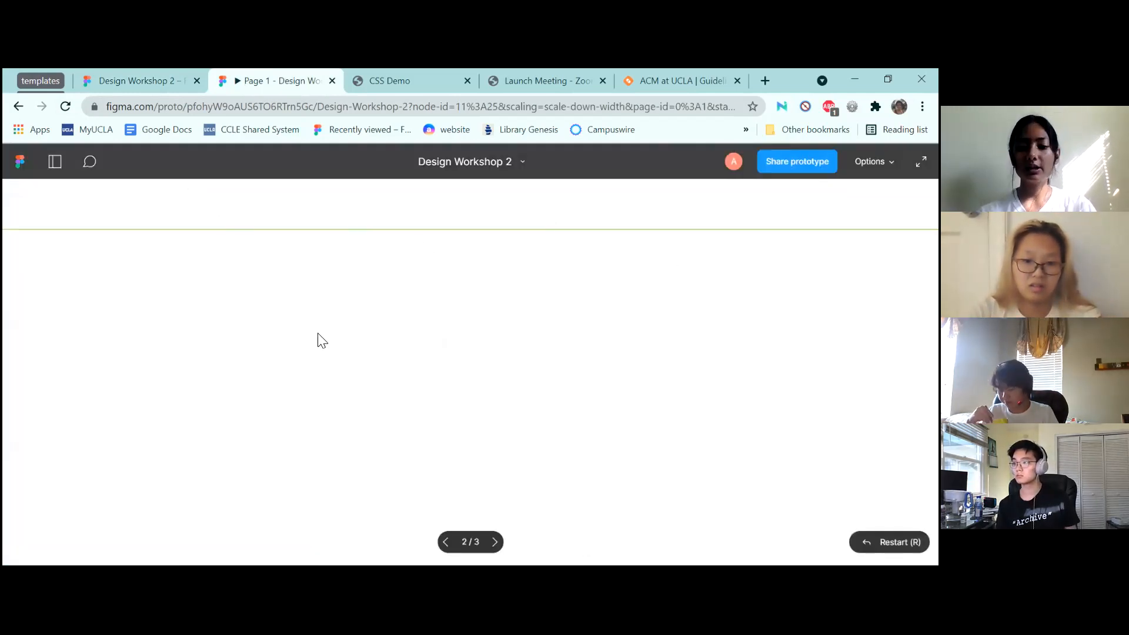
key("ctrl+backslash")
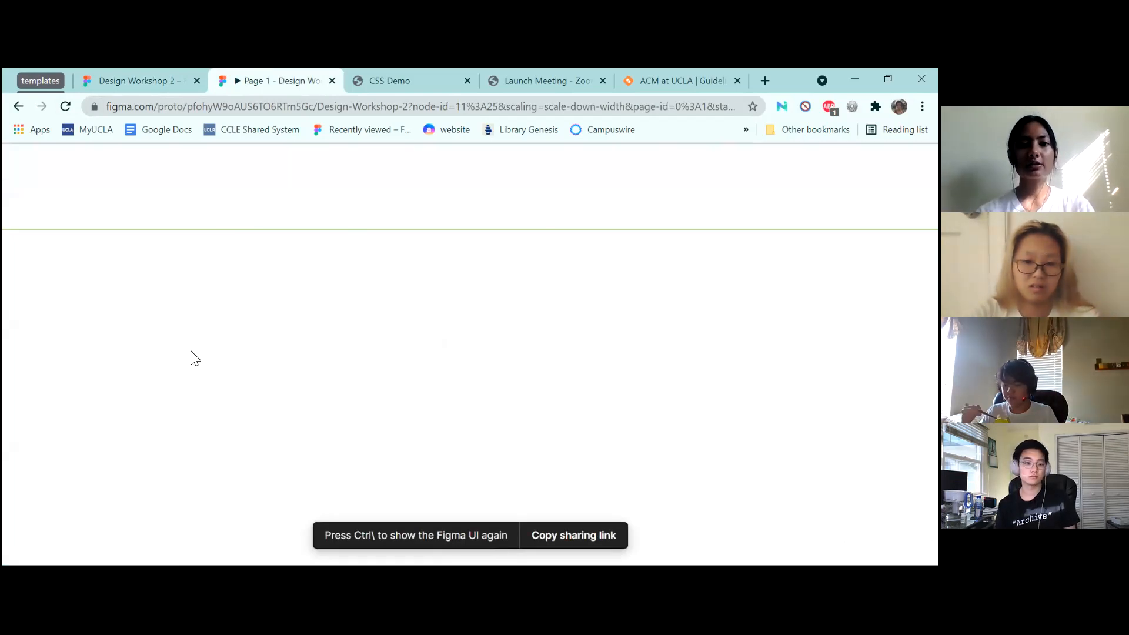
left_click(115, 75)
left_click(498, 281)
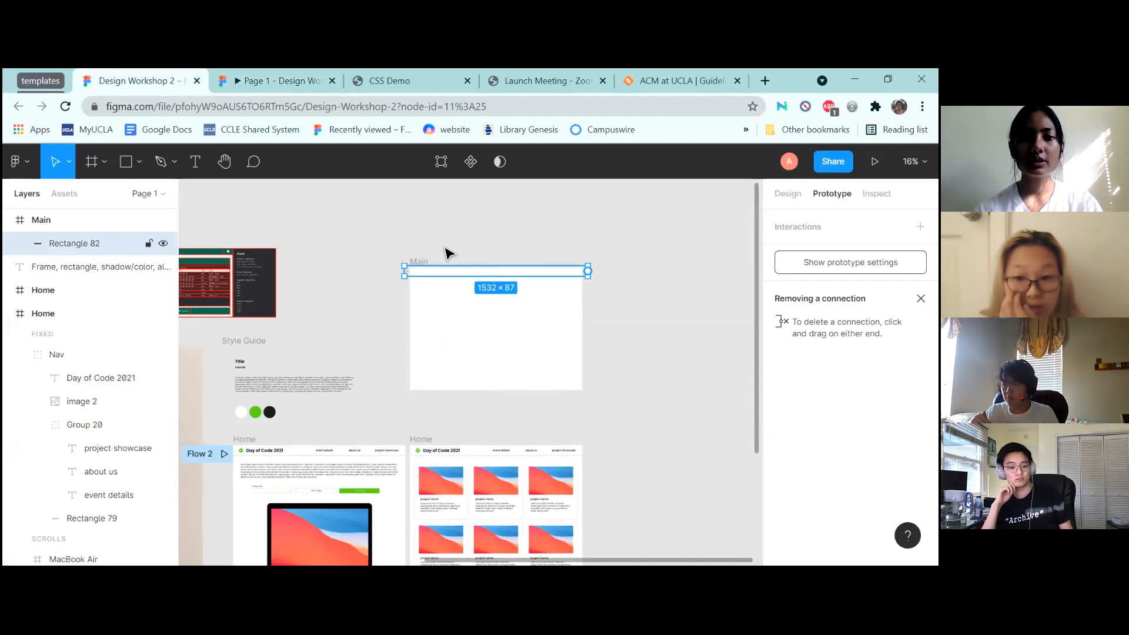
left_click(261, 81)
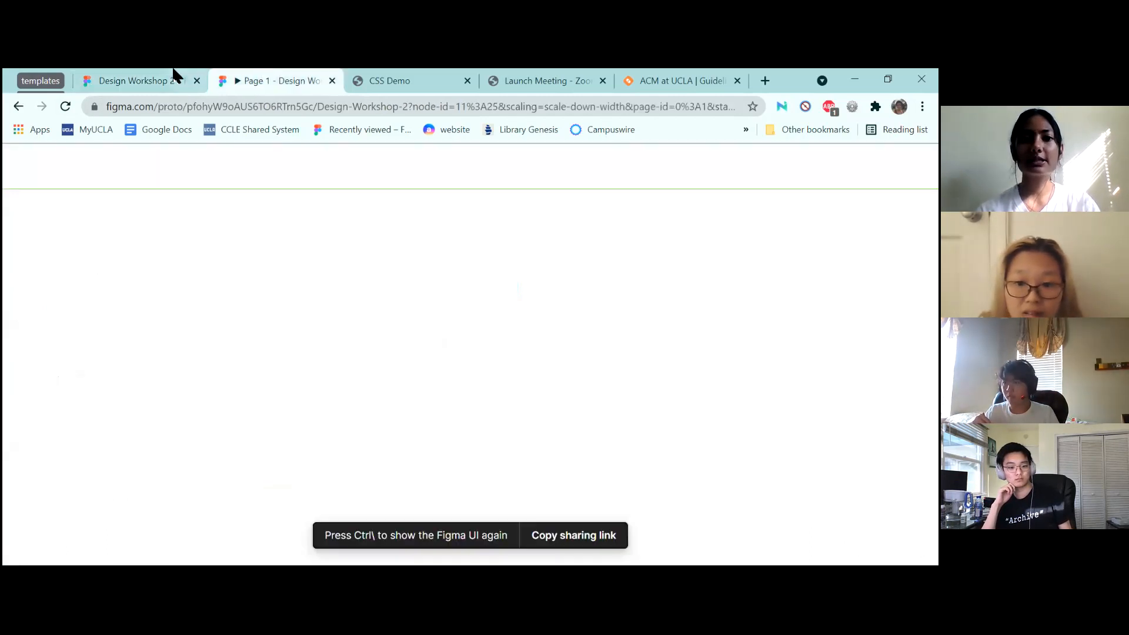
left_click(159, 75)
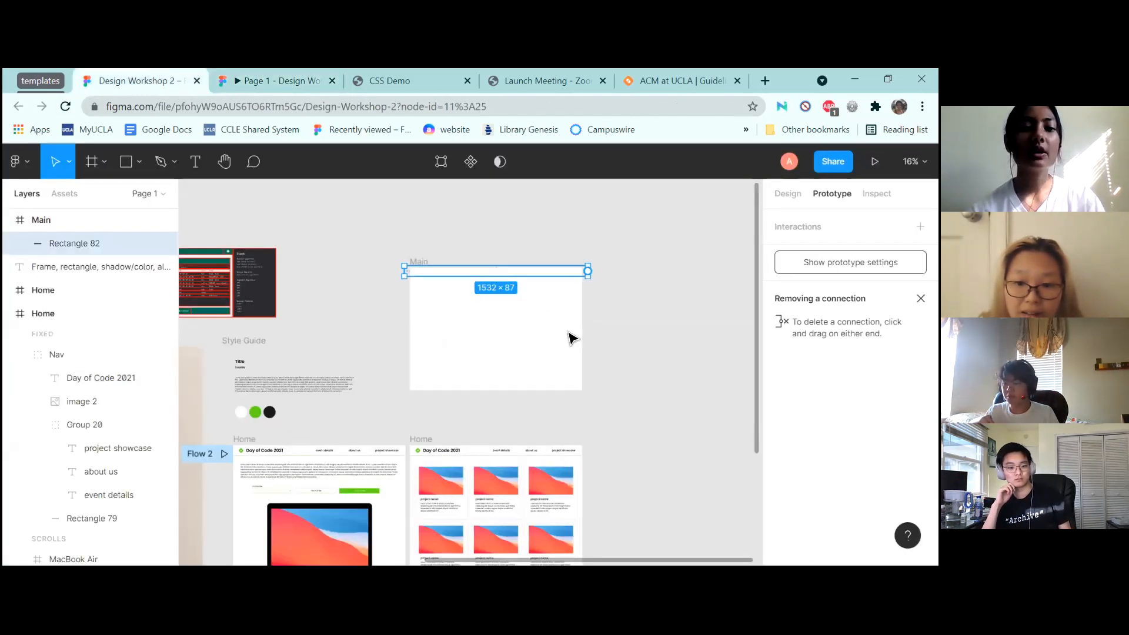
Copy the Style Guide Title into Main and retype it as 'Day of Code Showcase'
scroll(498, 252, "up", 5)
scroll(497, 253, "down", 4)
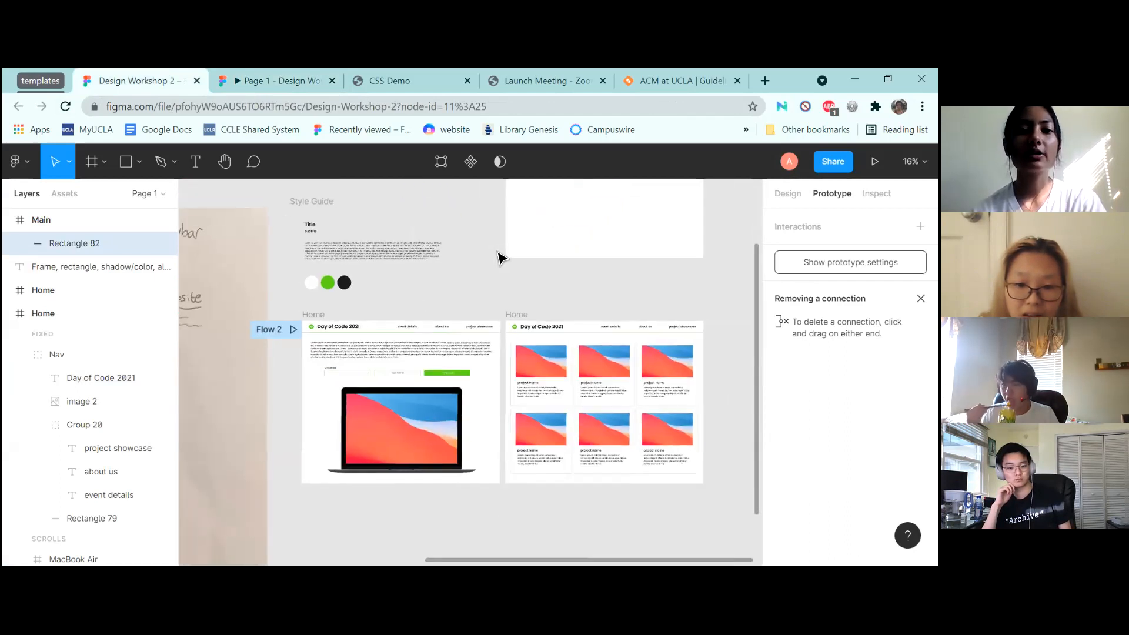
scroll(498, 252, "up", 4)
scroll(497, 254, "up", 1)
scroll(498, 254, "down", 1)
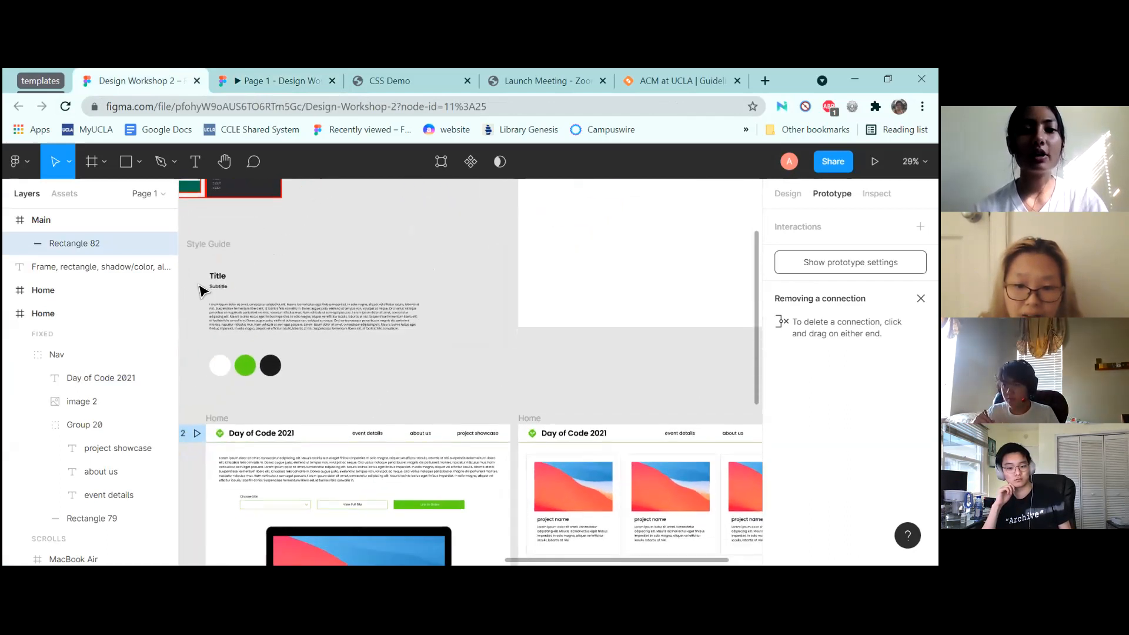
left_click(226, 276)
scroll(524, 285, "up", 3)
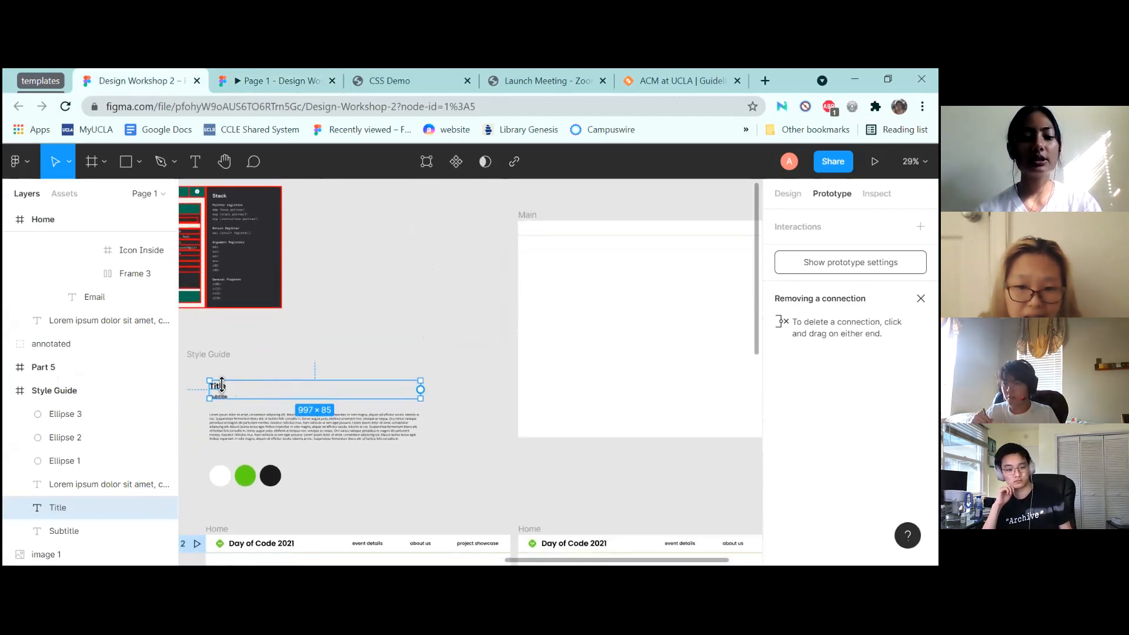
left_click_drag(224, 390, 541, 231)
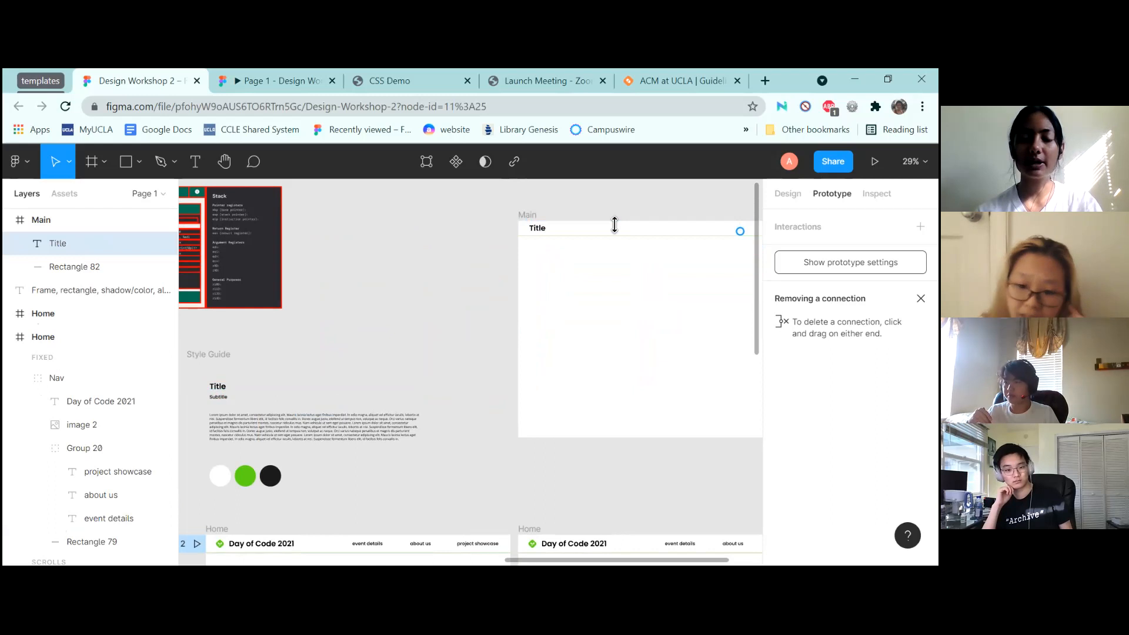
double_click(538, 230)
type("Day of Code")
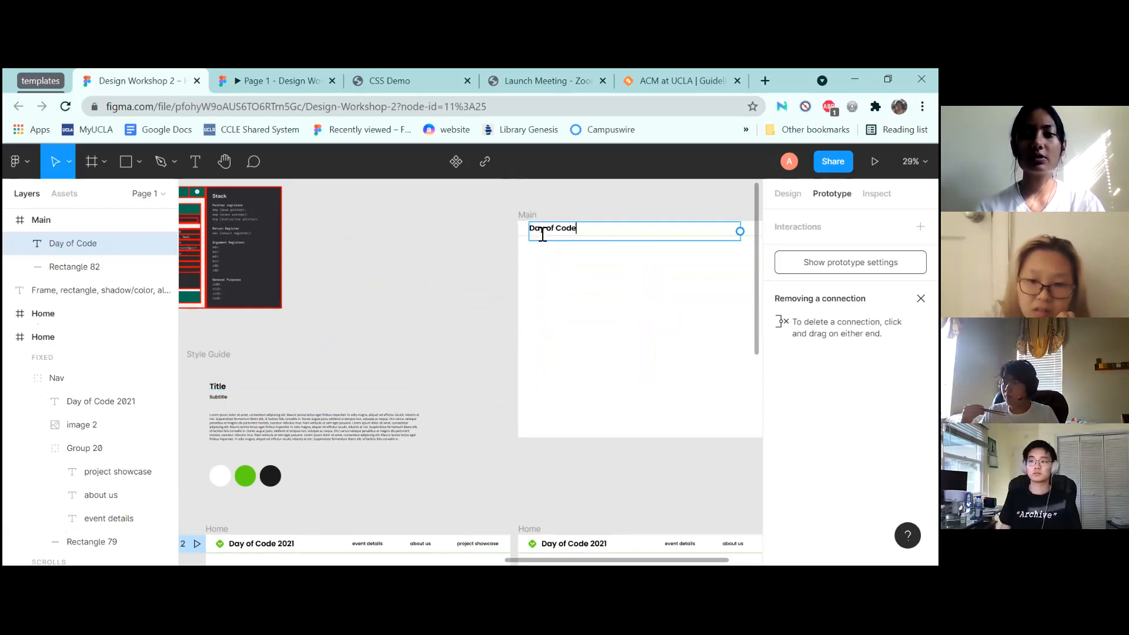
type(" Showcase")
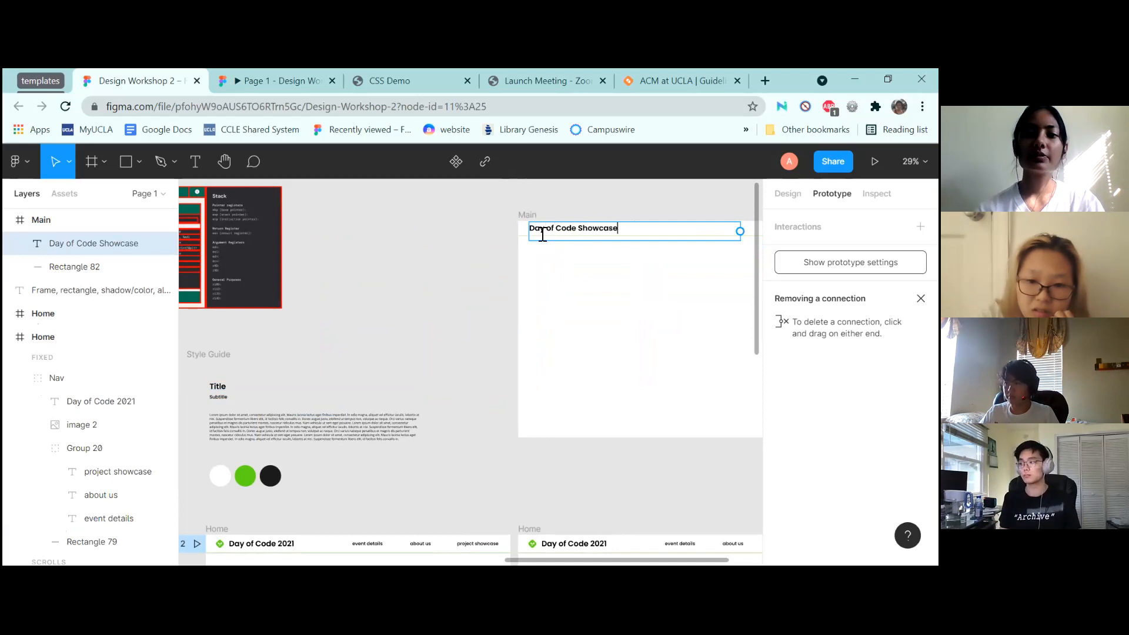
key("Escape")
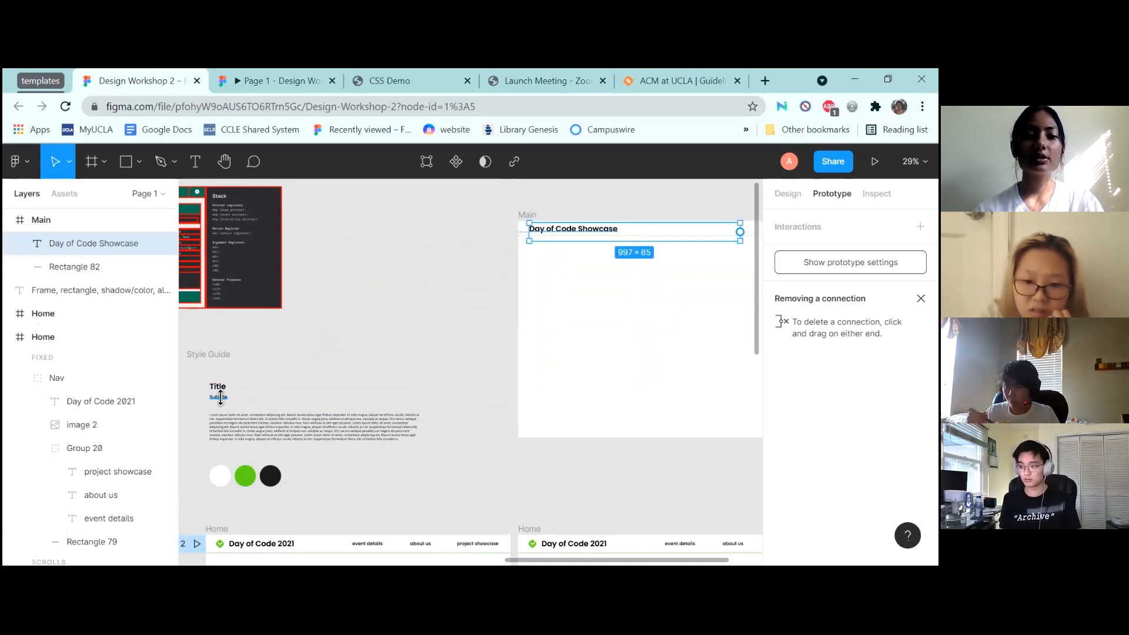
Copy the Style Guide Subtitle text into the Main frame
left_click(219, 397)
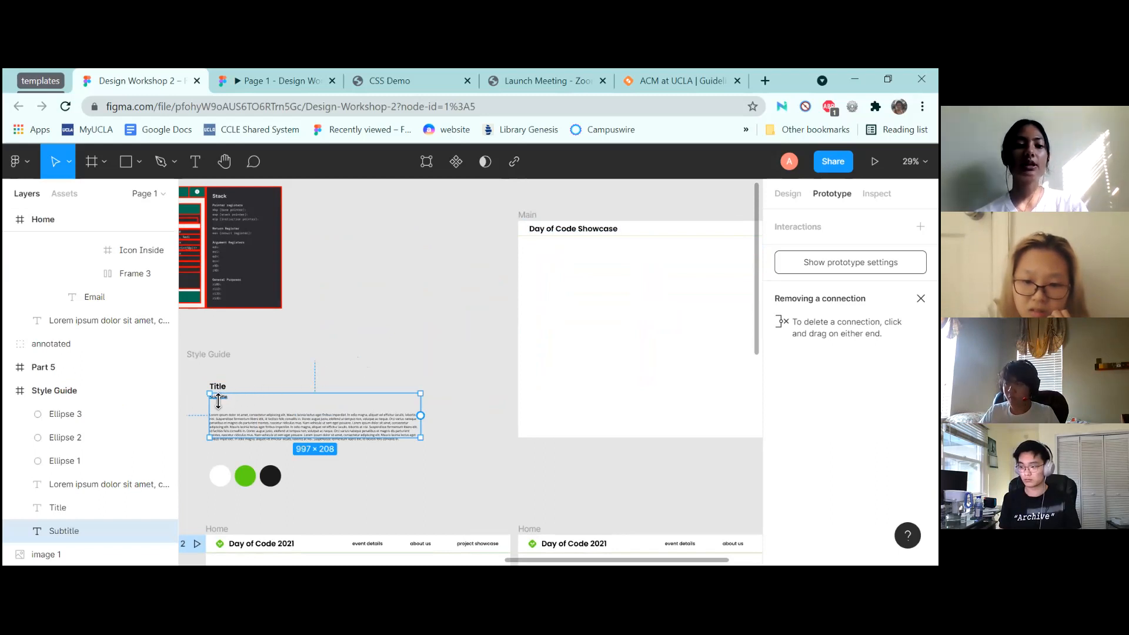
scroll(283, 391, "right", 2)
left_click_drag(194, 413, 709, 242)
scroll(708, 242, "left", 3)
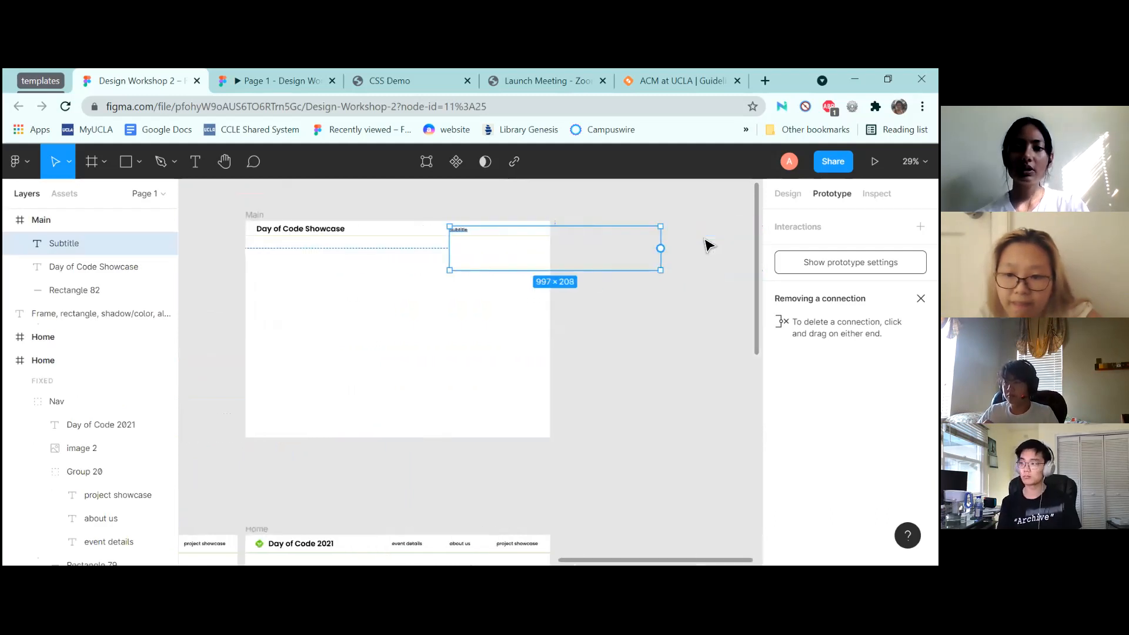
scroll(708, 244, "down", 2)
scroll(708, 244, "down", 1)
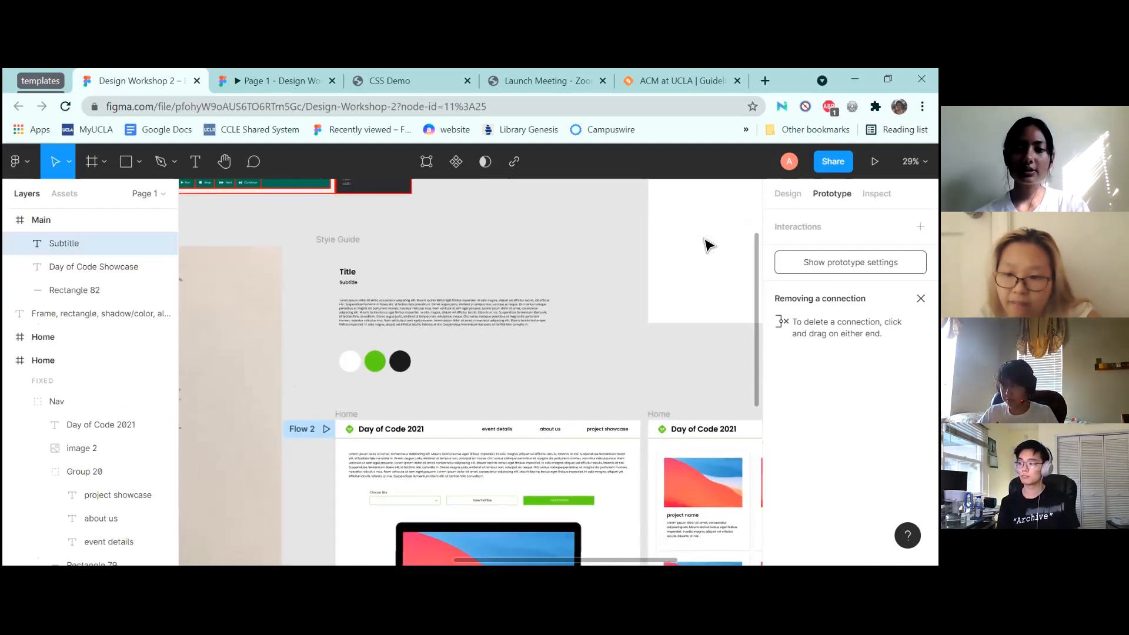
Copy Home's nav links group into Main's top-right header, deleting the Subtitle copy
left_click(505, 430)
left_click_drag(634, 428, 664, 413)
scroll(506, 365, "up", 3)
scroll(506, 365, "right", 6)
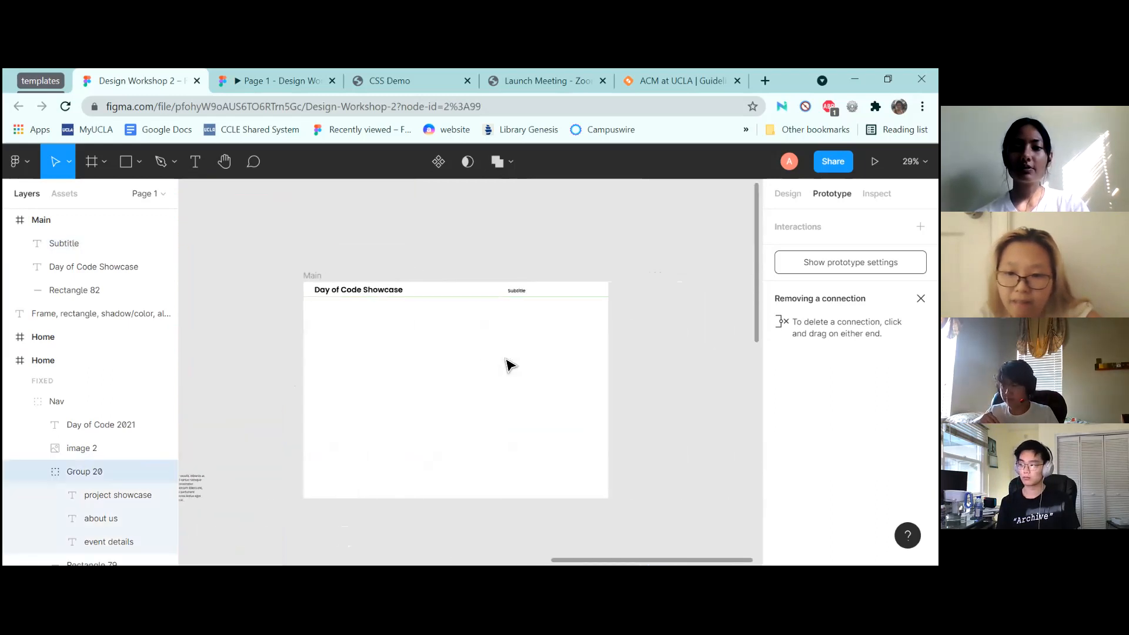
left_click(520, 291)
key("Delete")
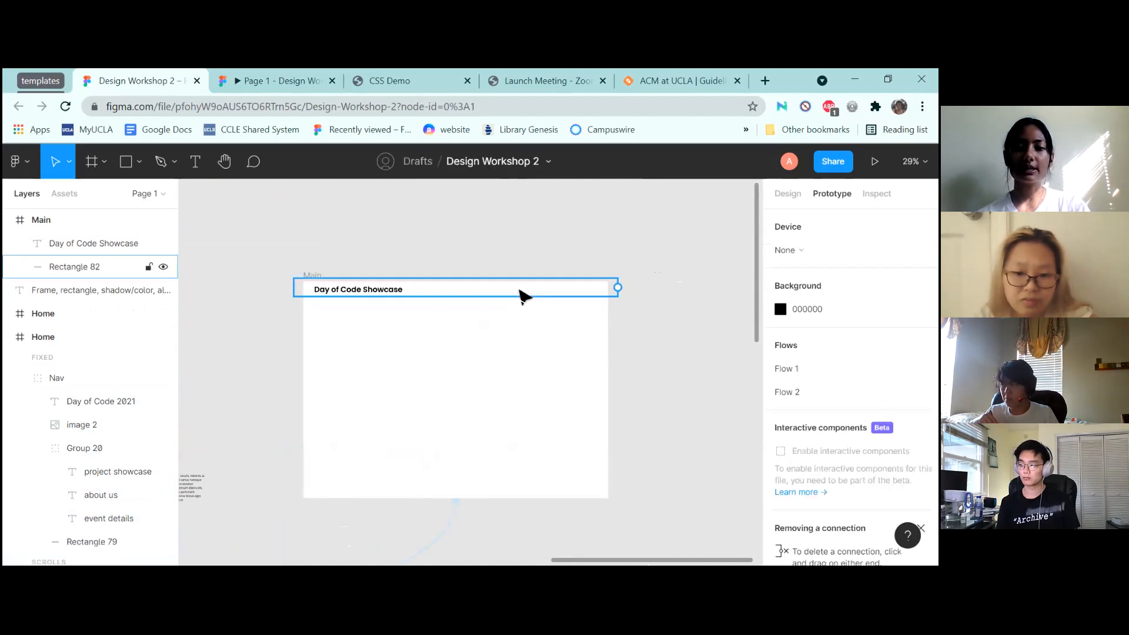
key("ctrl+v")
left_click_drag(462, 377, 519, 298)
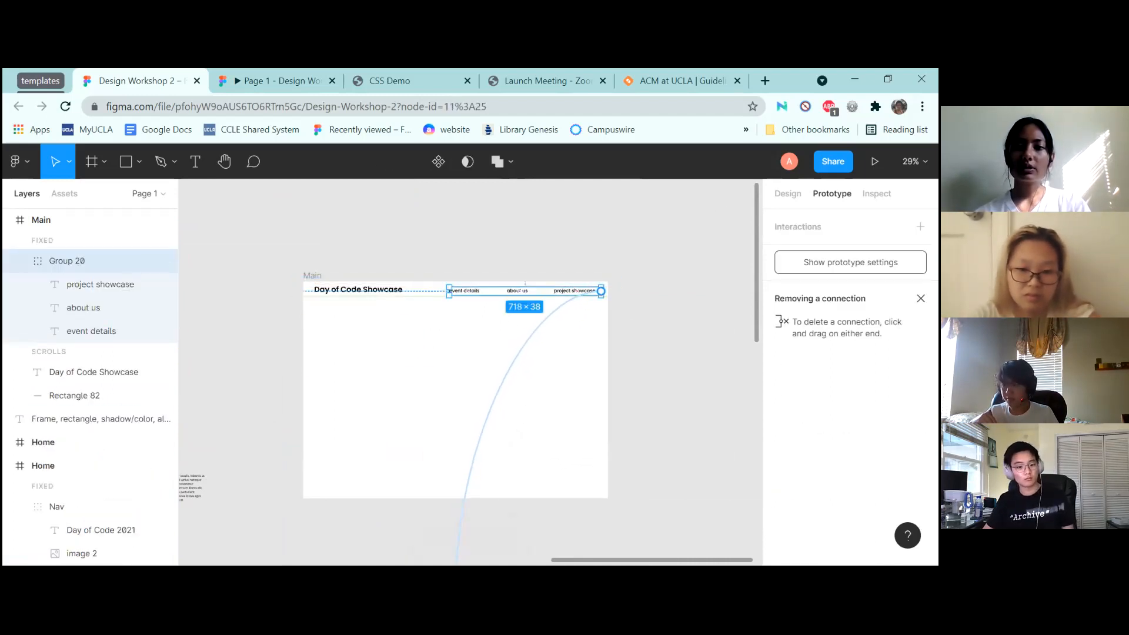
Clear a stray connection and drag event details, about us and project showcase into the top bar
left_click_drag(456, 563, 529, 324)
key("shift+2")
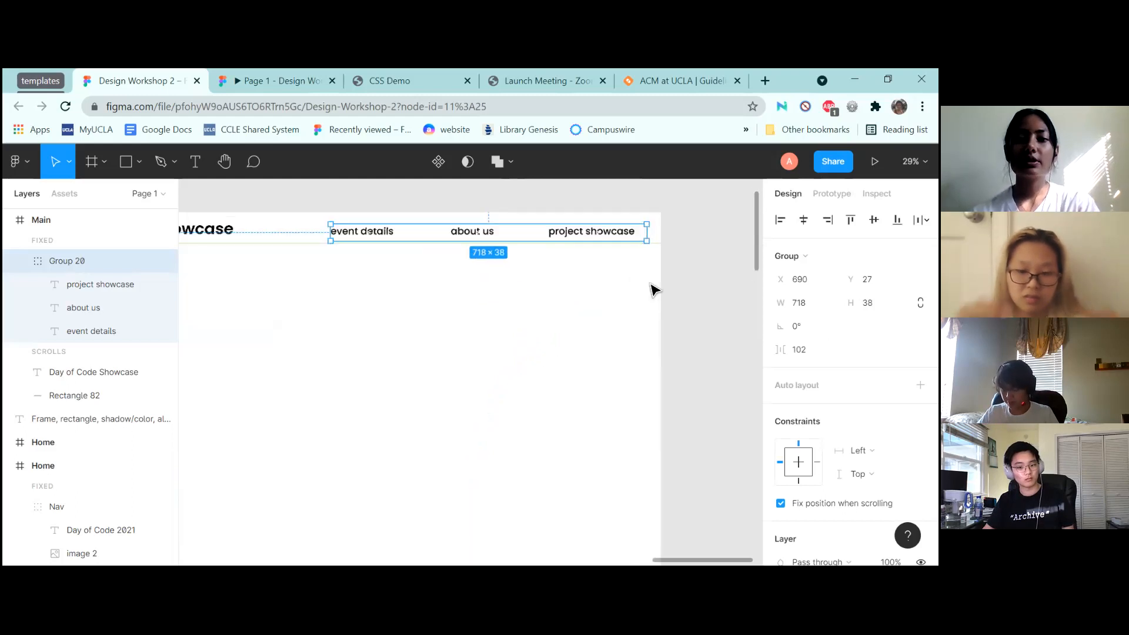
left_click_drag(440, 234, 423, 351)
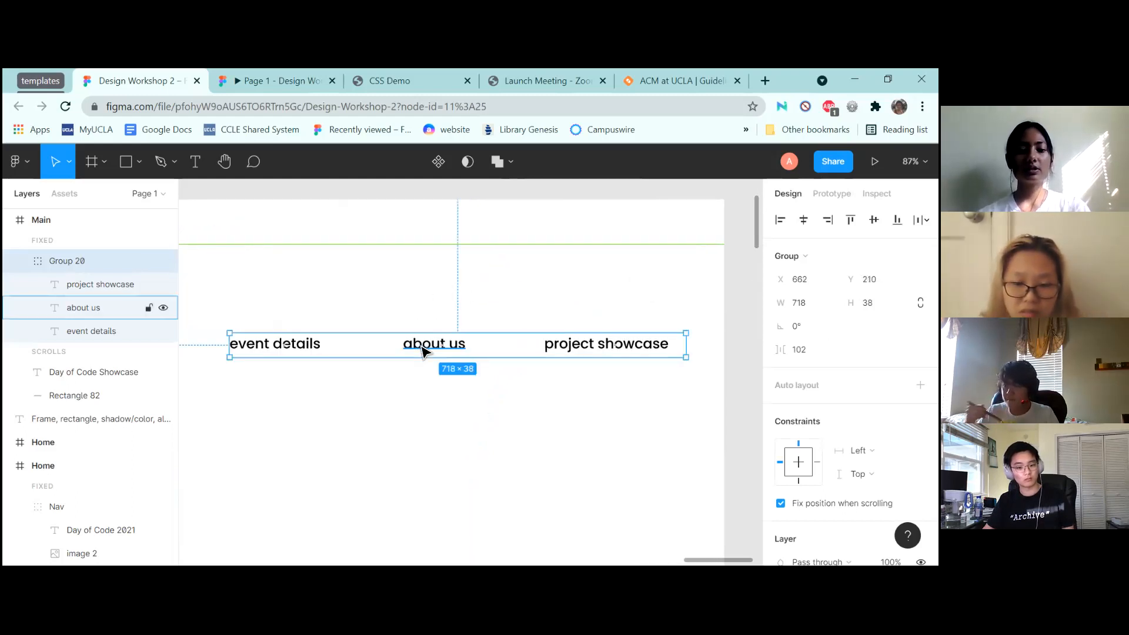
left_click(426, 432)
left_click_drag(298, 353, 309, 232)
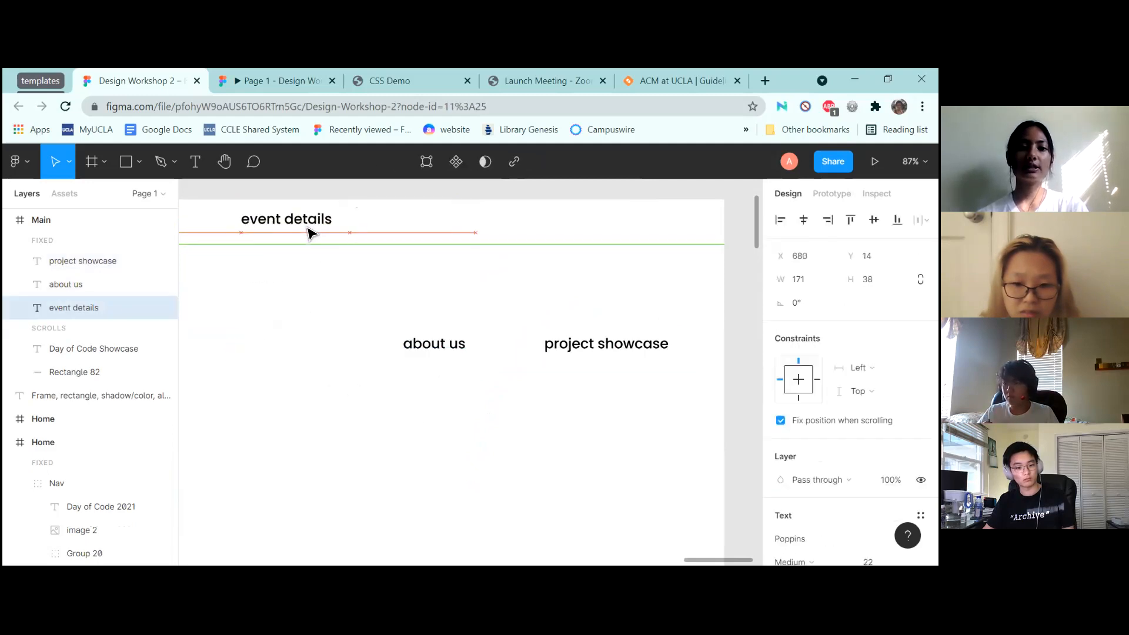
left_click_drag(443, 353, 473, 235)
left_click_drag(615, 352, 638, 233)
Space the three links evenly with Tidy up, set Y to 30 nudged up, and preview
left_click(302, 228)
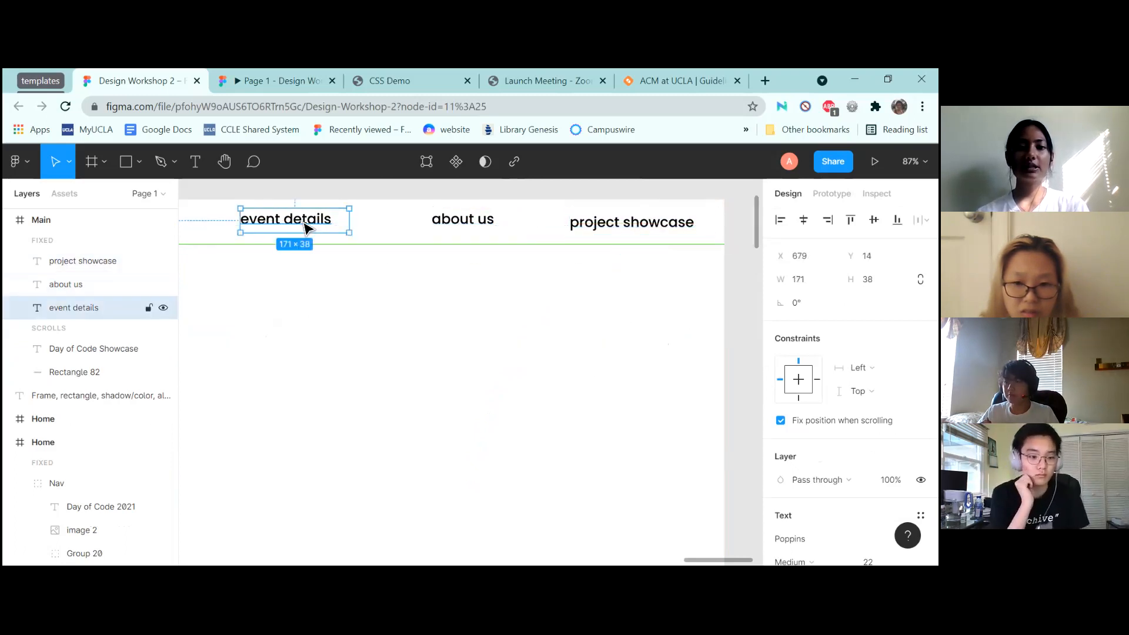
left_click(492, 227, "shift")
left_click(658, 232, "shift")
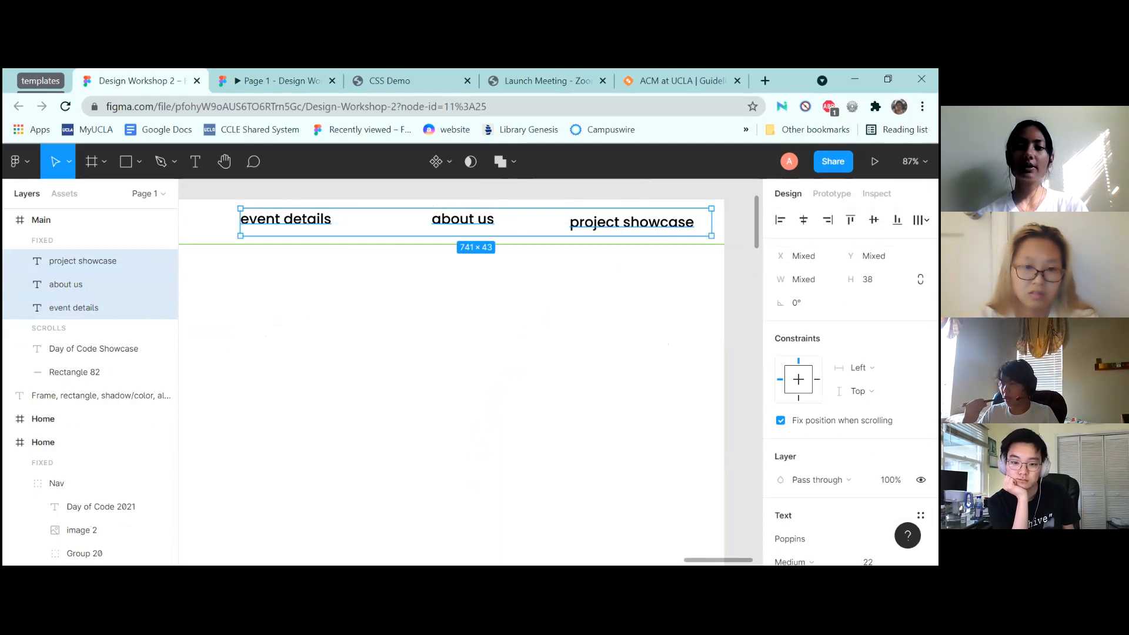
left_click(920, 220)
left_click(756, 252)
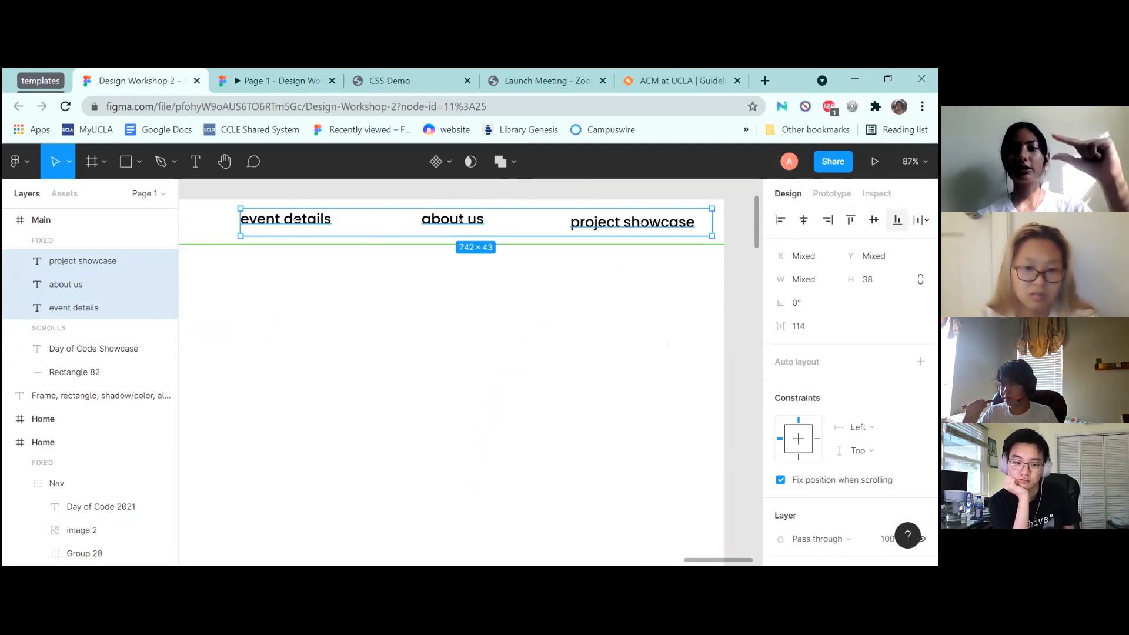
left_click(872, 256)
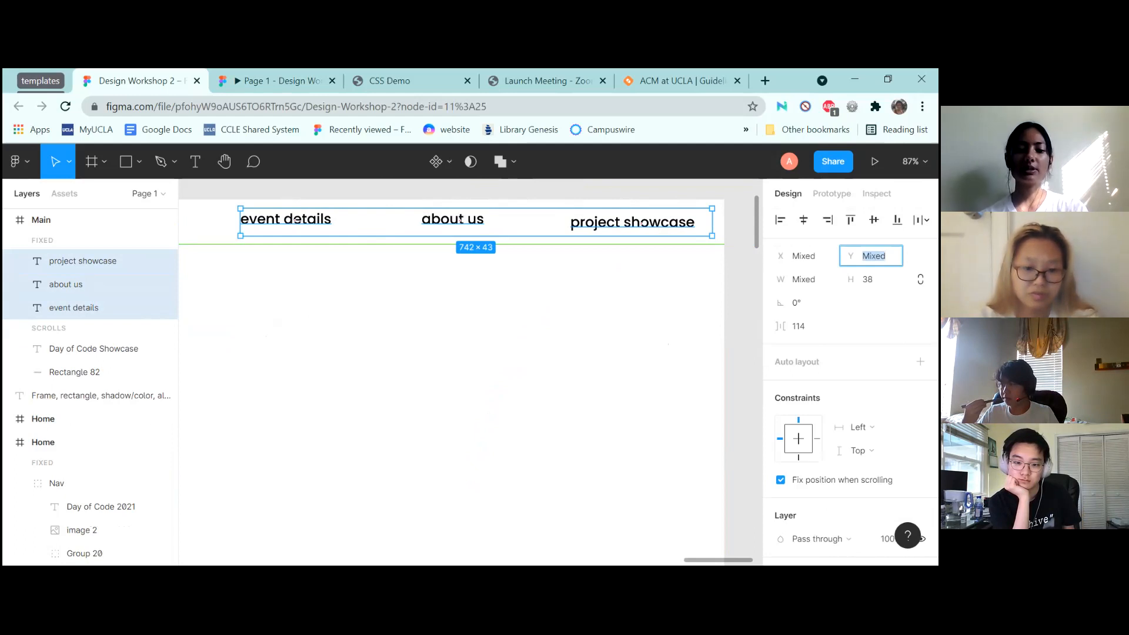
key("Return")
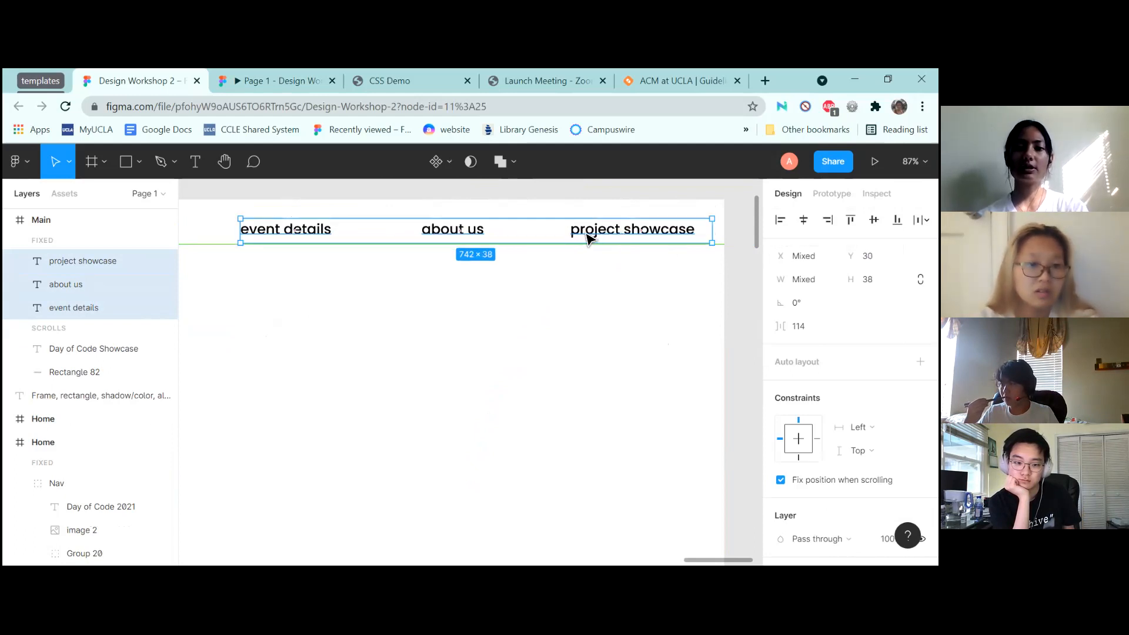
key("Up")
key("Up")
key("Up")
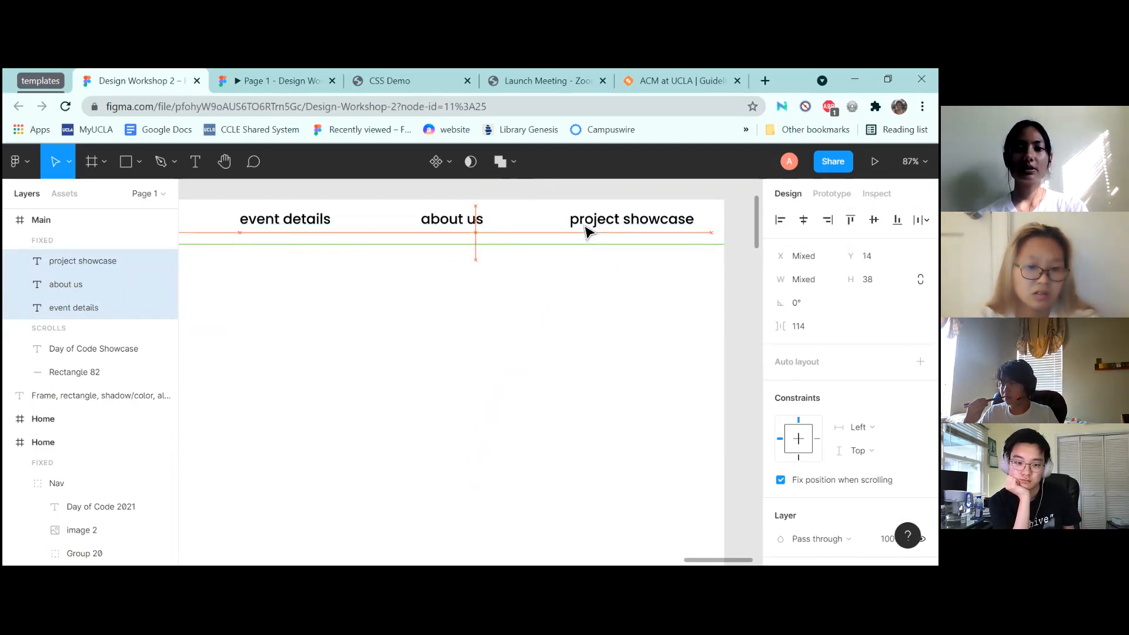
left_click(453, 318)
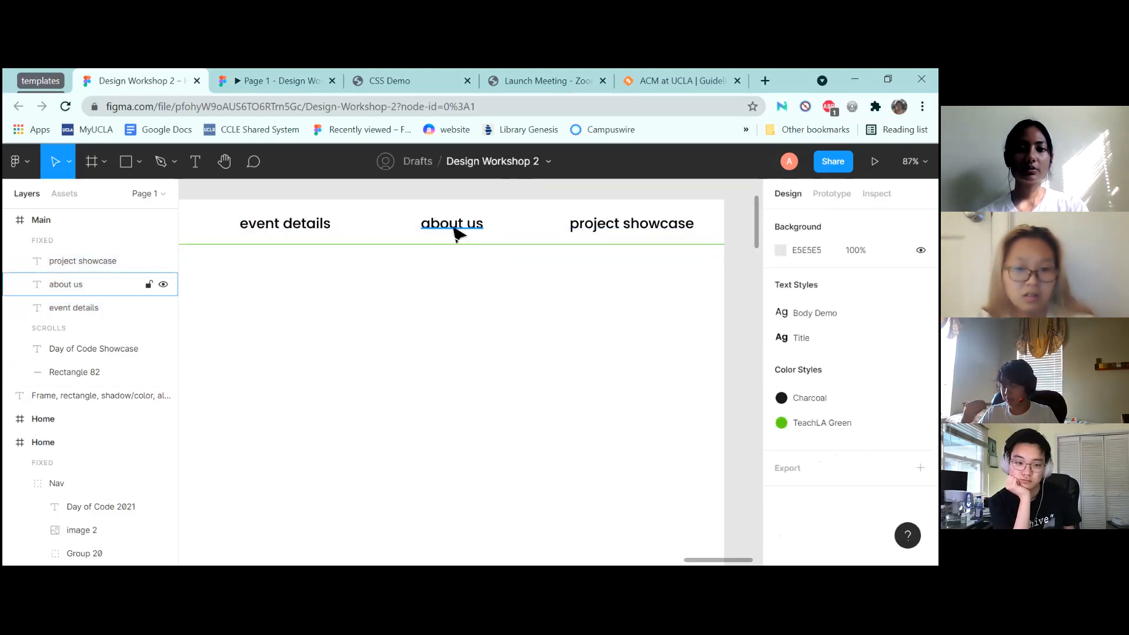
key("shift+1")
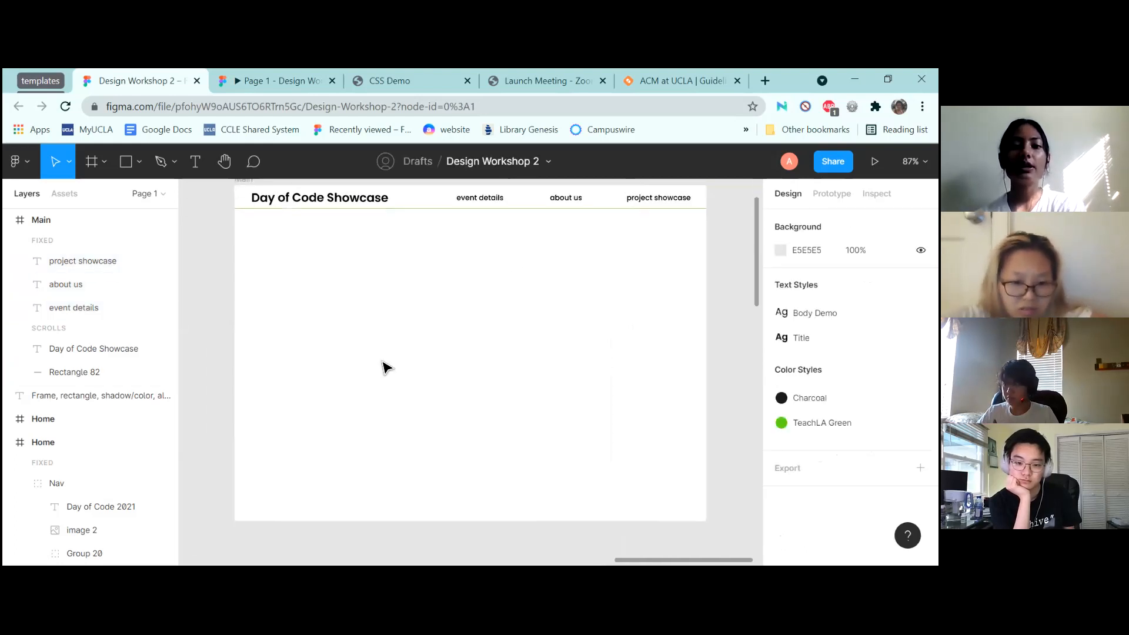
left_click(274, 75)
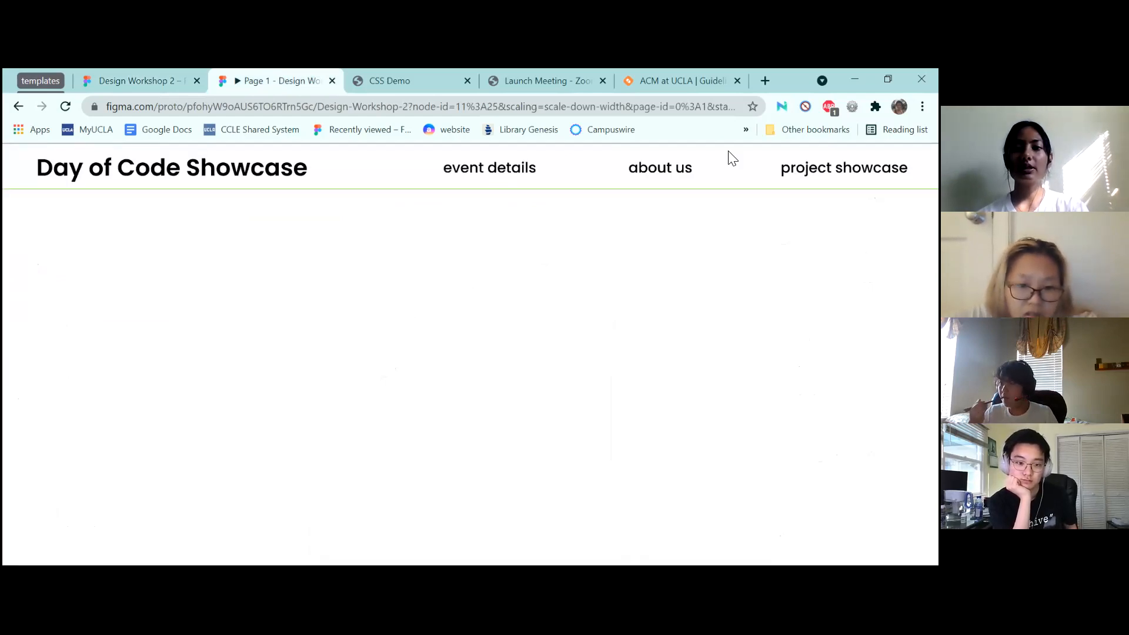
Move the three nav link layers out of the FIXED section and check the preview
left_click(91, 78)
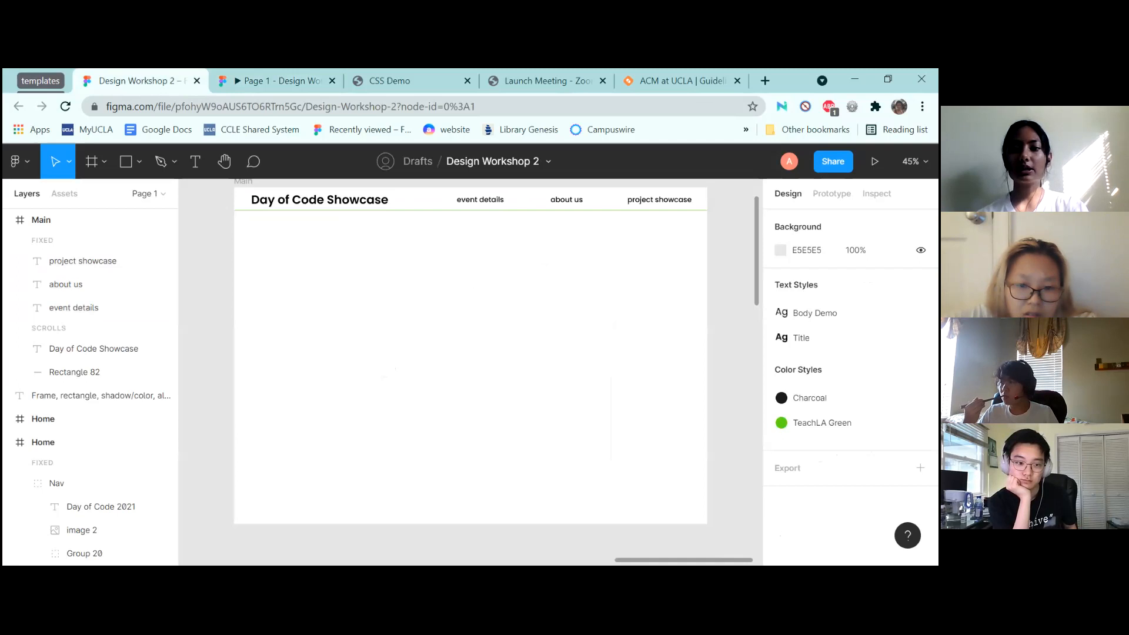
left_click(70, 265)
left_click(70, 305)
left_click(74, 261)
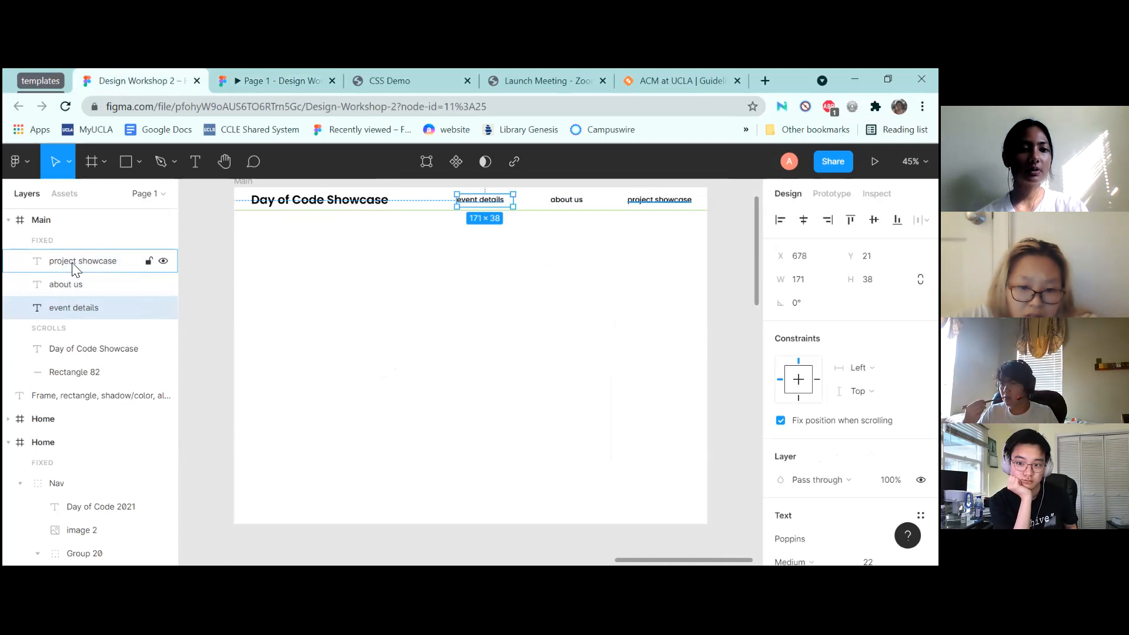
left_click(72, 299)
left_click(72, 261)
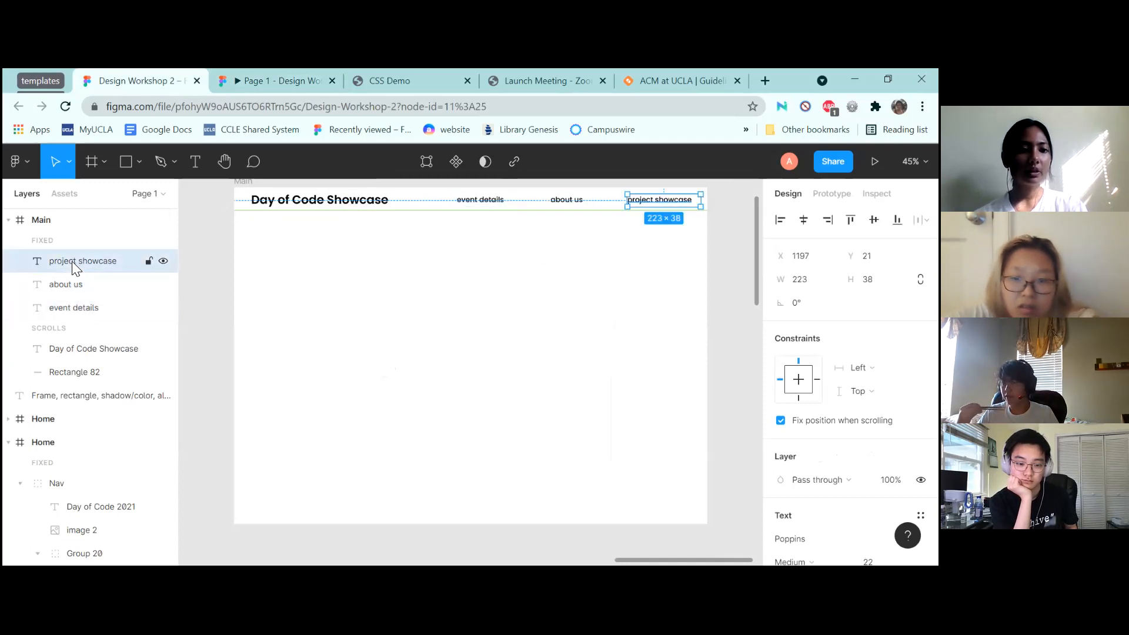
left_click(73, 310, "shift")
mouse_move(69, 260)
left_mouse_down()
mouse_move(77, 332)
mouse_move(80, 244)
left_mouse_up()
left_click(509, 361)
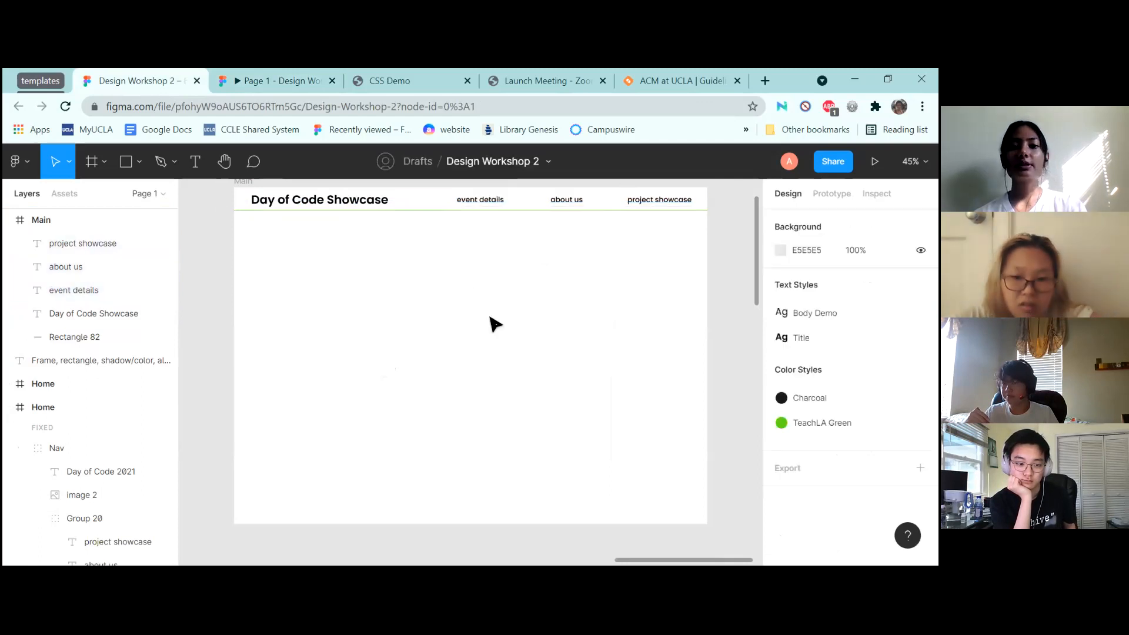
left_click(263, 79)
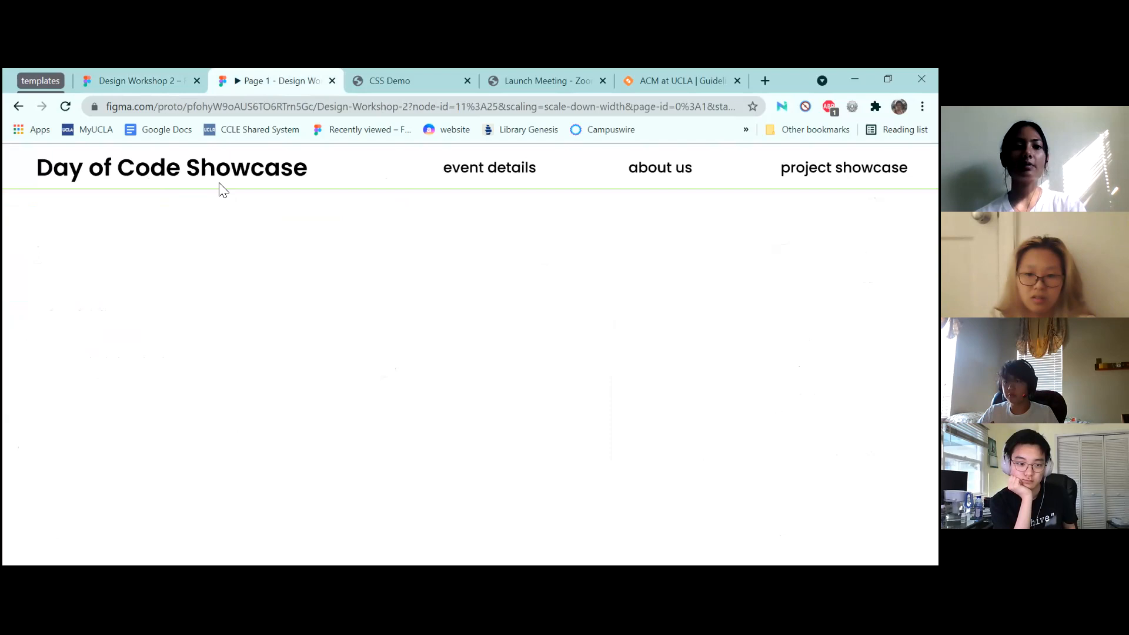
left_click(150, 76)
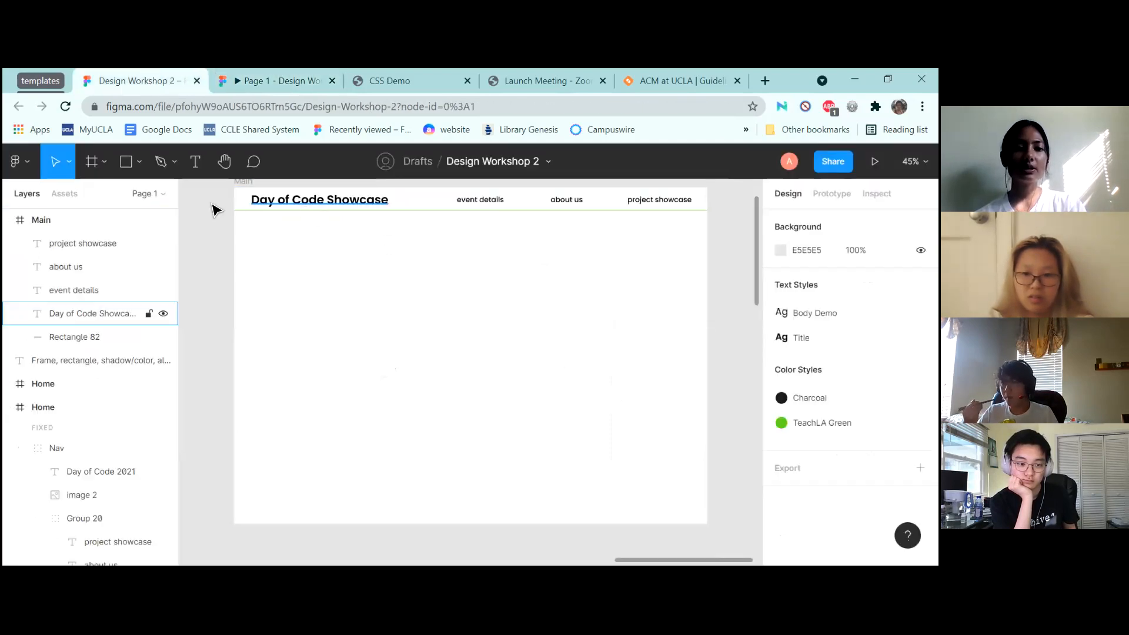
left_click(96, 239)
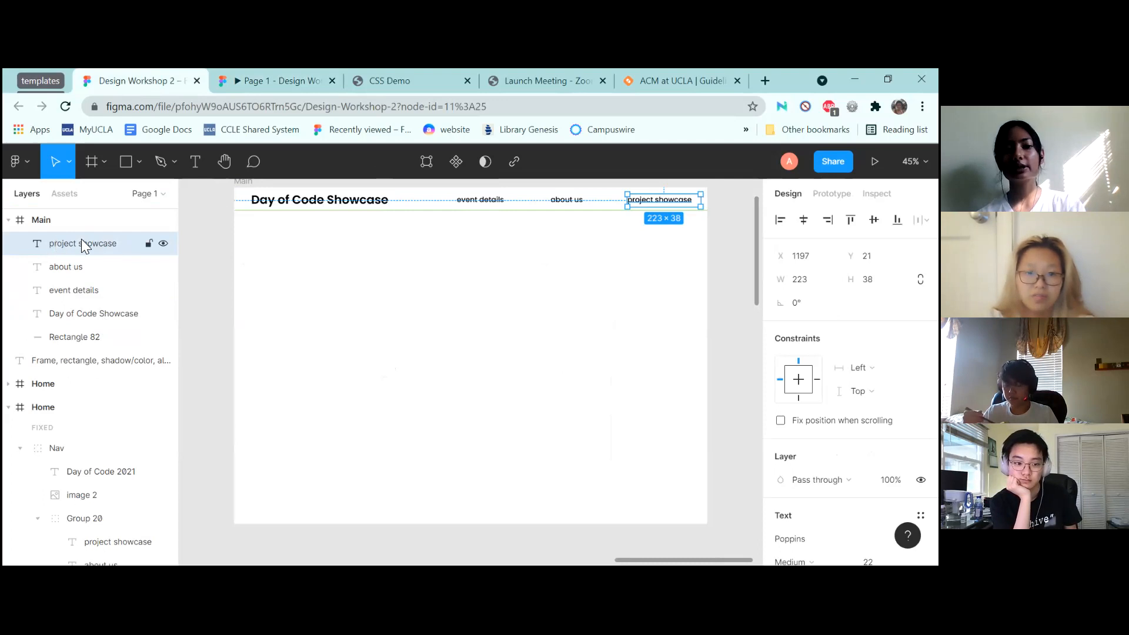
Group the five nav layers down to Rectangle 82 and name the group Nav
left_click(74, 339, "shift")
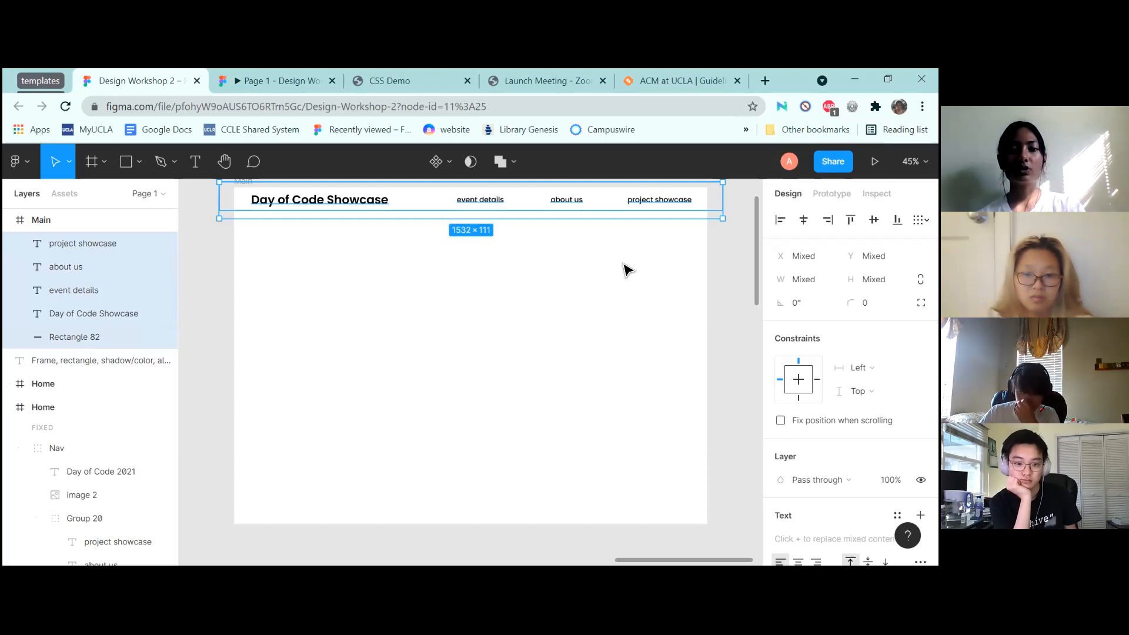
key("ctrl+g")
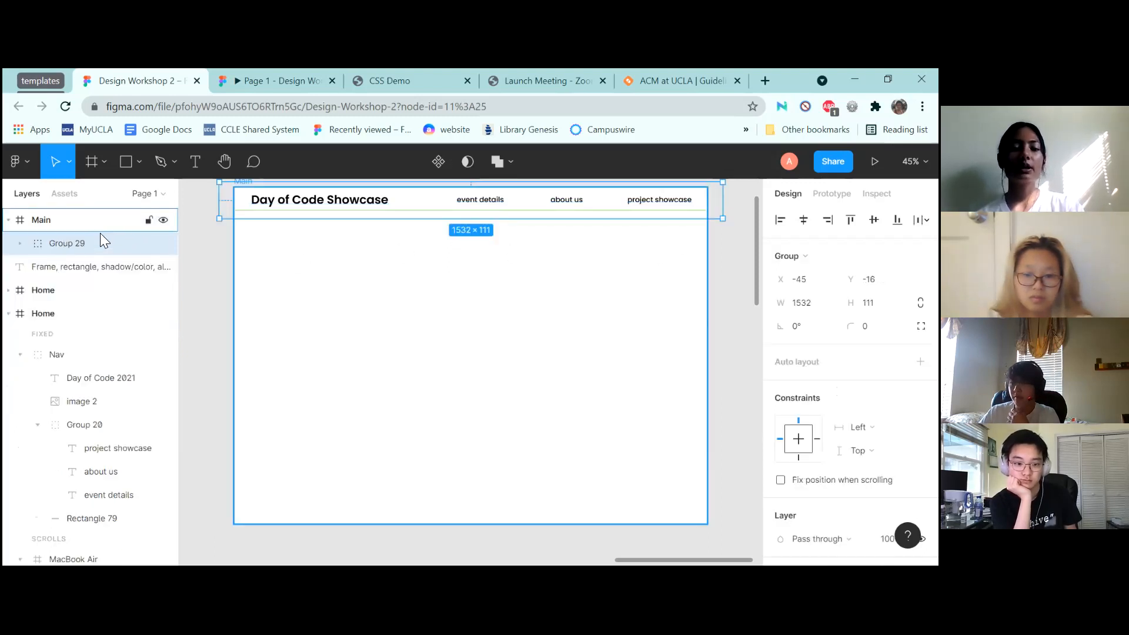
double_click(76, 243)
type("Nav")
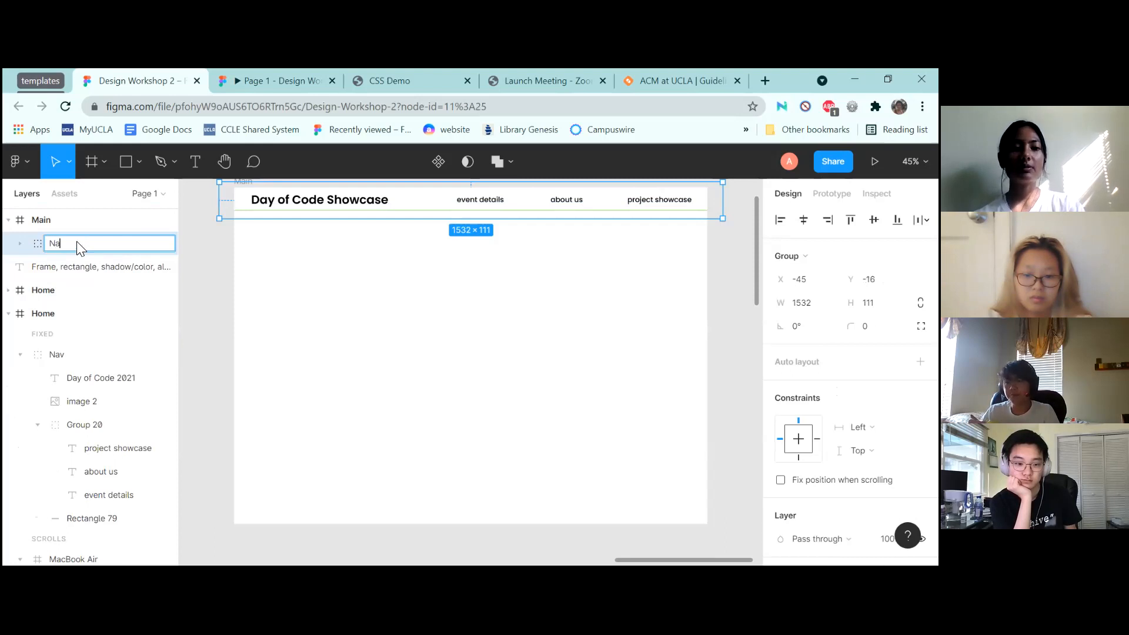
left_click(484, 318)
Set the Nav group to Fix position when scrolling and preview the prototype
left_click(394, 206)
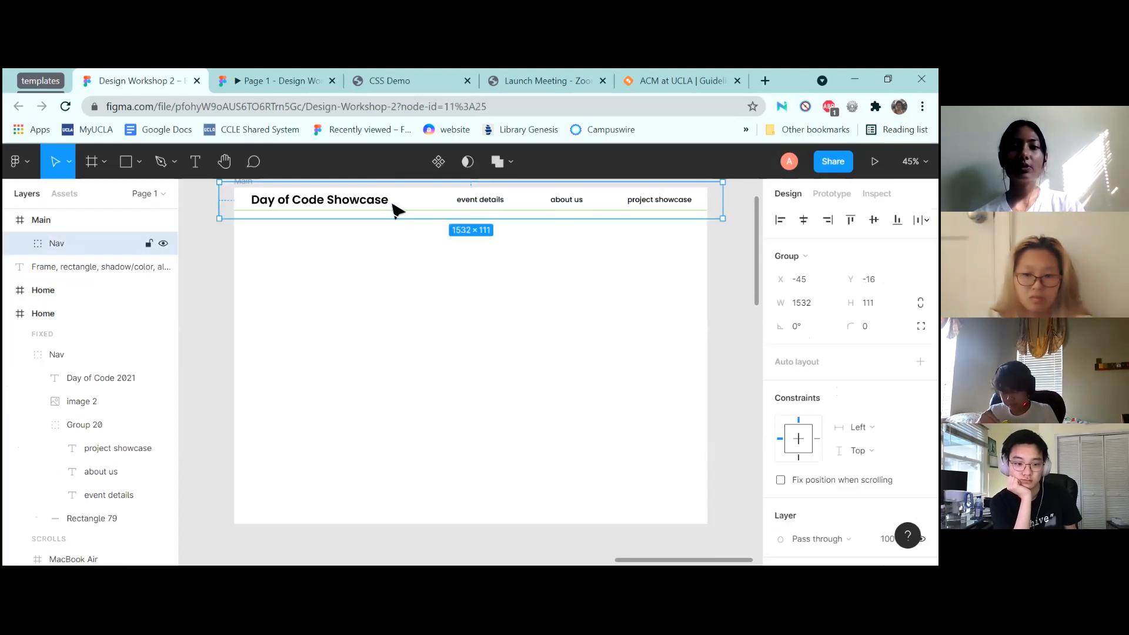
scroll(851, 370, "down", 2)
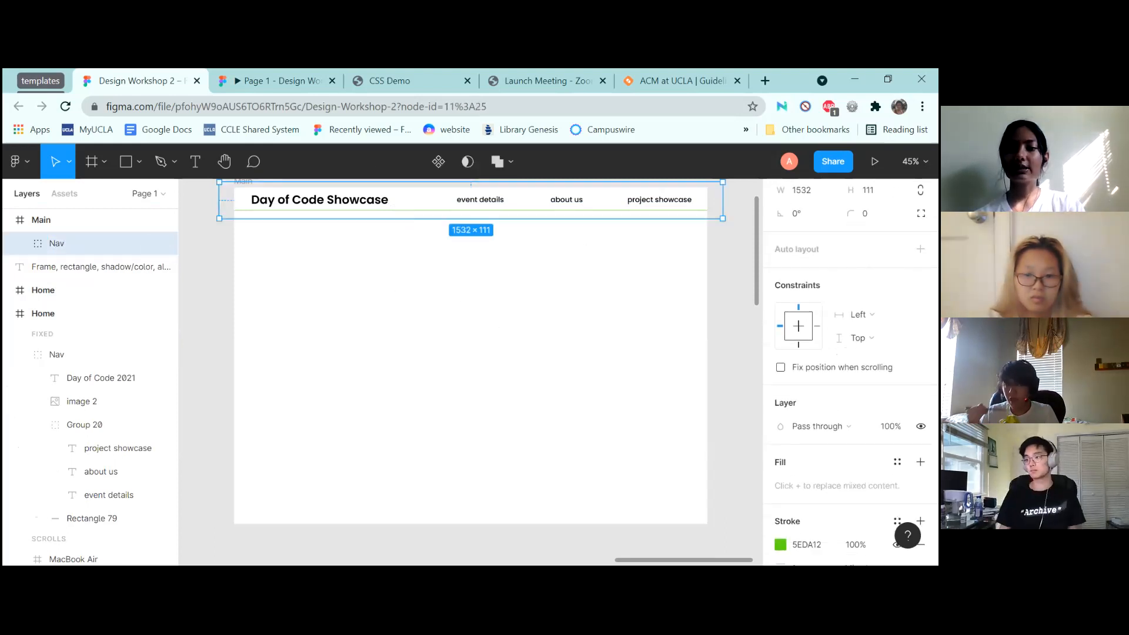
scroll(850, 370, "up", 2)
scroll(851, 371, "down", 4)
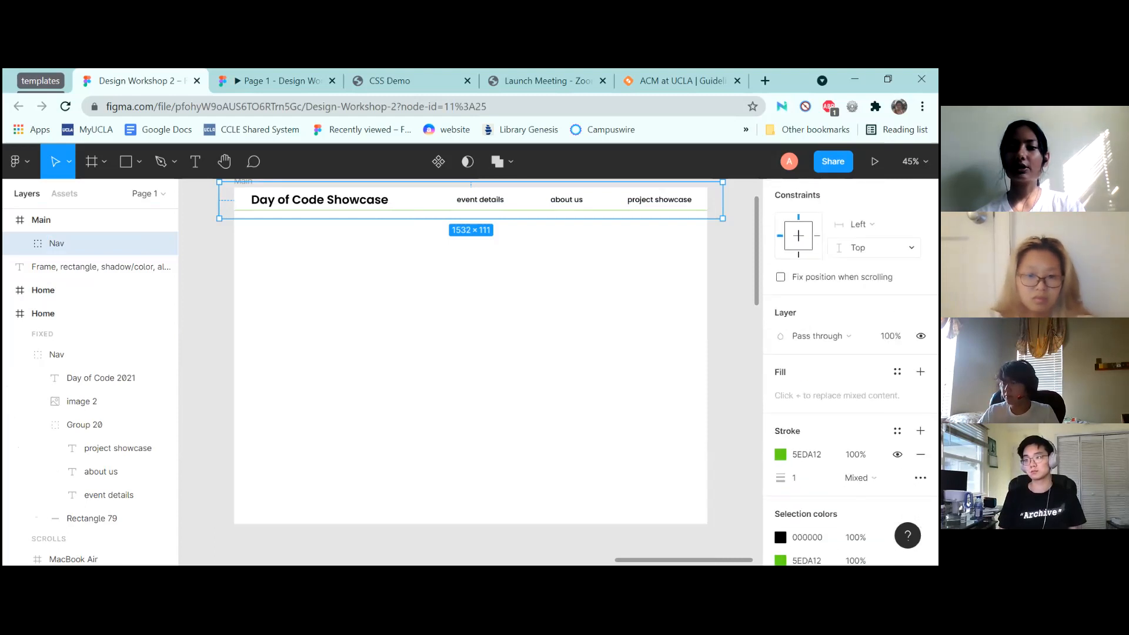
left_click(781, 277)
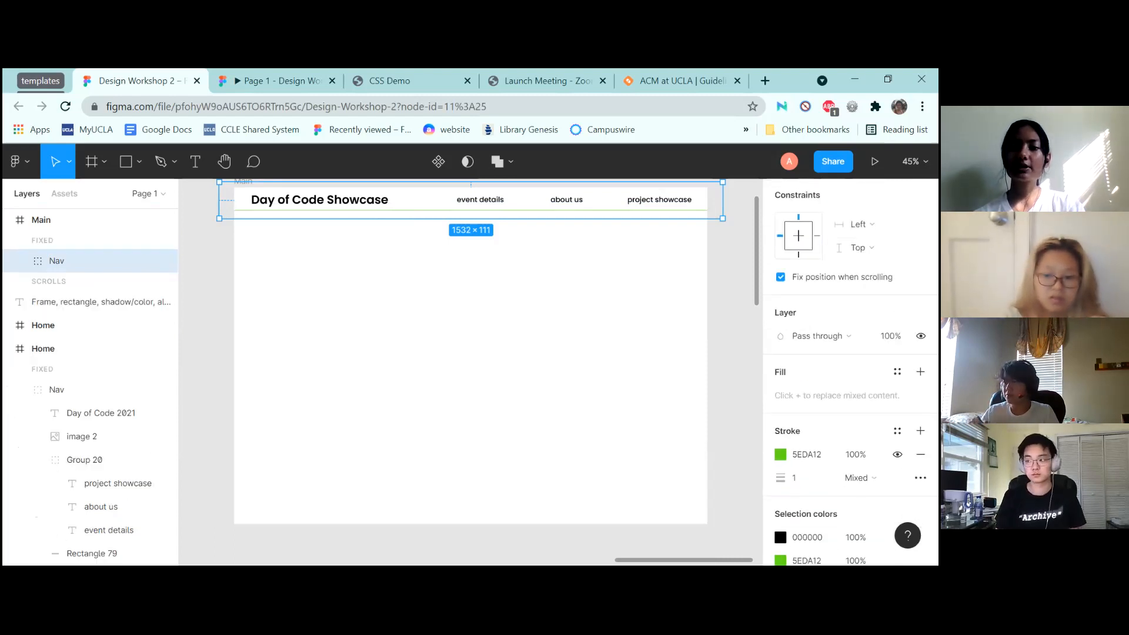
left_click(279, 70)
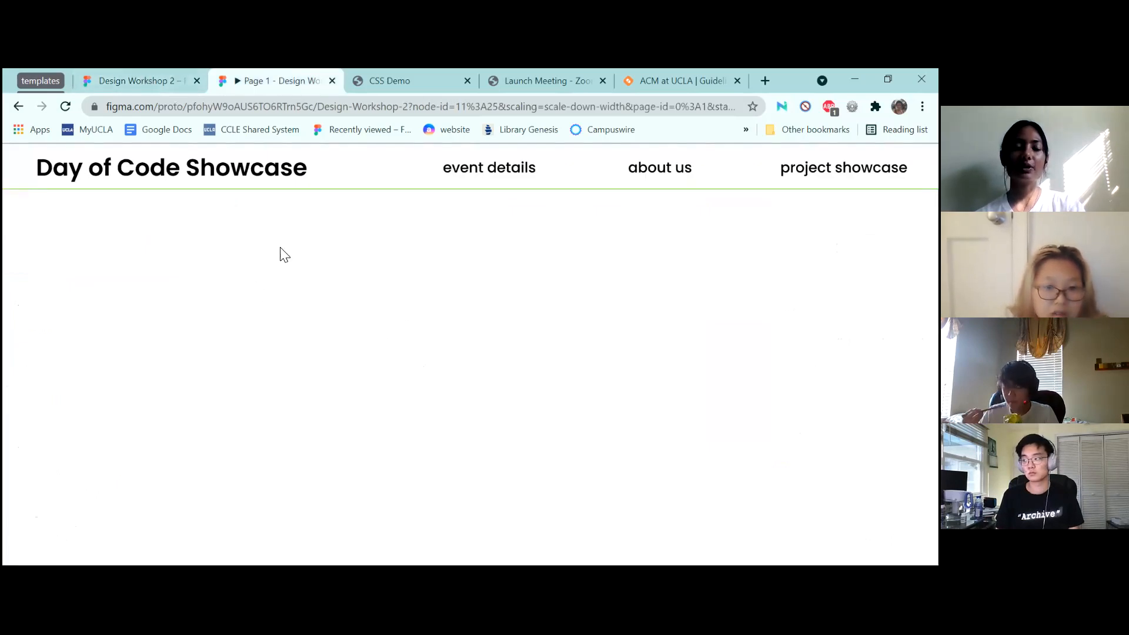
Select the lorem ipsum paragraph in the Style Guide frame
left_click(139, 75)
left_click(612, 365)
scroll(612, 365, "down", 6)
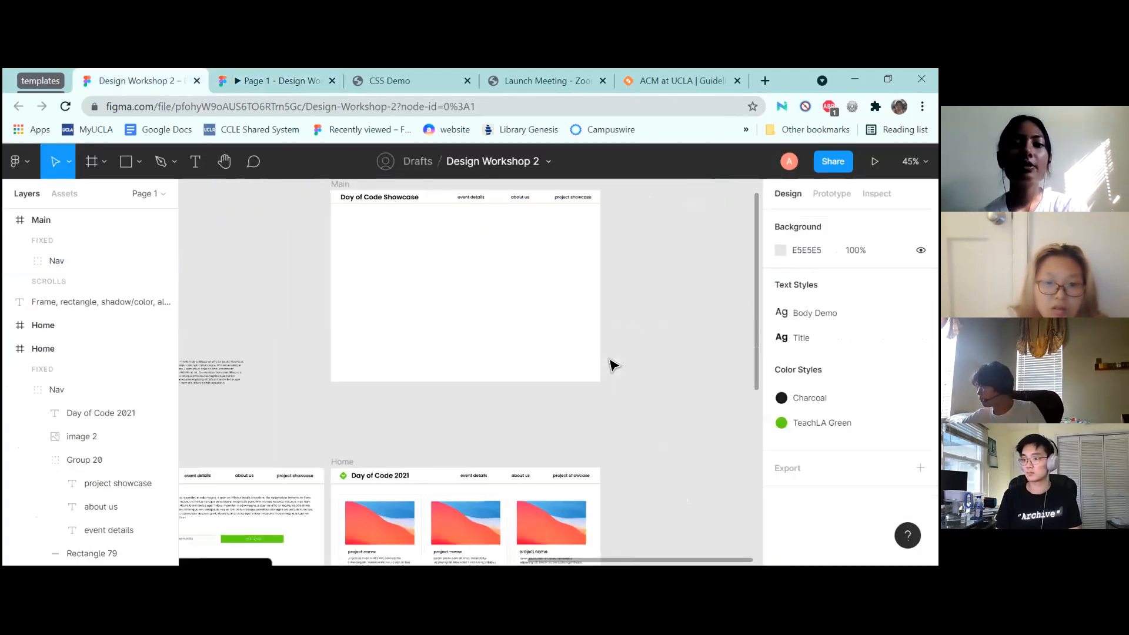
scroll(611, 364, "up", 6)
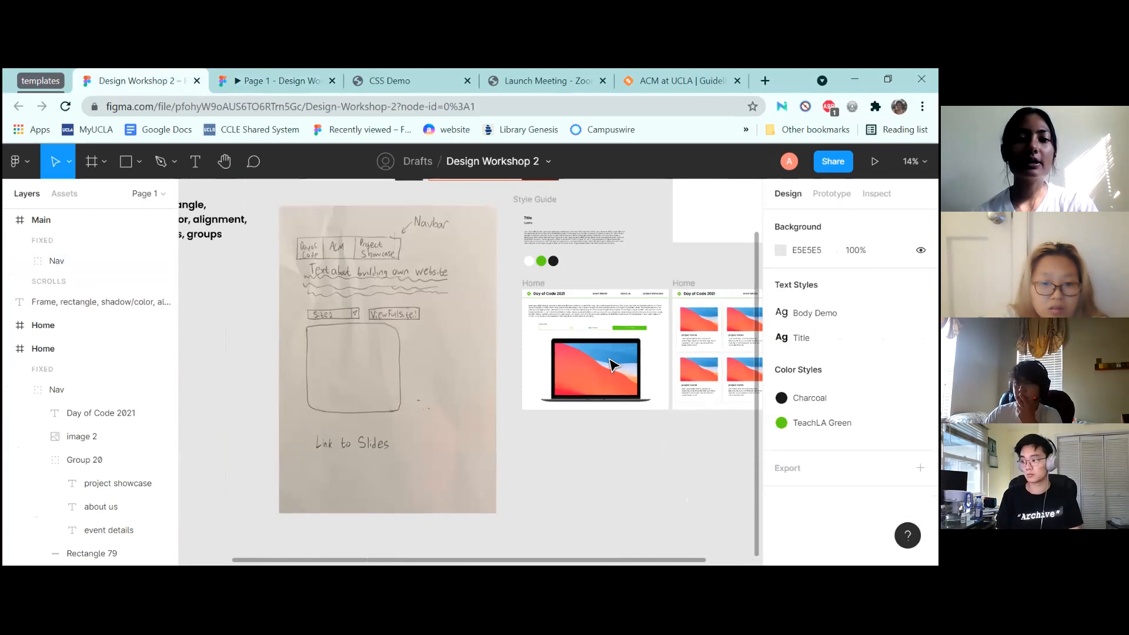
scroll(612, 365, "down", 3)
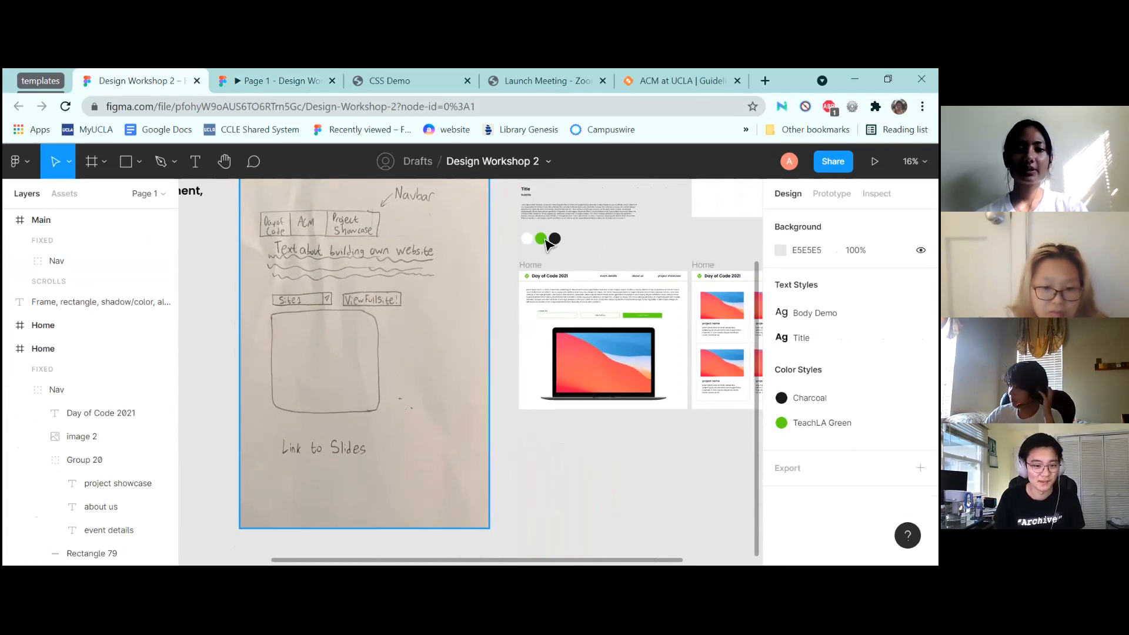
left_click(576, 214)
scroll(591, 256, "right", 4)
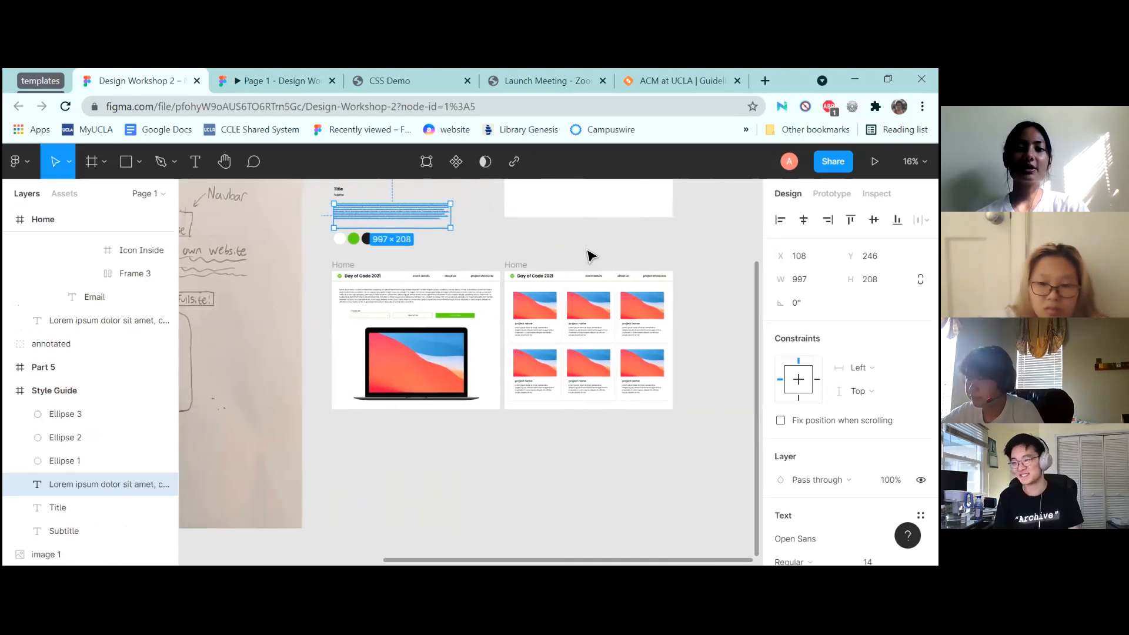
scroll(591, 256, "up", 3)
scroll(591, 256, "up", 3)
scroll(590, 255, "up", 3)
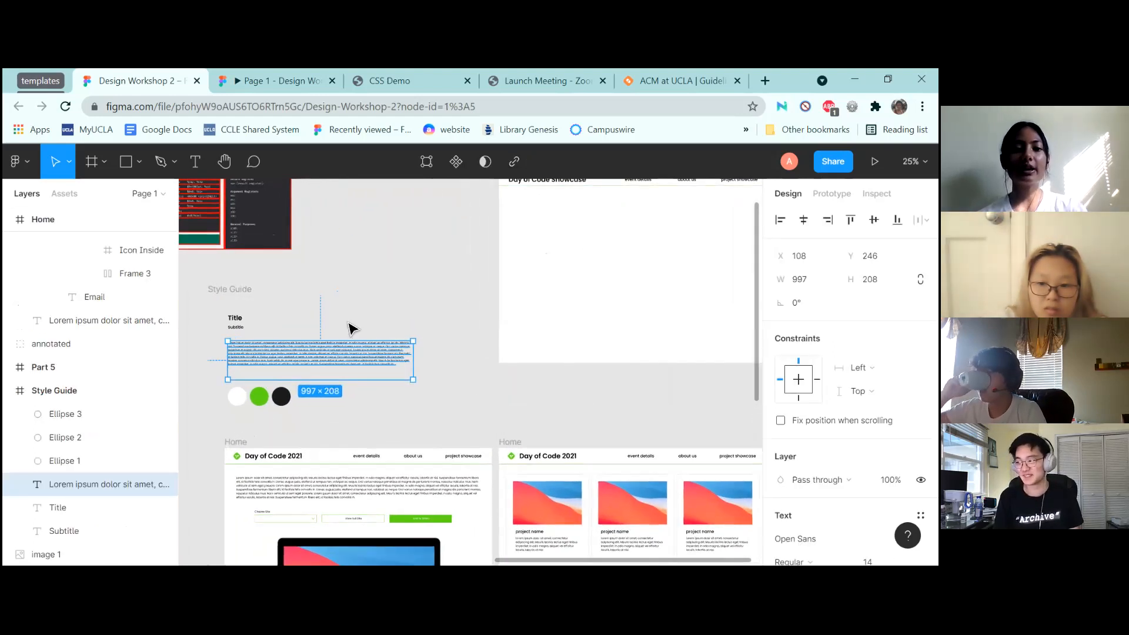
left_click(390, 328)
left_click(336, 355)
scroll(540, 301, "right", 1)
scroll(540, 302, "right", 1)
scroll(540, 301, "up", 1)
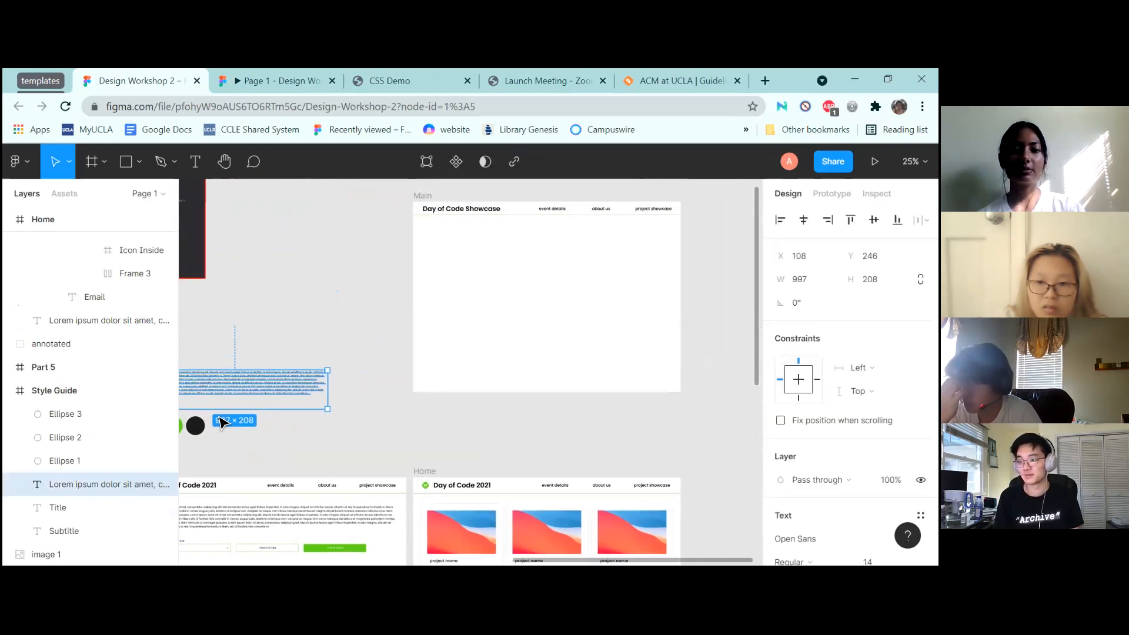
Move the paragraph into Main below the nav bar and widen it to 1341 px
left_click_drag(220, 394, 499, 242)
scroll(523, 247, "up", 4)
scroll(524, 246, "up", 1)
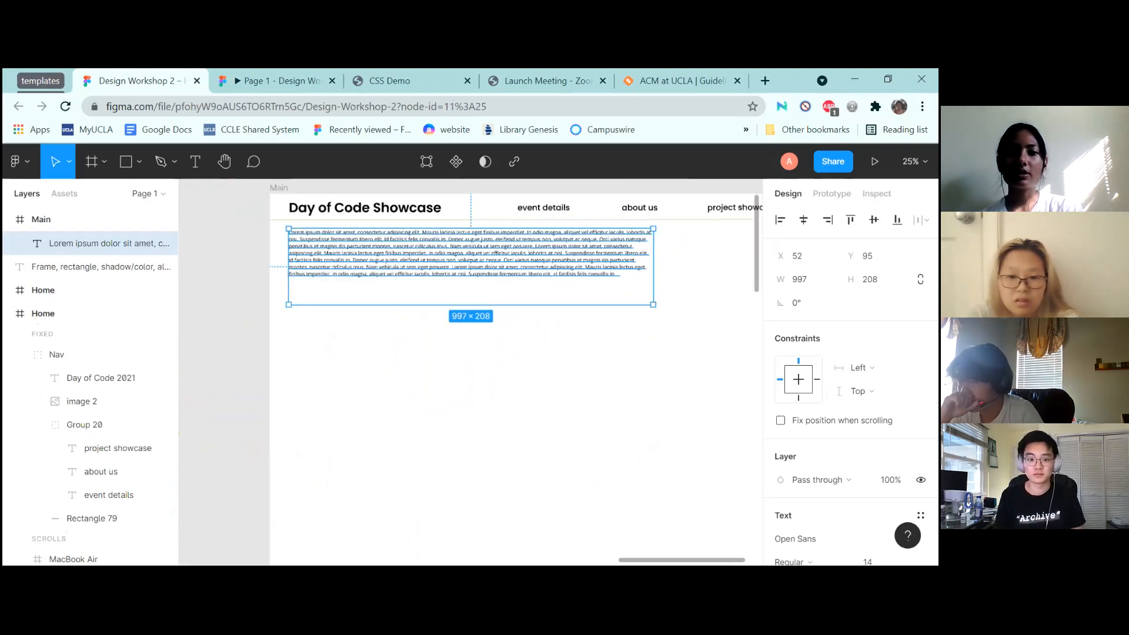
scroll(523, 247, "down", 1)
scroll(281, 276, "down", 2)
key("shift+Down")
key("shift+Down")
key("shift+Down")
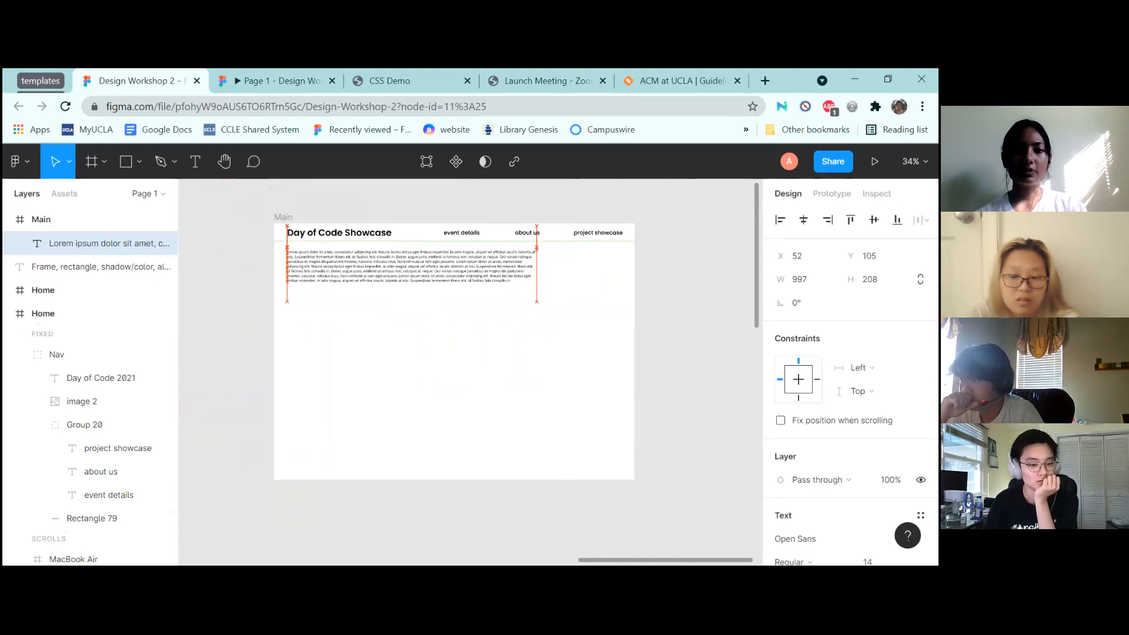
left_click_drag(547, 277, 624, 280)
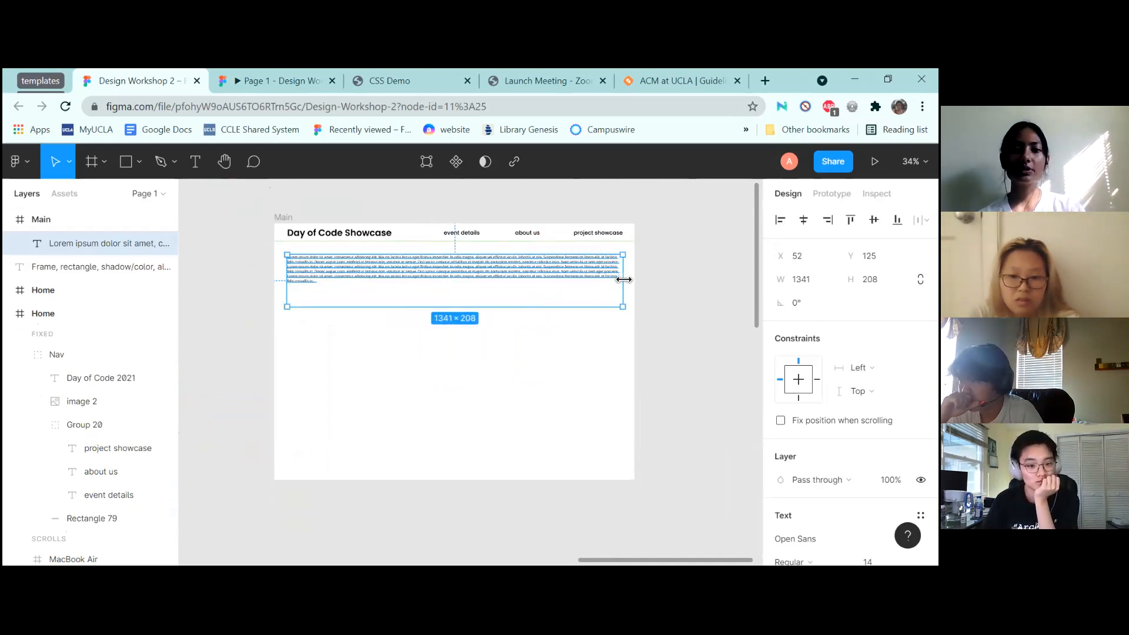
left_click(681, 241)
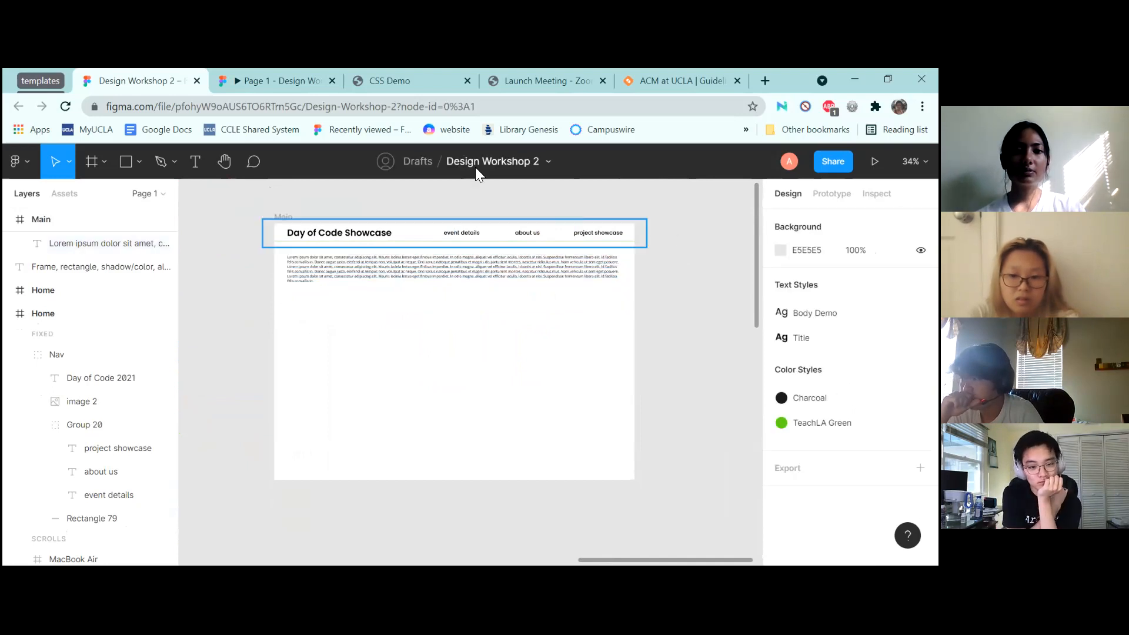
Preview the prototype to check the body text, then zoom to fit all frames
left_click(260, 75)
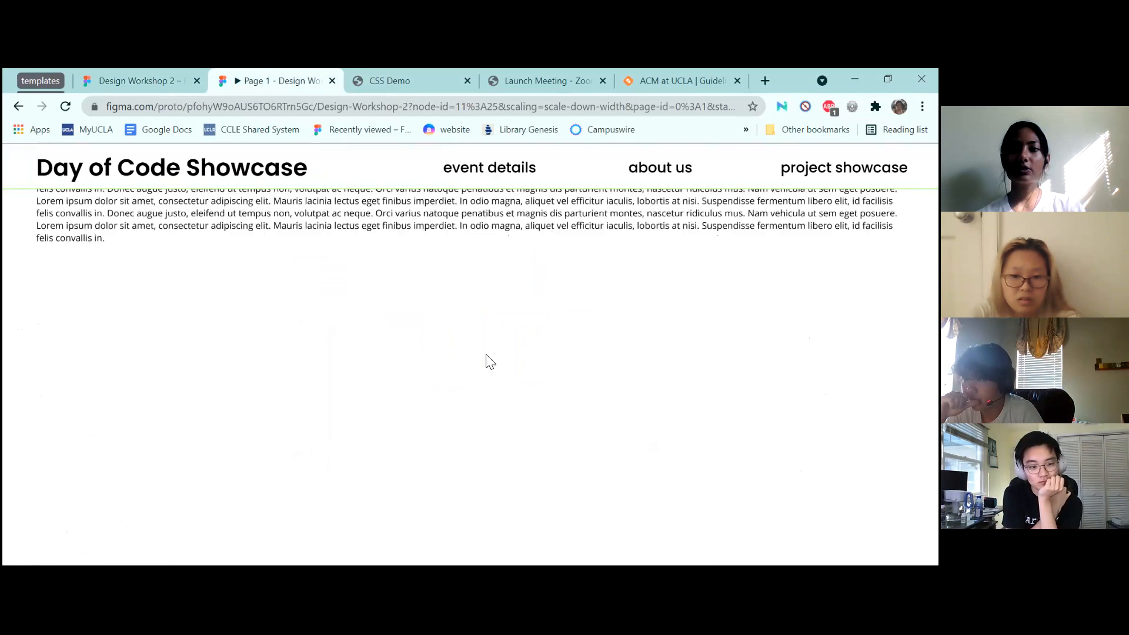
scroll(488, 360, "down", 3)
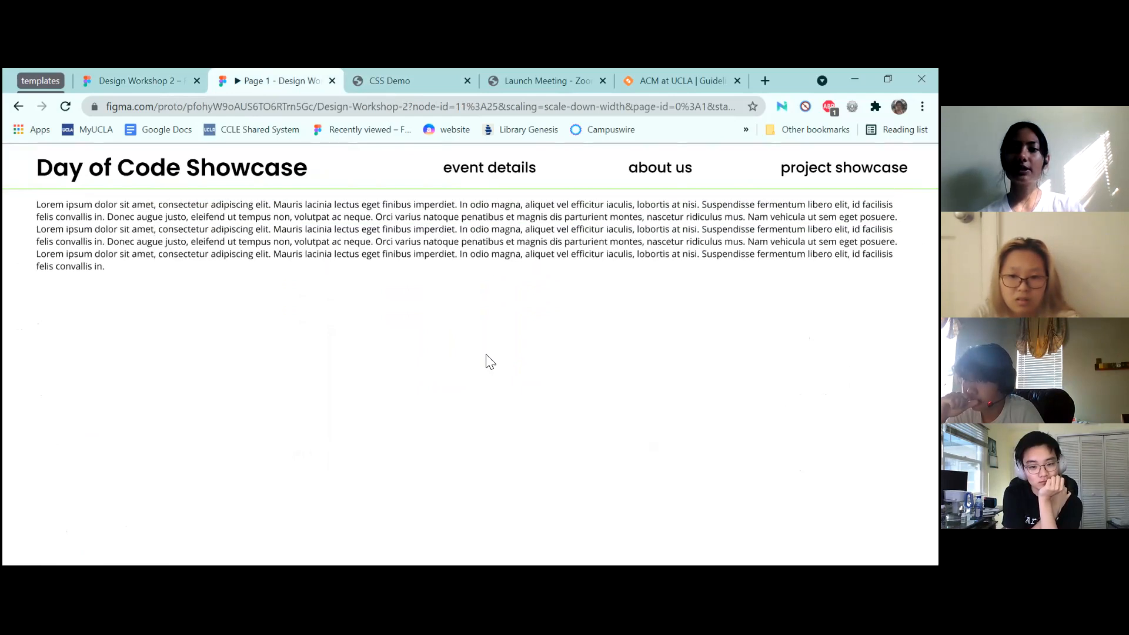
scroll(394, 371, "up", 3)
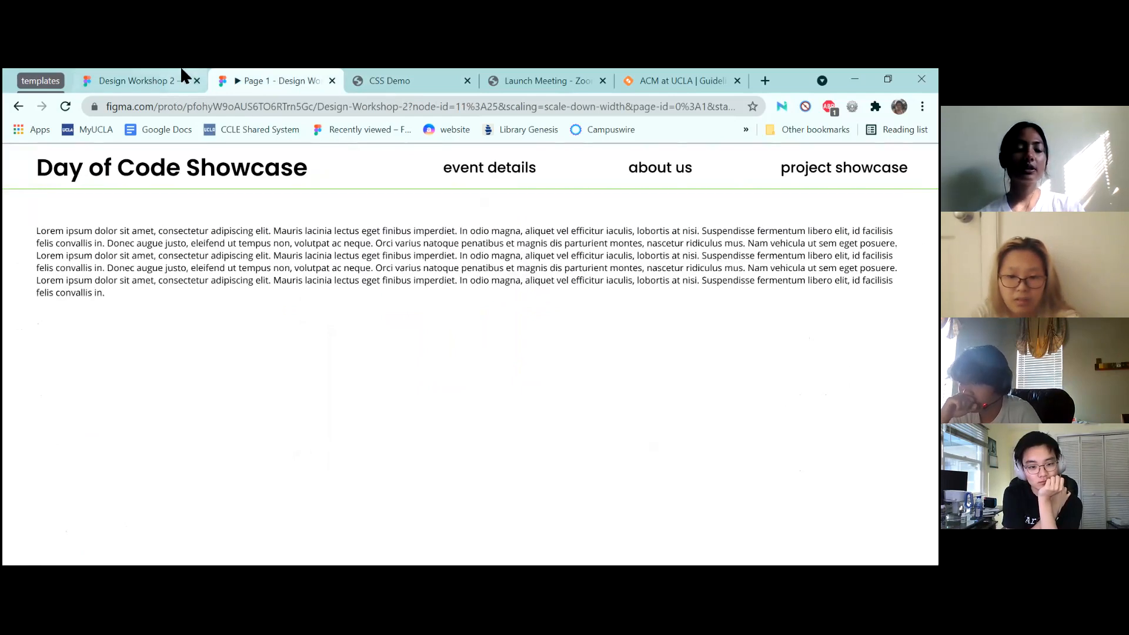
left_click(140, 80)
key("Escape")
key("shift+1")
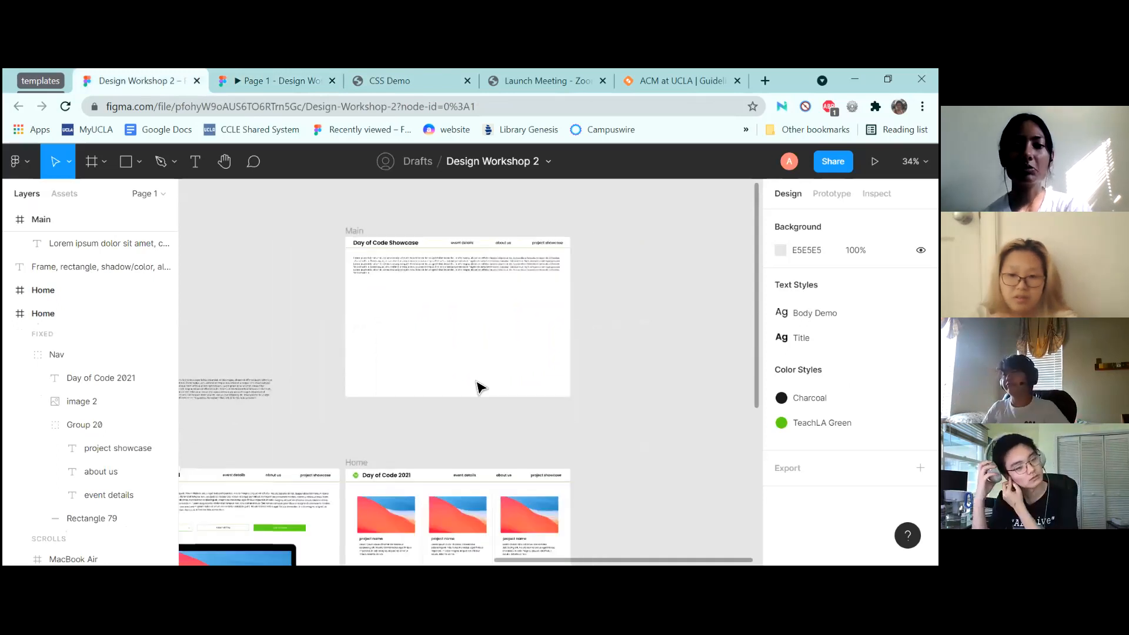
scroll(481, 388, "up", 5)
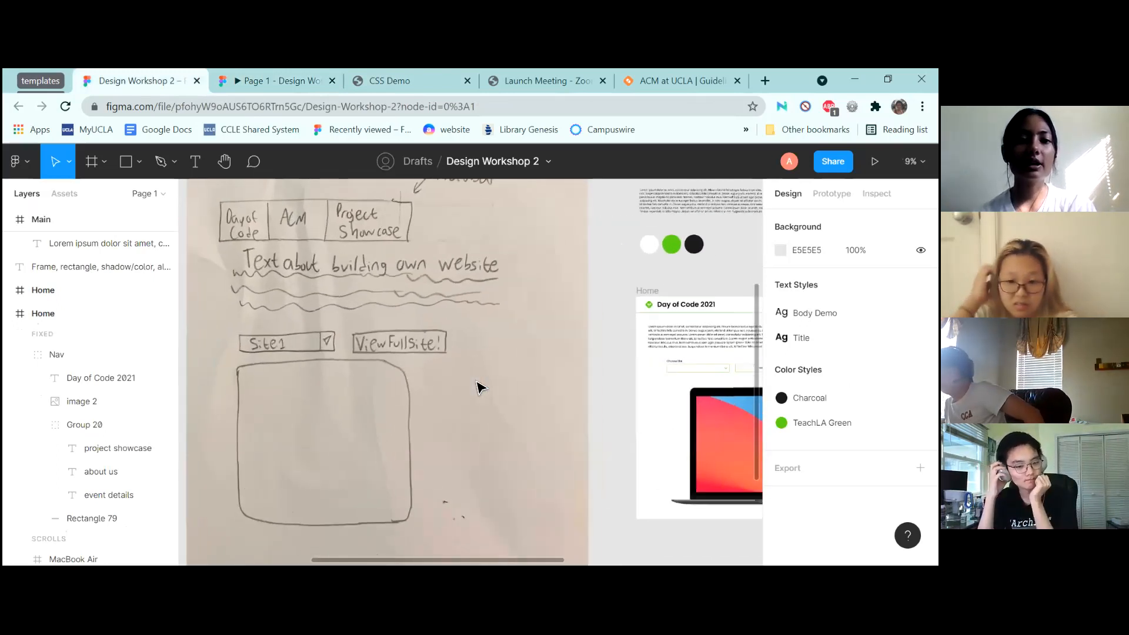
scroll(481, 388, "down", 2)
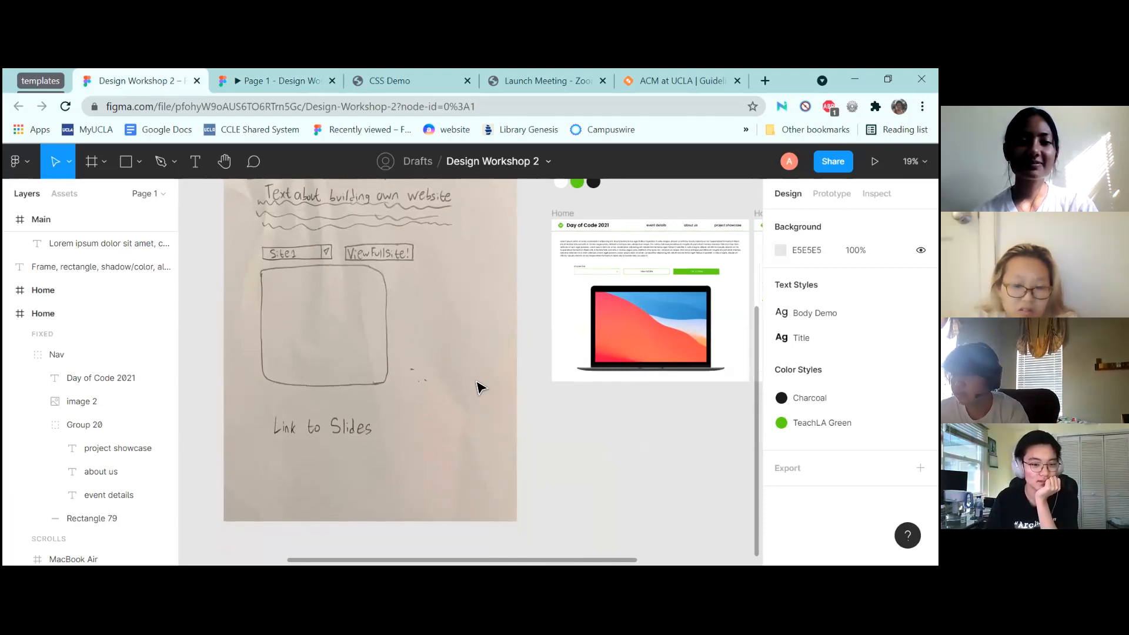
scroll(480, 387, "up", 5)
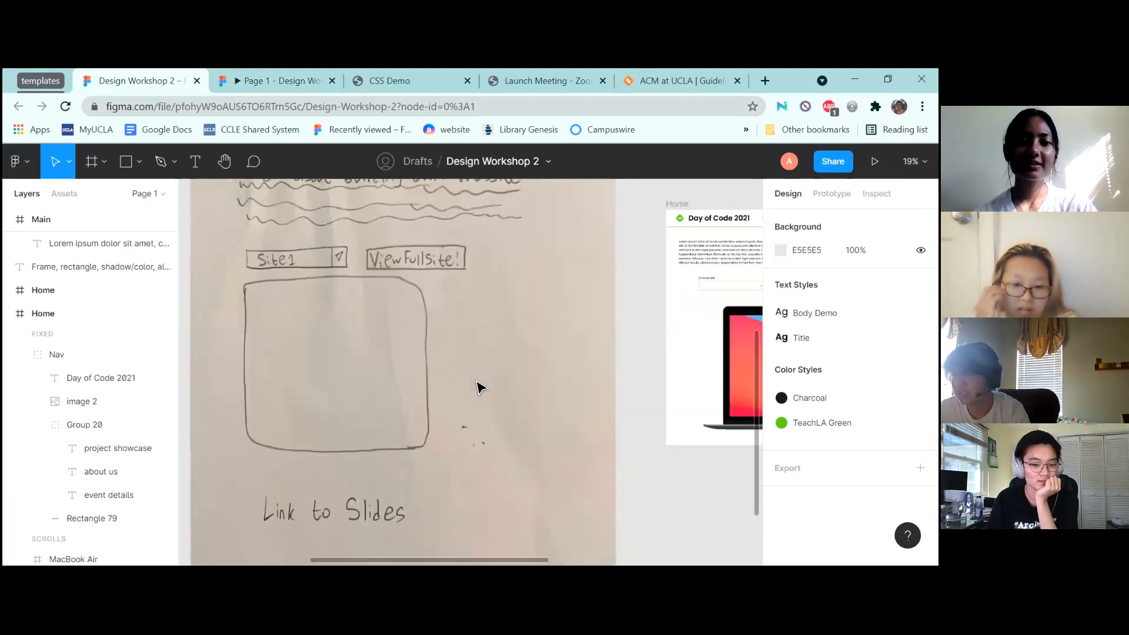
scroll(479, 387, "down", 5)
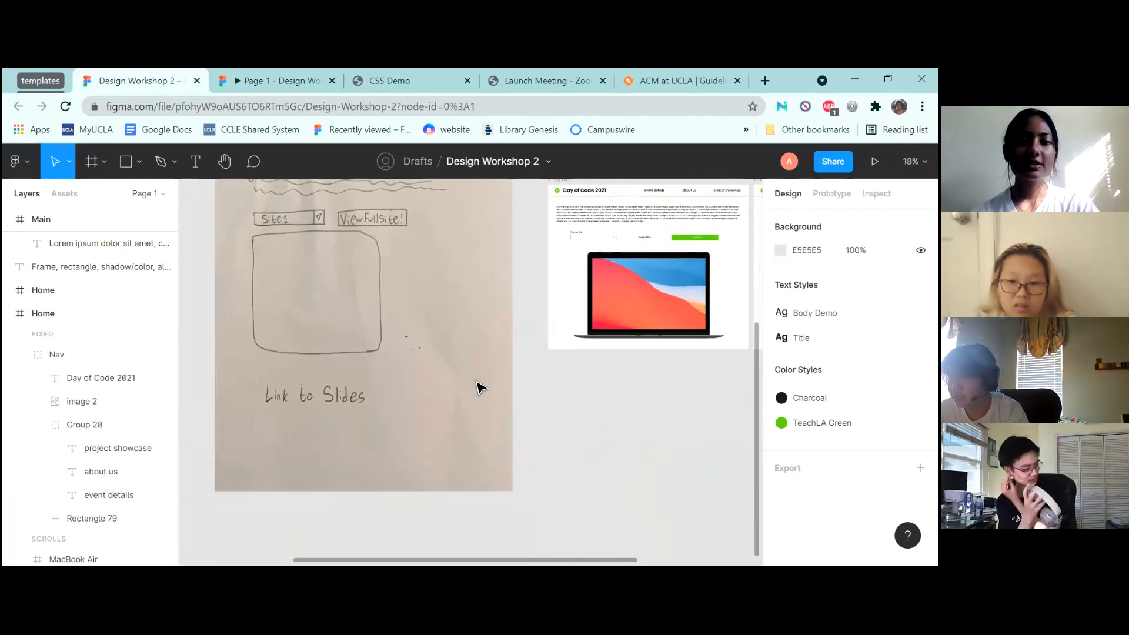
scroll(481, 388, "right", 2)
scroll(481, 388, "up", 5)
scroll(480, 387, "up", 3)
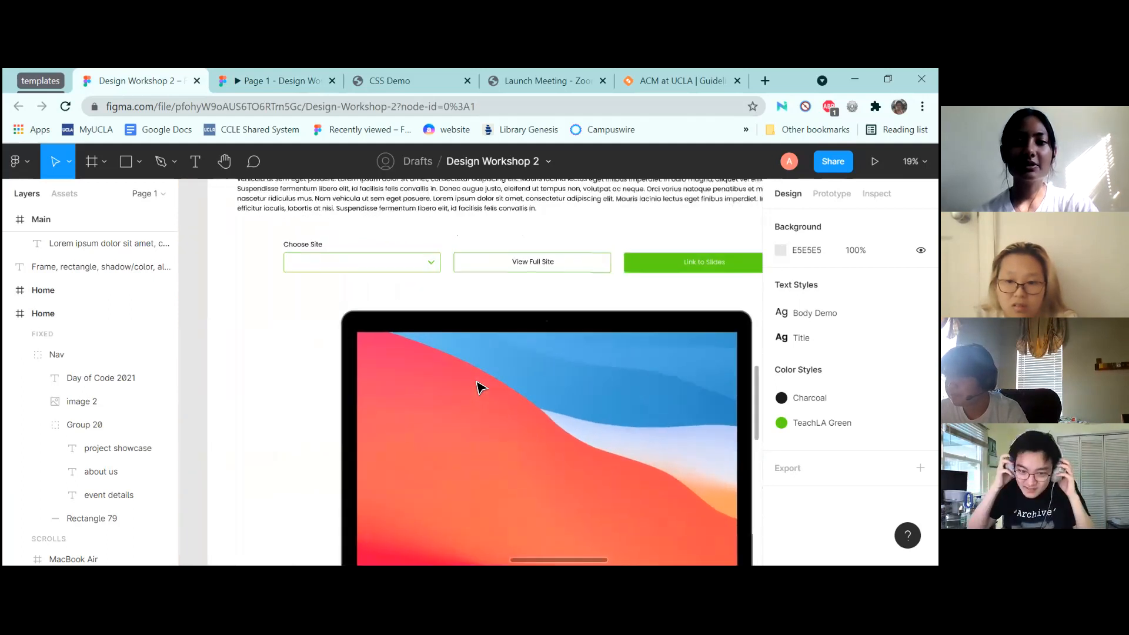
scroll(398, 381, "down", 4)
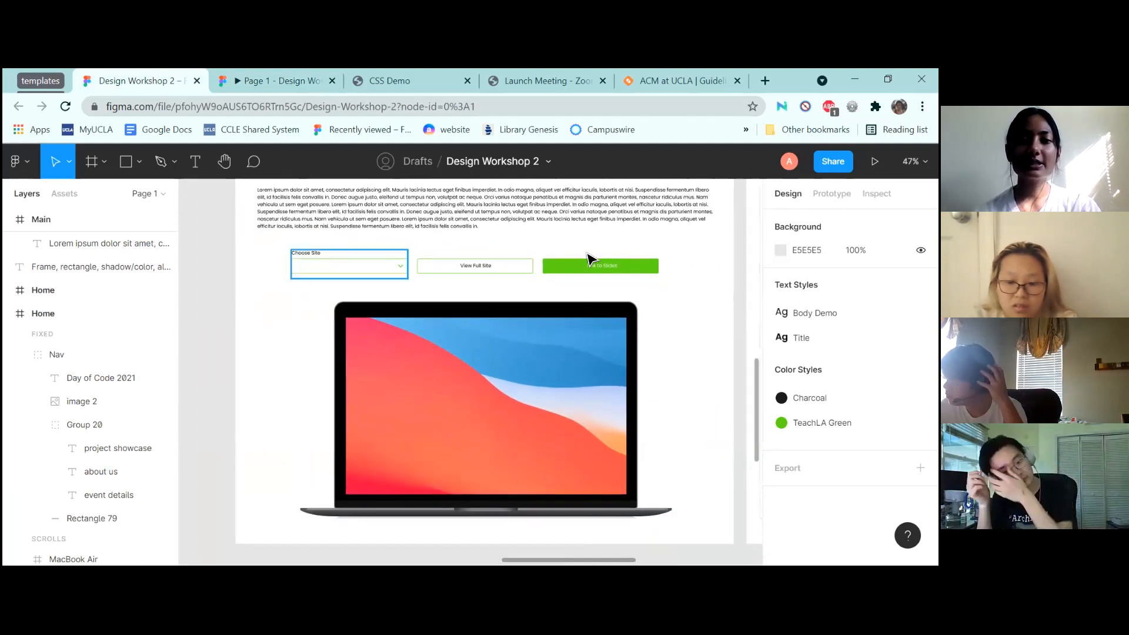
scroll(277, 317, "left", 8)
scroll(472, 308, "down", 5)
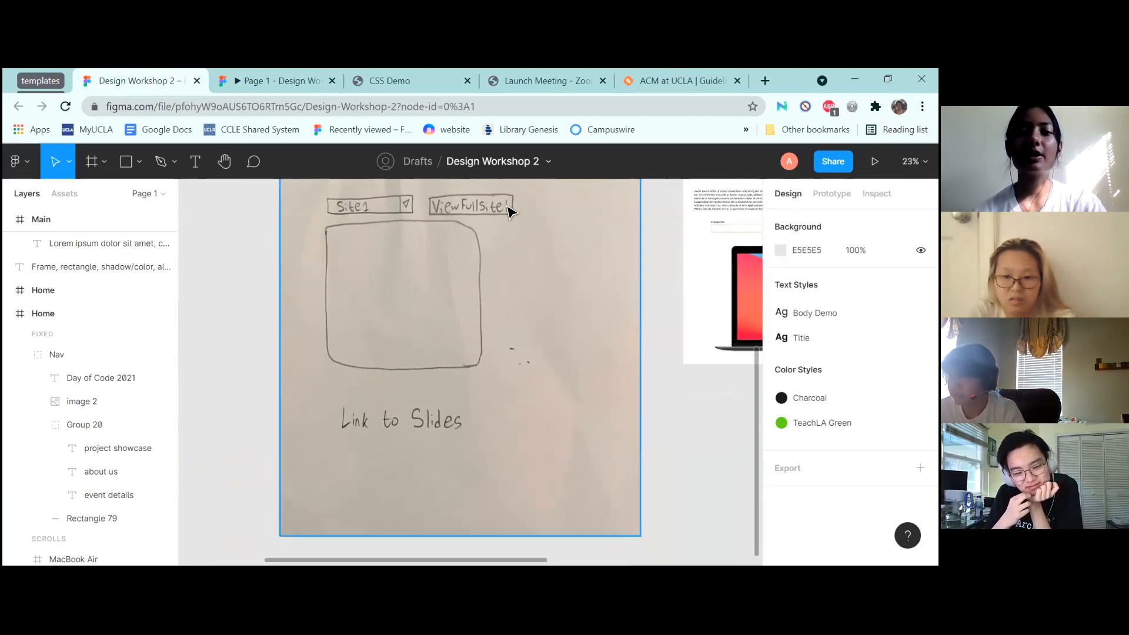
scroll(513, 215, "up", 2)
scroll(513, 215, "down", 1)
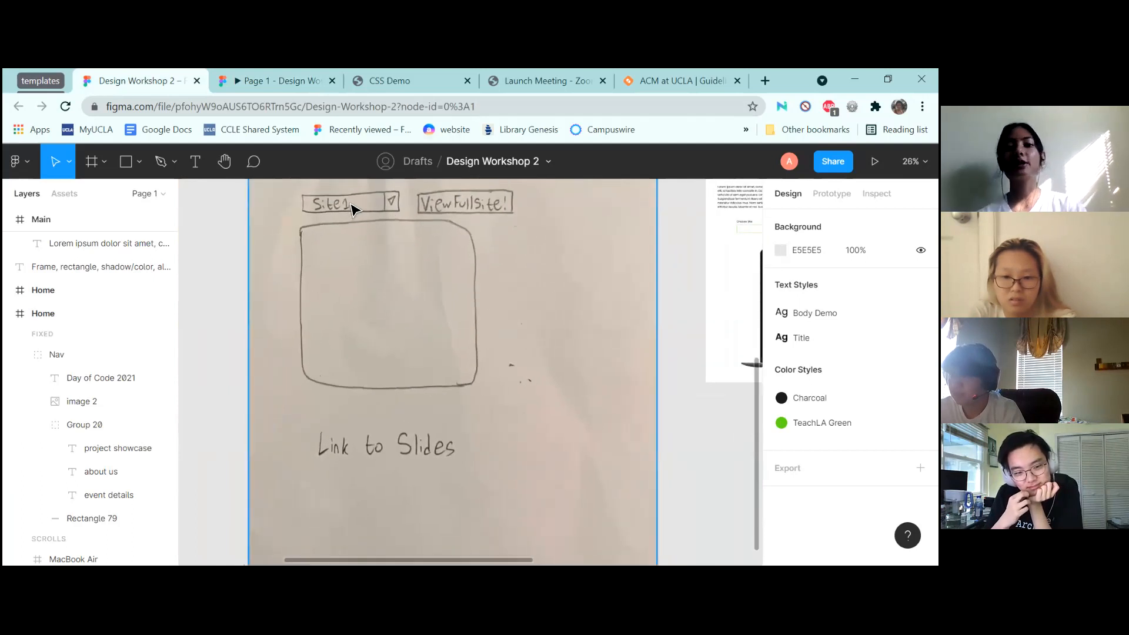
scroll(470, 247, "up", 3)
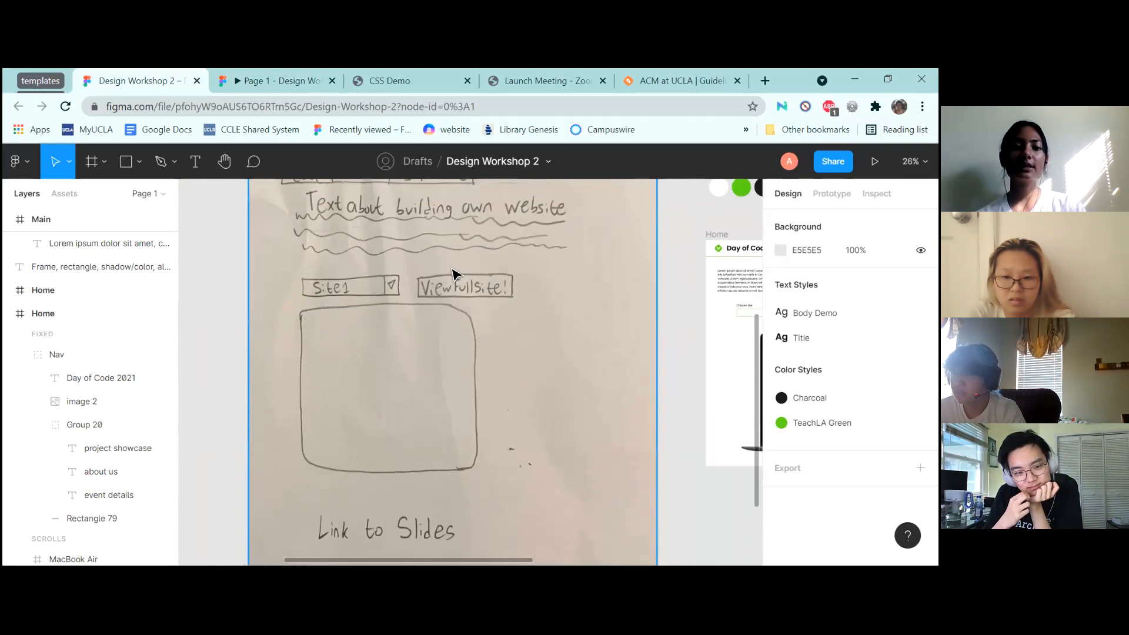
scroll(499, 291, "up", 2)
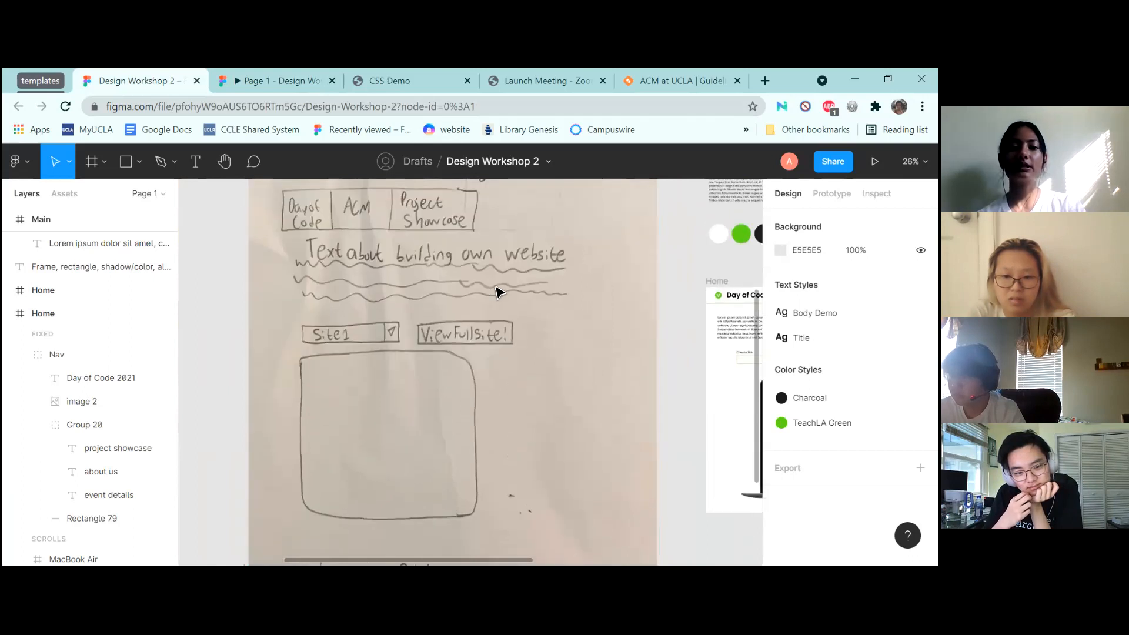
scroll(495, 291, "down", 10)
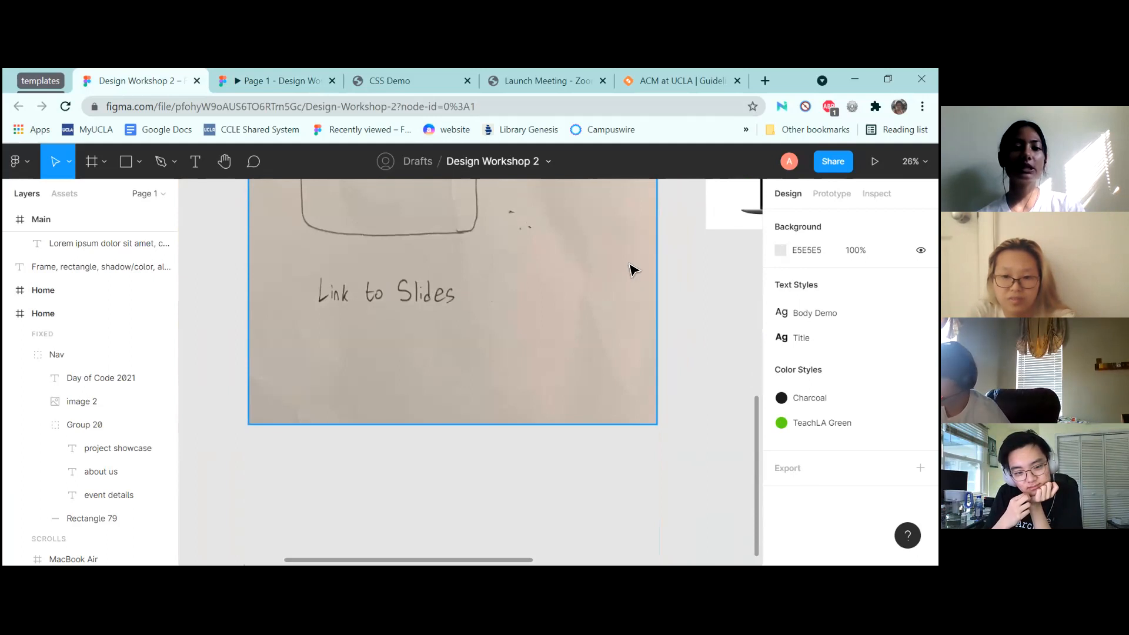
scroll(631, 269, "up", 6)
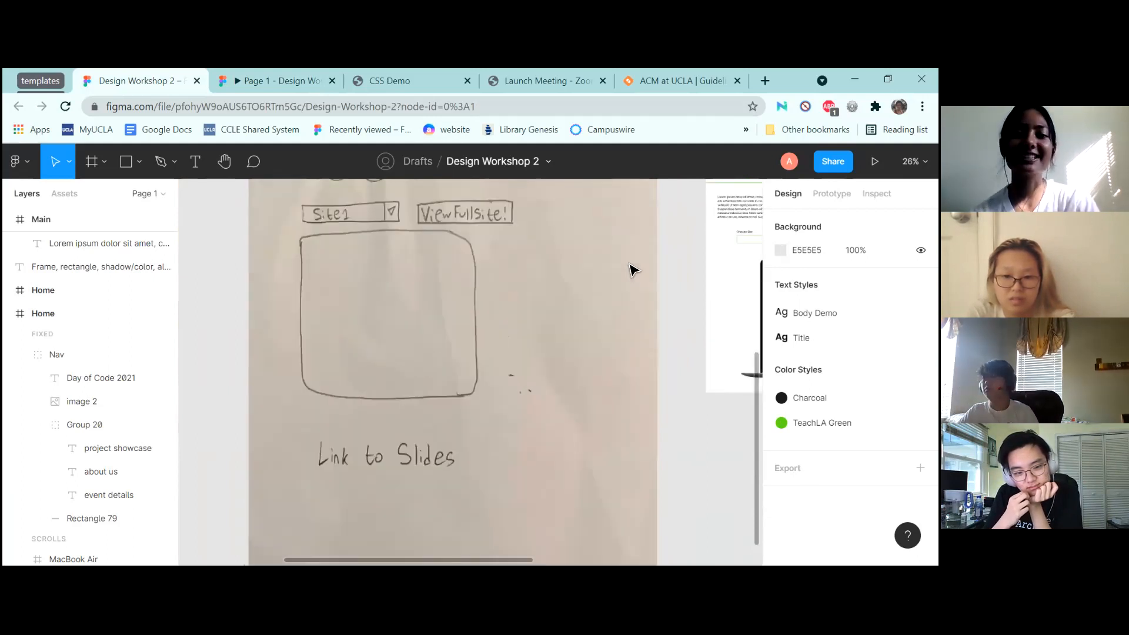
scroll(631, 269, "down", 2)
scroll(630, 269, "up", 2)
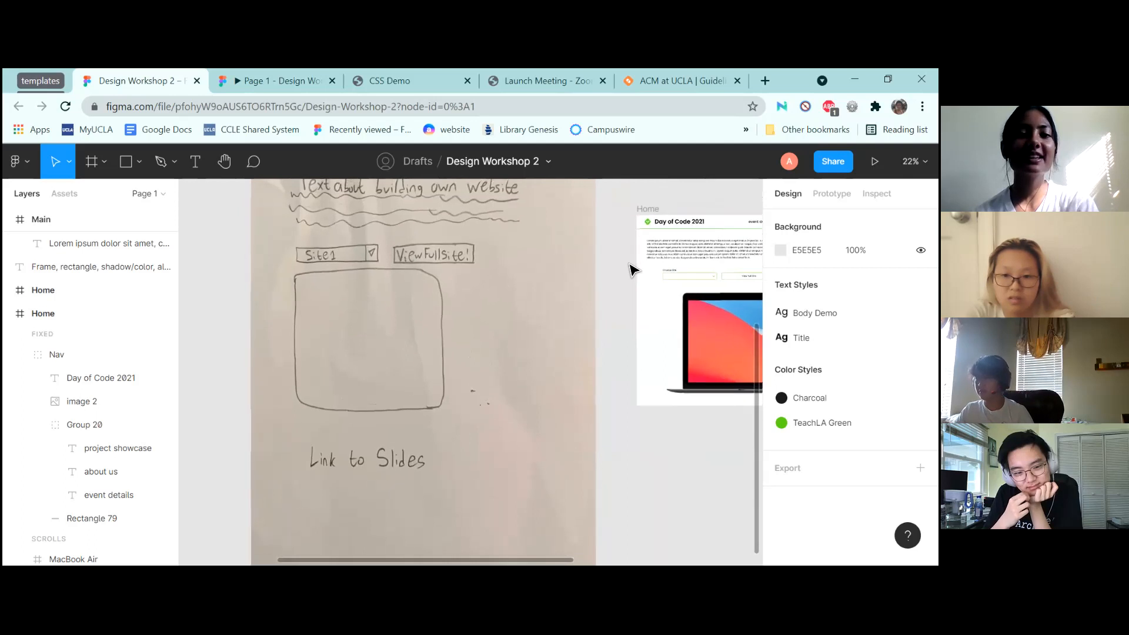
scroll(631, 269, "down", 1)
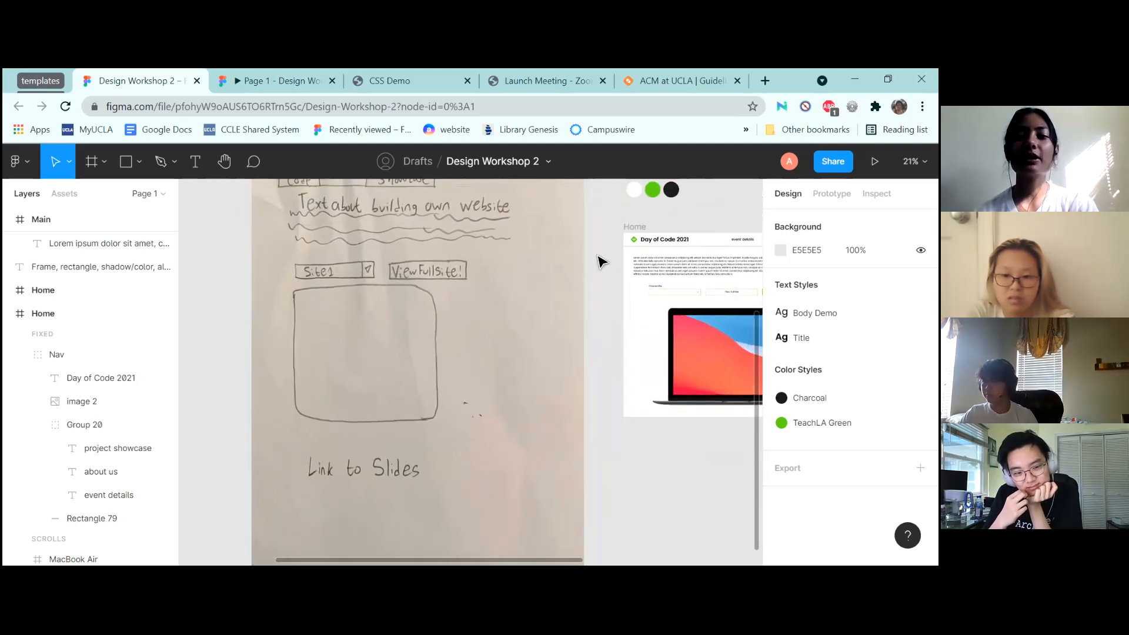
scroll(596, 259, "up", 5)
scroll(596, 258, "up", 6)
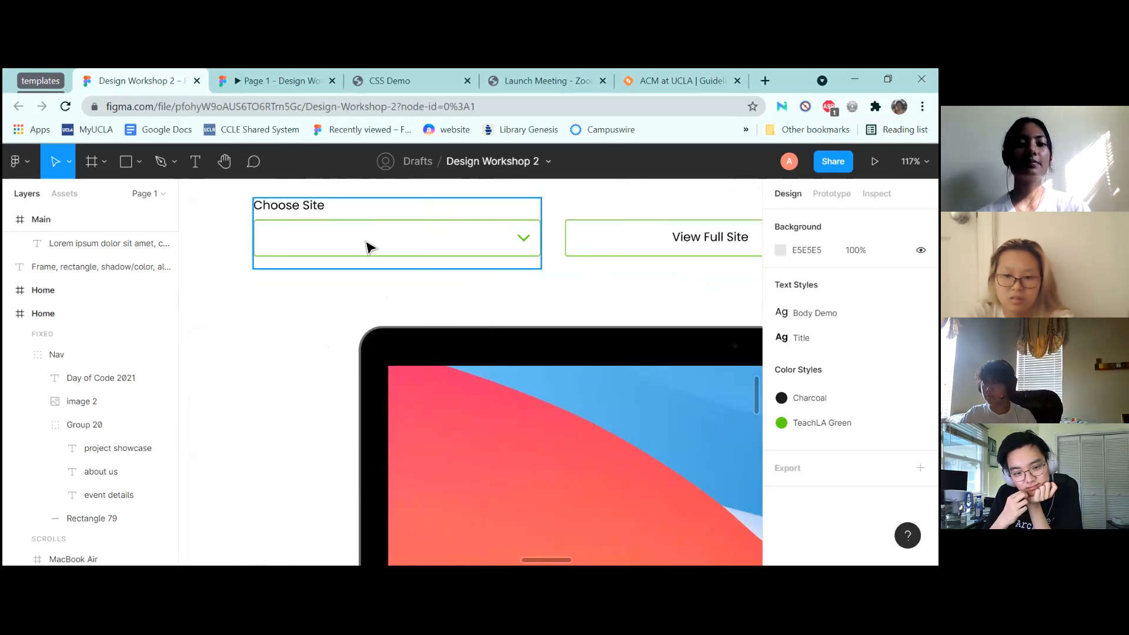
Switch to the Accessible Form Fields community file and duplicate it into Drafts
left_click(366, 245)
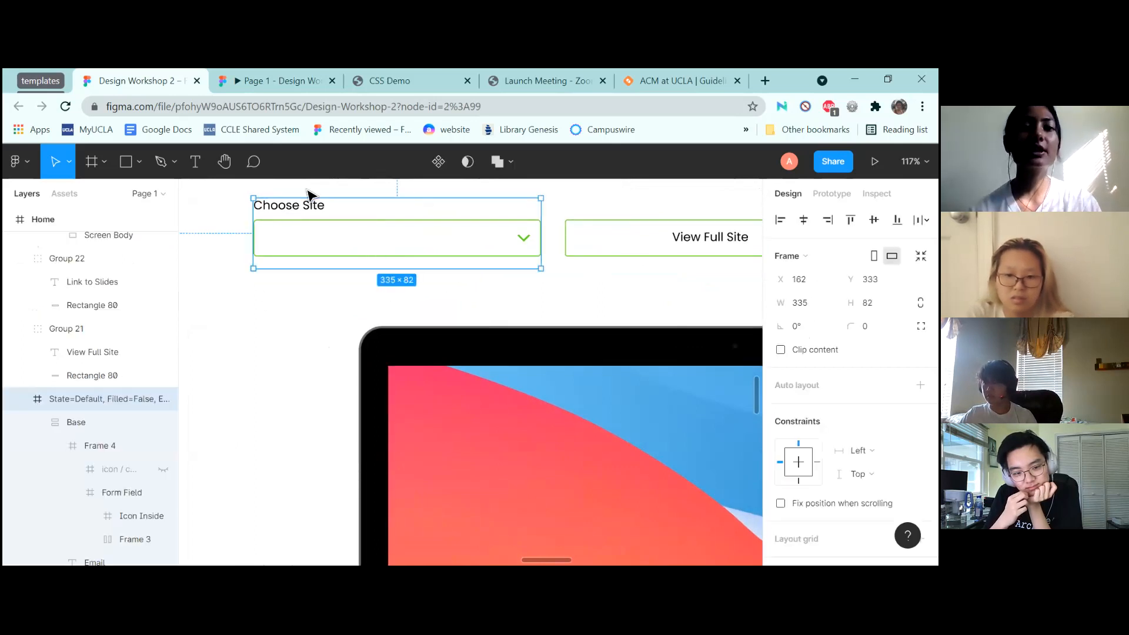
left_click(50, 82)
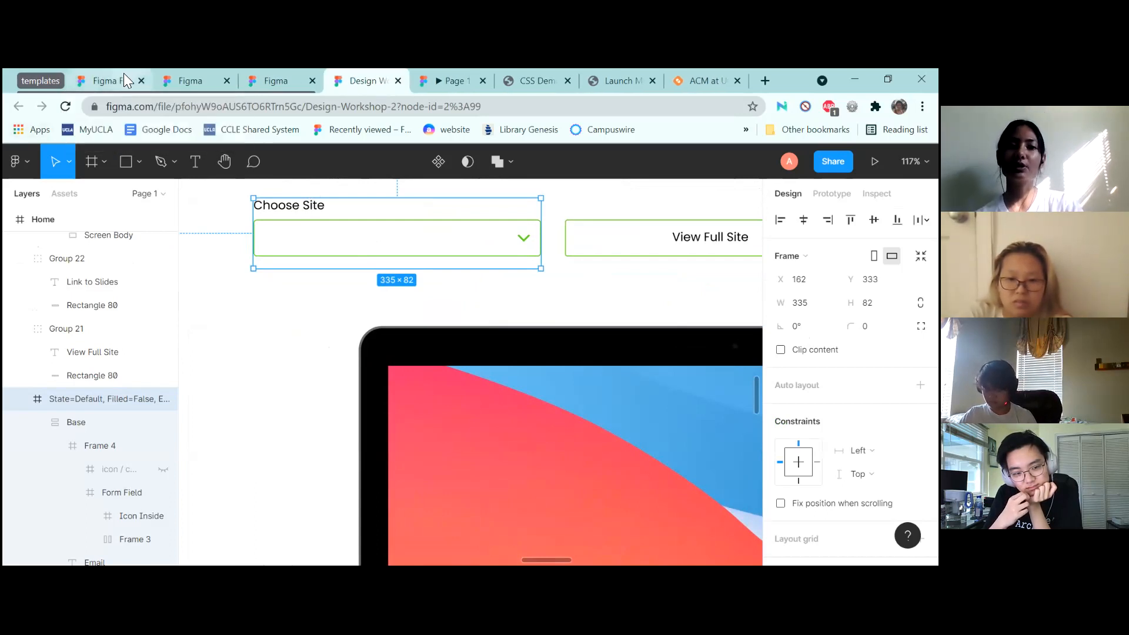
left_click(108, 77)
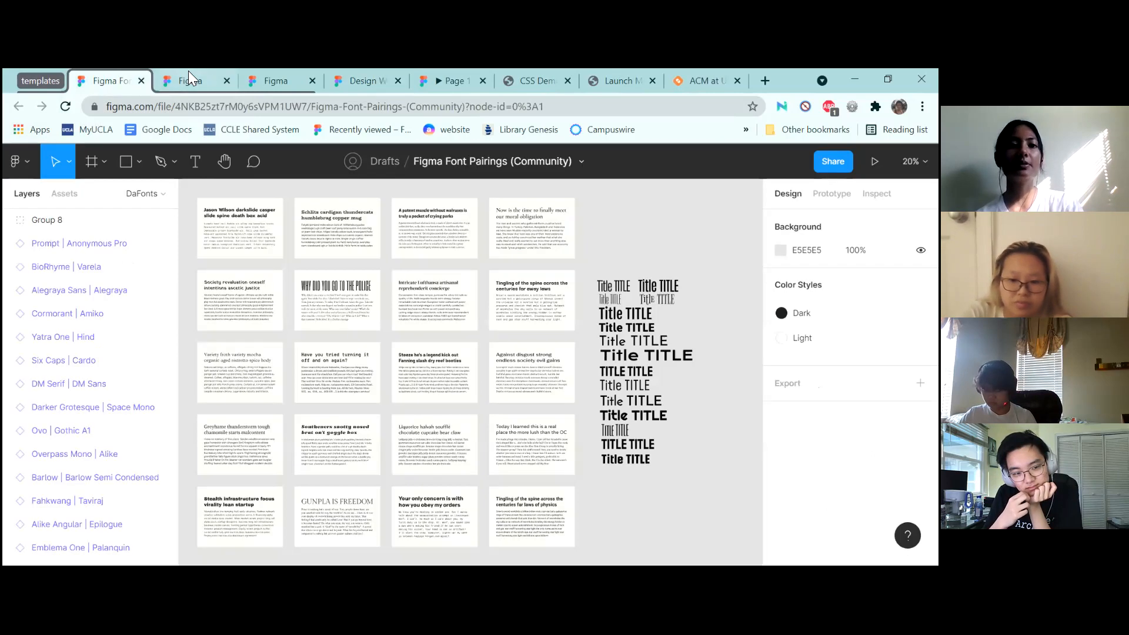
left_click(189, 78)
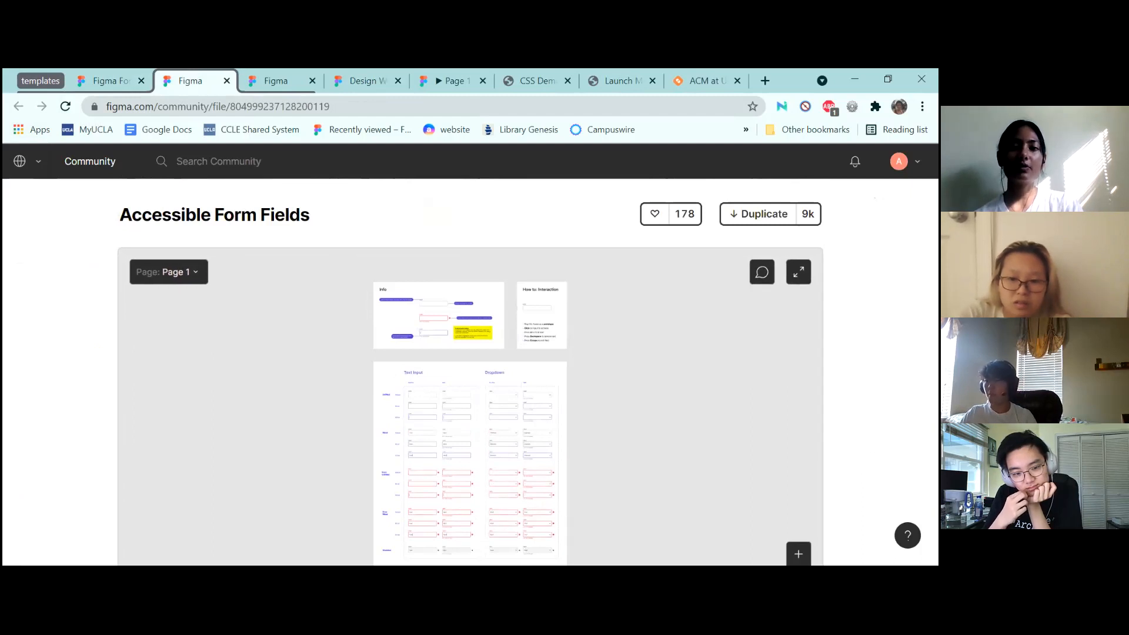
left_click(758, 214)
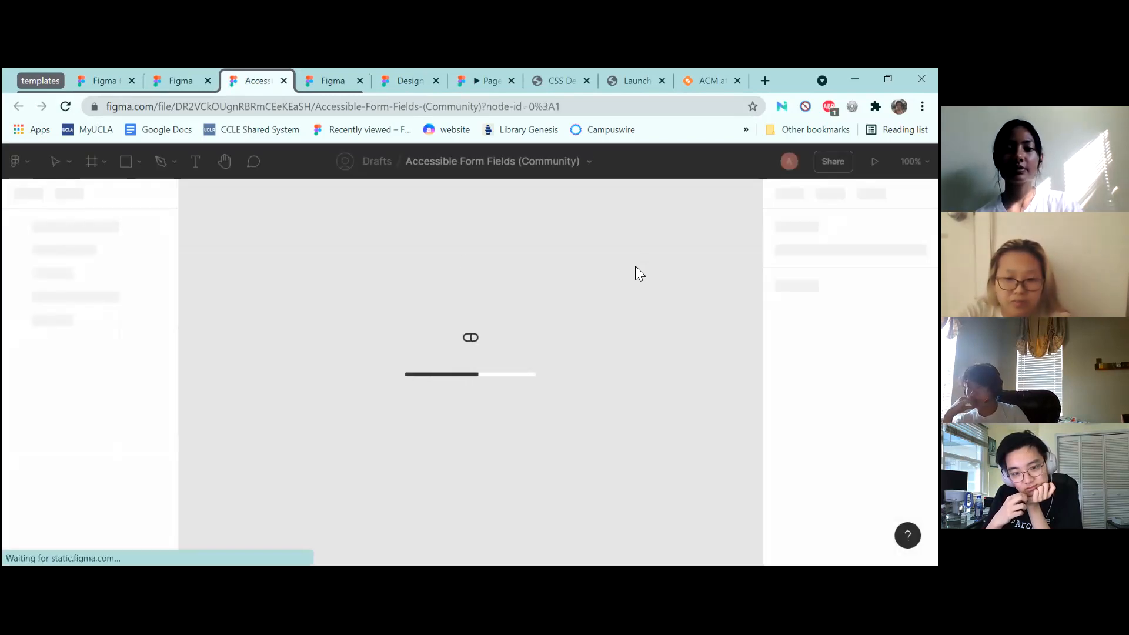
Select a hover-state dropdown form field in the Accessible Form Fields file
scroll(635, 266, "down", 2)
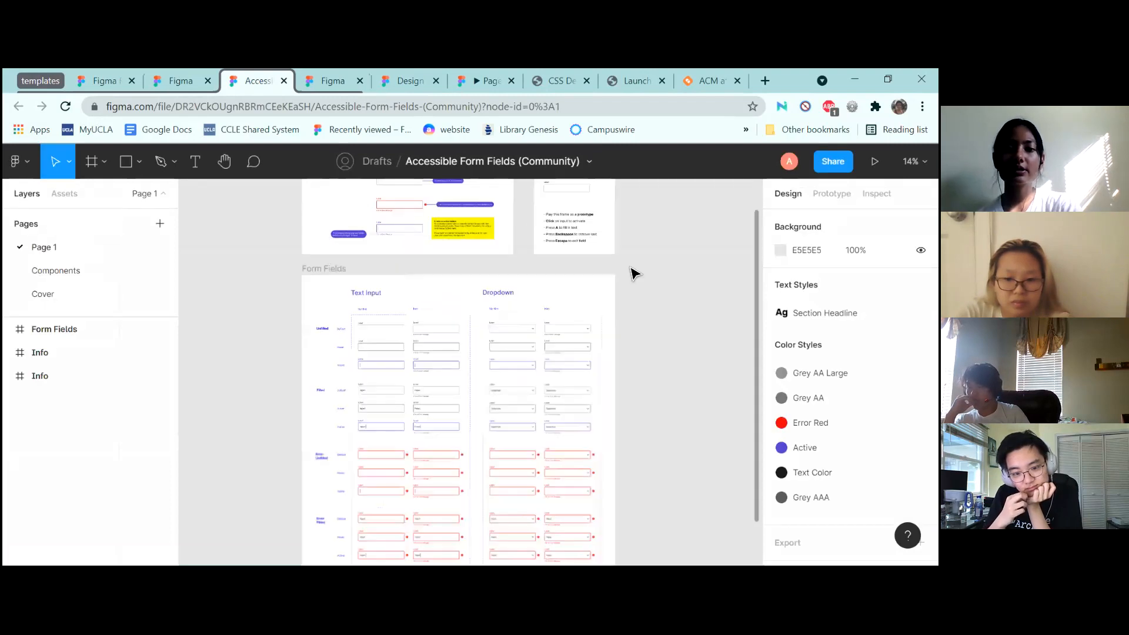
scroll(633, 268, "up", 5)
scroll(634, 272, "up", 5)
left_click(403, 336)
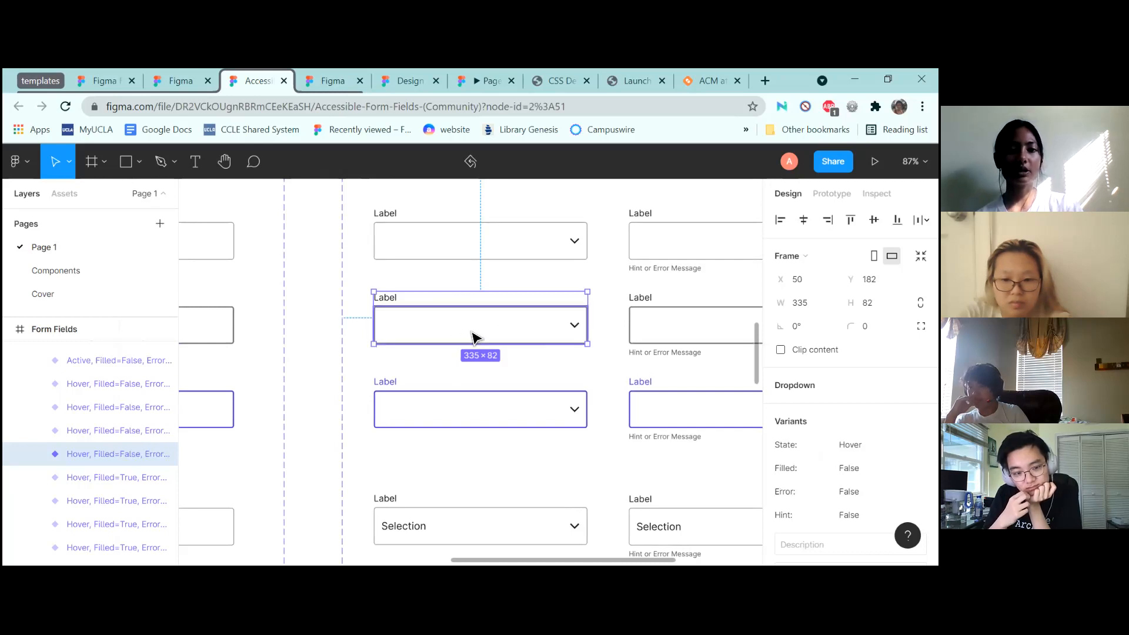
Paste the dropdown into Design Workshop 2's Main frame just below the lorem body text
left_click(320, 79)
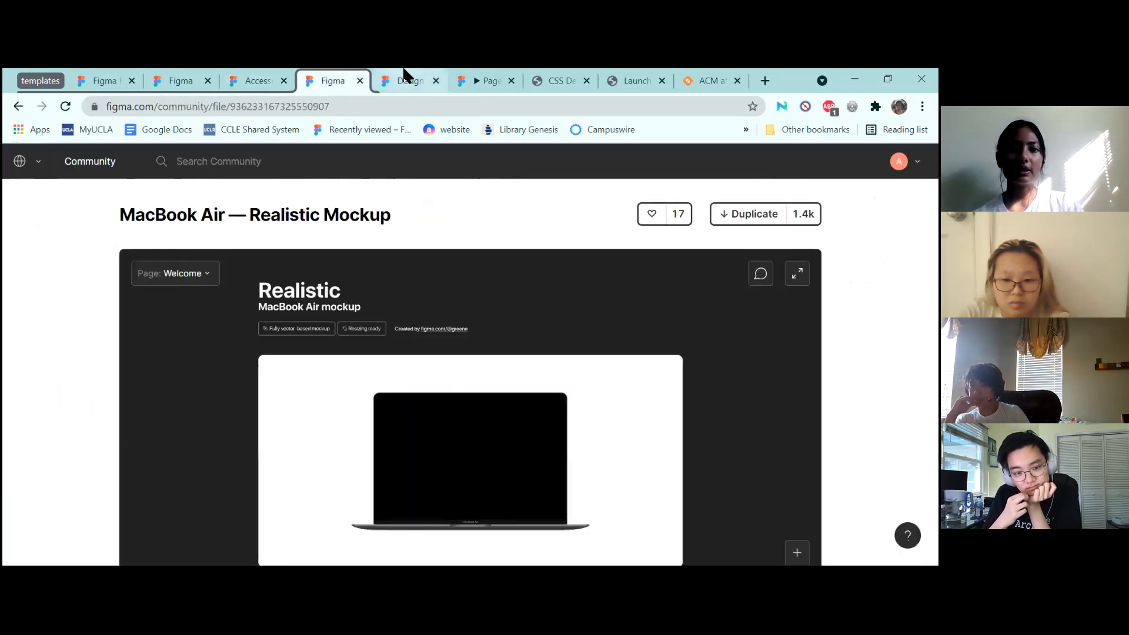
left_click(397, 80)
left_click(41, 81)
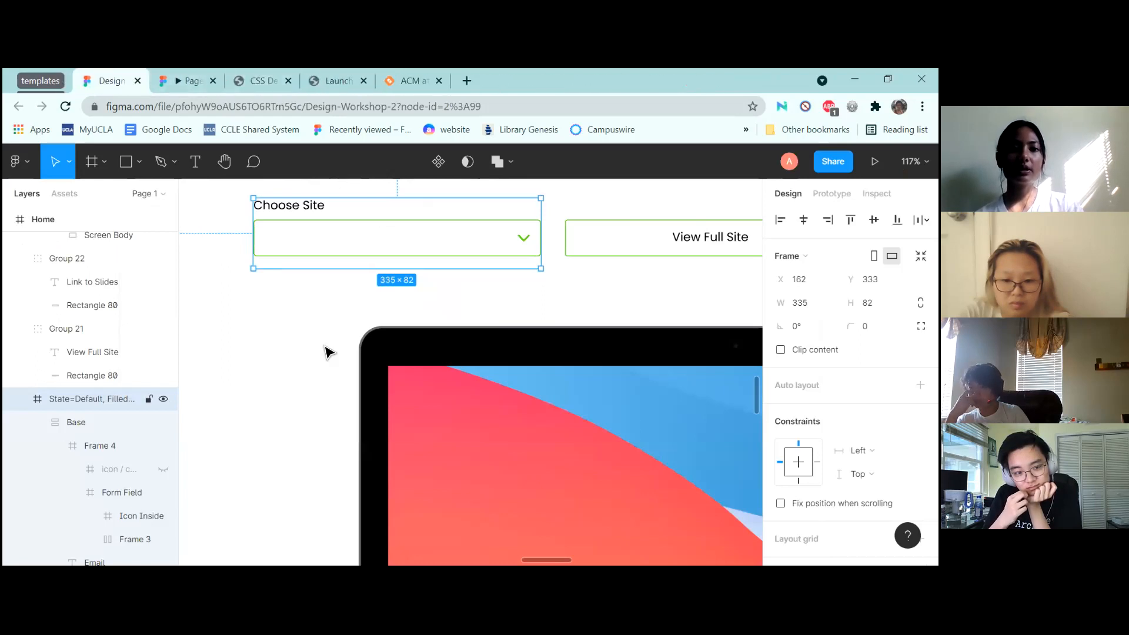
scroll(398, 262, "down", 5)
scroll(401, 265, "down", 3)
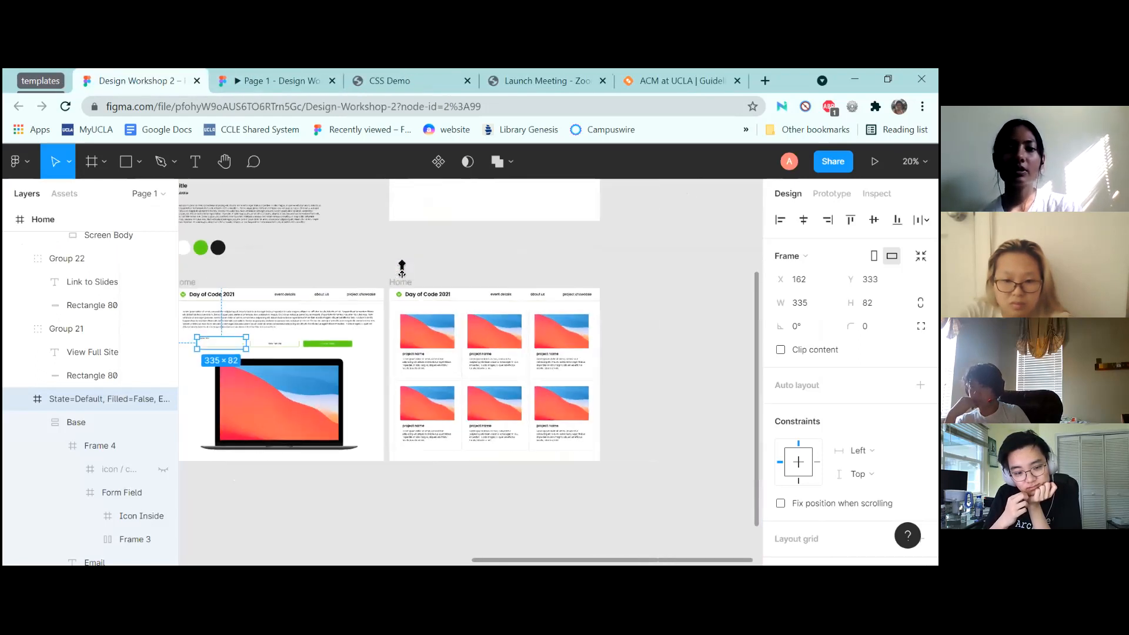
scroll(400, 264, "up", 5)
scroll(427, 330, "up", 3)
left_click(428, 331)
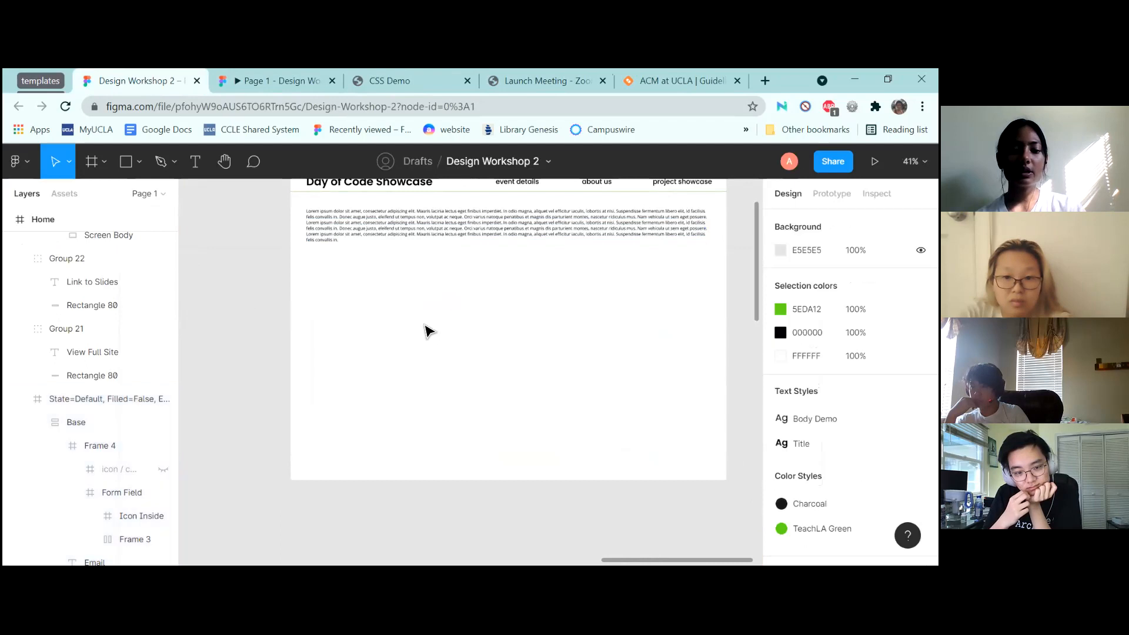
key("ctrl+v")
left_click_drag(480, 378, 366, 272)
Detach the Text Color and Grey AA selection colours into plain hex values
scroll(542, 290, "up", 5)
scroll(544, 289, "up", 3)
scroll(544, 290, "down", 1)
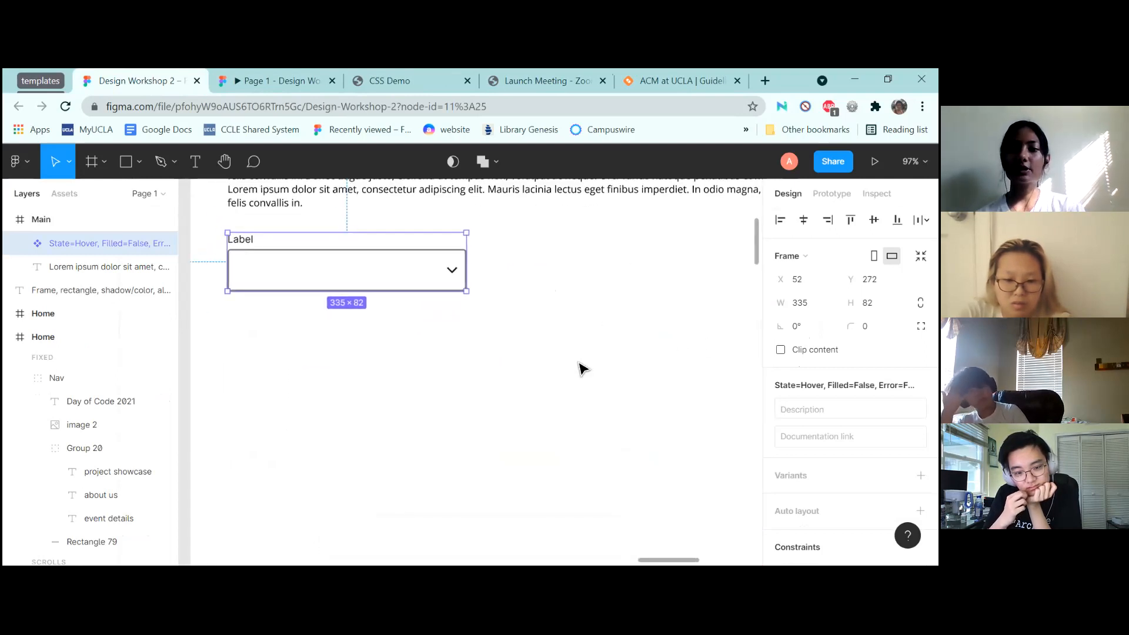
scroll(850, 376, "down", 5)
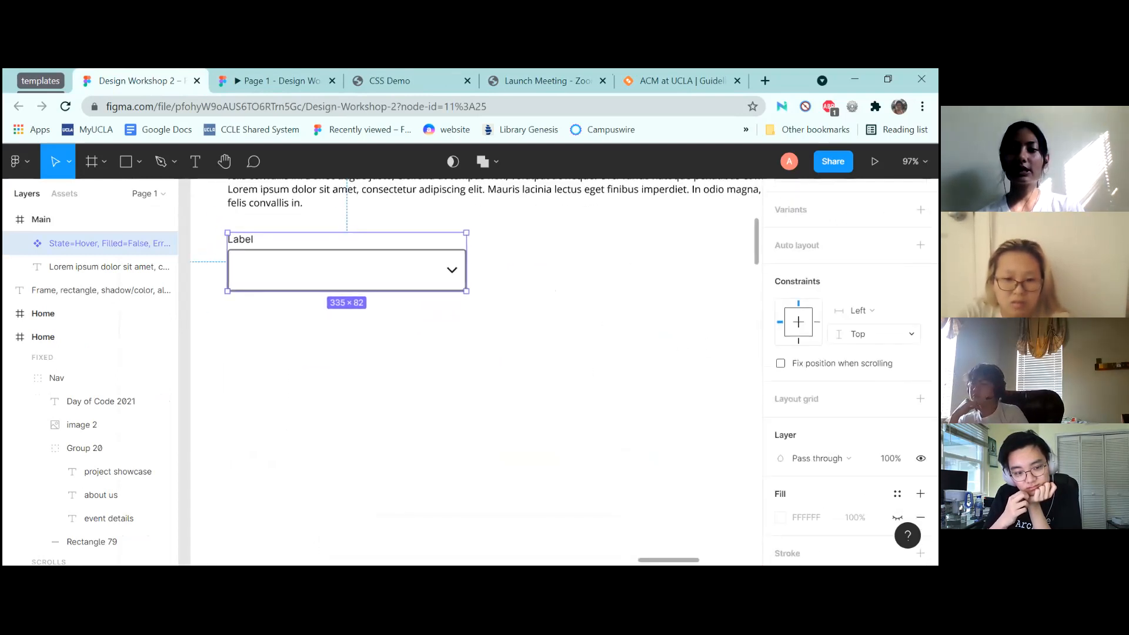
scroll(849, 370, "down", 4)
mouse_move(850, 392)
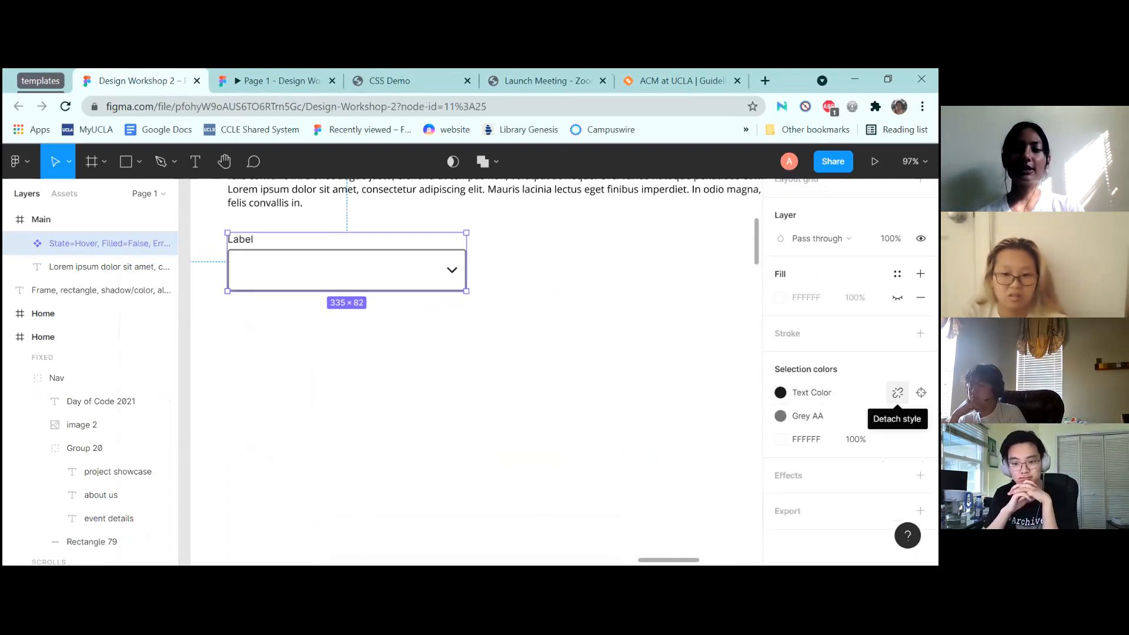
left_click(898, 392)
left_click(897, 392)
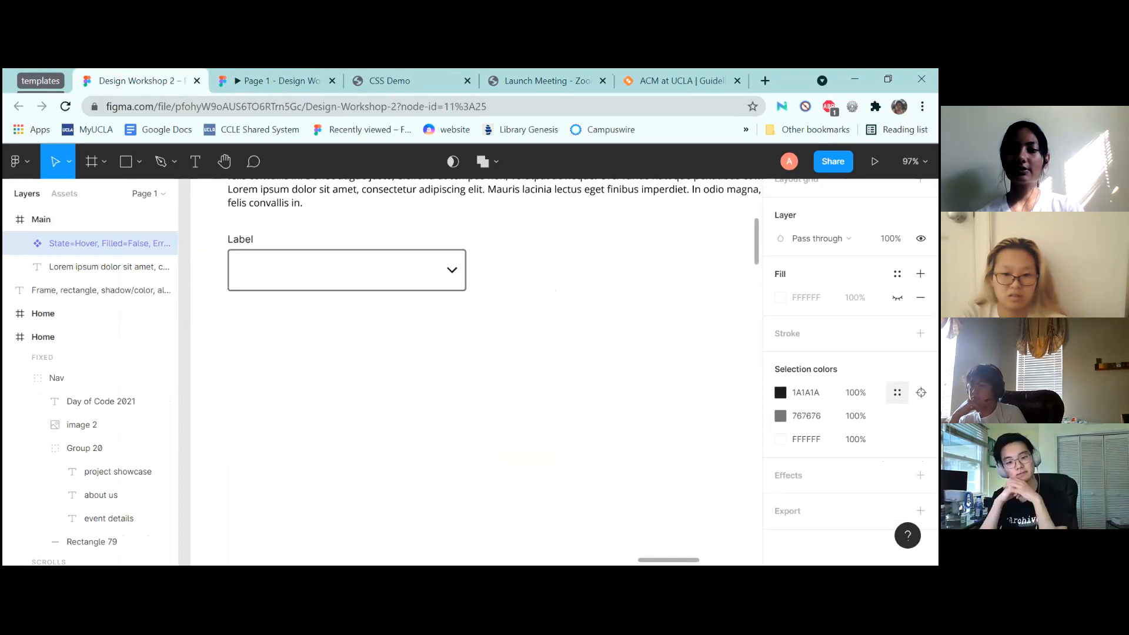
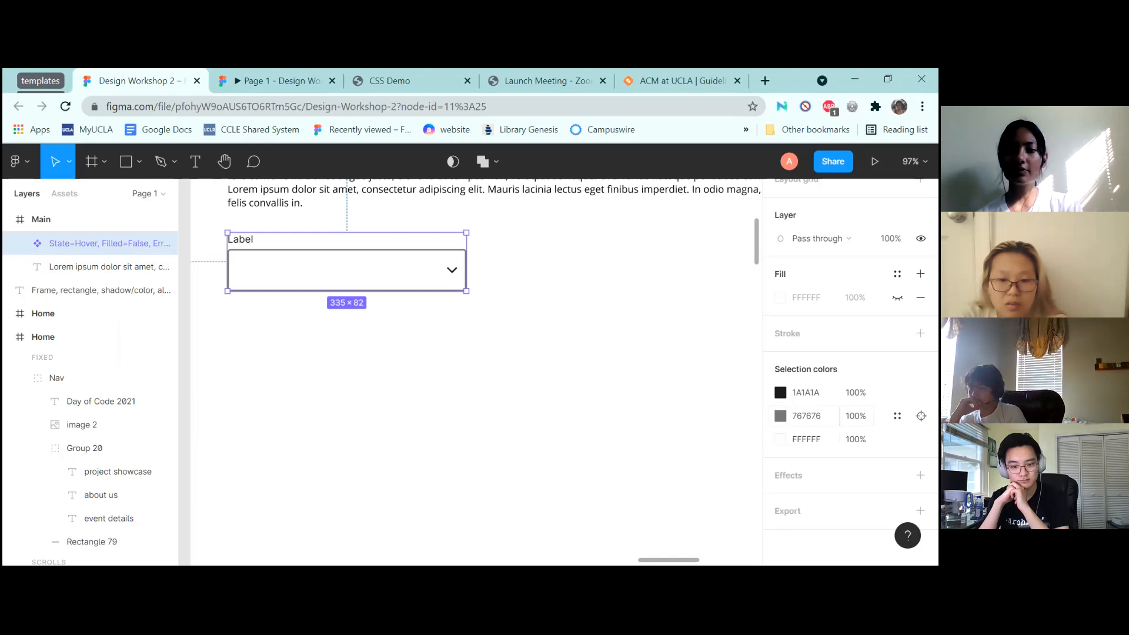
Recolour the dropdown's grey 767676 border and dark 1A1A1A label and arrow to green 5EDA12
left_click(780, 416)
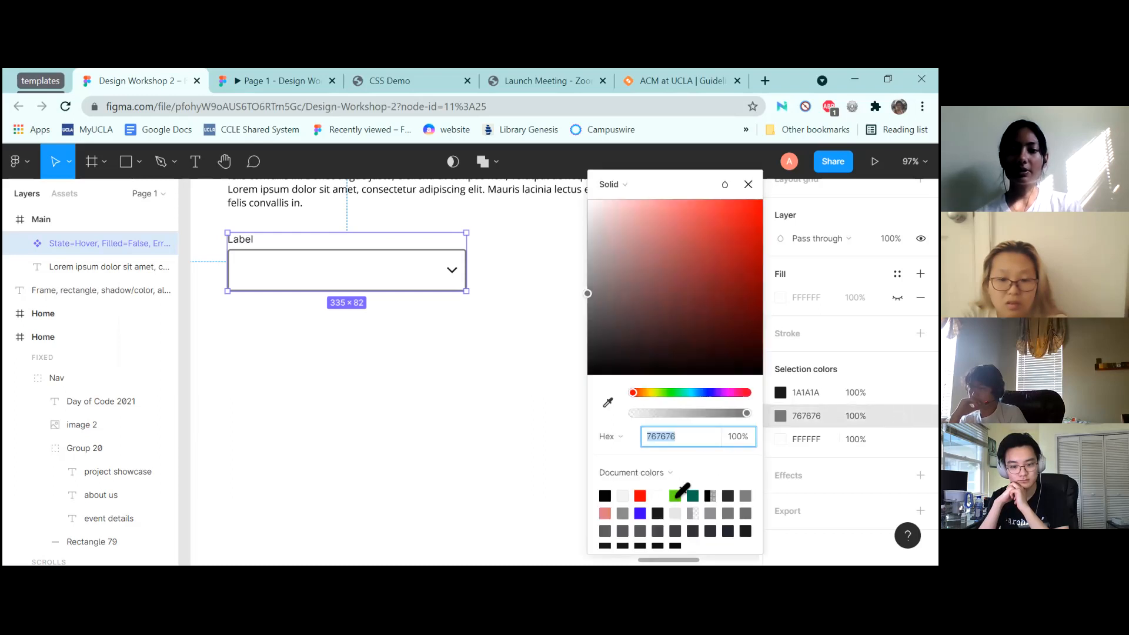
left_click(675, 495)
left_click(780, 392)
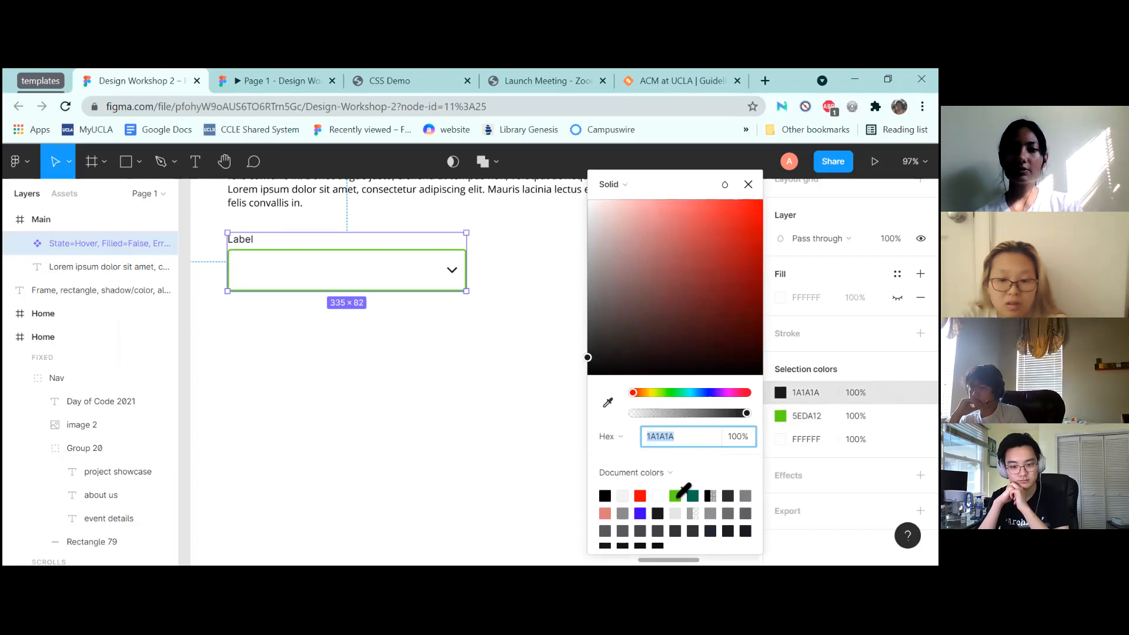
left_click(676, 495)
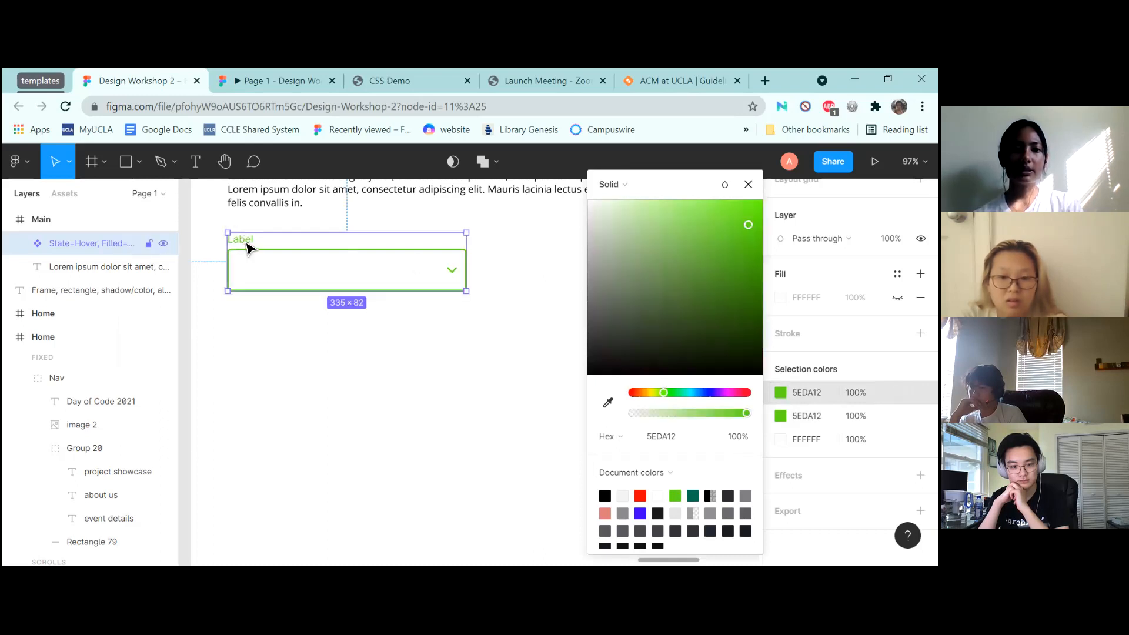
Set the dropdown label in Open Sans and change its text to 'Select a website'
double_click(248, 247)
left_click(245, 244)
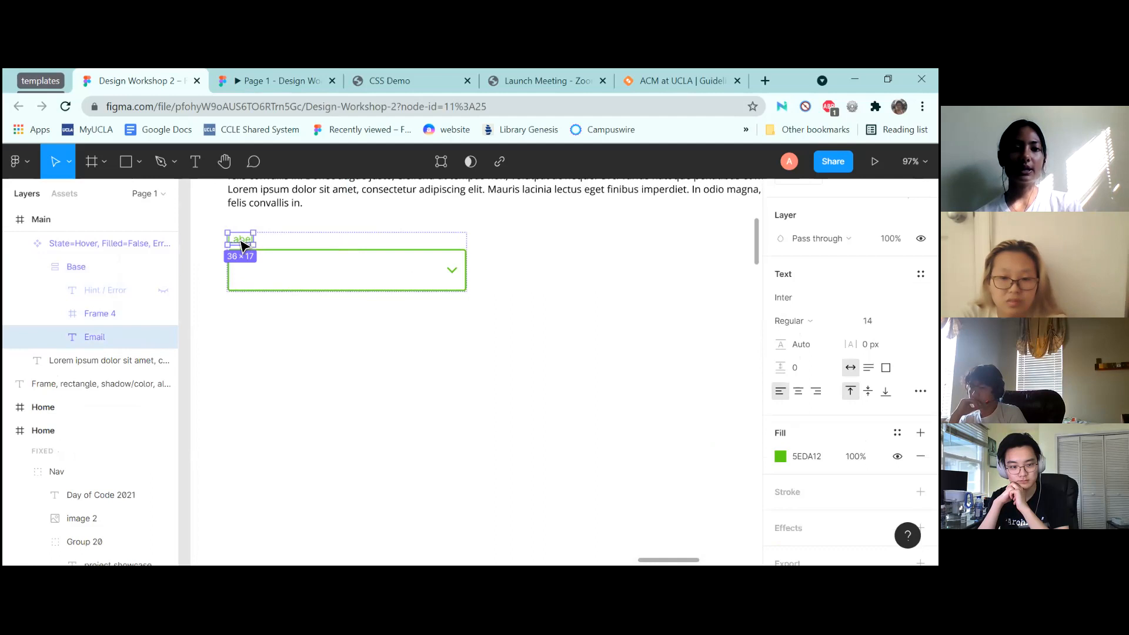
double_click(242, 241)
scroll(849, 353, "down", 1)
left_click(787, 249)
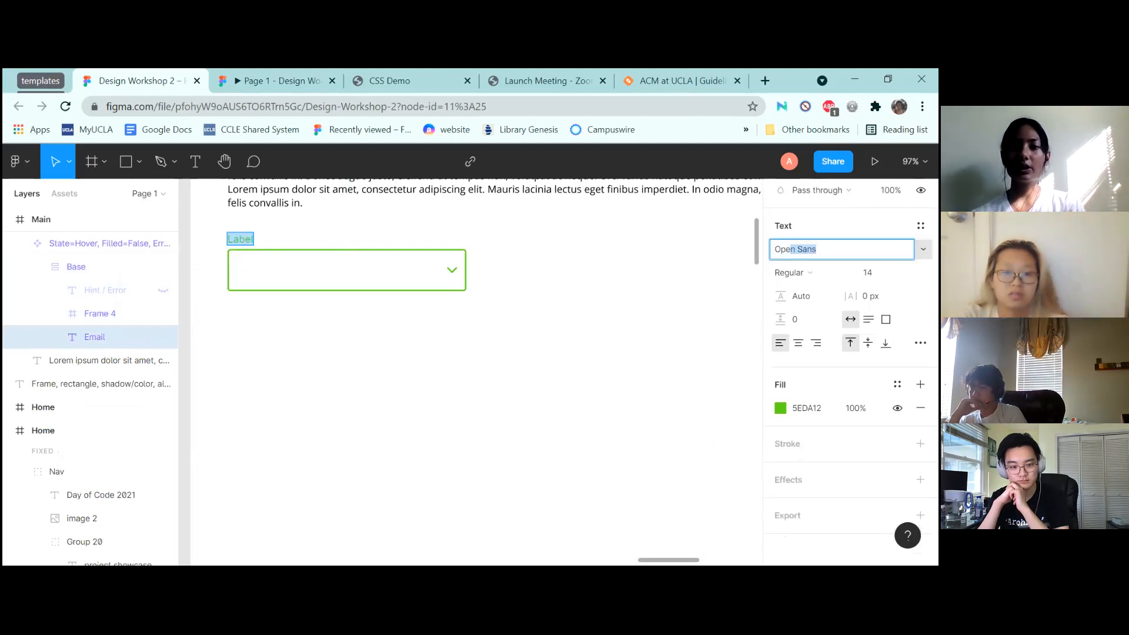
key("Return")
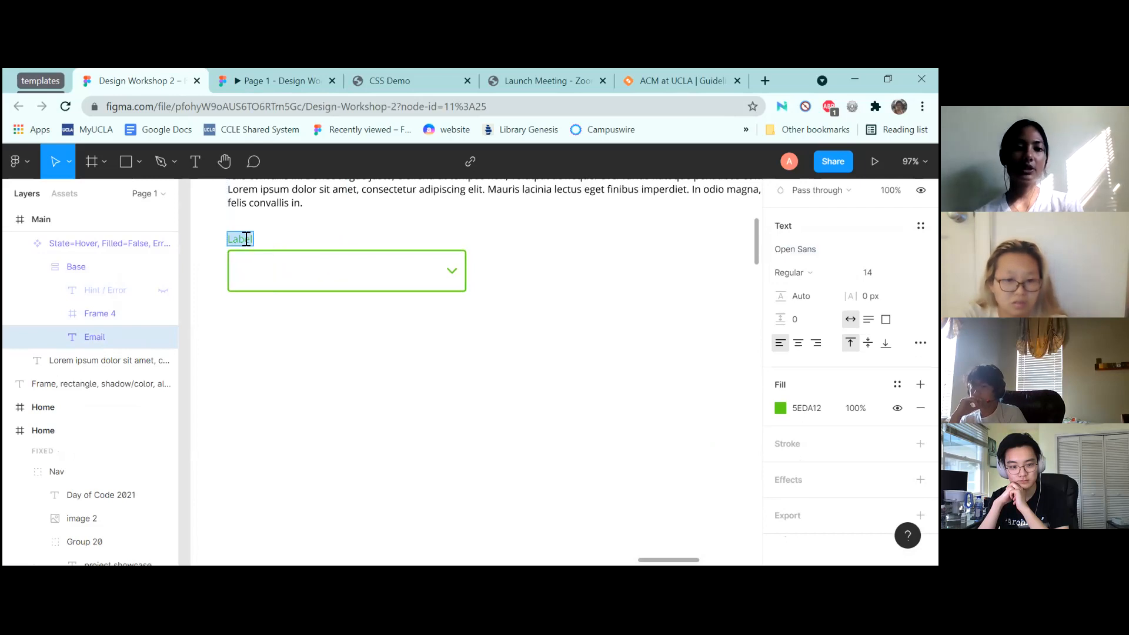
type("Celect")
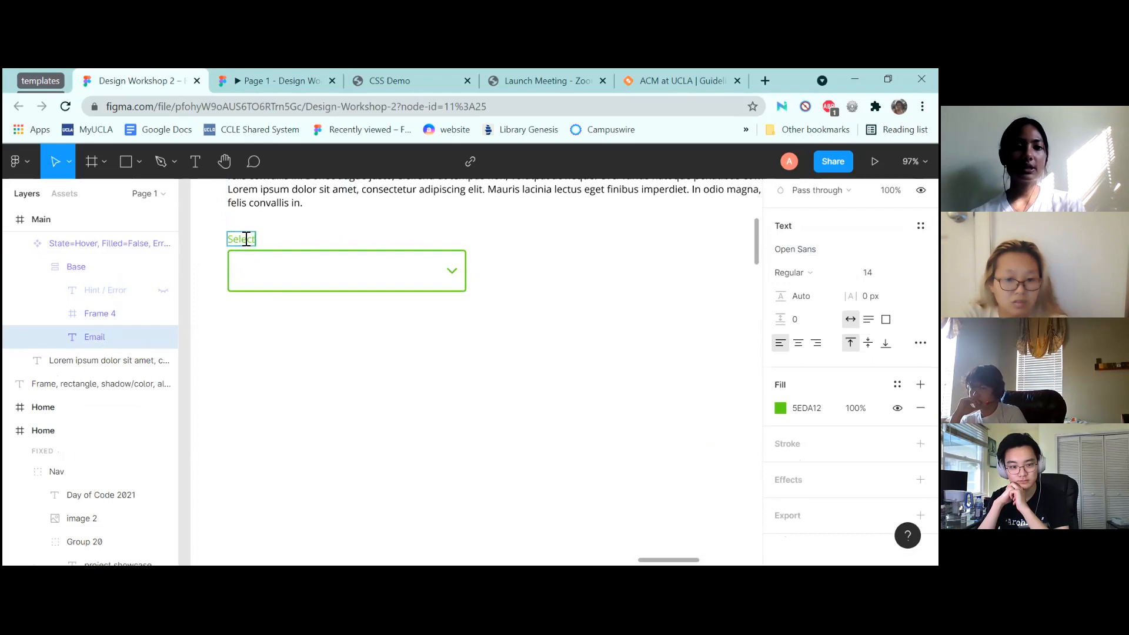
type(" a website")
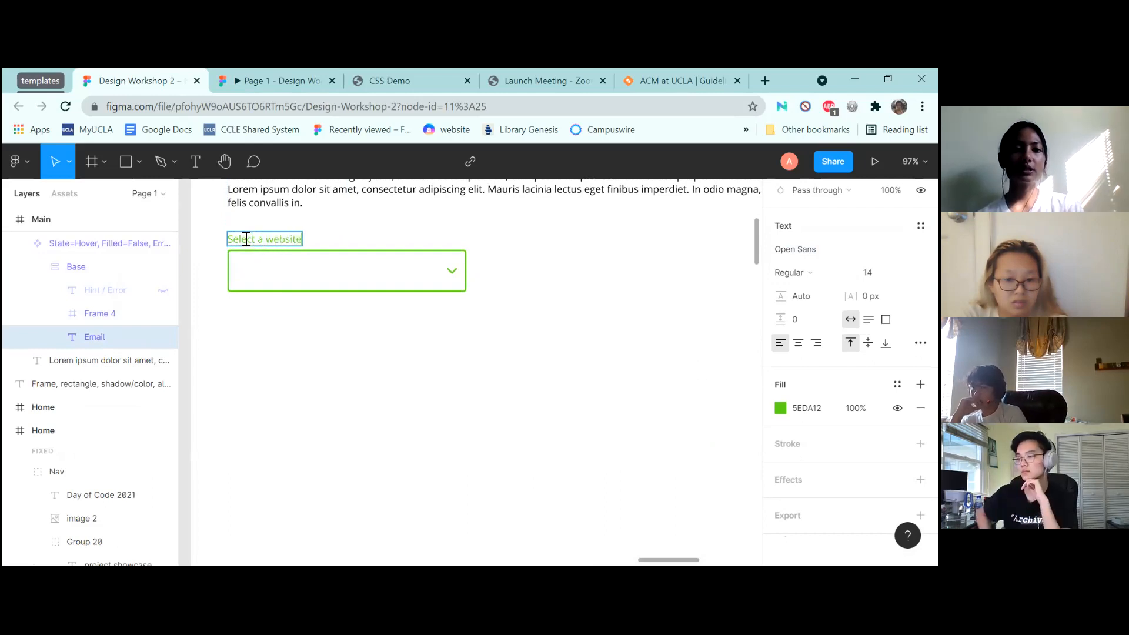
key("Escape")
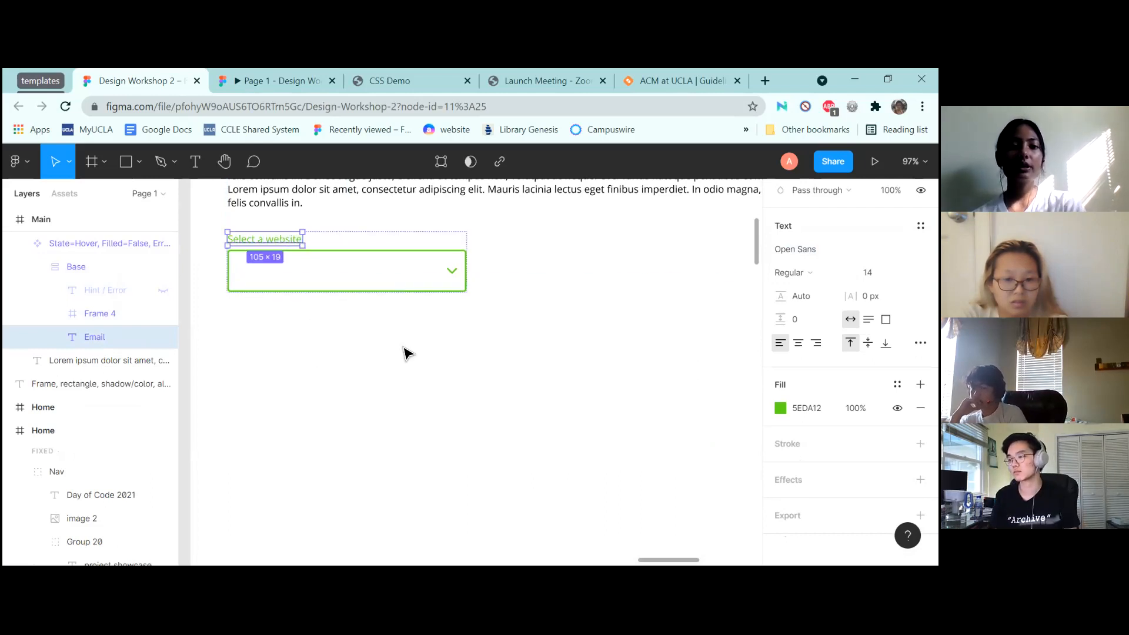
left_click(406, 355)
scroll(407, 355, "down", 4)
Draw a rectangle to the right of the Select a website dropdown
scroll(407, 355, "down", 5)
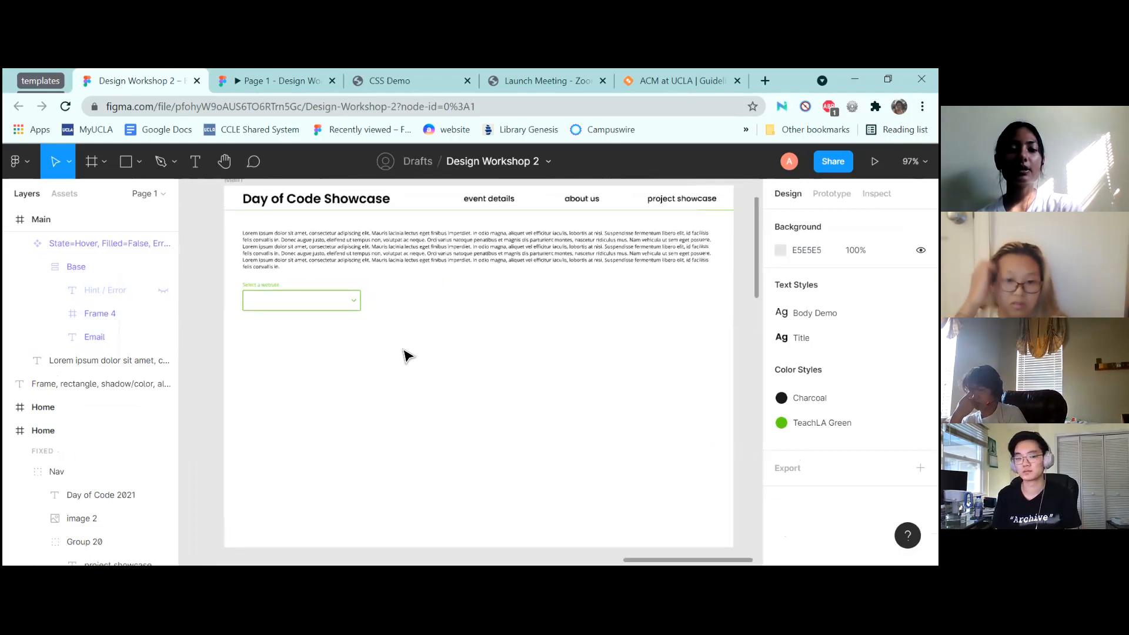
scroll(406, 355, "down", 5)
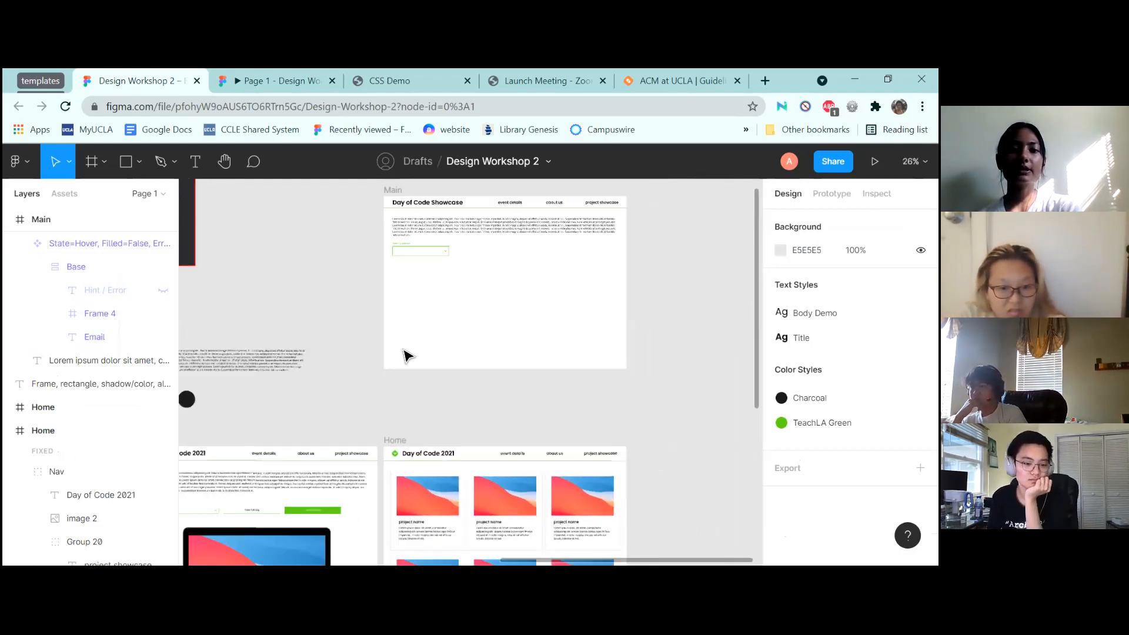
scroll(407, 355, "up", 5)
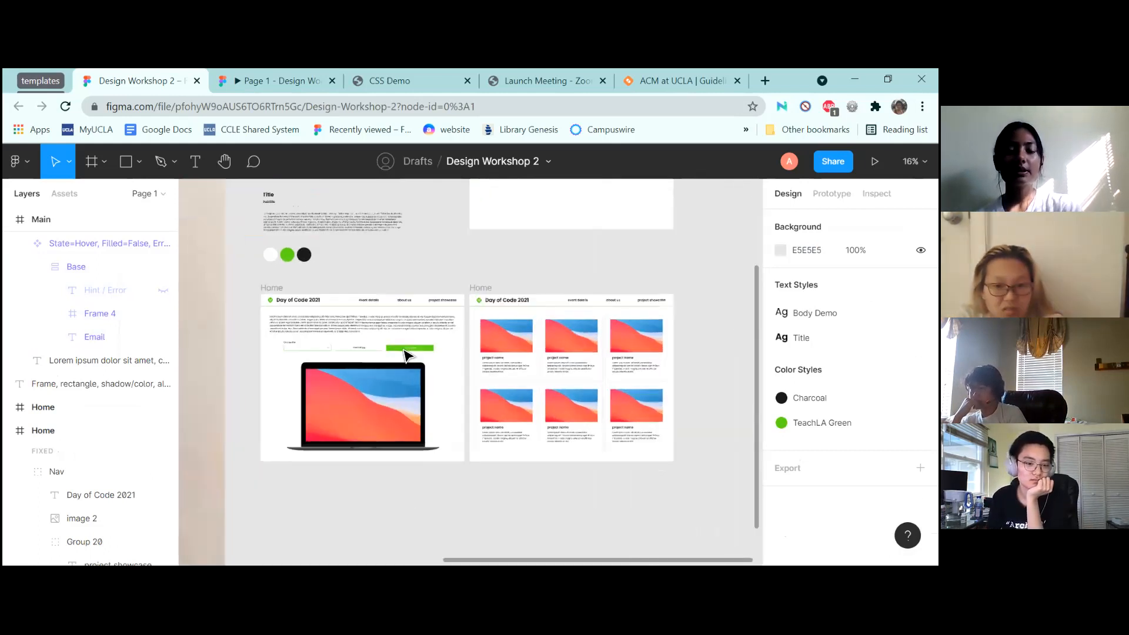
scroll(406, 355, "down", 4)
scroll(406, 356, "up", 2)
scroll(407, 356, "up", 5)
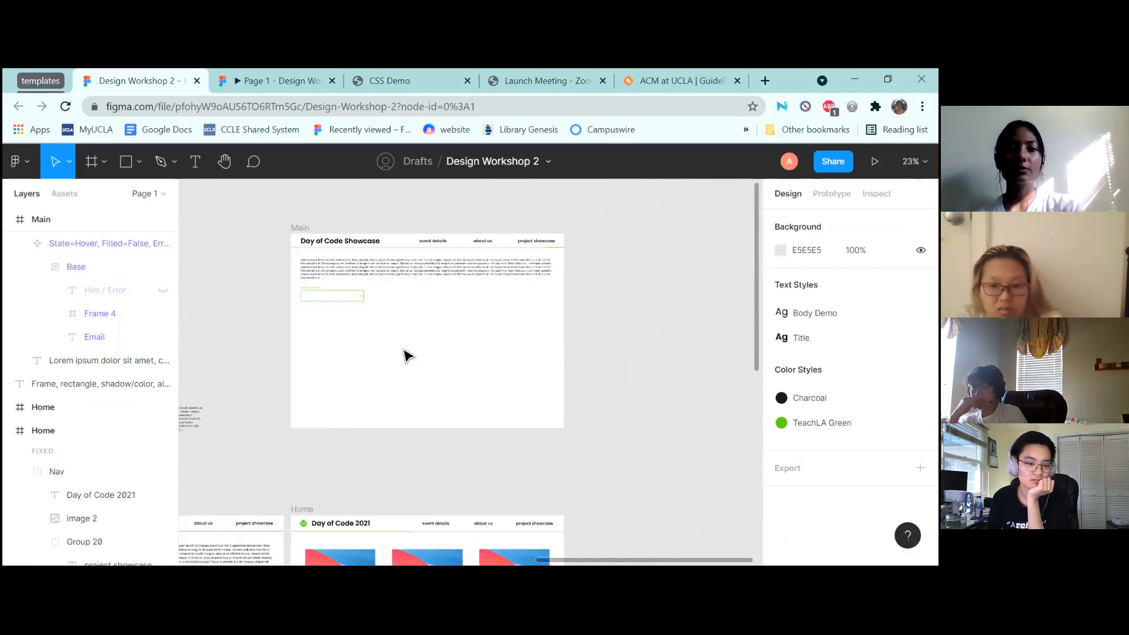
left_click(132, 161)
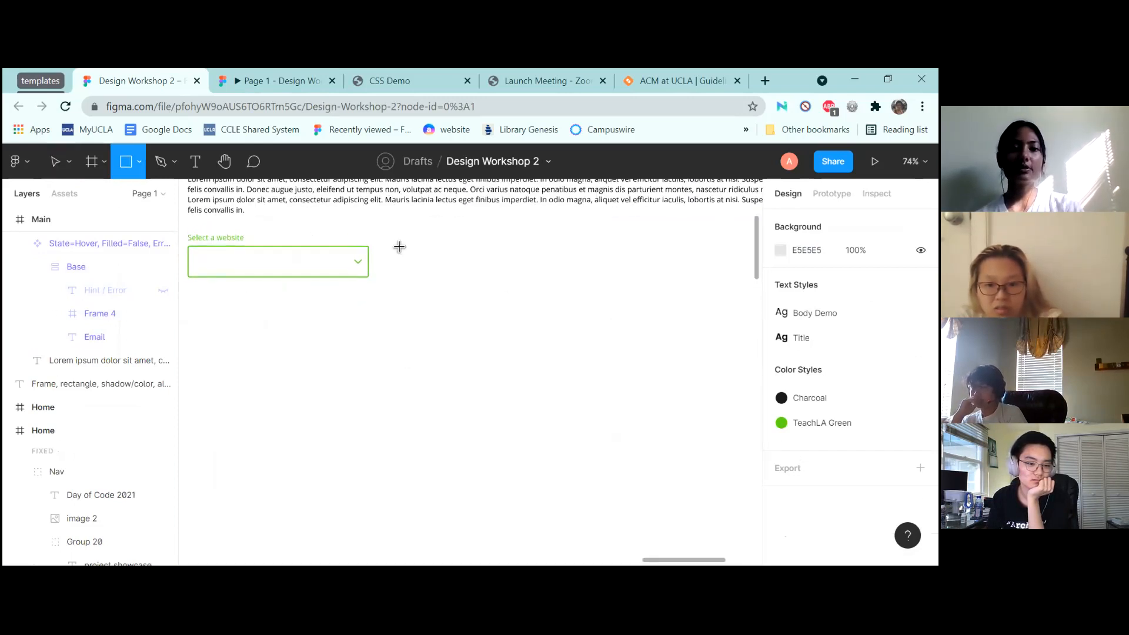
left_click_drag(391, 246, 597, 278)
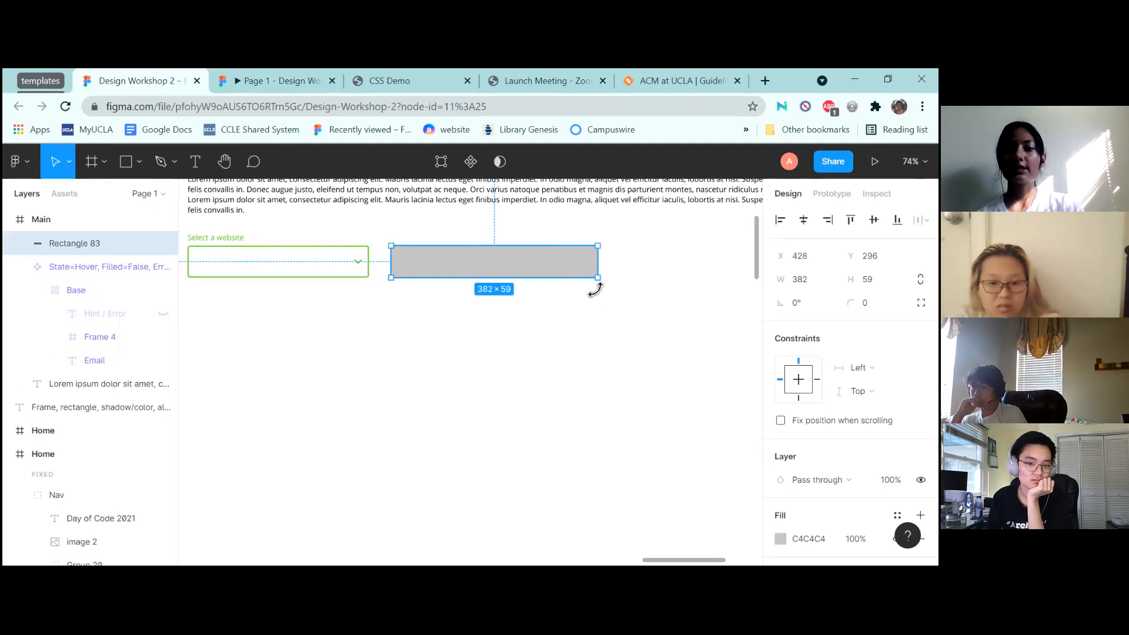
left_click(572, 340)
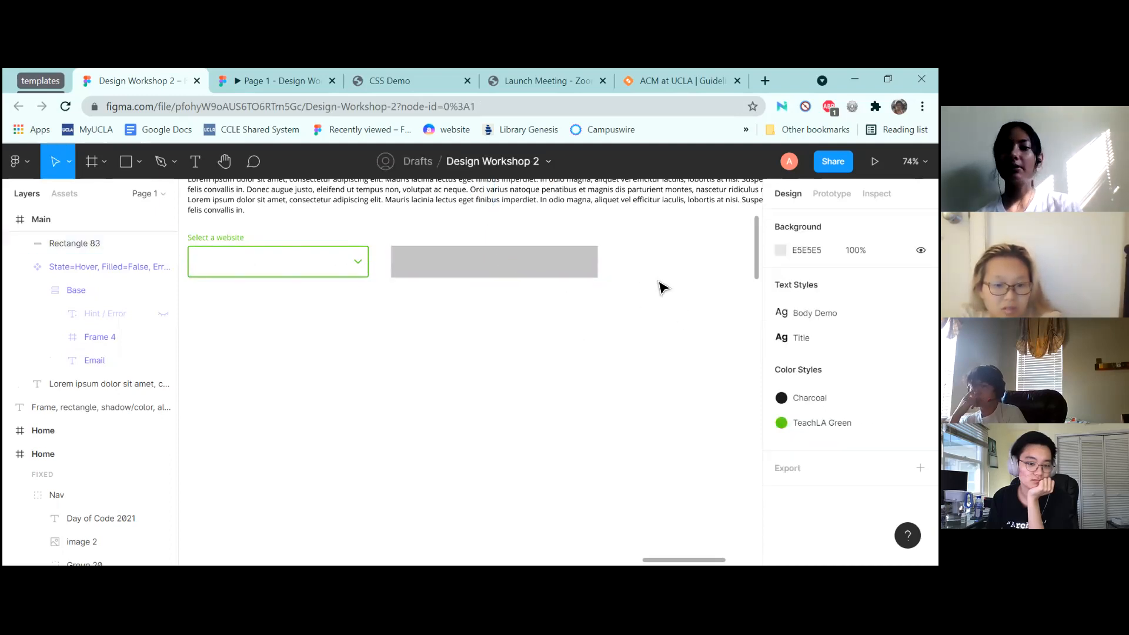
Give the new rectangle slightly rounded corners
left_click(562, 269)
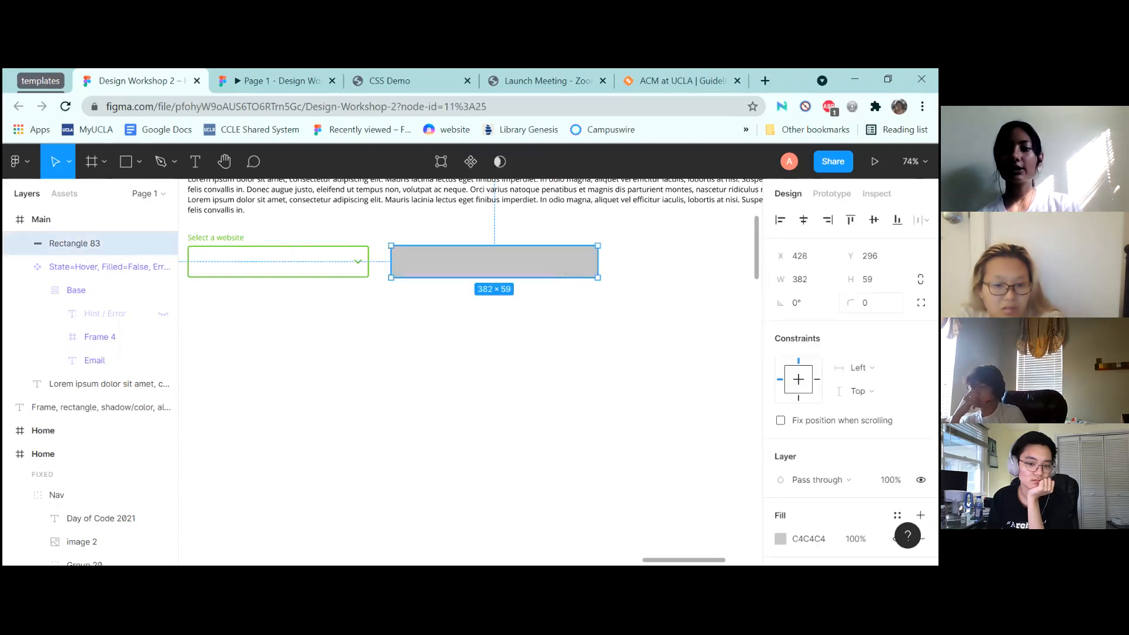
left_click(866, 303)
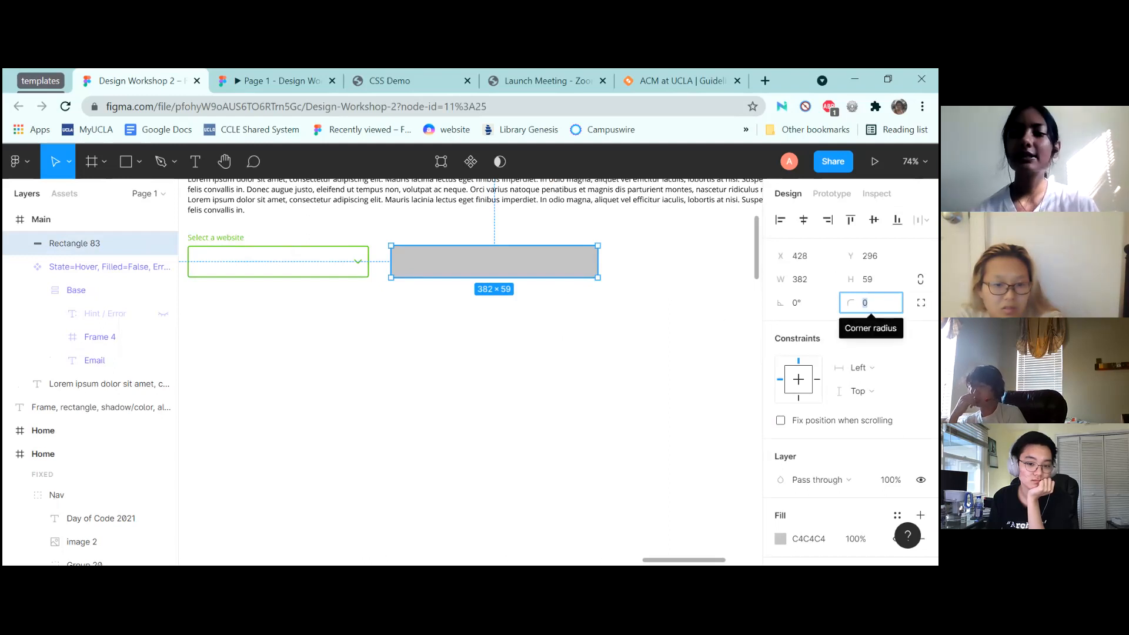
left_click_drag(850, 303, 307, 305)
left_click_drag(792, 335, 66, 321)
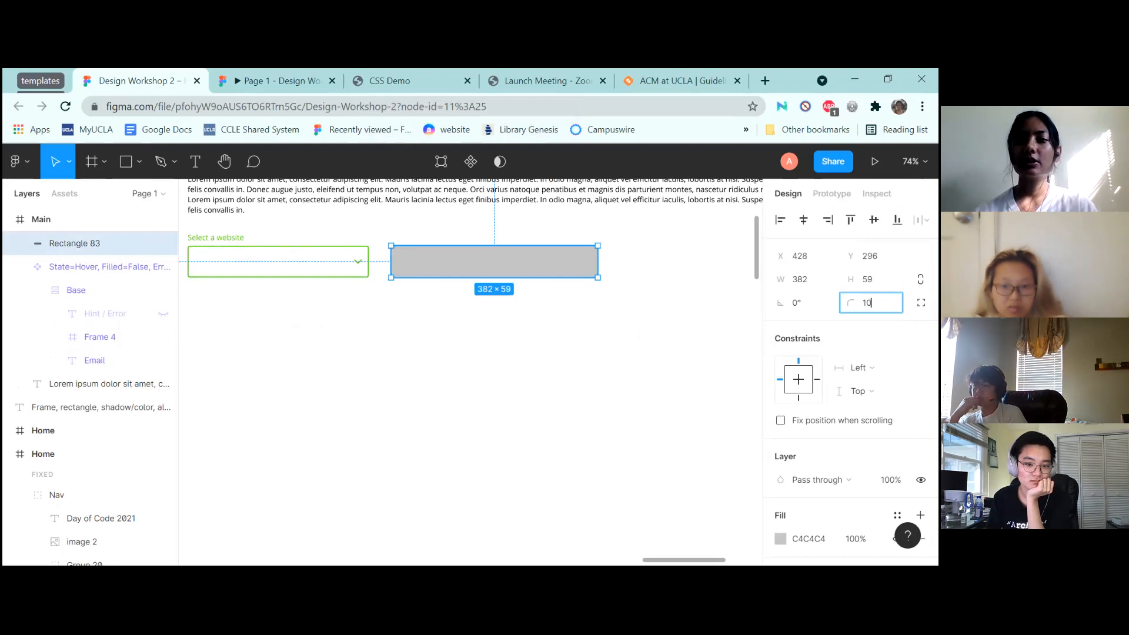
key("Return")
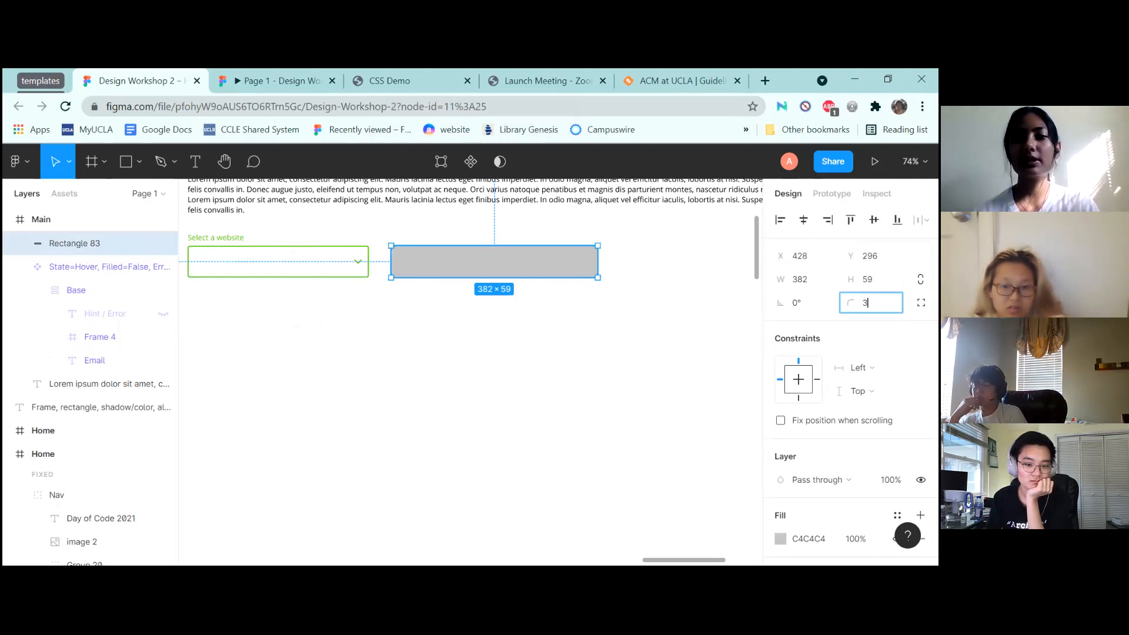
left_click(476, 330)
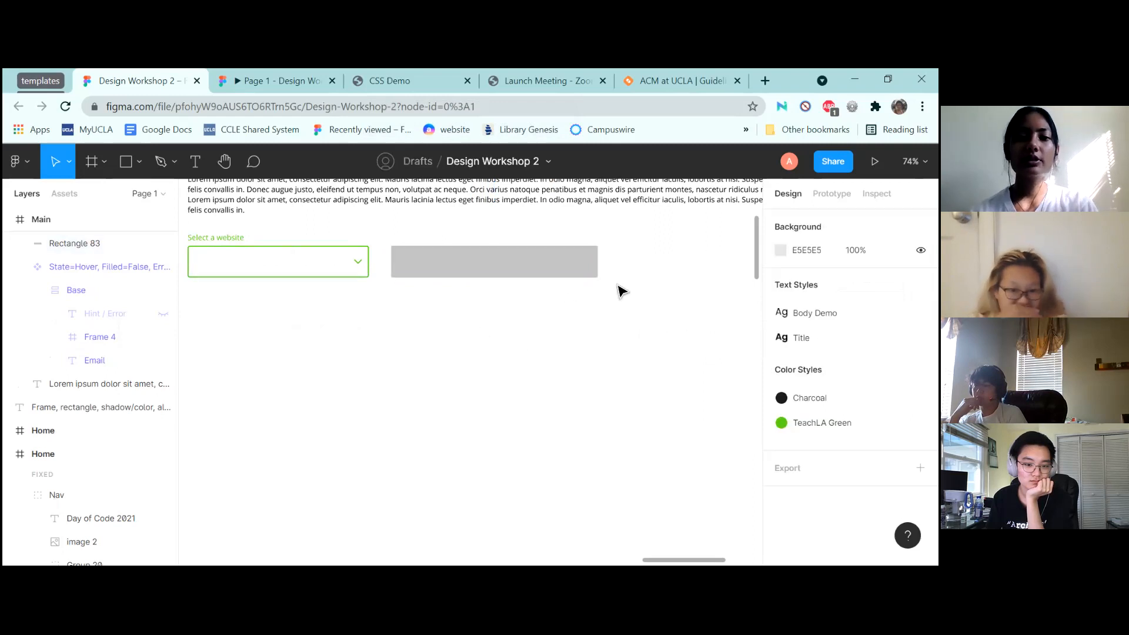
Fill the rectangle with the document green 5EDA12
scroll(620, 289, "down", 5)
scroll(620, 290, "up", 5)
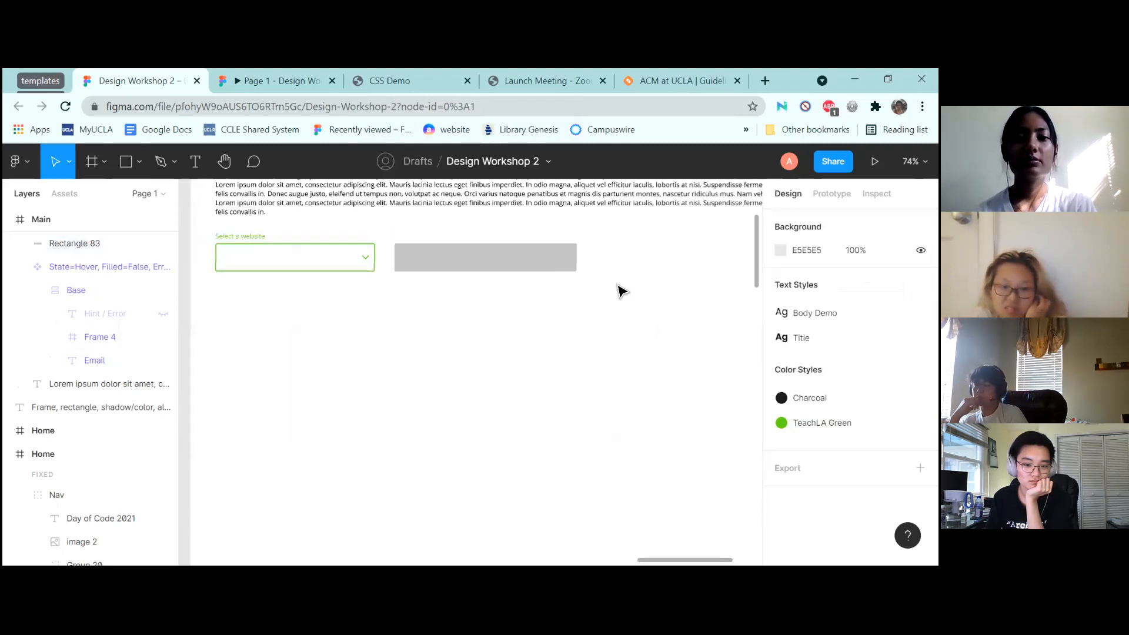
scroll(620, 290, "up", 2)
left_click(448, 244)
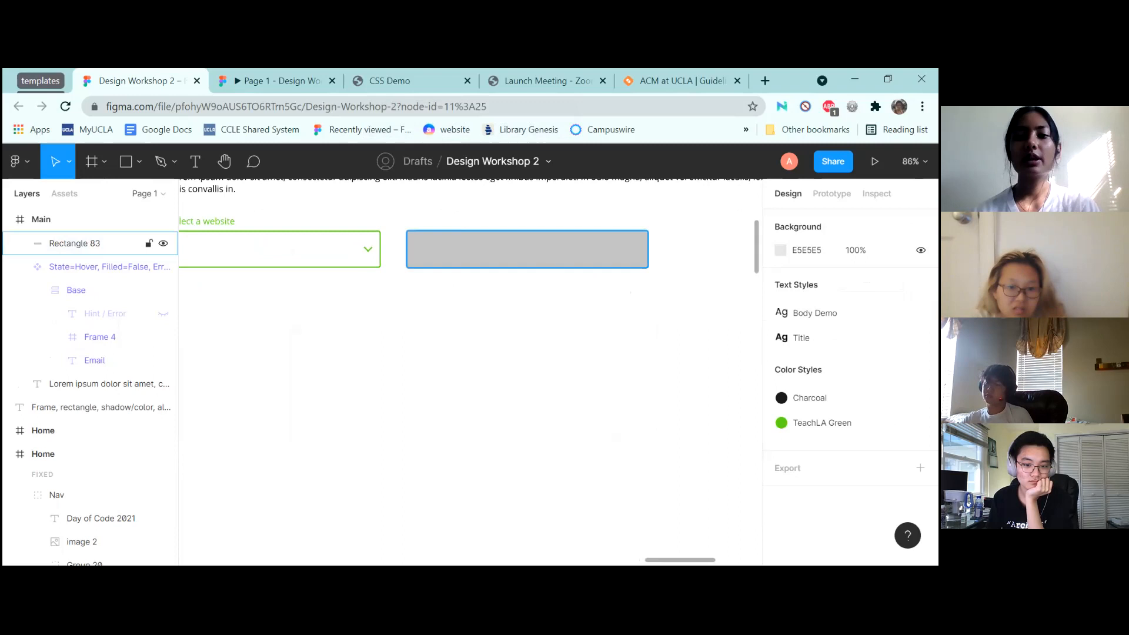
scroll(847, 353, "down", 3)
left_click(780, 403)
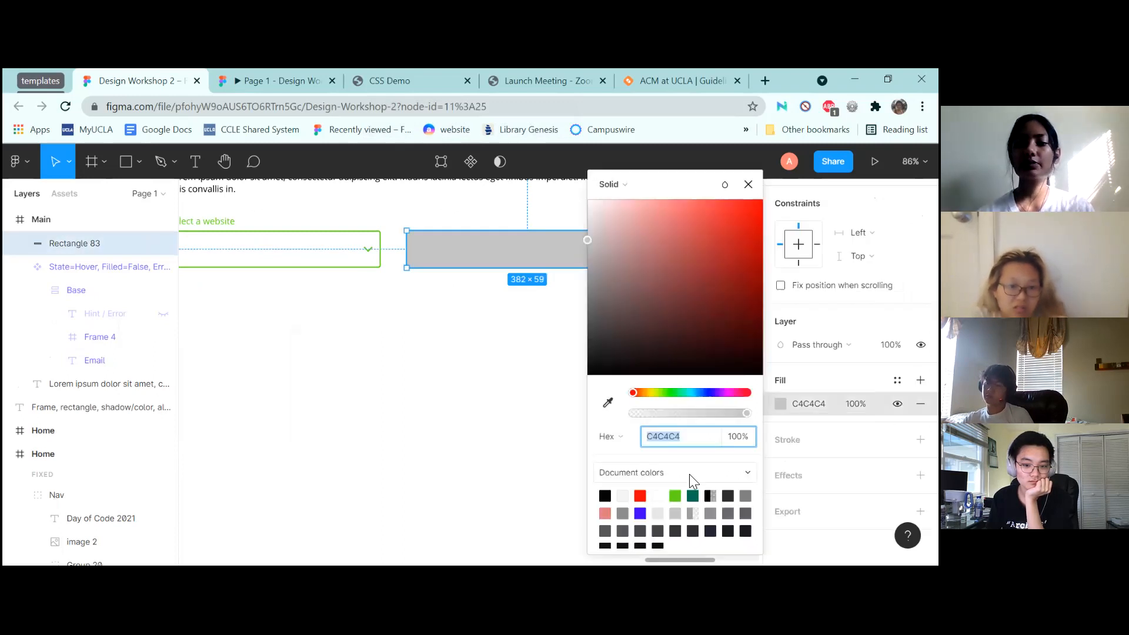
left_click(676, 495)
left_click(525, 385)
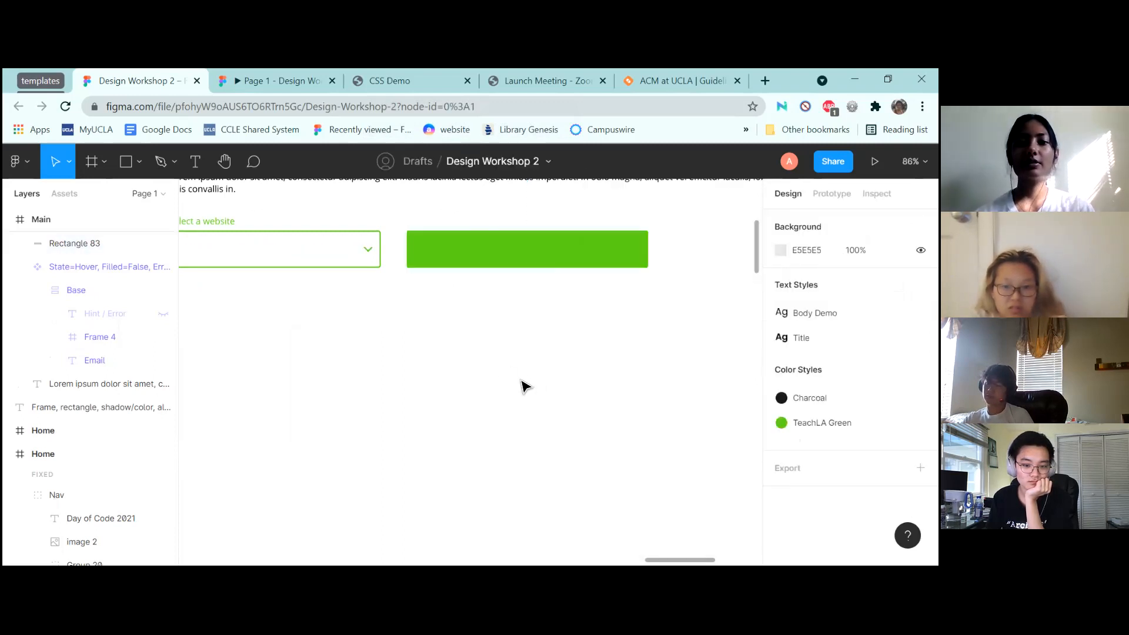
scroll(525, 386, "down", 6)
scroll(525, 386, "down", 5)
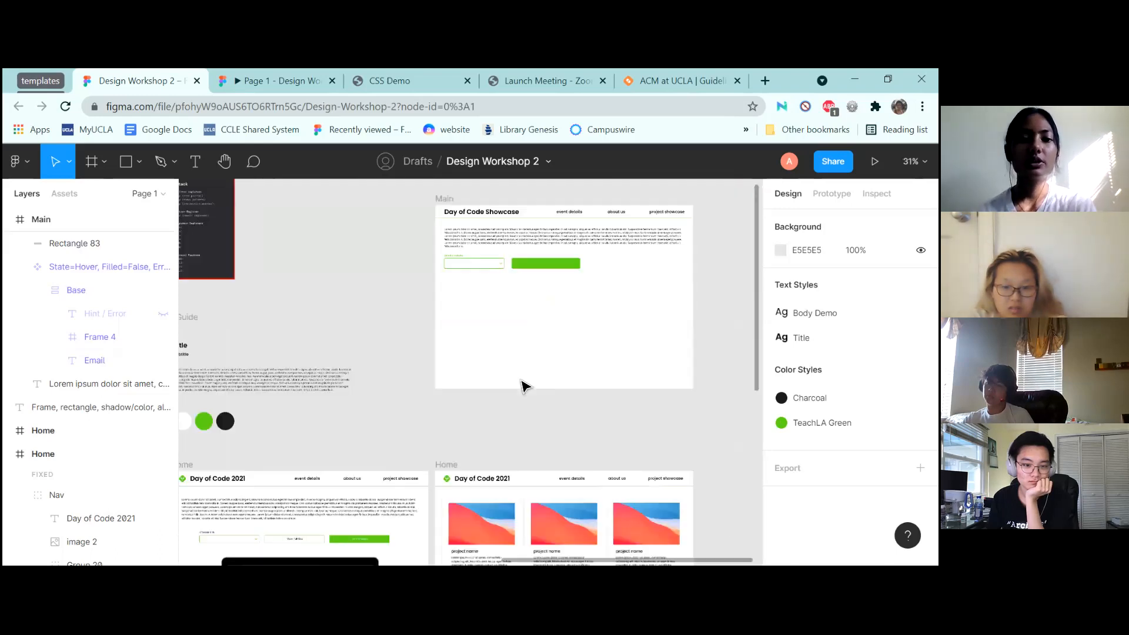
Move the Subtitle text from the Style Guide onto the green button in Main
scroll(525, 386, "down", 2)
left_click(244, 338)
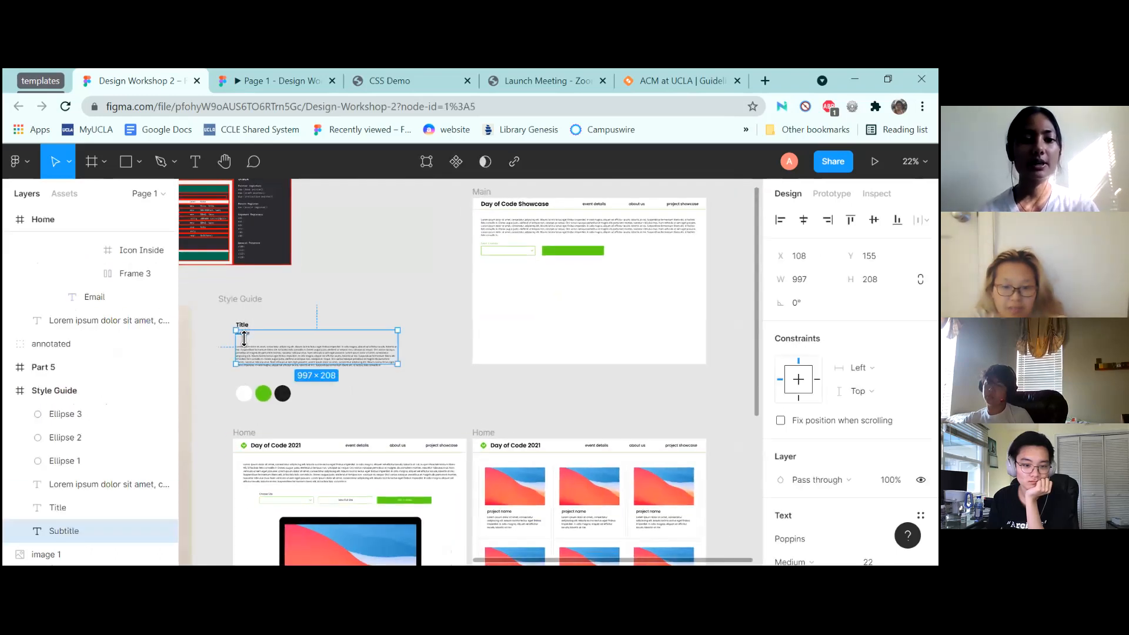
left_click_drag(251, 343, 577, 258)
scroll(542, 313, "left", 3)
scroll(542, 313, "left", 5)
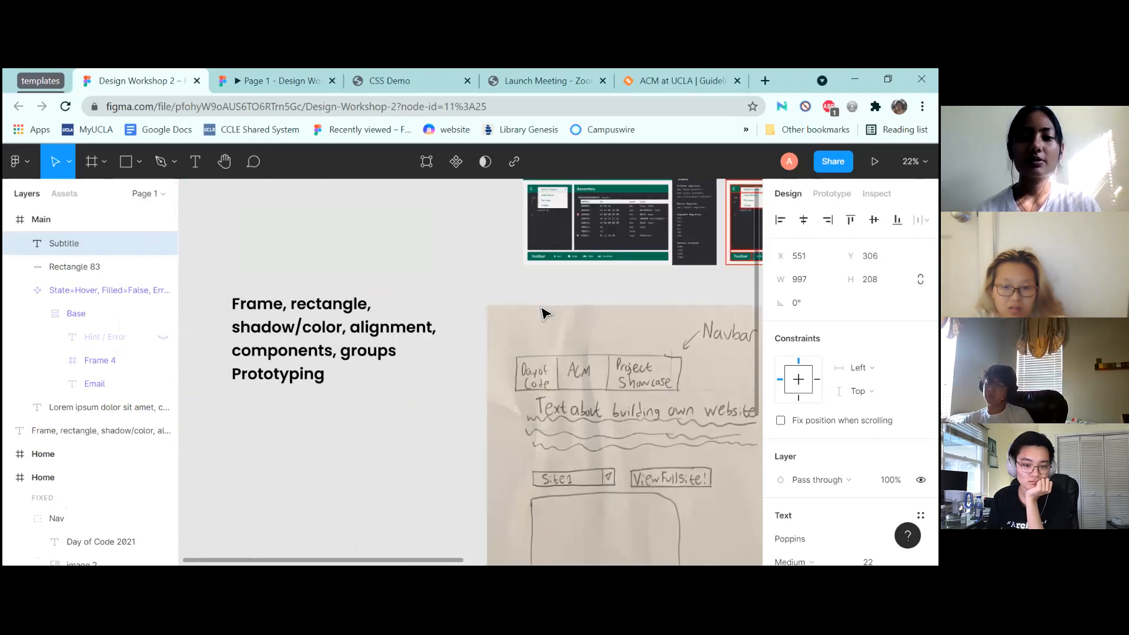
scroll(542, 314, "down", 5)
scroll(542, 313, "up", 5)
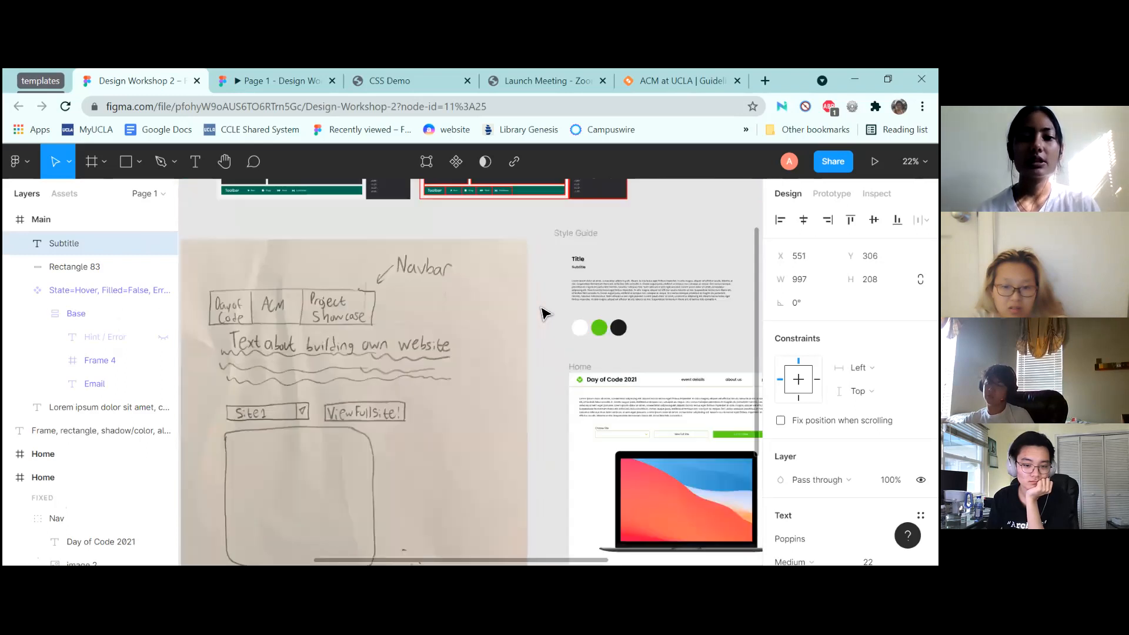
scroll(542, 314, "right", 5)
scroll(542, 313, "up", 3)
scroll(542, 312, "up", 5)
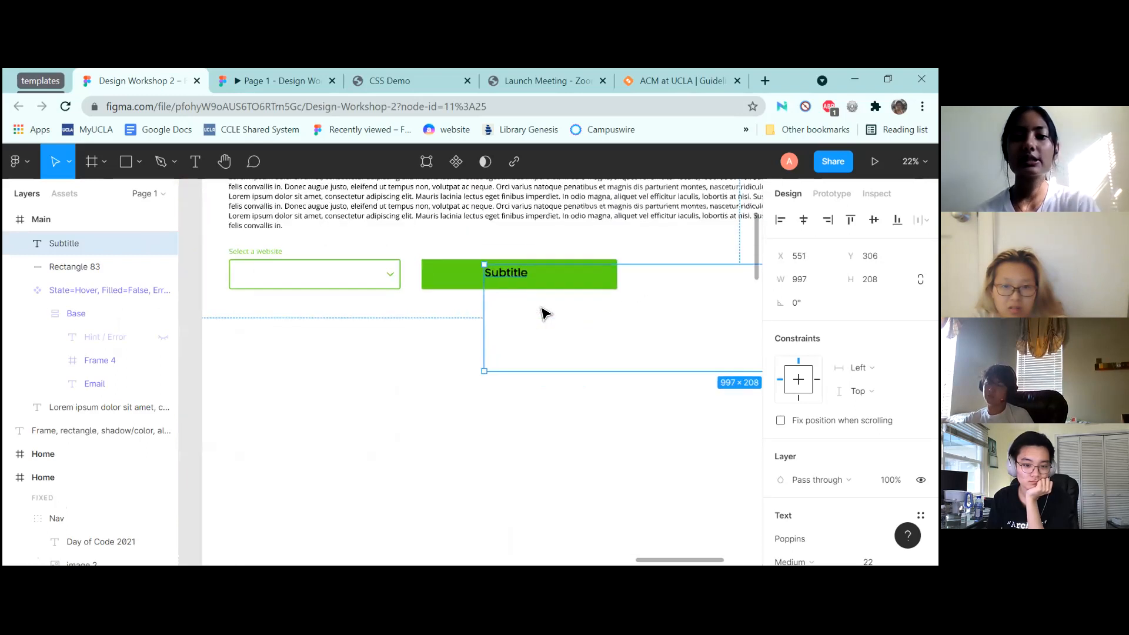
Change the button text to 'View Full Site'
double_click(488, 270)
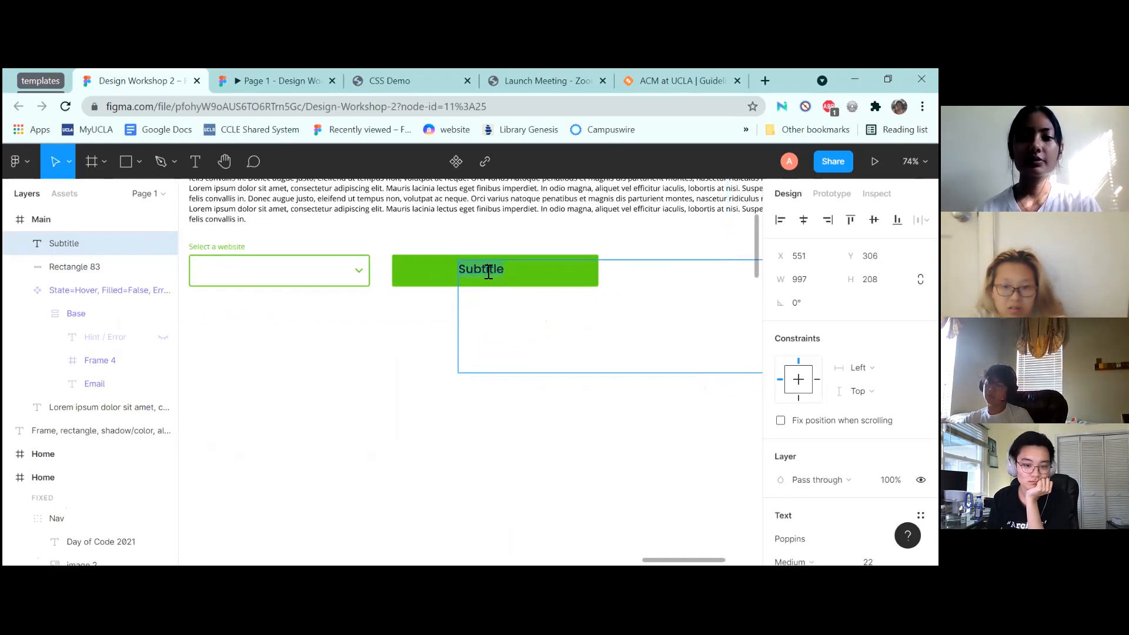
type("View Full Site")
key("Escape")
Shrink the label's text box to 171×34 and centre it on the button
scroll(532, 423, "right", 5)
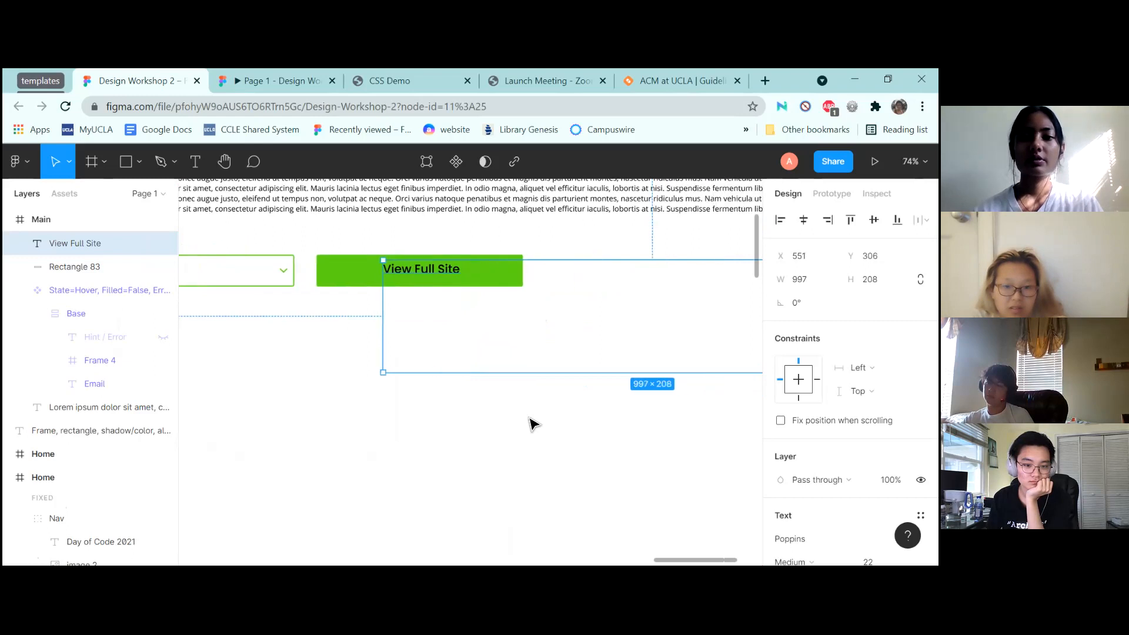
left_click_drag(723, 344, 272, 302)
scroll(332, 334, "left", 4)
left_click_drag(369, 333, 368, 280)
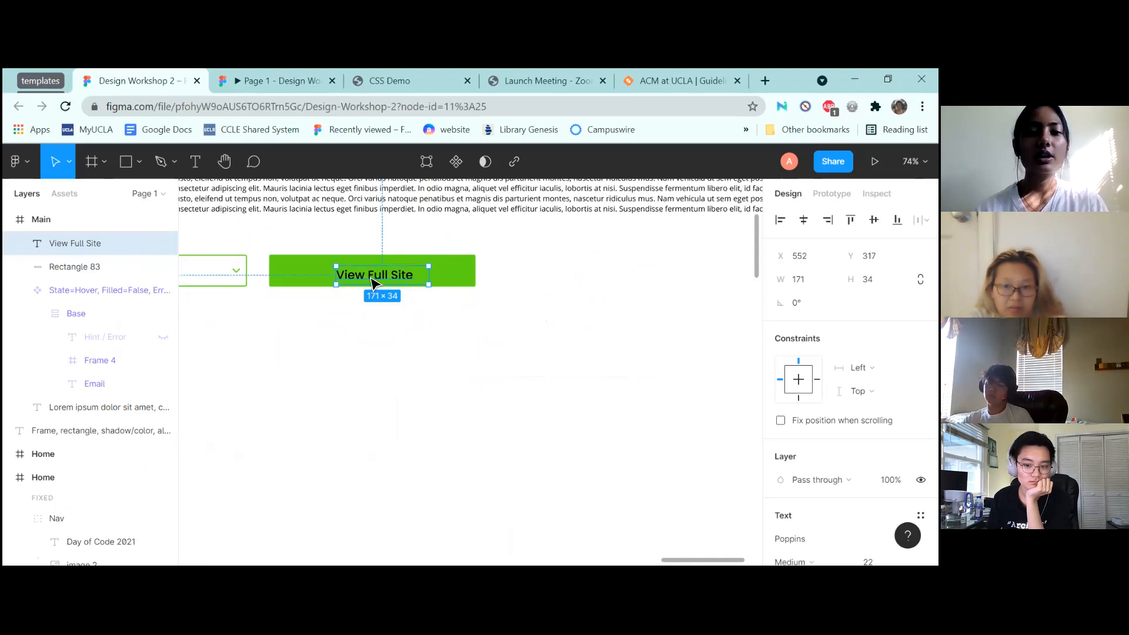
left_click_drag(371, 278, 369, 273)
left_click(483, 340)
scroll(484, 340, "down", 10)
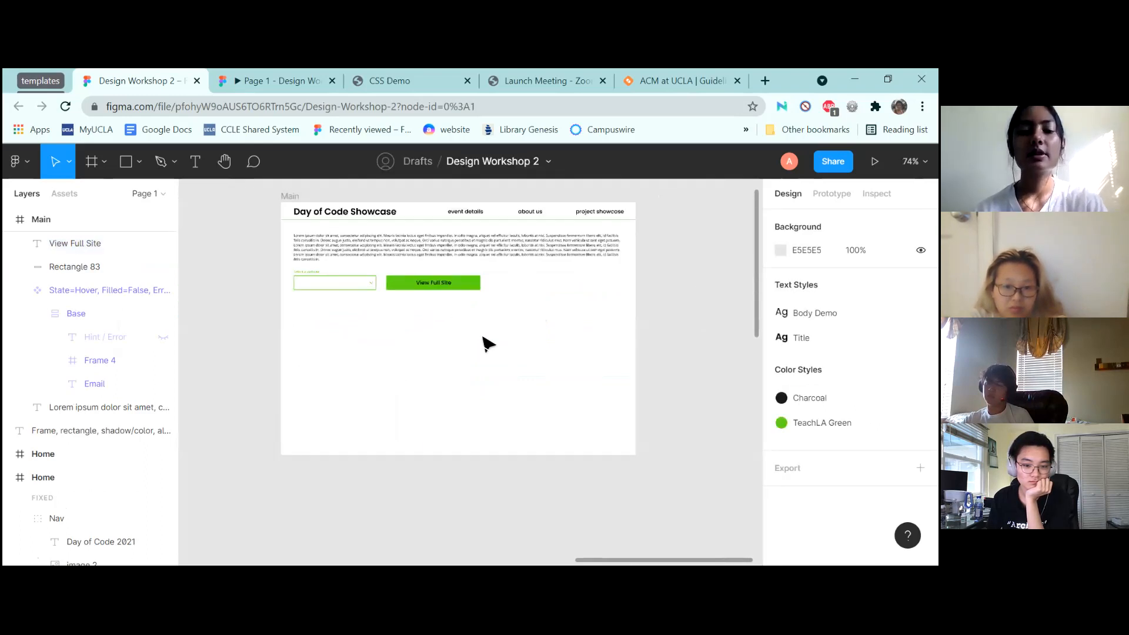
Replace Main's old green button with Home's View Full Site and Link to Slides buttons
left_click_drag(305, 426, 379, 432)
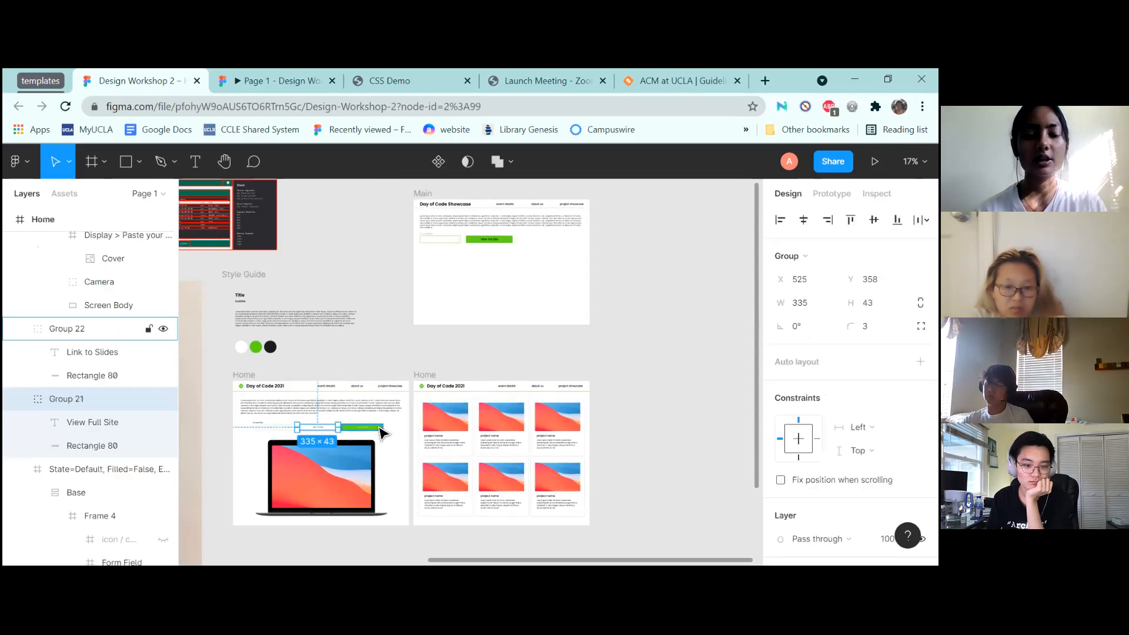
left_click(504, 240)
key("Delete")
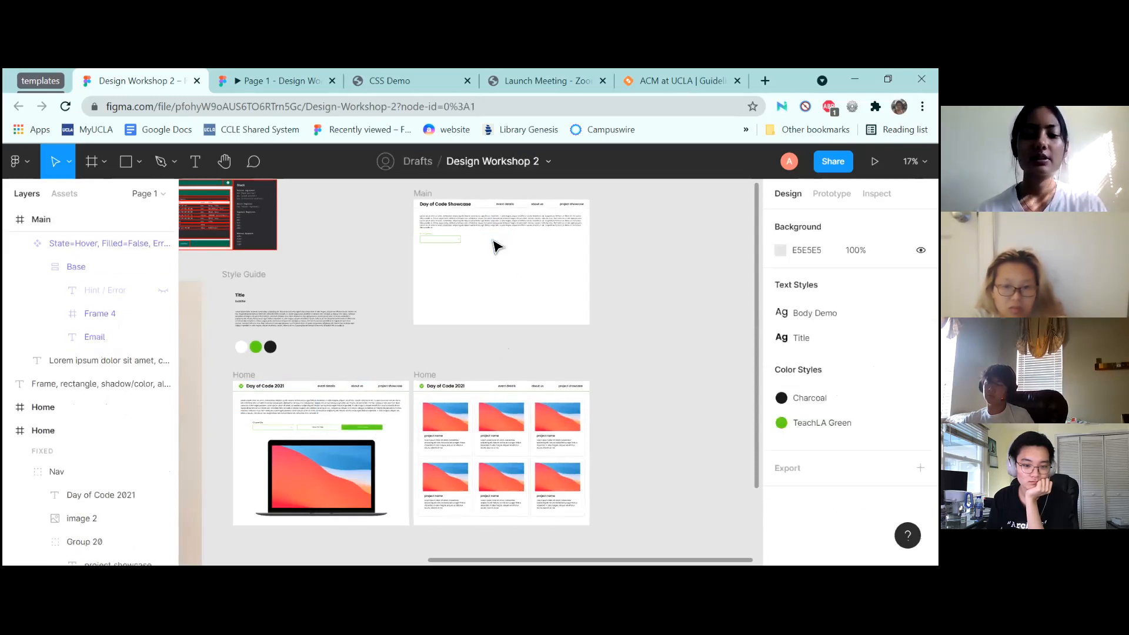
key("ctrl+v")
left_click_drag(361, 427, 531, 245)
scroll(531, 245, "up", 5)
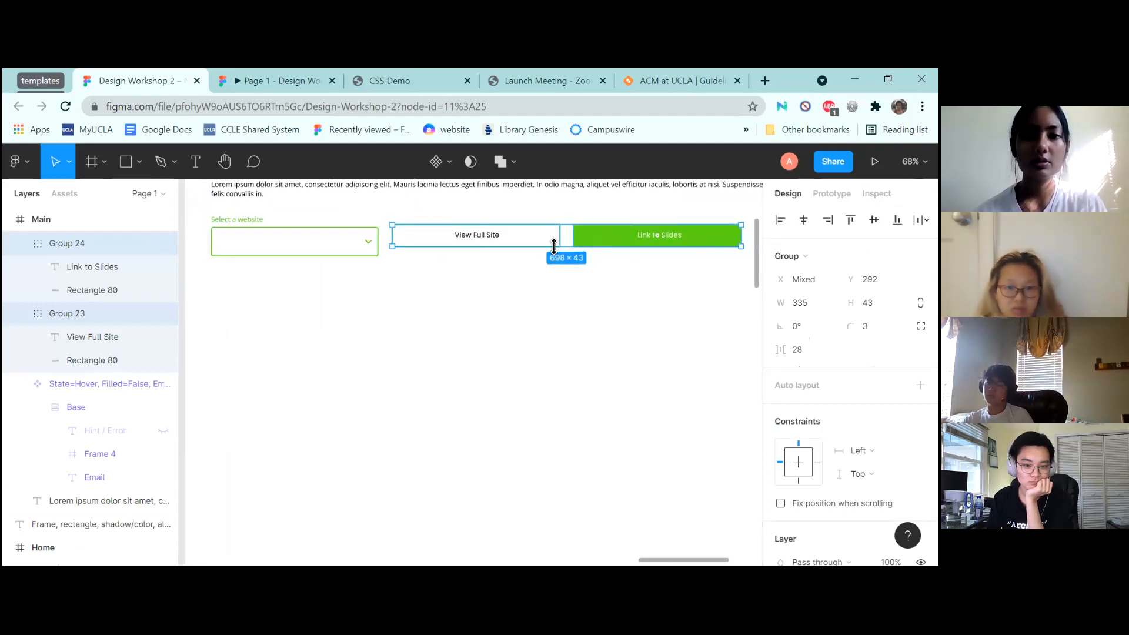
mouse_move(542, 243)
left_mouse_down()
mouse_move(527, 245)
mouse_move(547, 256)
left_mouse_up()
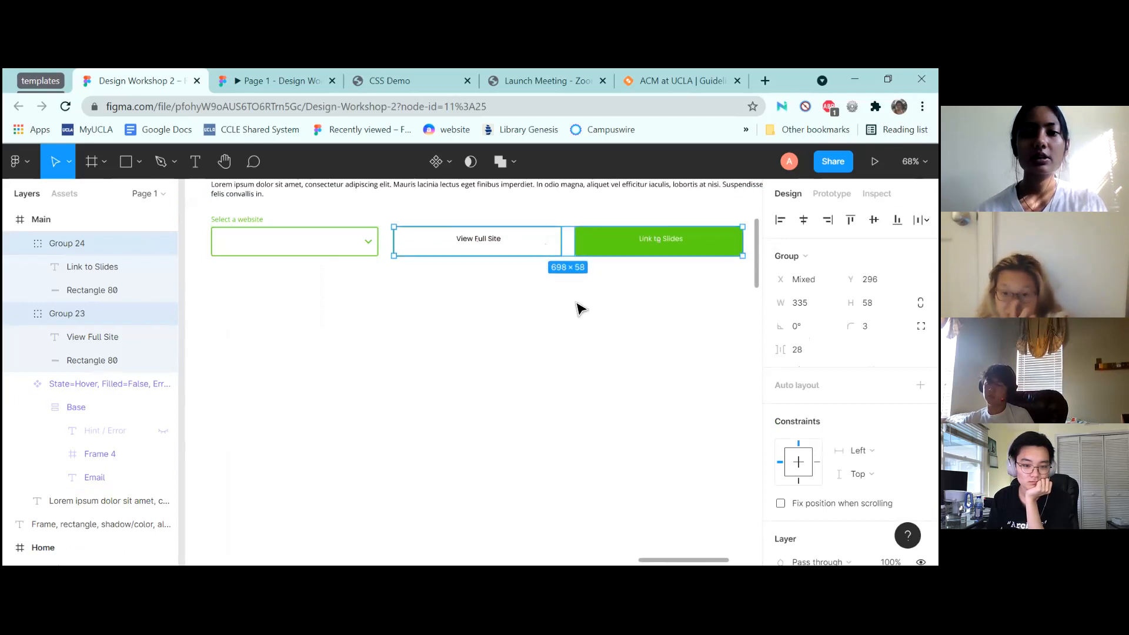
Nudge both button labels down 2 px
double_click(493, 243)
left_click(669, 242, "shift")
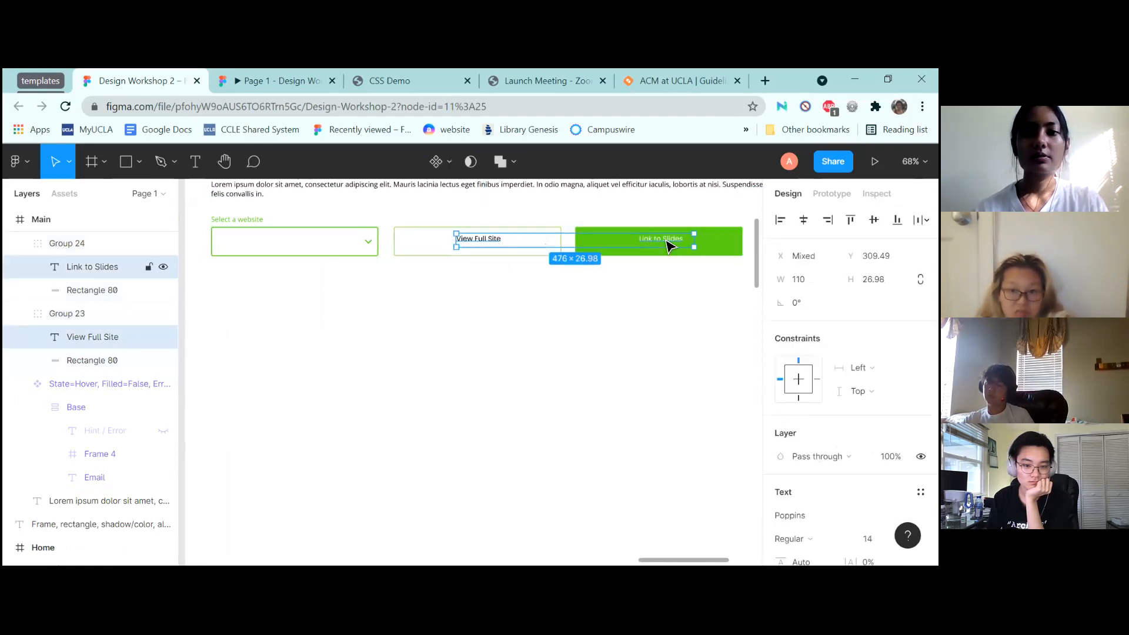
key("Down")
key("Down")
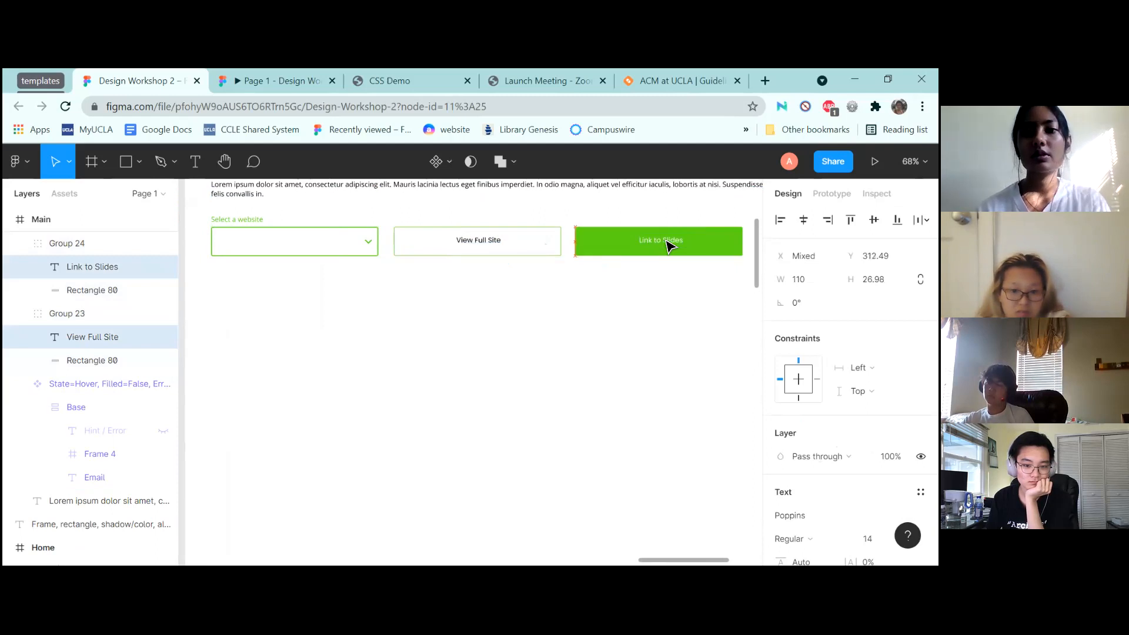
left_click(622, 336)
scroll(622, 338, "down", 5)
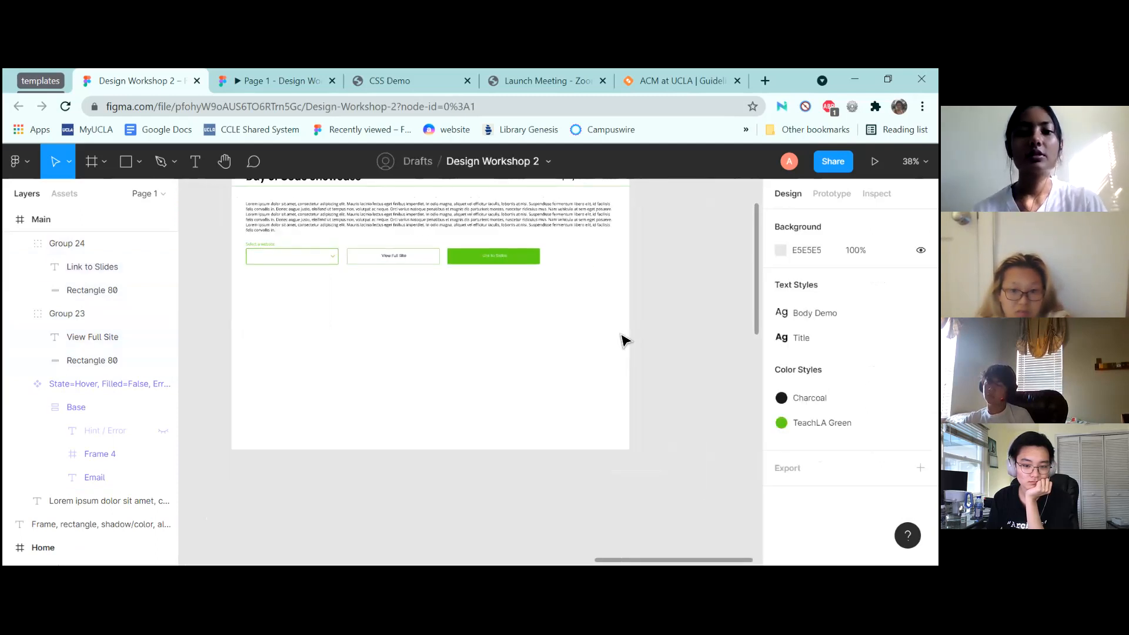
Group the dropdown with both buttons and centre the group horizontally in Main
left_click_drag(221, 240, 585, 288)
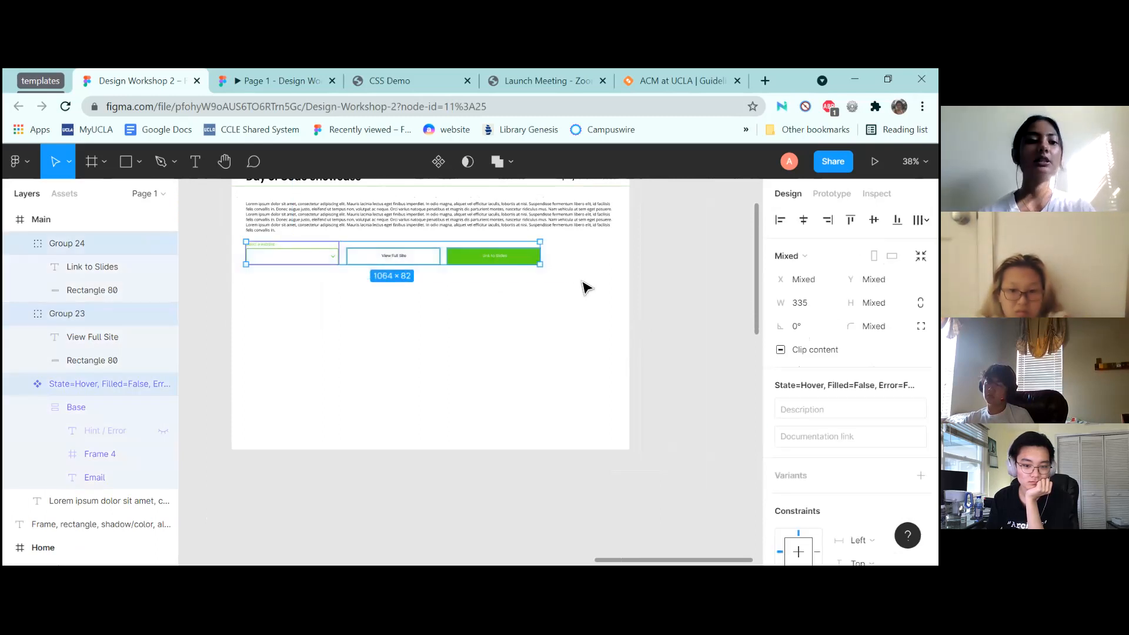
left_click(229, 272)
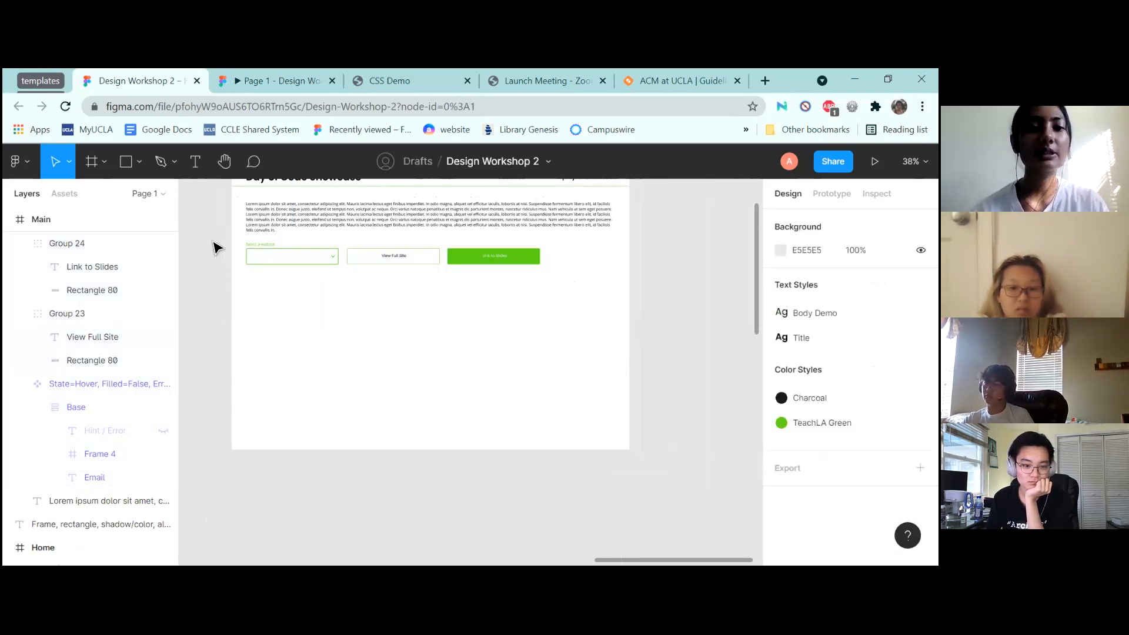
left_click_drag(216, 241, 585, 286)
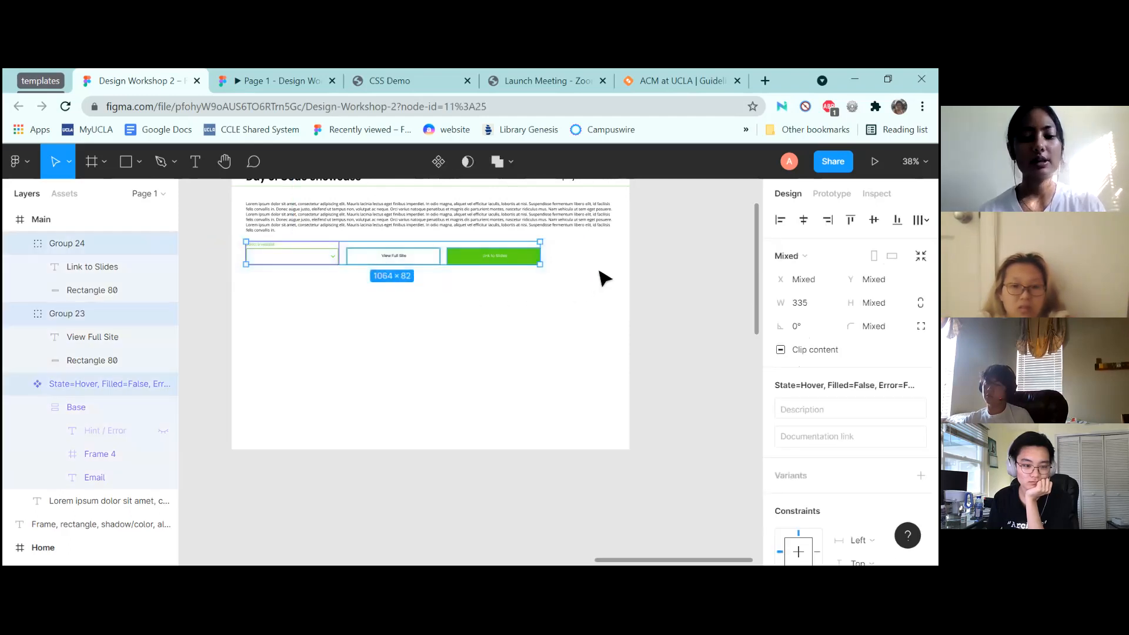
key("ctrl+g")
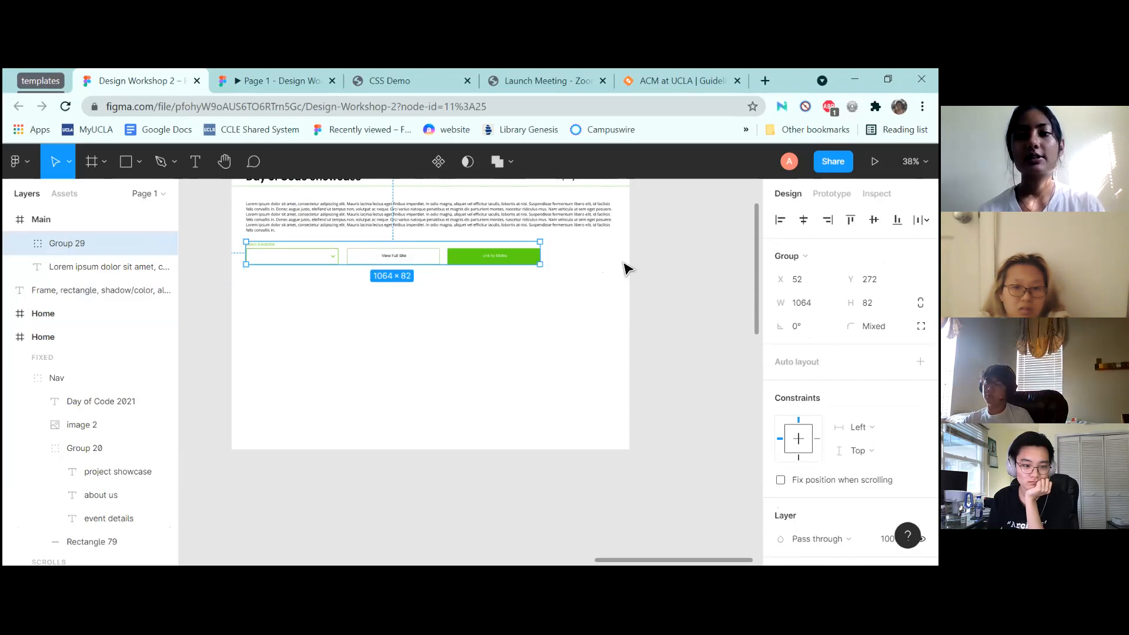
left_click(803, 220)
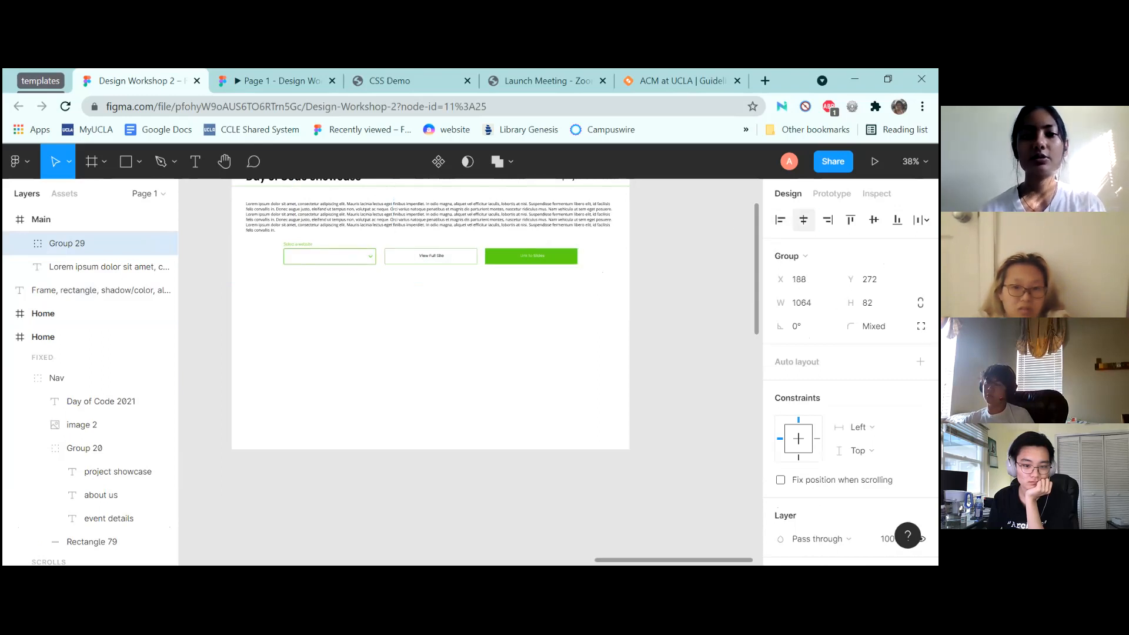
left_click(625, 300)
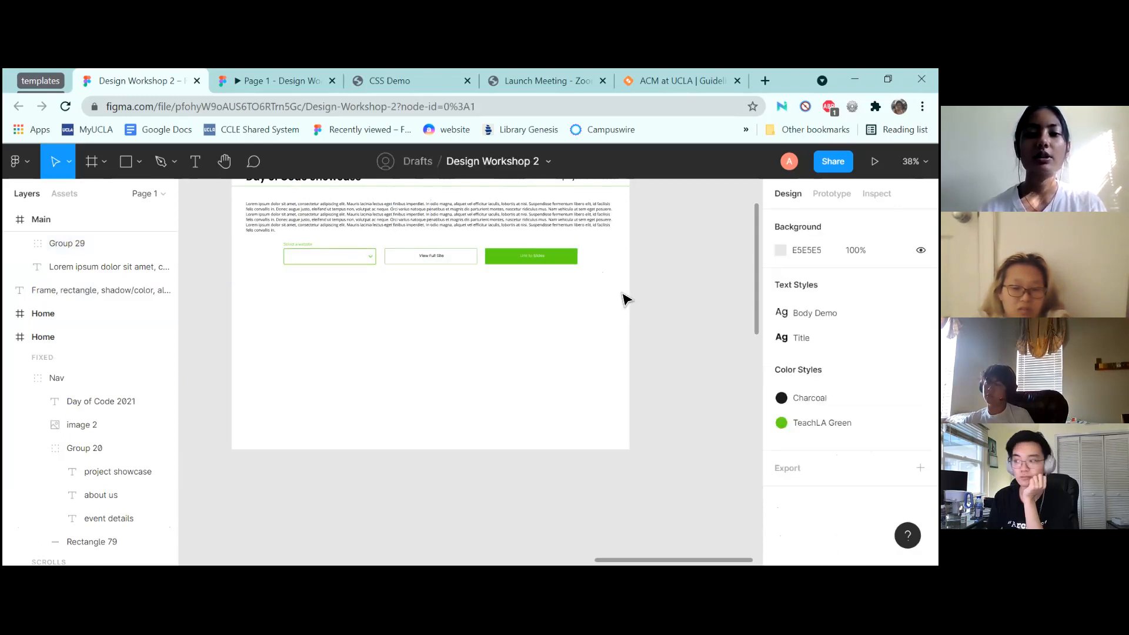
scroll(624, 299, "down", 1)
scroll(624, 299, "down", 6)
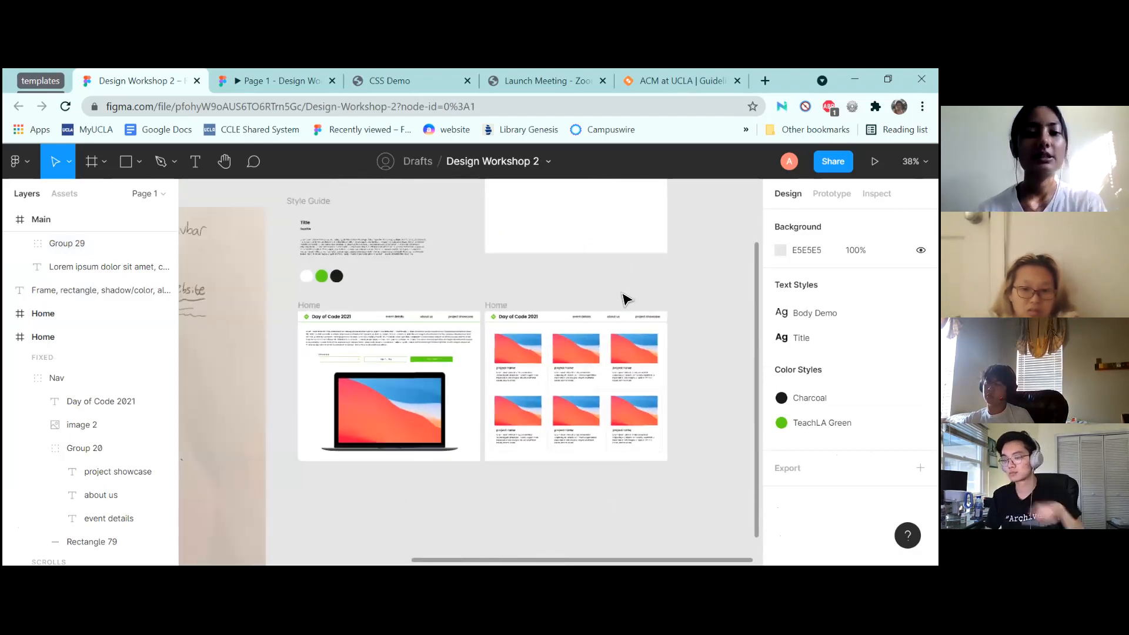
scroll(625, 300, "up", 5)
scroll(624, 300, "down", 2)
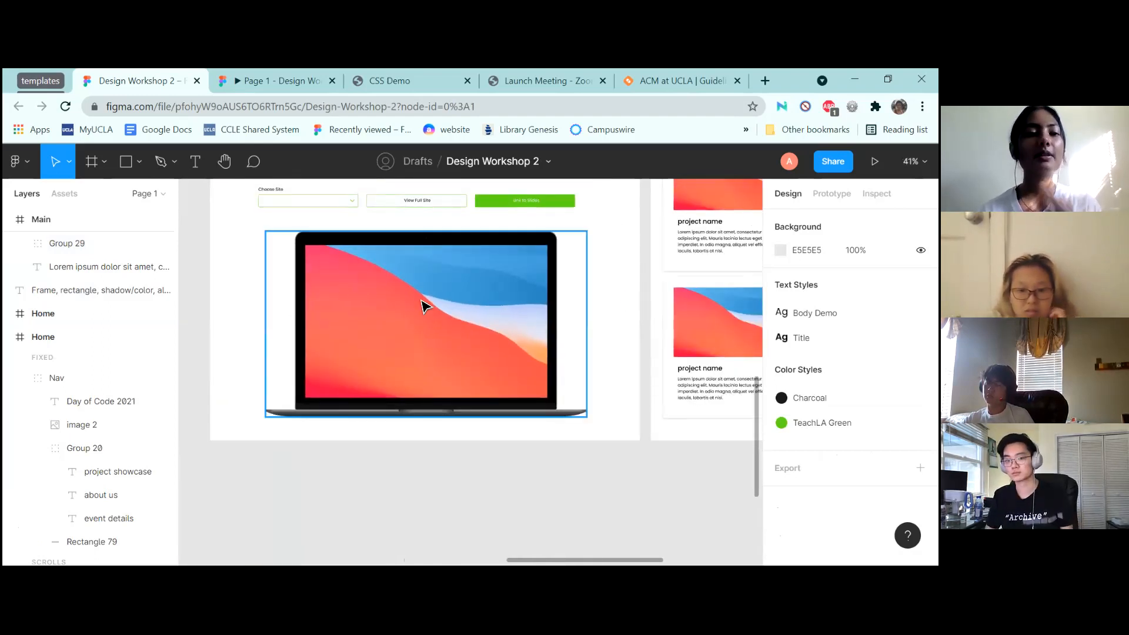
Duplicate the MacBook Air — Realistic Mockup community file to Drafts, then return to Design Workshop 2
left_click(27, 78)
left_click(175, 71)
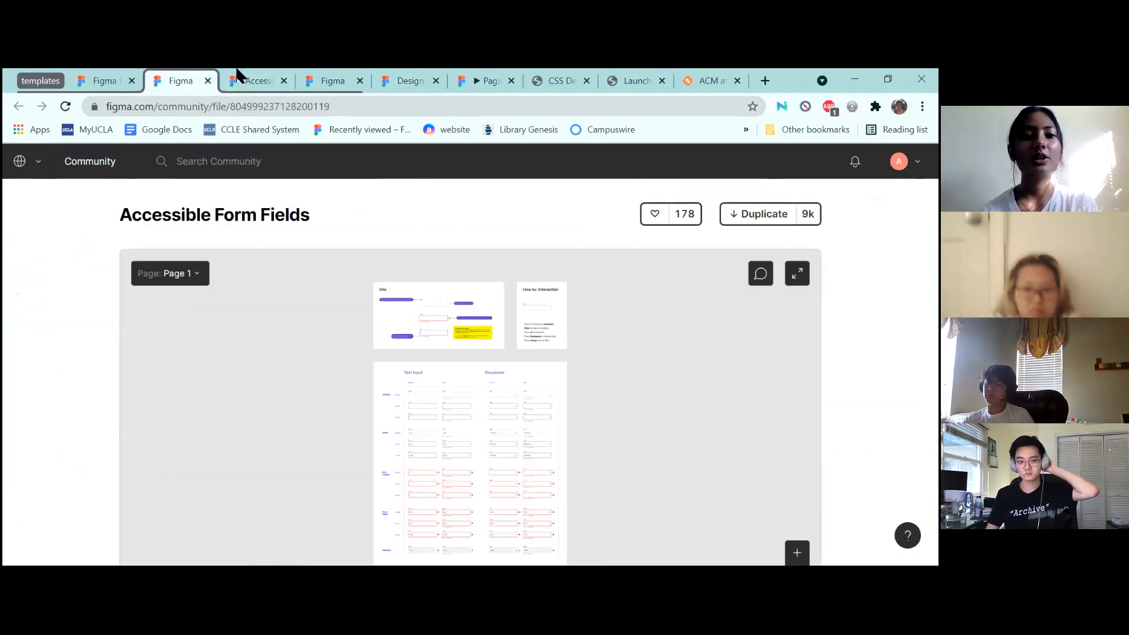
left_click(248, 73)
left_click(336, 82)
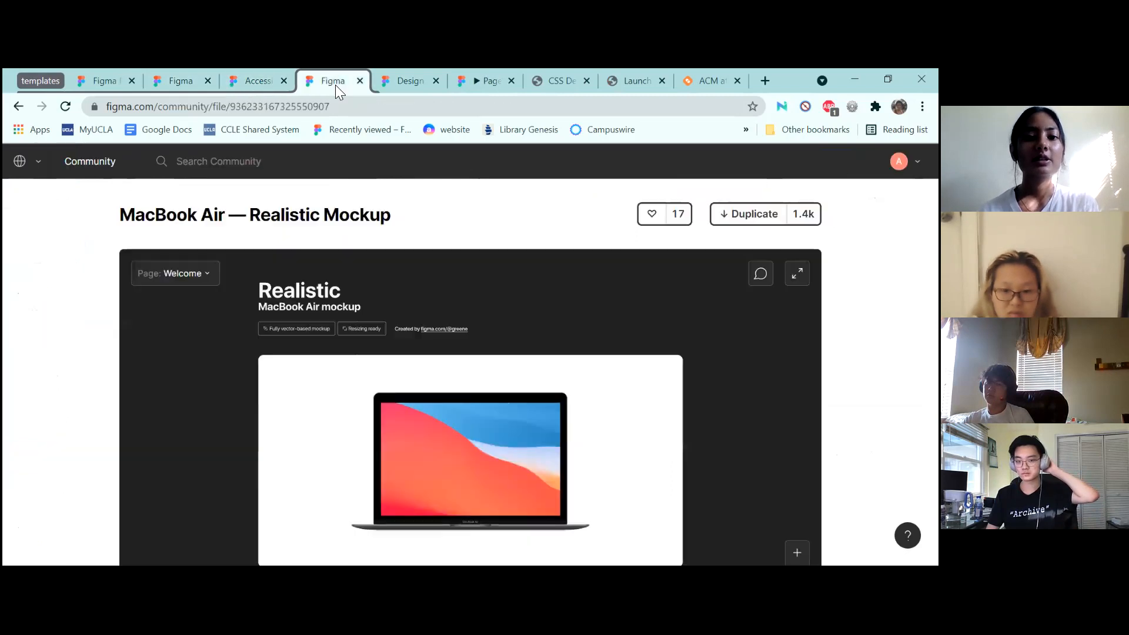
left_click(748, 216)
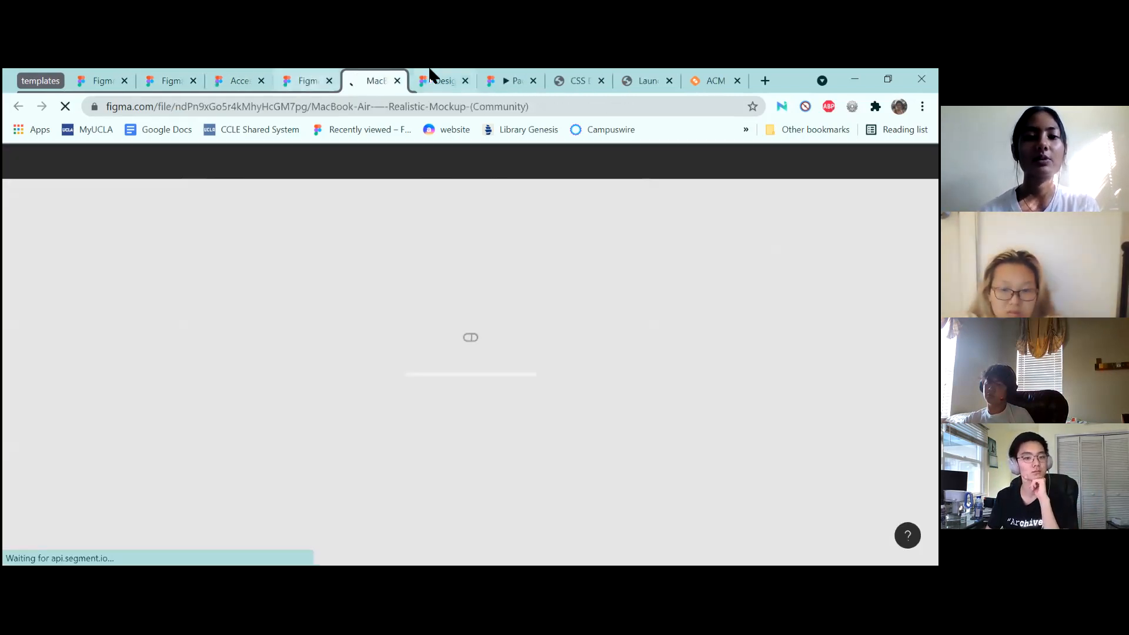
left_click(471, 80)
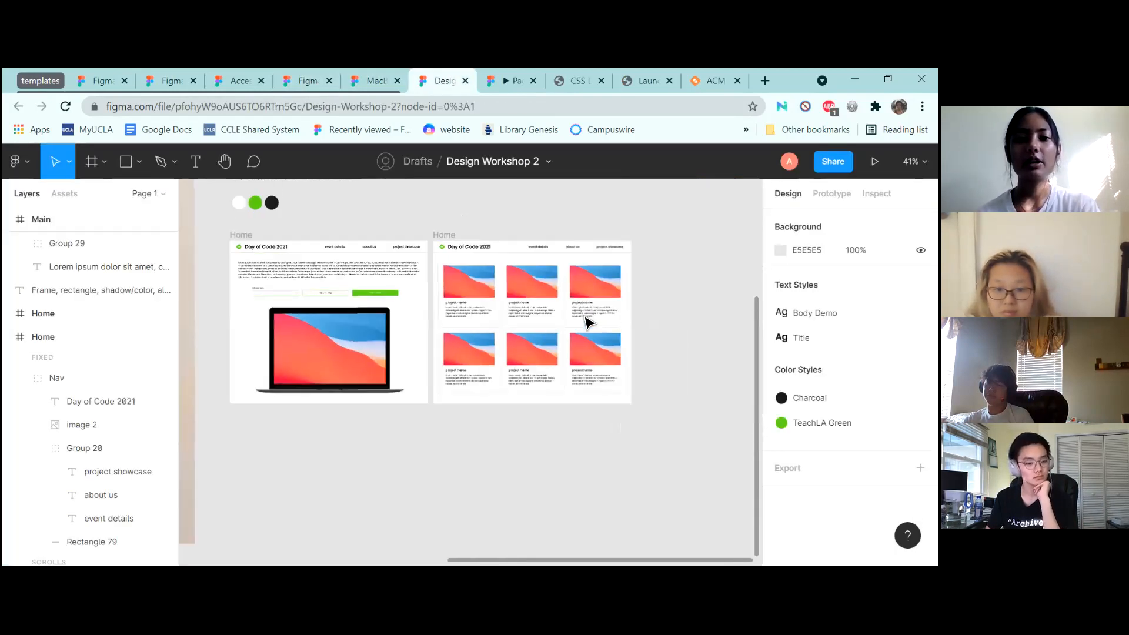
Move the laptop mockup from the Home frame into Main below the buttons
scroll(586, 321, "down", 5)
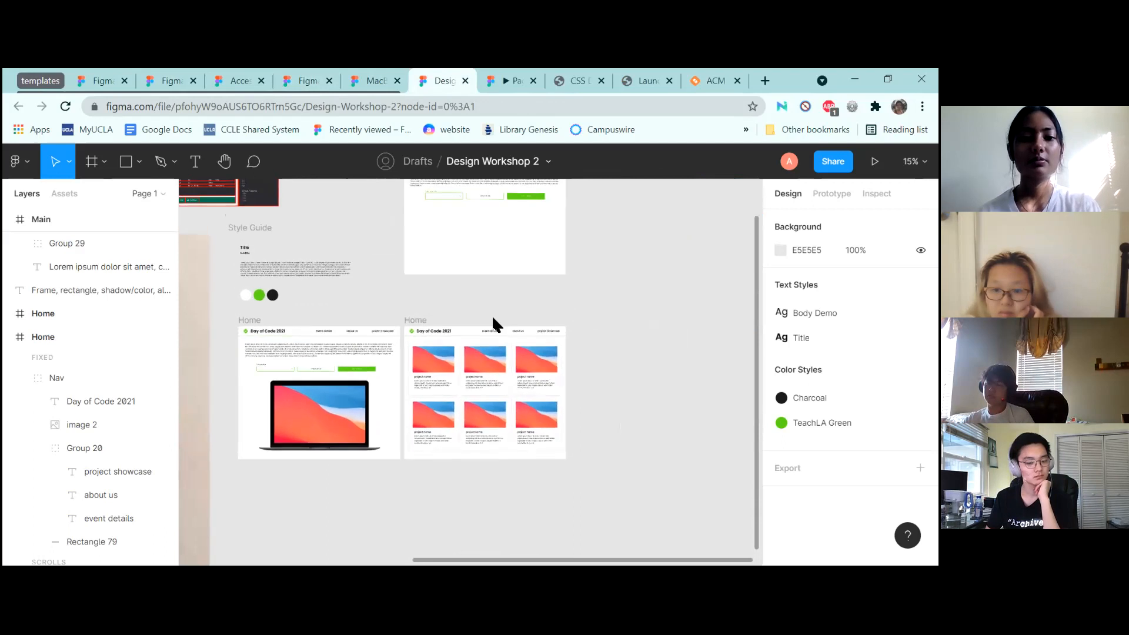
left_click(311, 425)
key("ctrl+x")
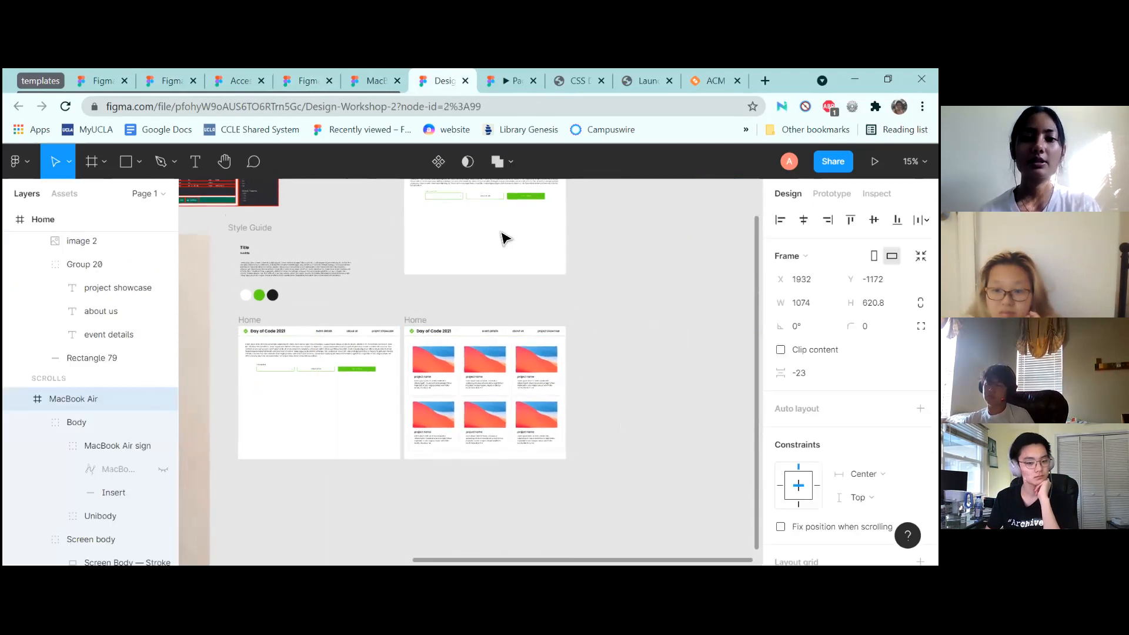
left_click(504, 237)
key("ctrl+v")
left_click_drag(504, 237, 475, 256)
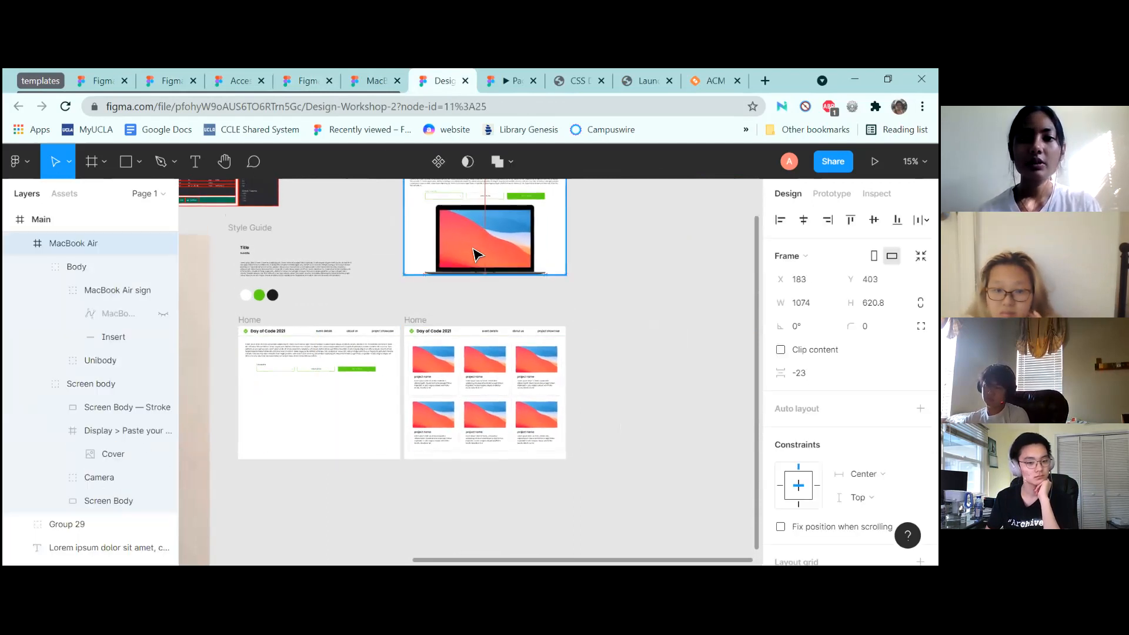
scroll(475, 255, "up", 1)
left_click(606, 303)
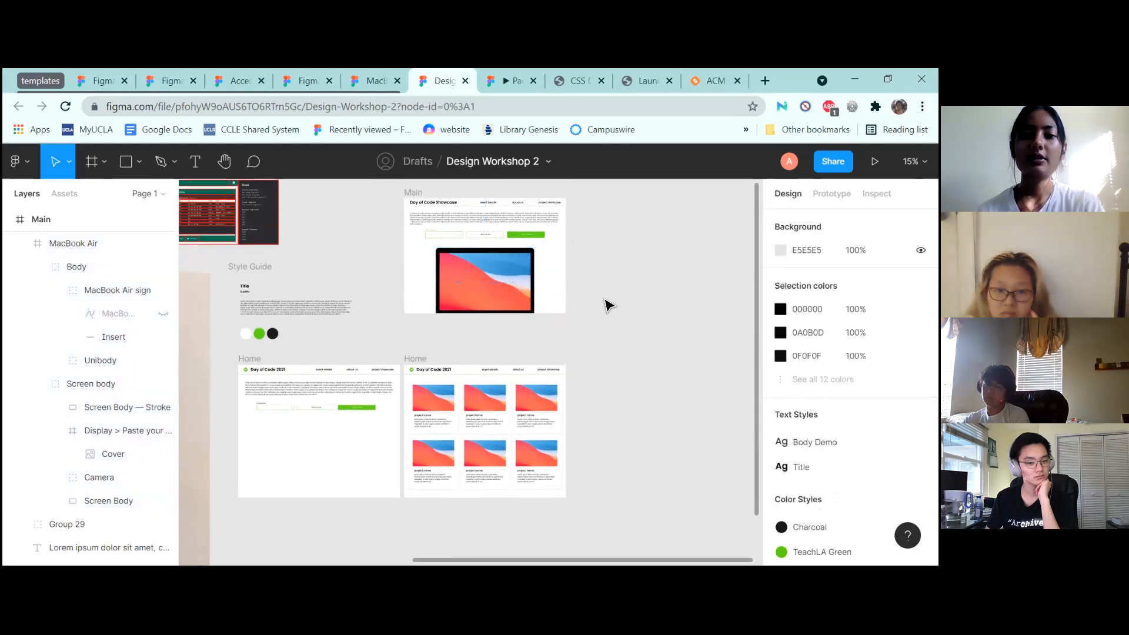
Extend the Main frame to 1440×1177 so the whole laptop fits
scroll(607, 304, "up", 5)
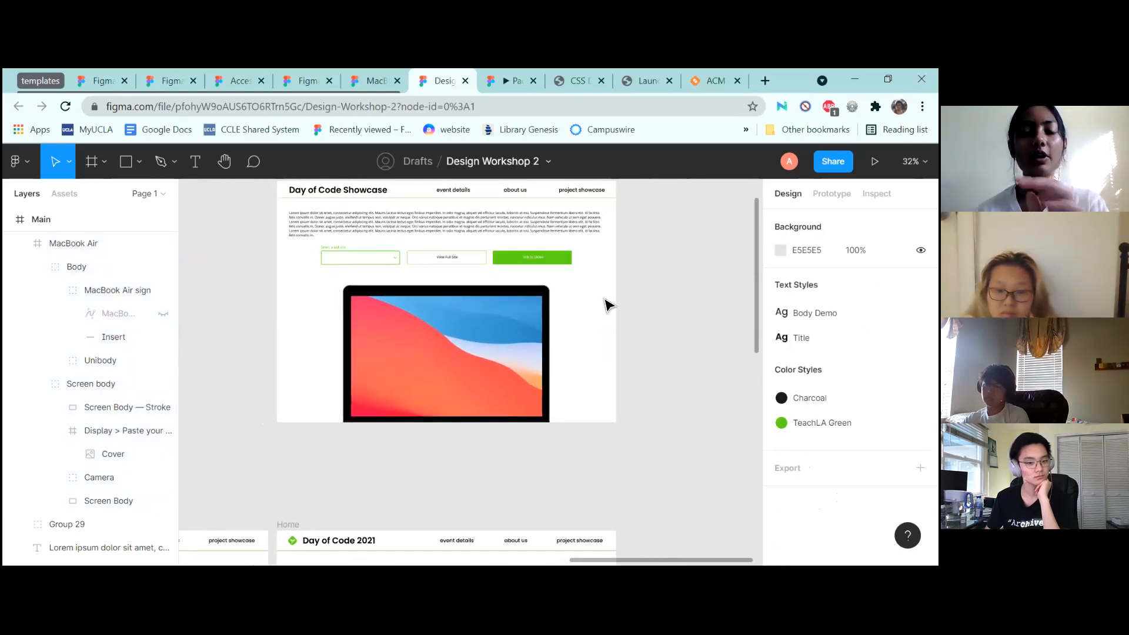
scroll(647, 307, "up", 1)
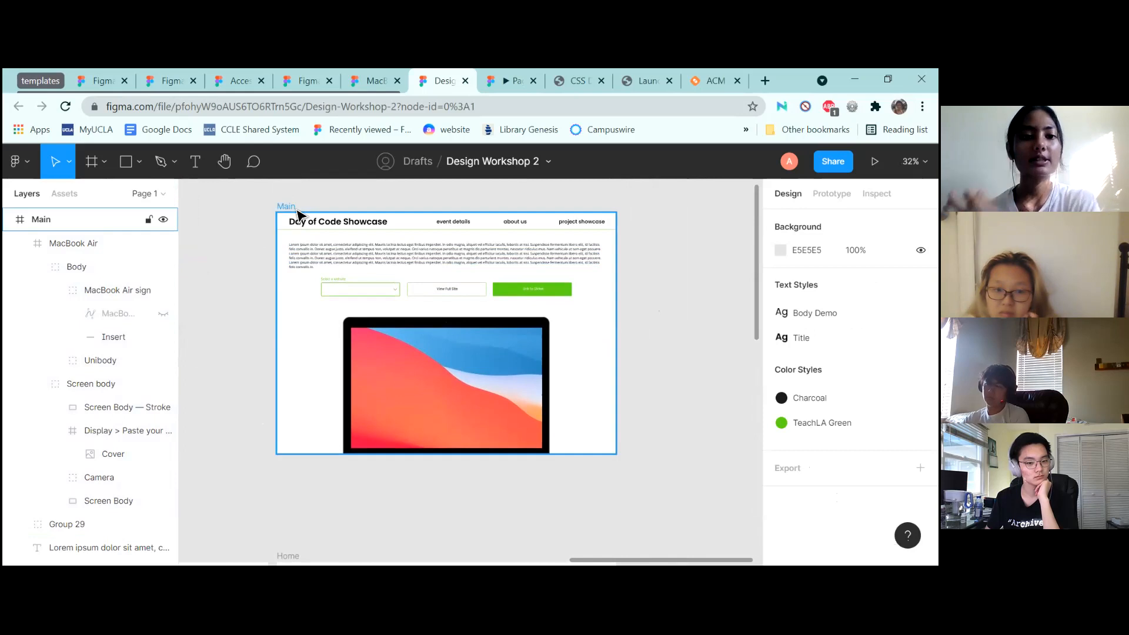
left_click(500, 308)
scroll(520, 347, "down", 2)
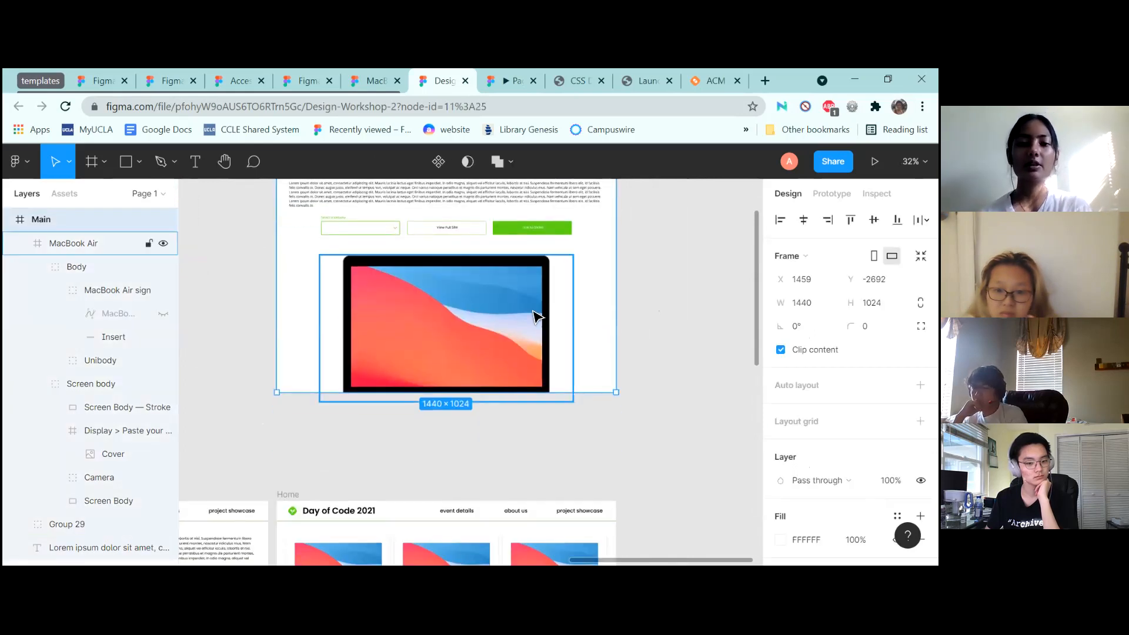
scroll(565, 315, "up", 1)
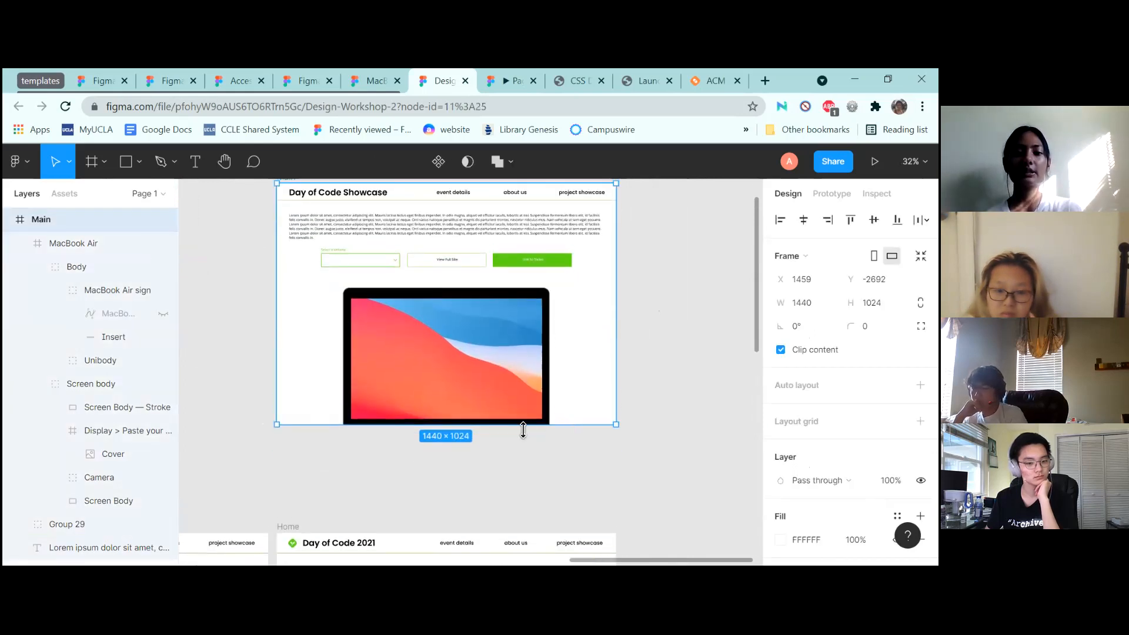
left_click_drag(522, 451, 522, 461)
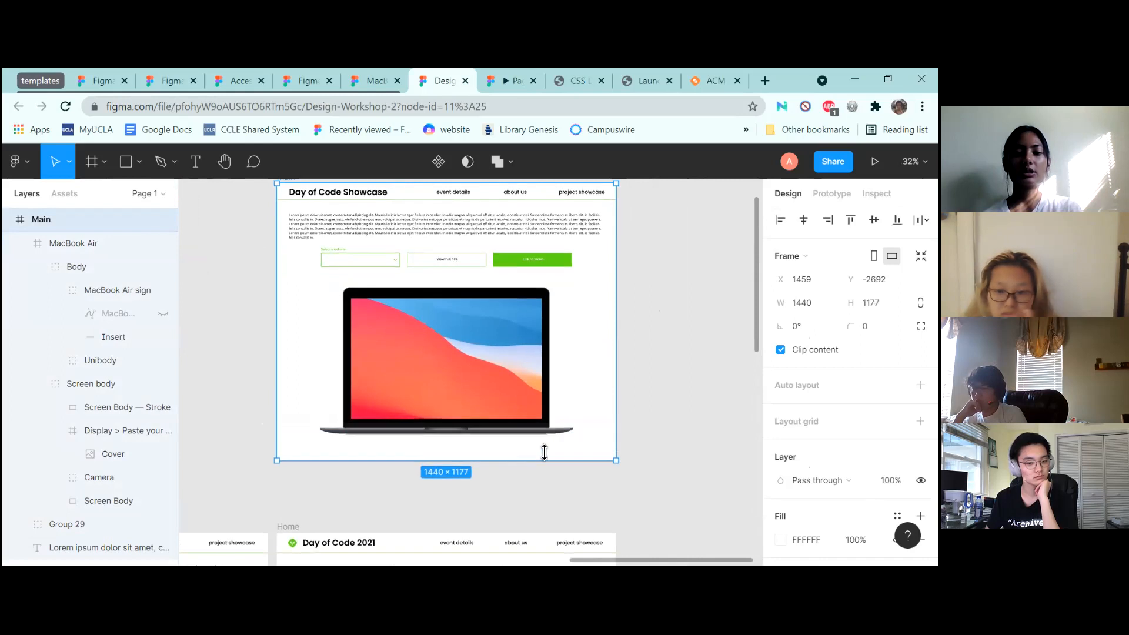
left_click(687, 384)
scroll(686, 383, "up", 1)
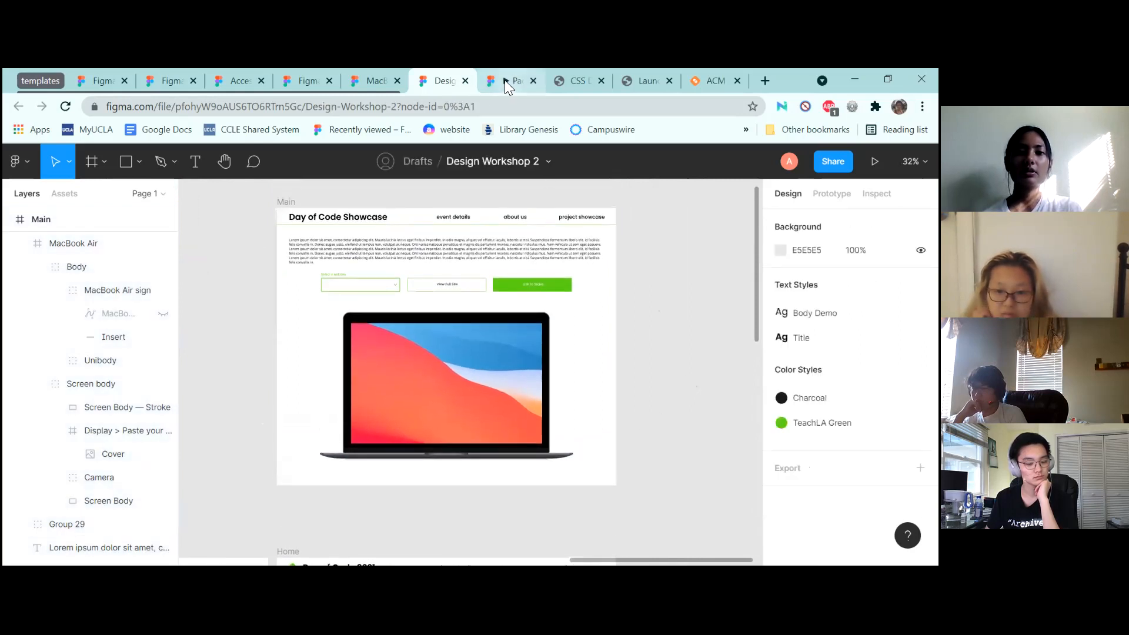
left_click(504, 80)
scroll(558, 359, "down", 5)
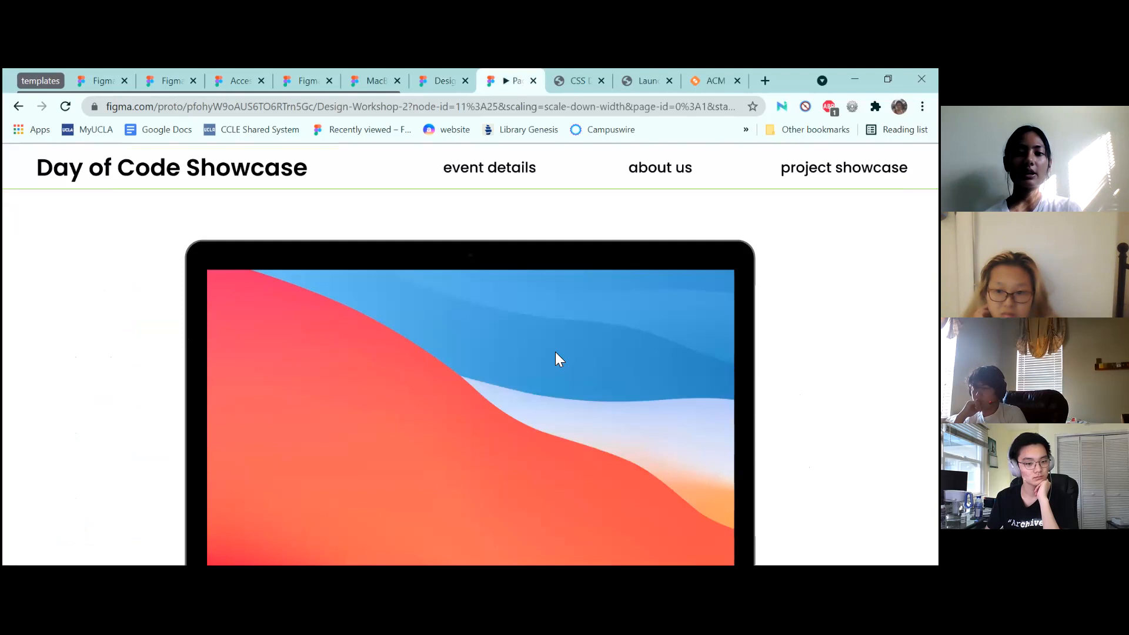
scroll(559, 359, "up", 5)
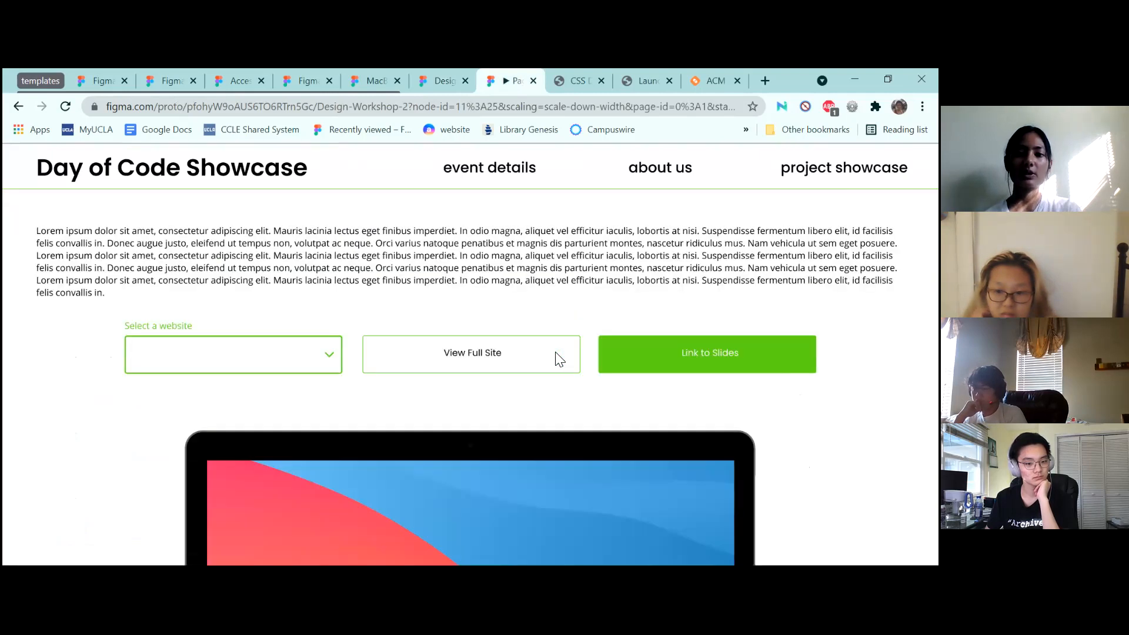
left_click(545, 336)
left_click(639, 343)
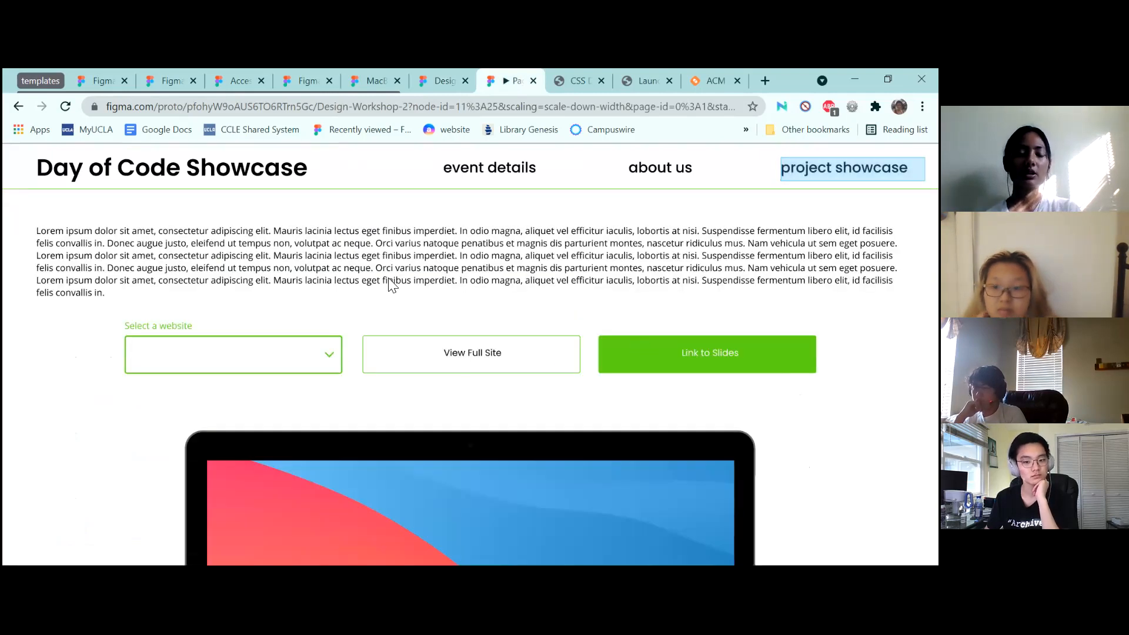
left_click(443, 74)
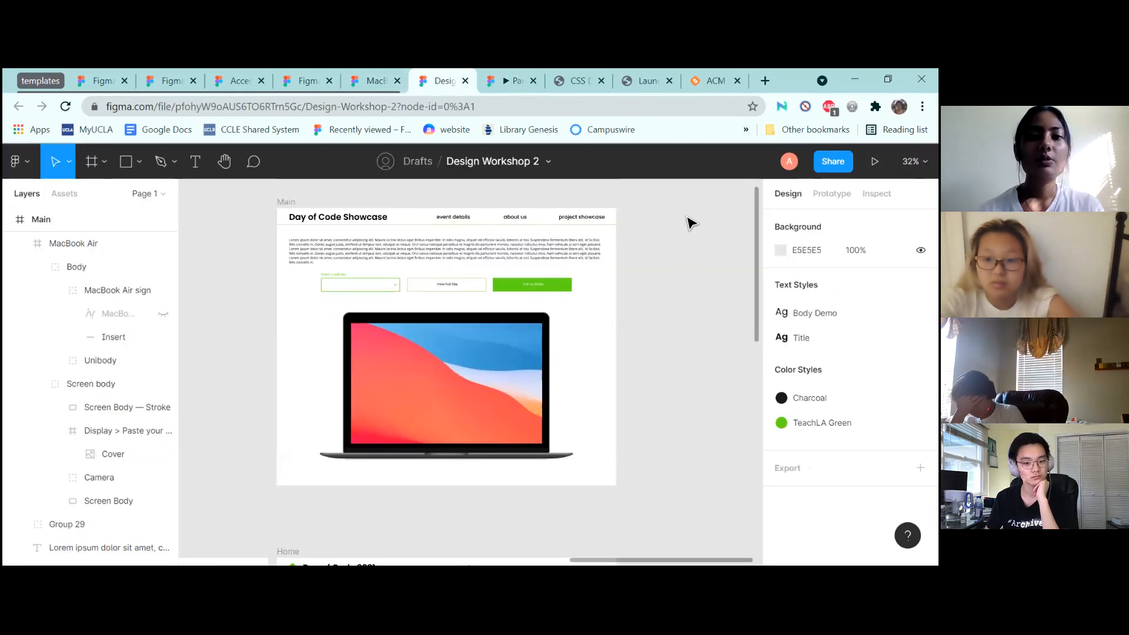
Paste a copy of the Main frame beside the original
scroll(296, 215, "down", 5)
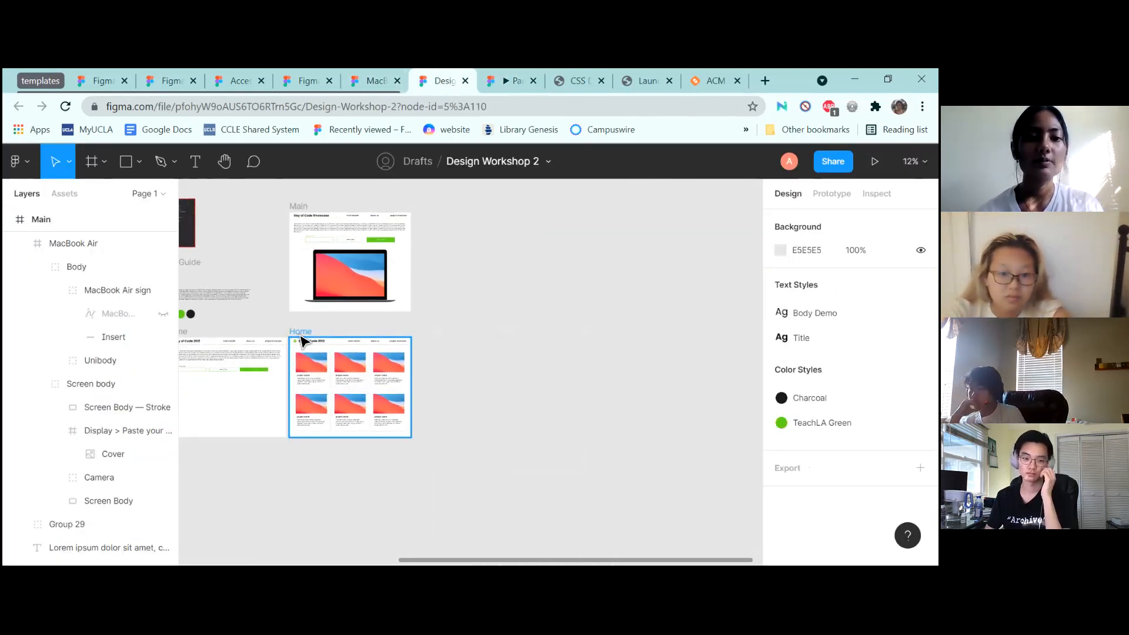
left_click(302, 340)
left_click(529, 239)
scroll(529, 240, "up", 5)
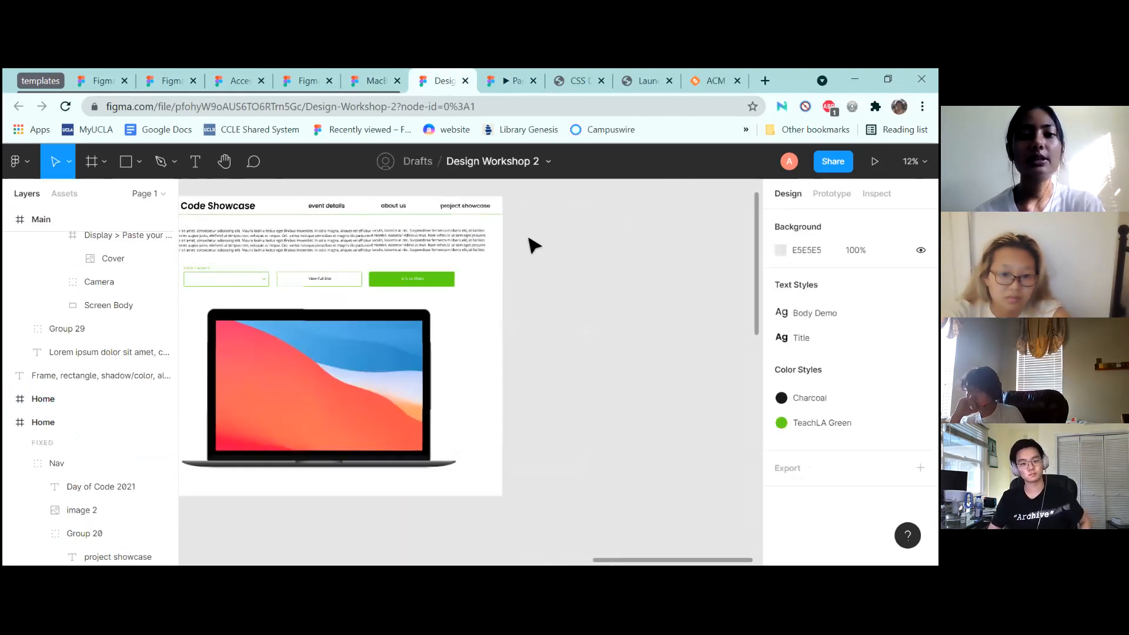
scroll(530, 240, "down", 1)
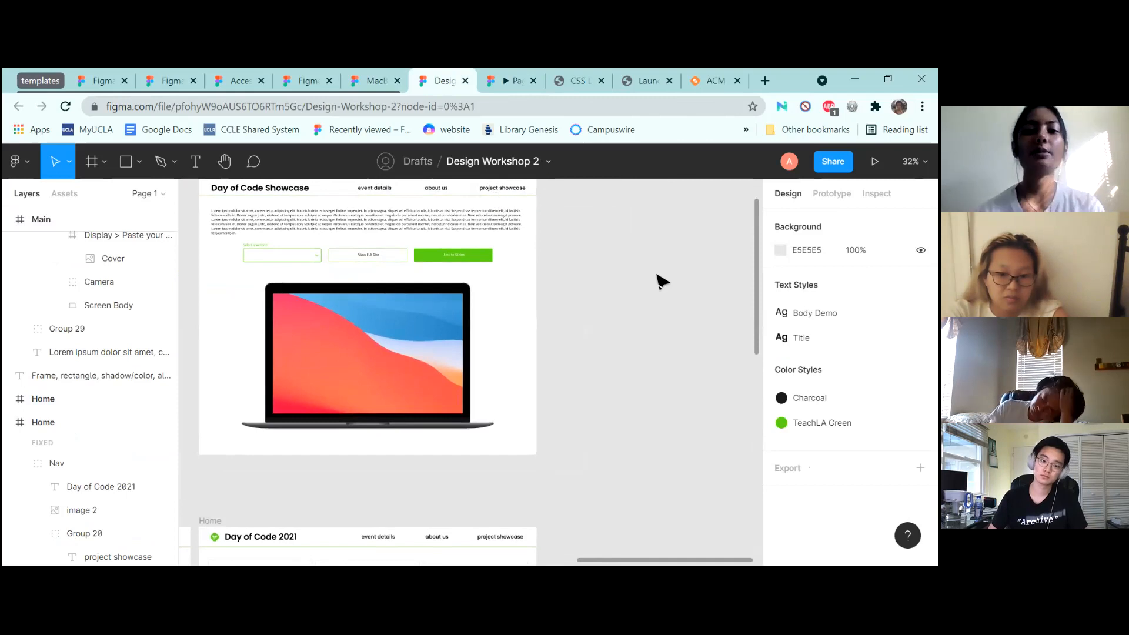
scroll(660, 282, "up", 1)
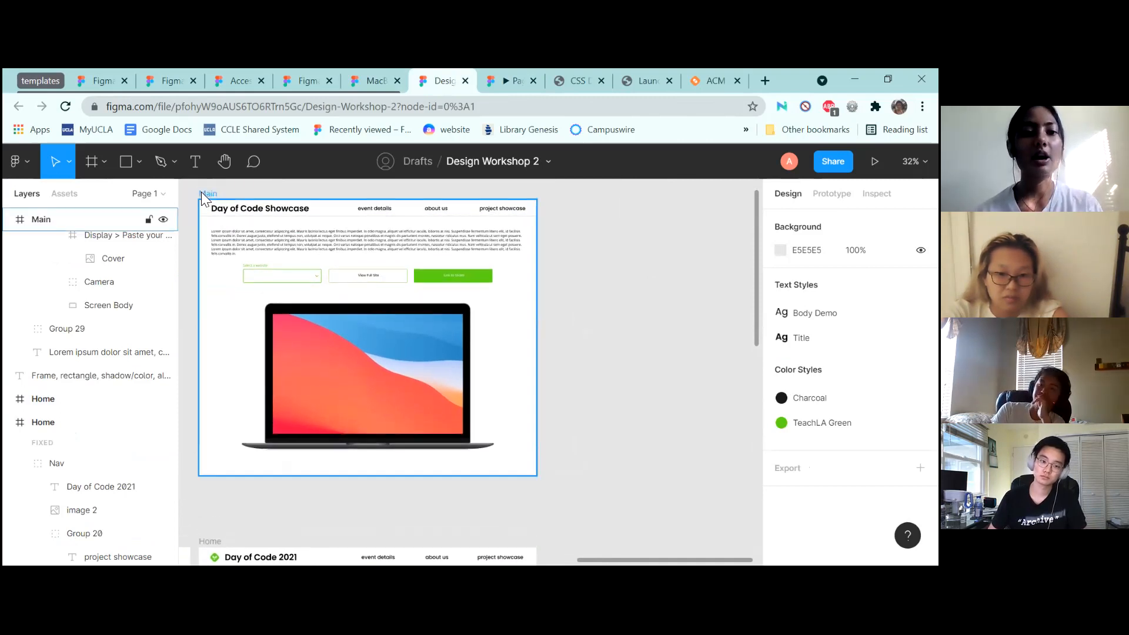
left_click(205, 194)
left_click(659, 256)
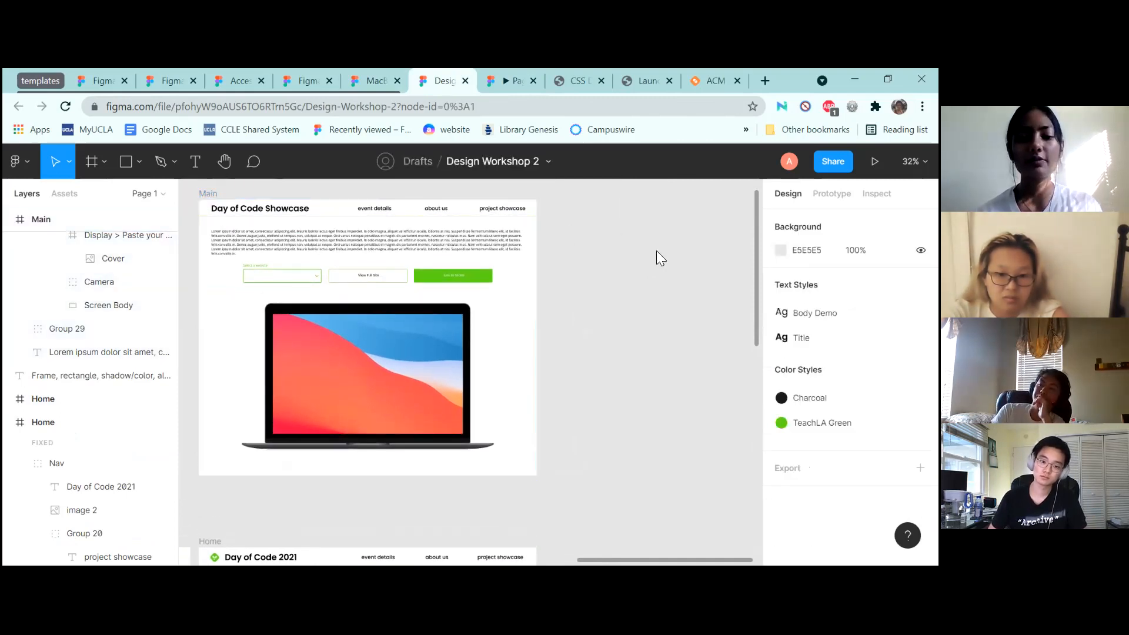
key("ctrl+v")
Delete the Lorem ipsum text, Group 29 and MacBook Air mockup from the copy
scroll(656, 232, "right", 3)
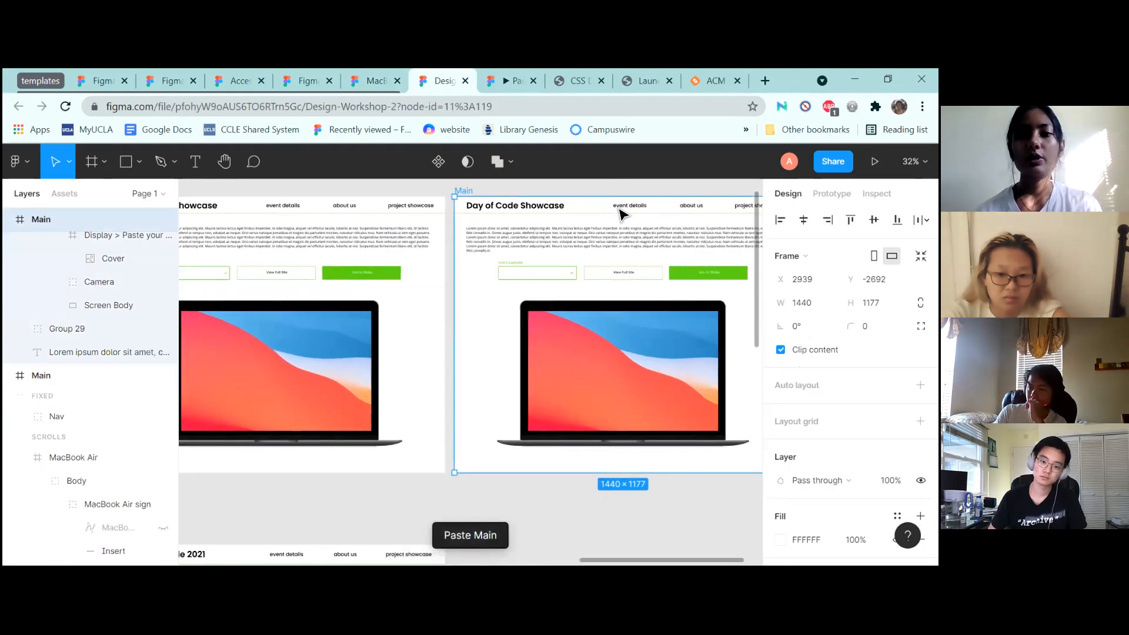
left_click(579, 249)
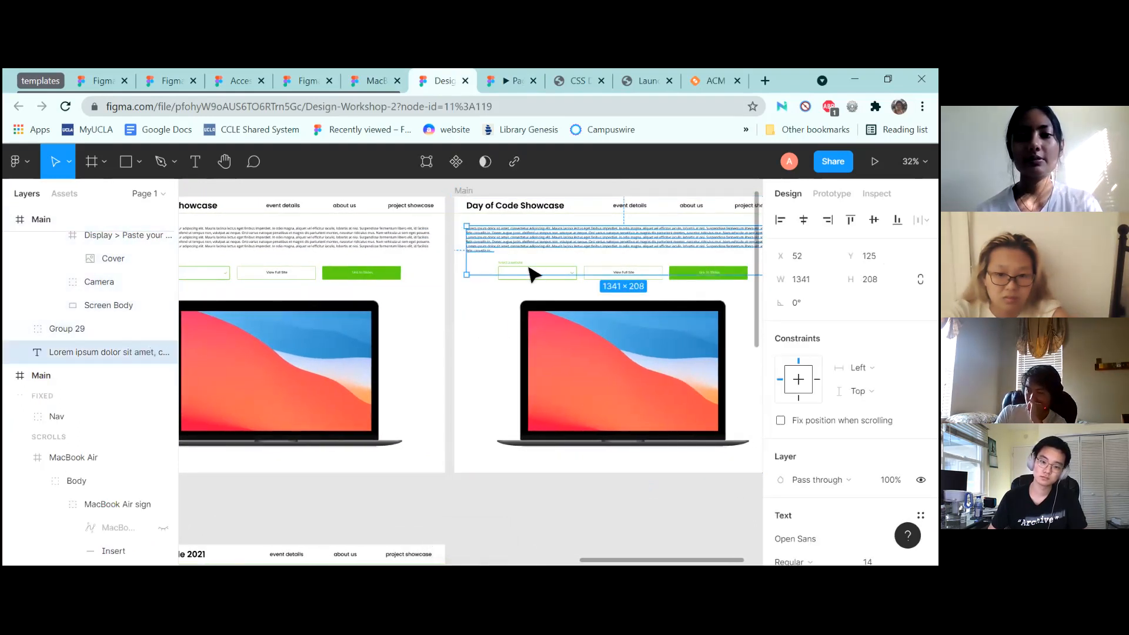
left_click(538, 272, "shift")
left_click(579, 326, "shift")
key("Delete")
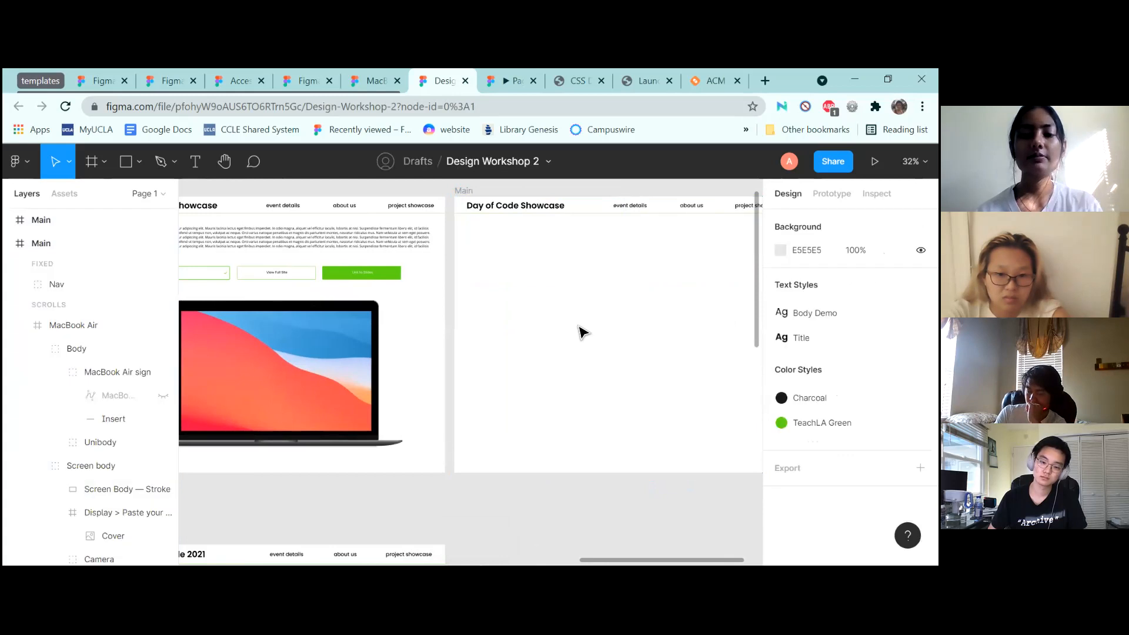
scroll(579, 327, "up", 2)
scroll(580, 327, "right", 2)
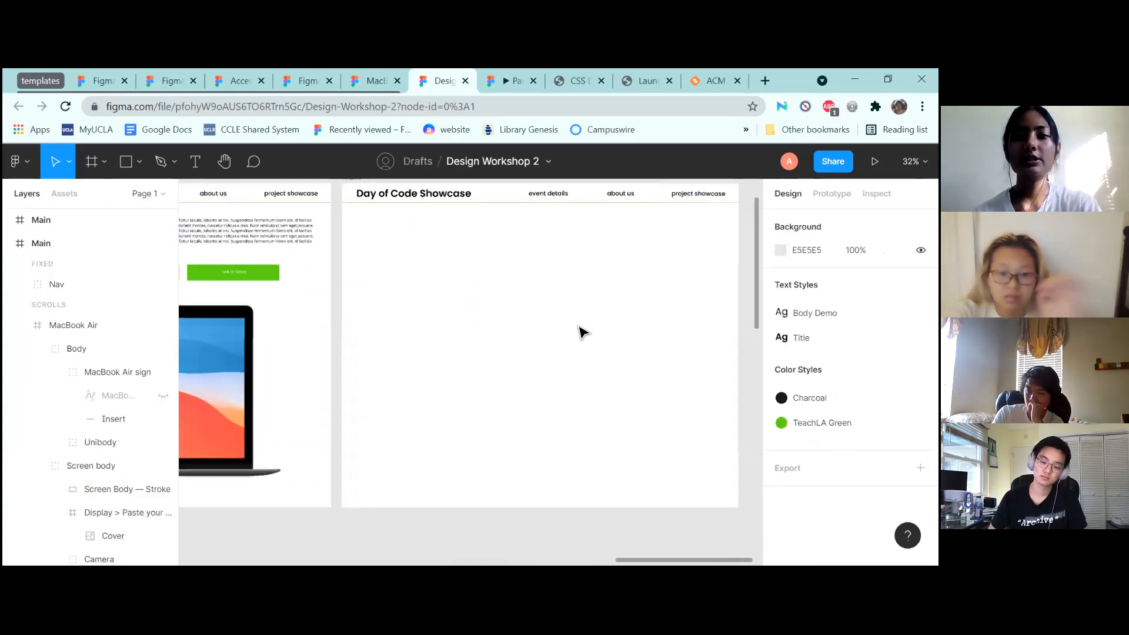
scroll(579, 327, "up", 2)
scroll(579, 327, "right", 1)
scroll(579, 327, "down", 1)
scroll(582, 333, "up", 2)
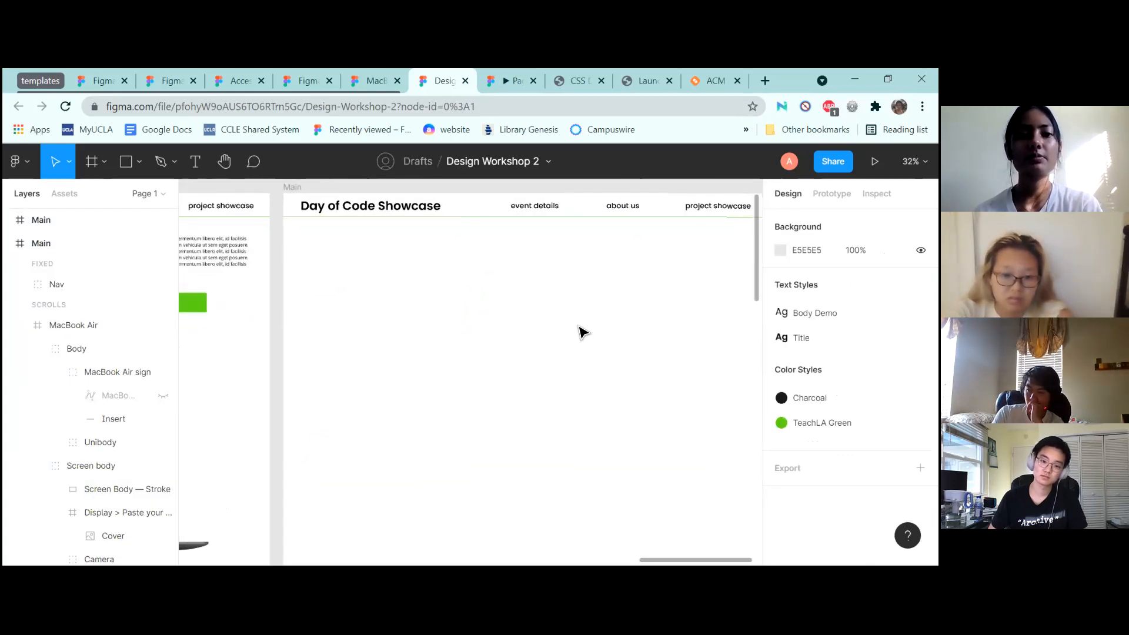
Select a project card in the Home frame
left_click(125, 165)
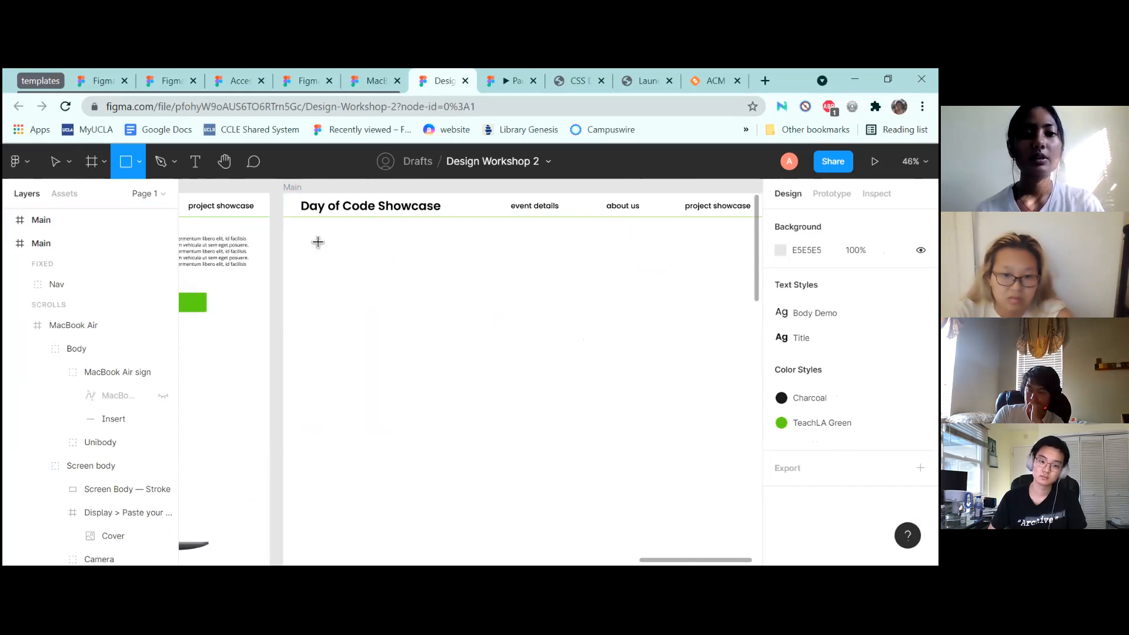
scroll(380, 283, "down", 5)
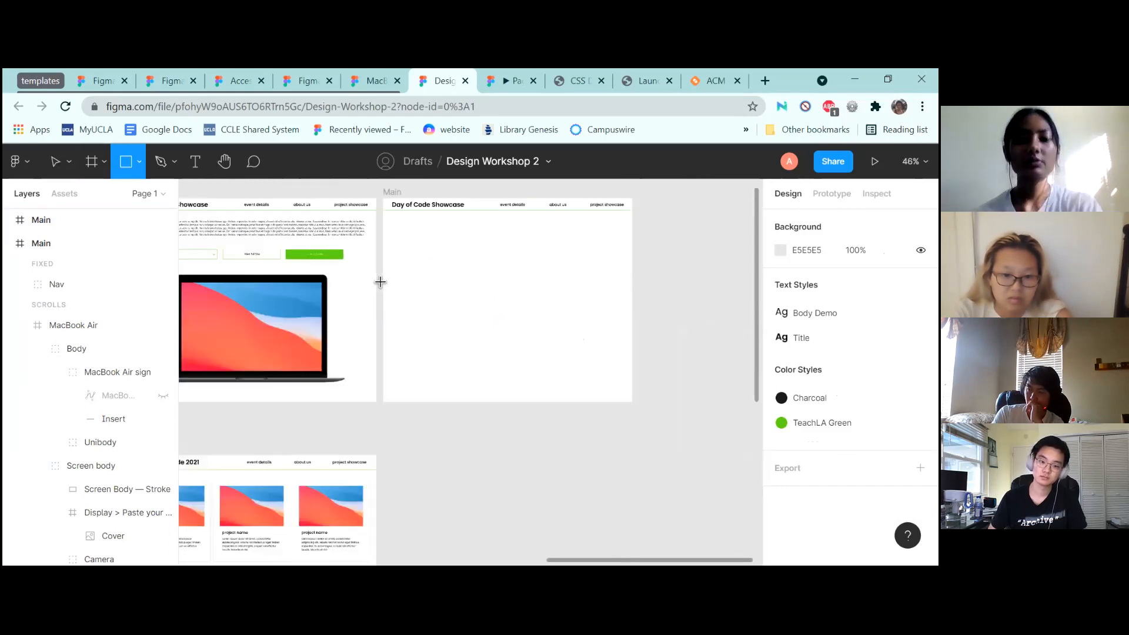
left_click(55, 160)
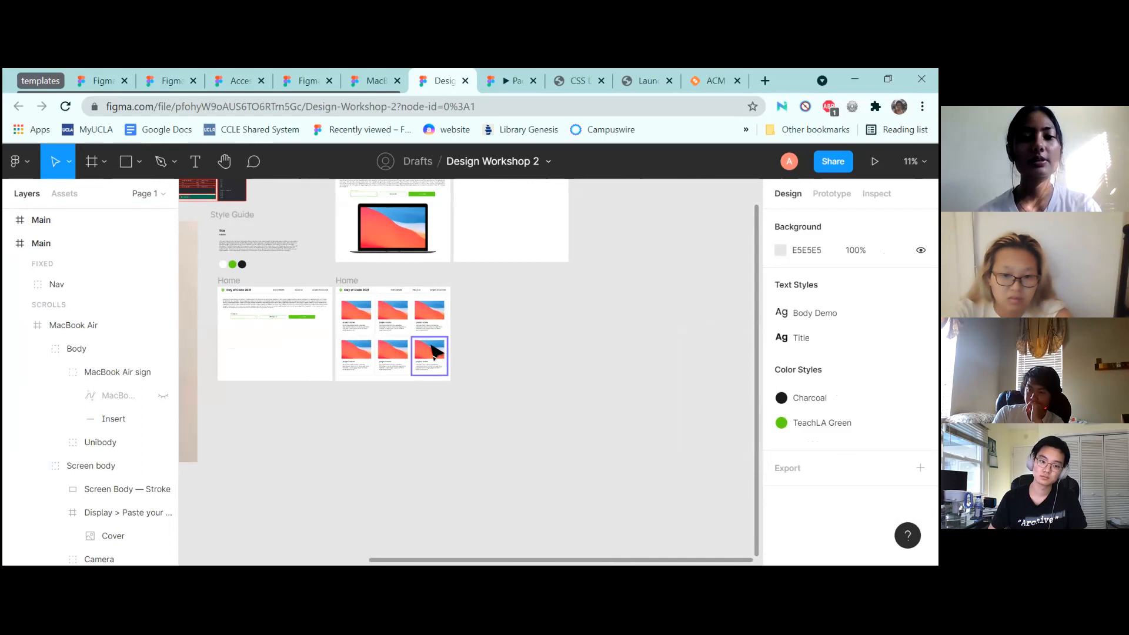
left_click(355, 315)
Move the project card from Home into the emptied Main copy
scroll(470, 317, "up", 3)
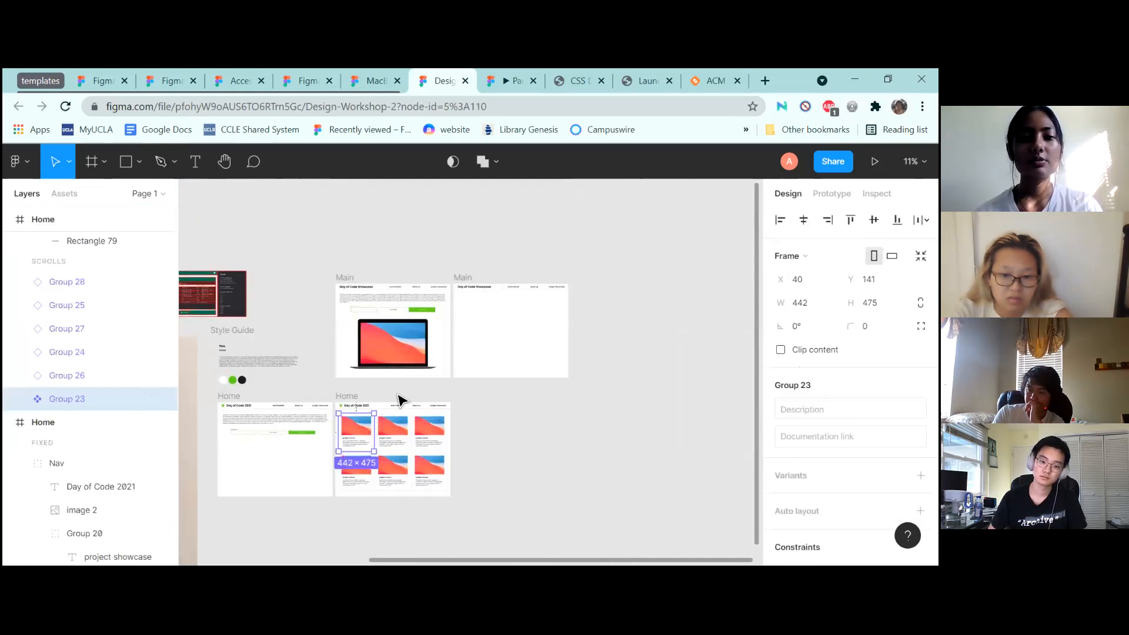
left_click_drag(356, 433, 479, 320)
scroll(477, 320, "up", 5)
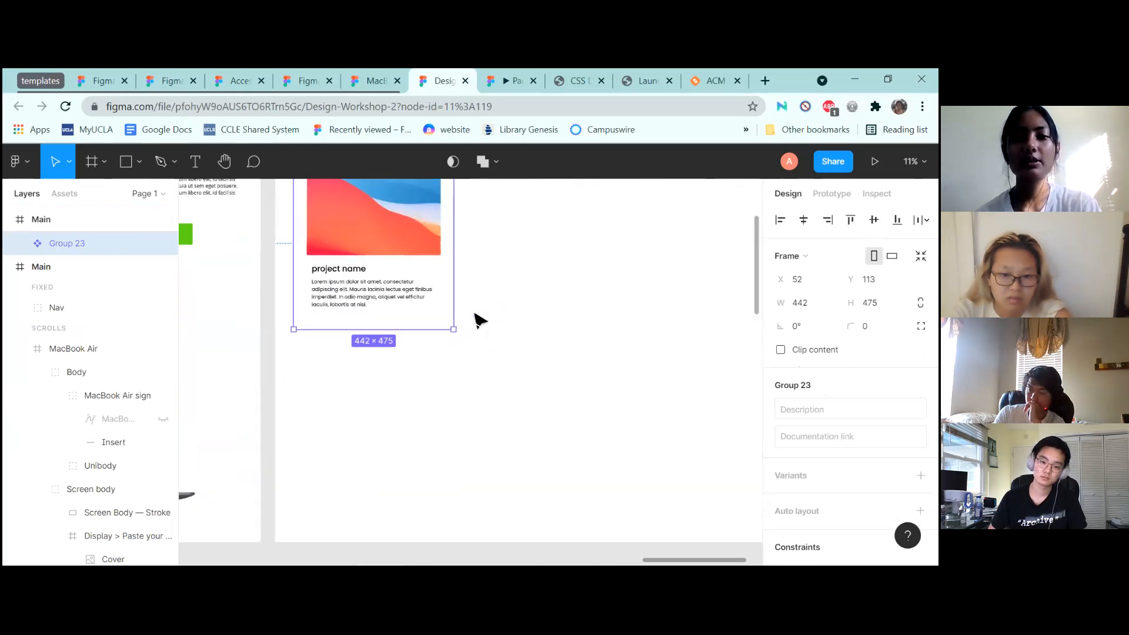
Draw a 409×475 rectangle beside the project card
key("Escape")
key("r")
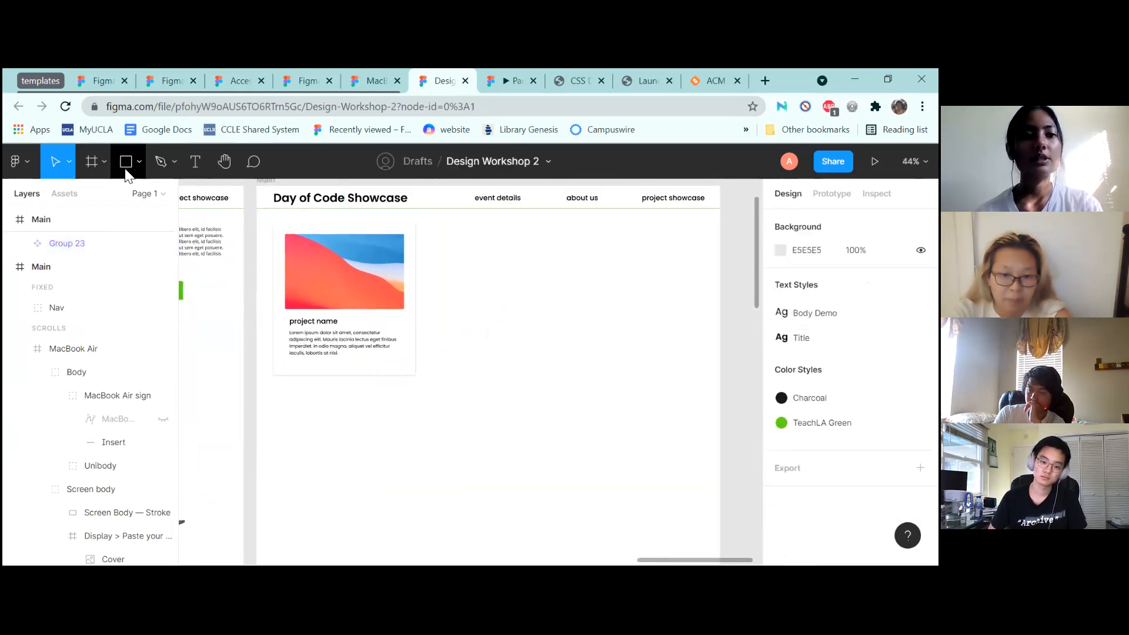
left_click_drag(422, 223, 554, 376)
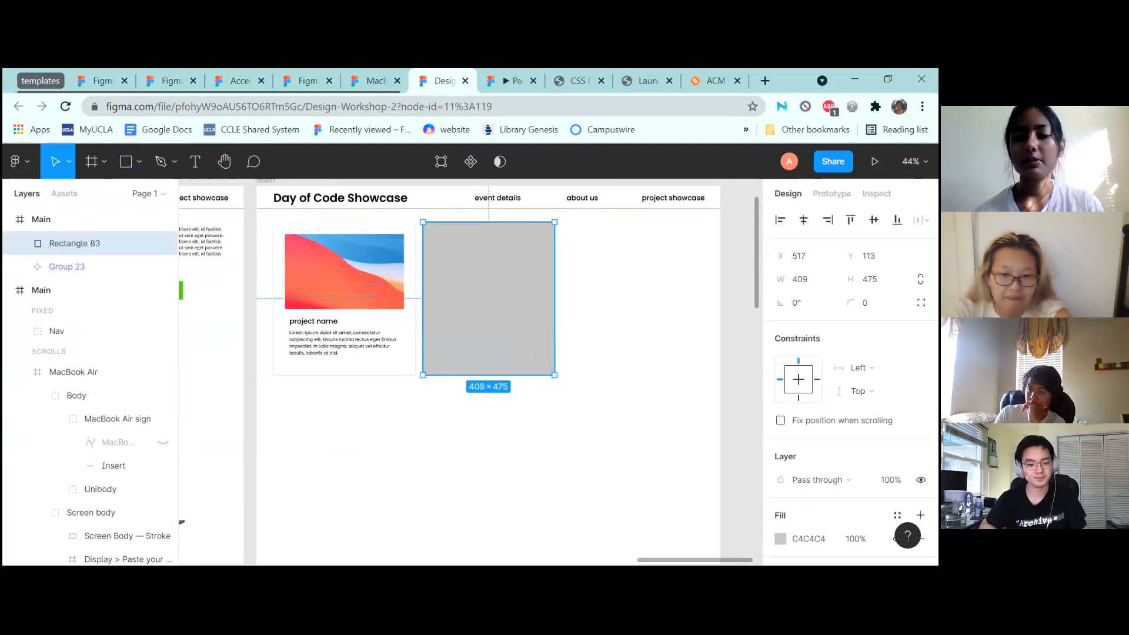
scroll(874, 233, "down", 3)
Fill the new rectangle with white, hex FFFFFF
left_click(780, 403)
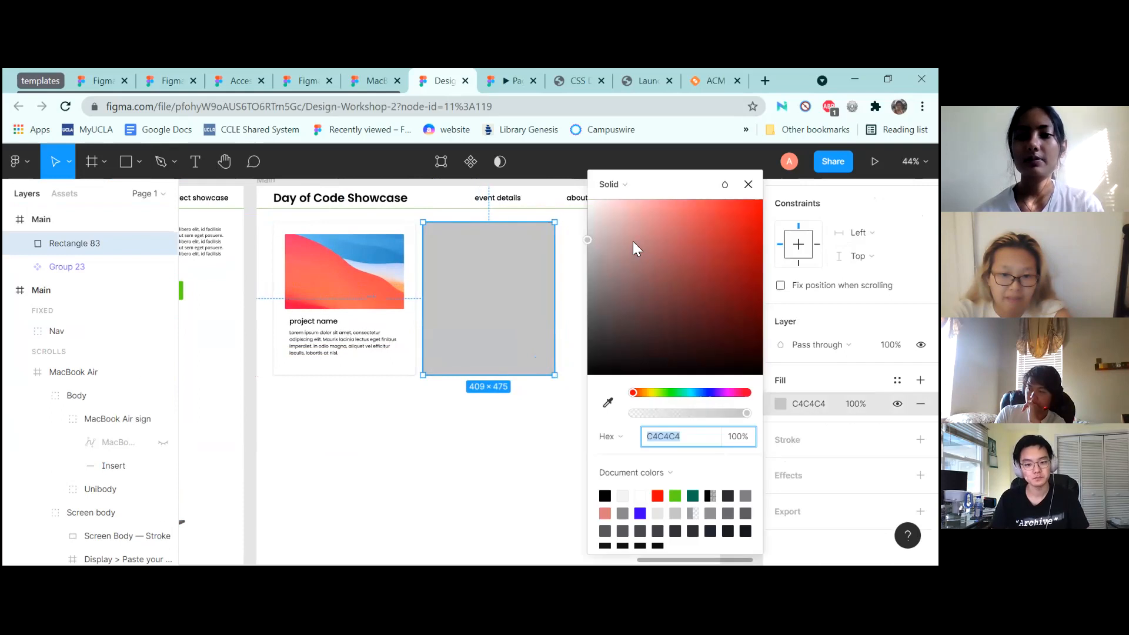
type("fff")
key("Return")
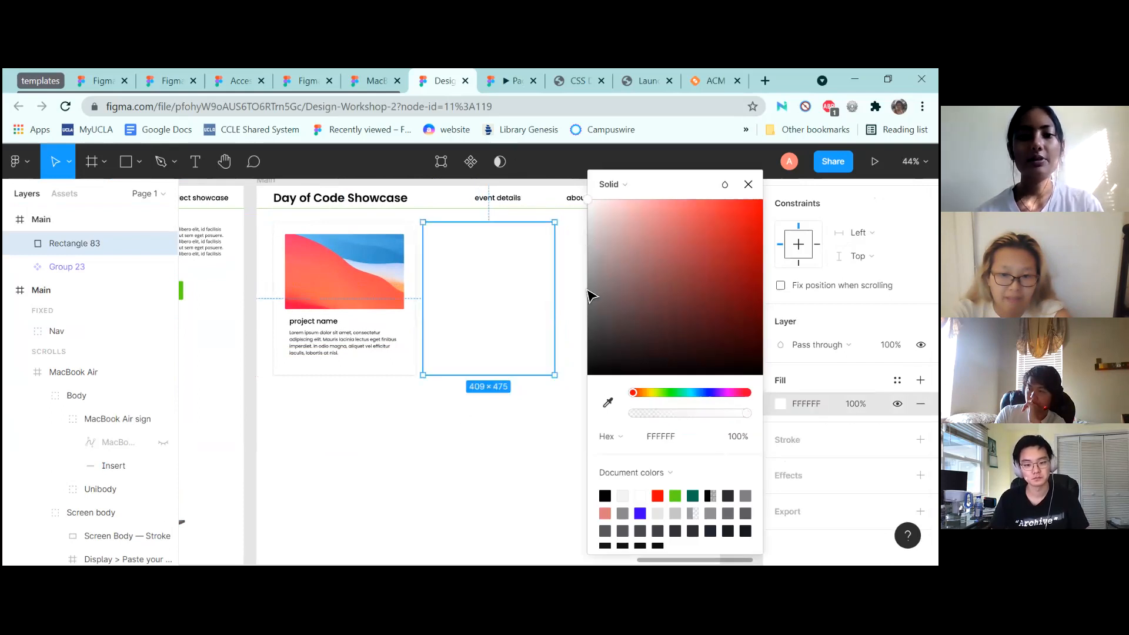
left_click(748, 185)
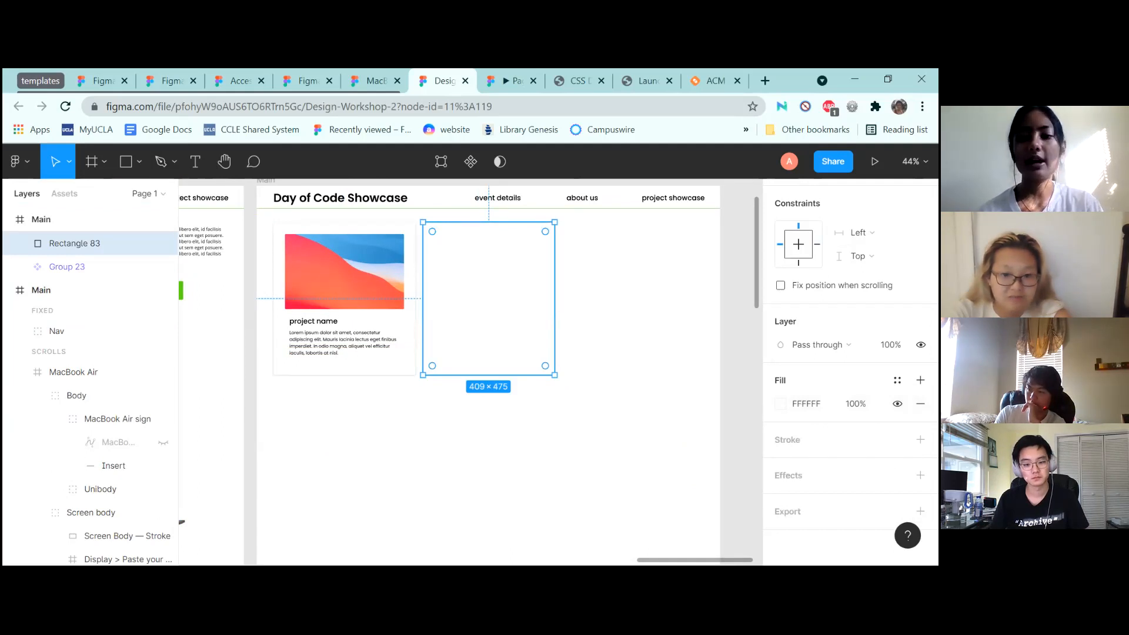
Add a drop shadow to the rectangle with a Y offset of 1
left_click(921, 475)
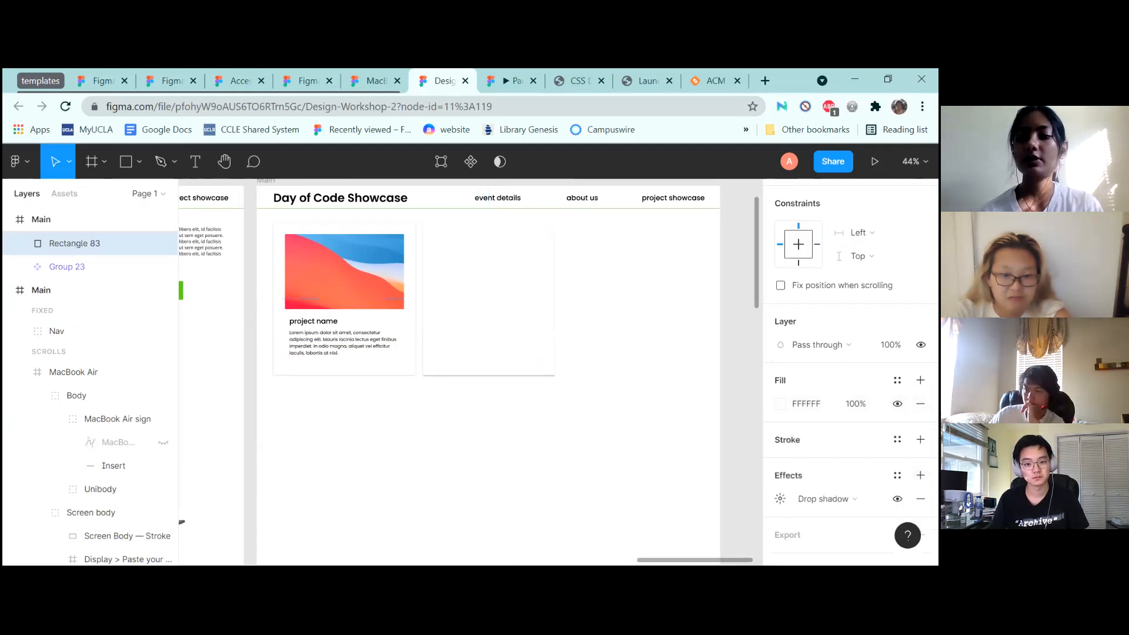
left_click(780, 475)
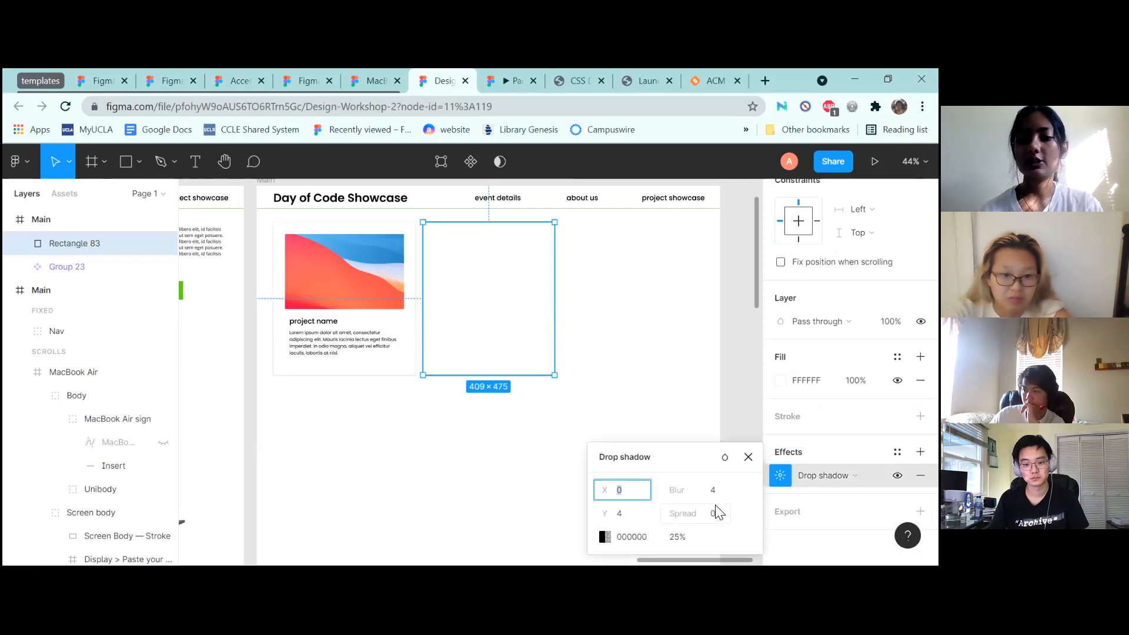
left_click(638, 516)
type("1")
key("Return")
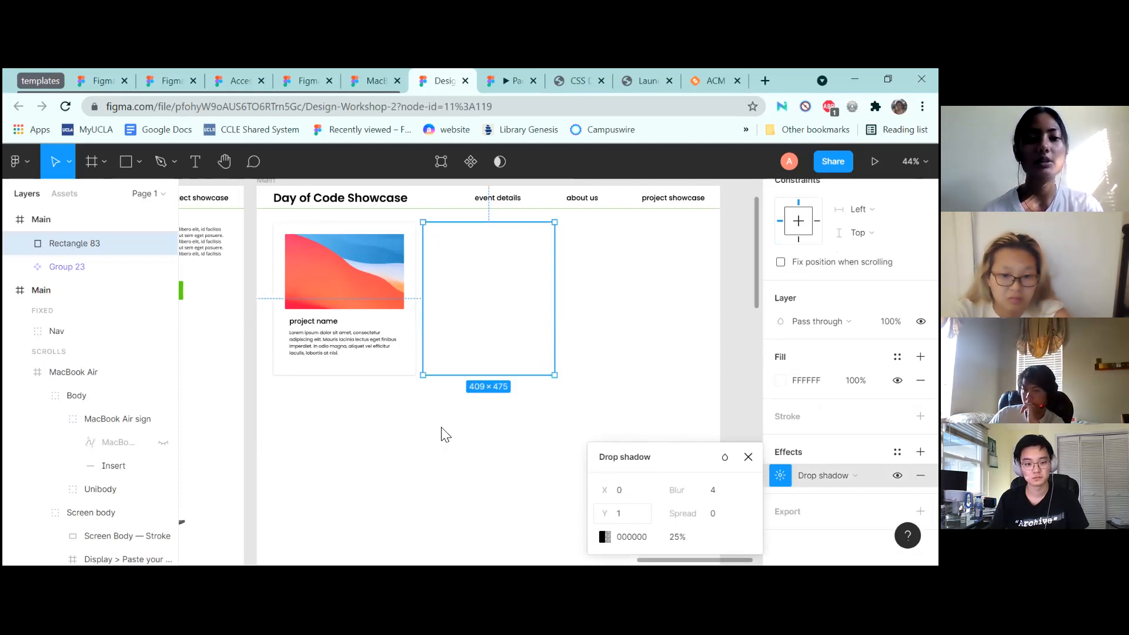
Select the card's Lorem ipsum text, project name and cover image together
double_click(330, 352)
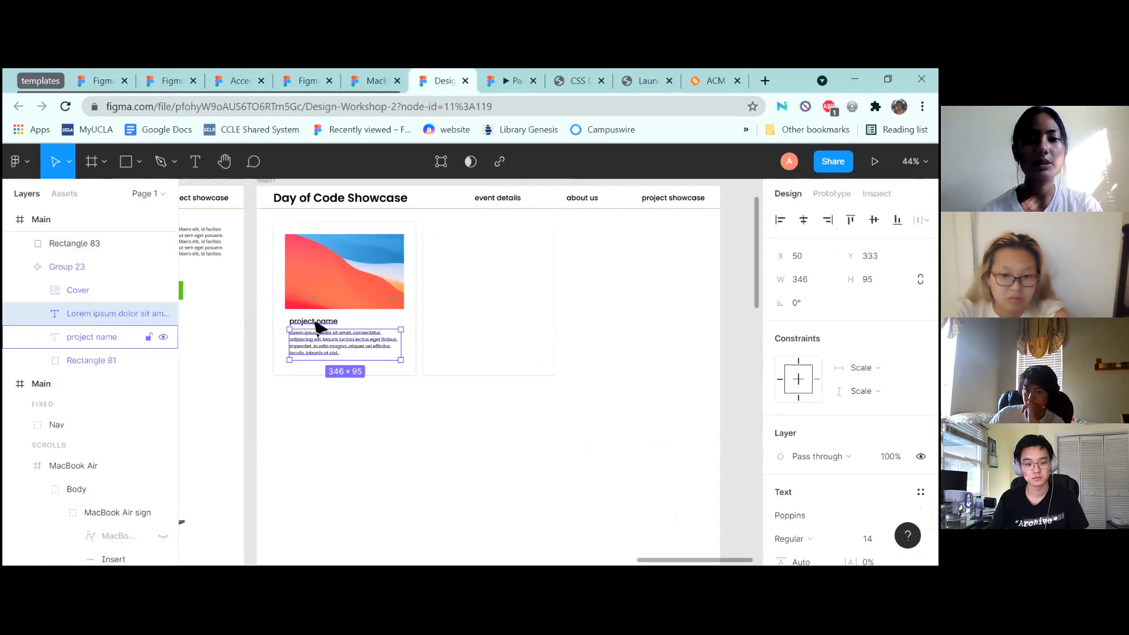
left_click(314, 322, "shift")
left_click(335, 290, "shift")
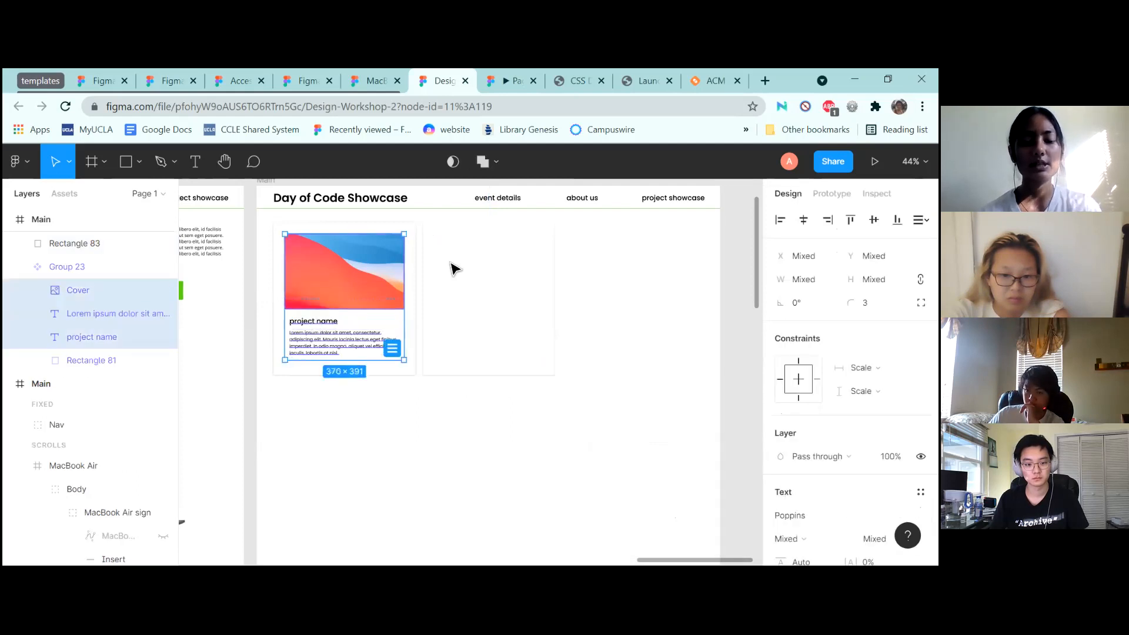
Paste the card contents onto the white rectangle and widen its background to 446
left_click(471, 283)
key("ctrl+v")
left_click_drag(329, 244, 492, 281)
left_click(456, 232)
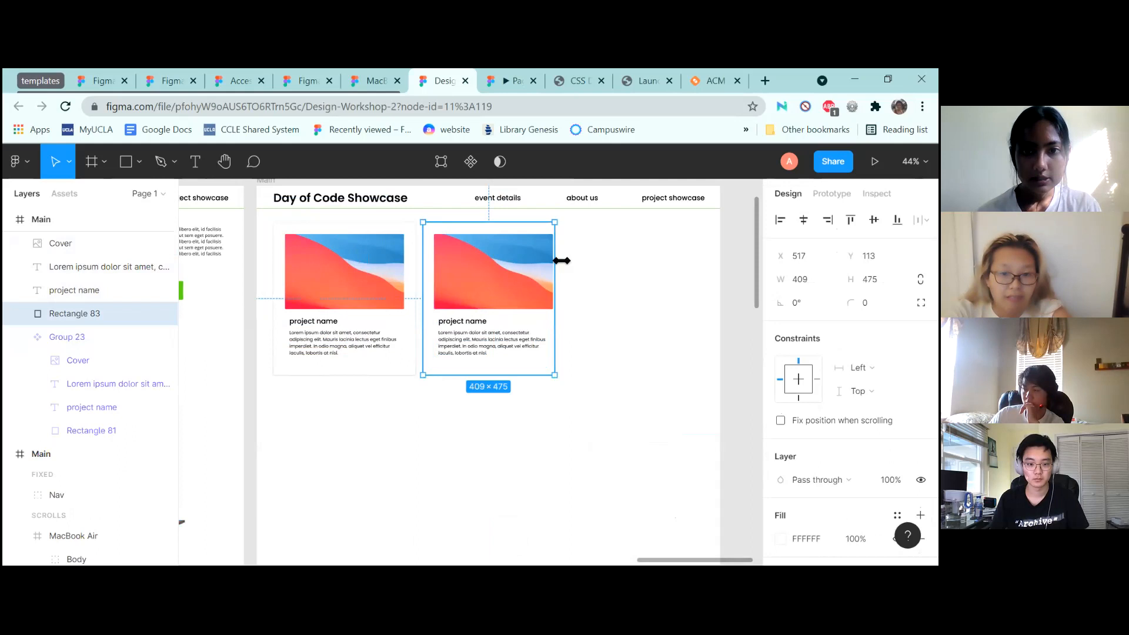
left_click_drag(564, 261, 569, 260)
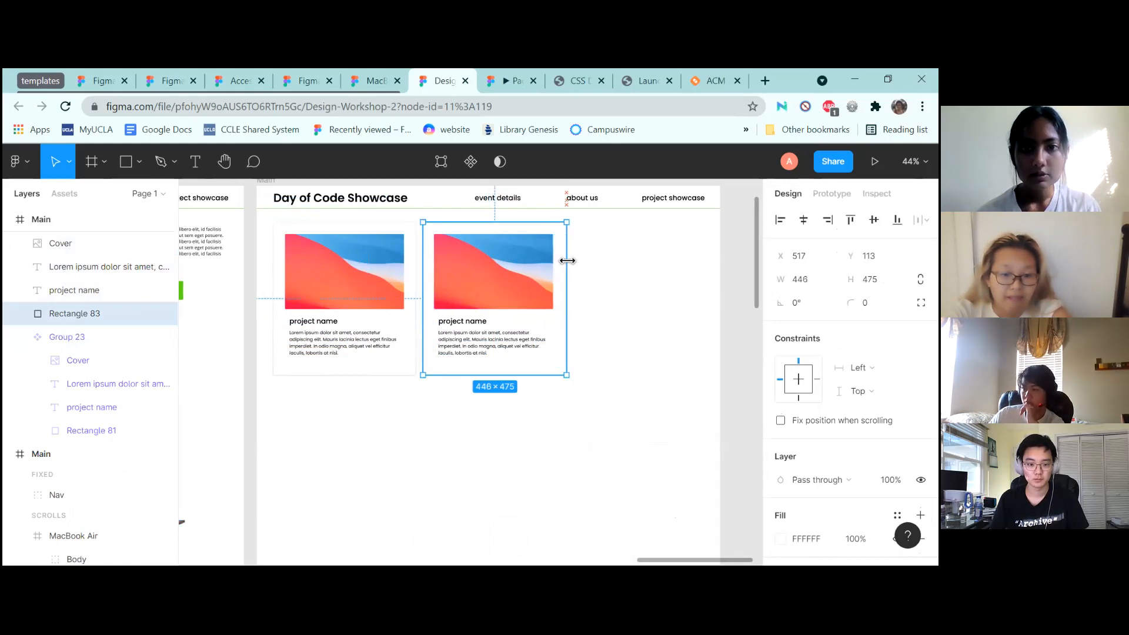
Delete the old left card and group the remaining card's layers
left_click(310, 277)
key("Delete")
left_click_drag(626, 407, 385, 221)
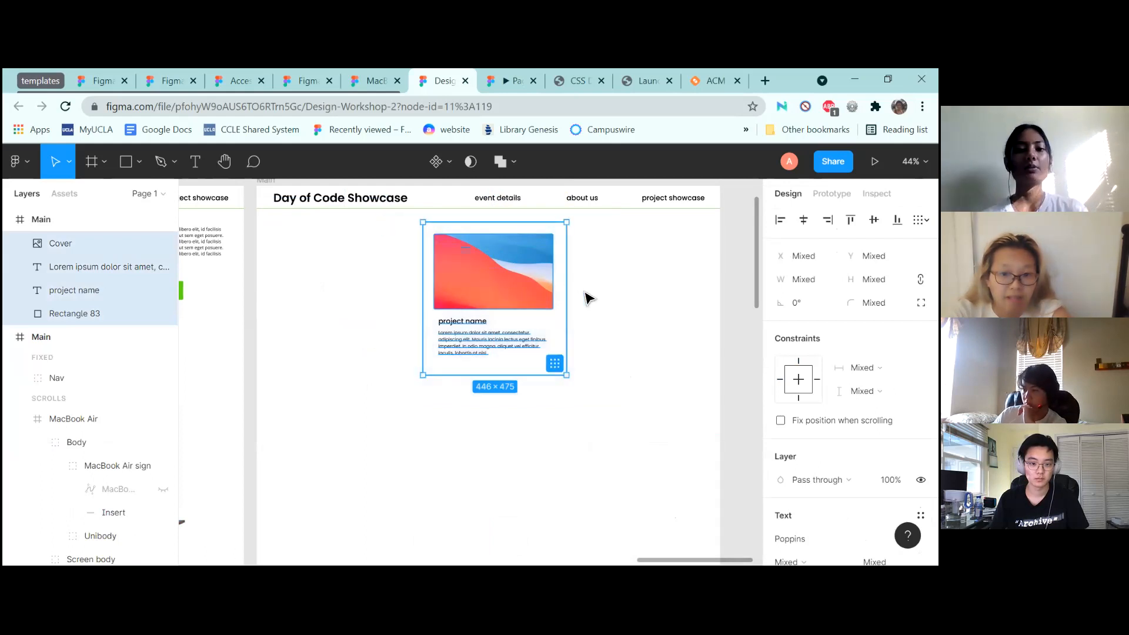
key("ctrl+g")
Move the grouped card left and duplicate it, removing the extra third copy
left_click_drag(477, 288, 692, 290)
key("ctrl+c")
key("ctrl+v")
key("ctrl+v")
key("Delete")
left_click(479, 297)
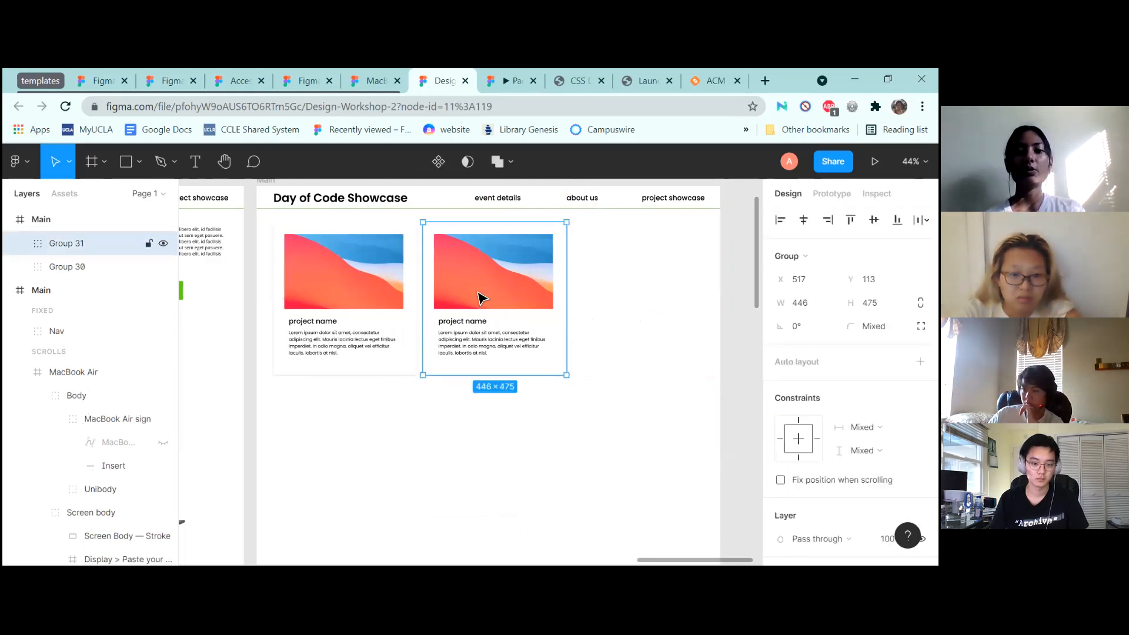
Delete the second card and make Group 30 a component
key("Delete")
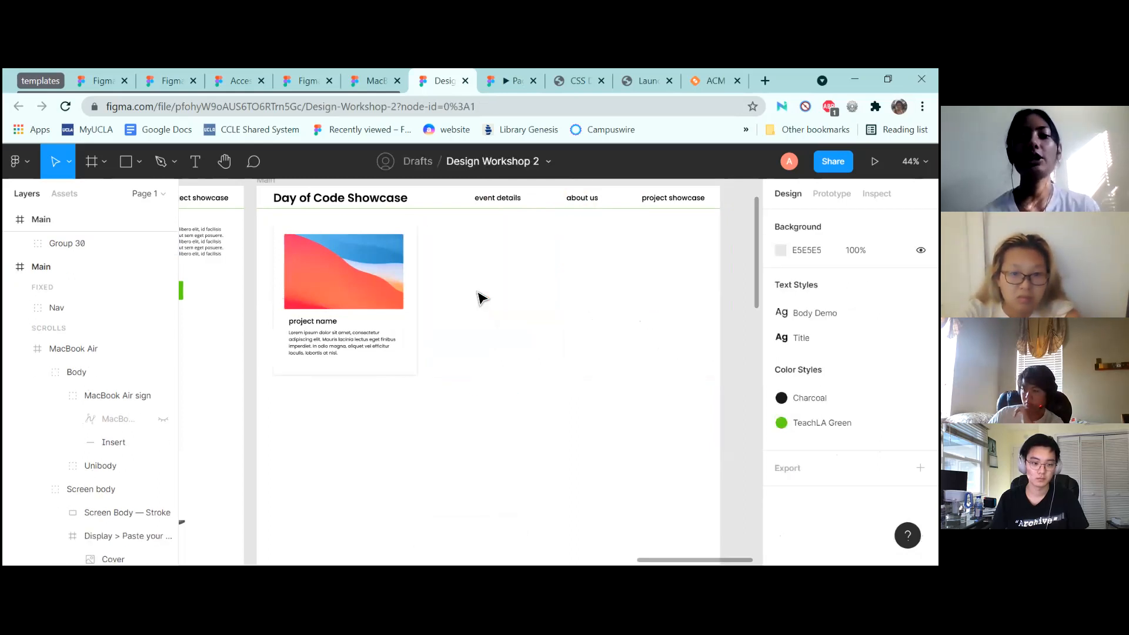
left_click(365, 297)
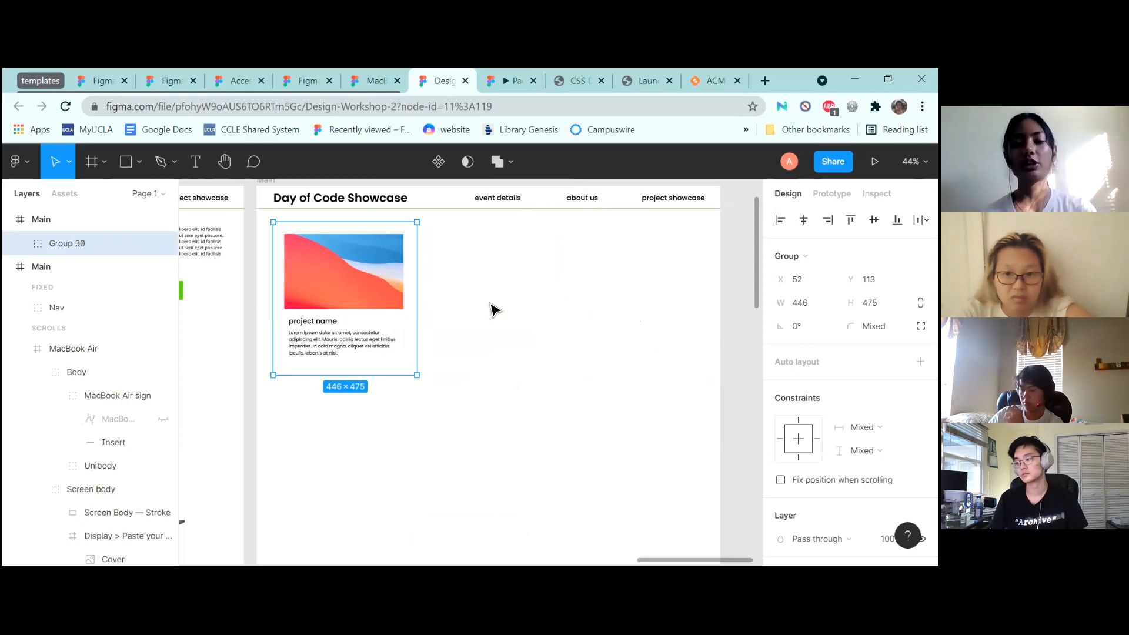
right_click(347, 302)
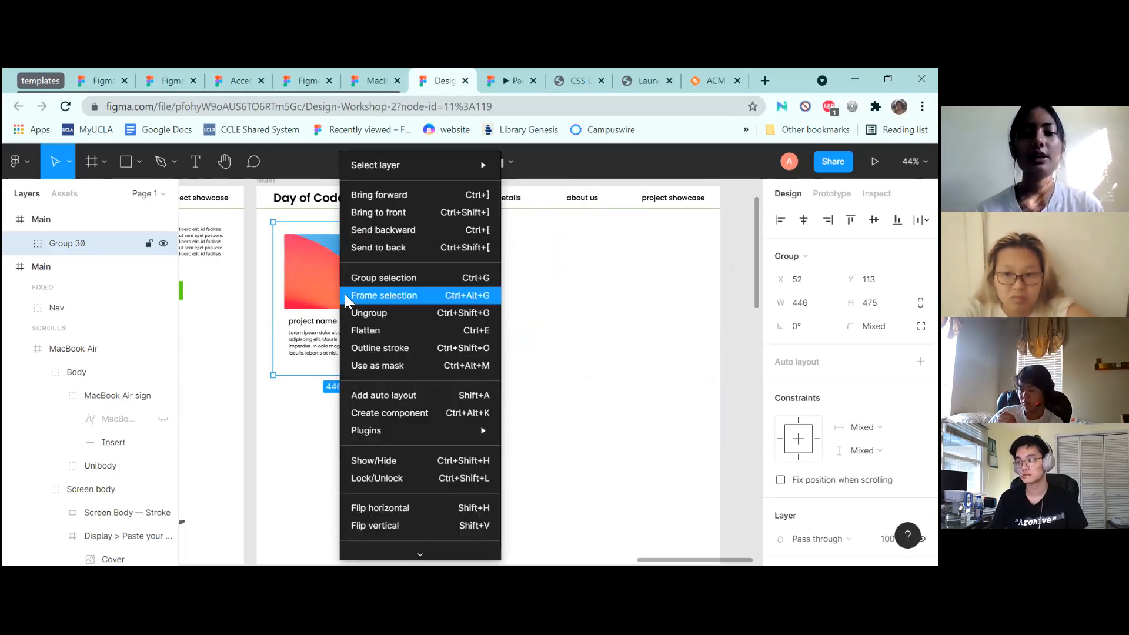
left_click(426, 417)
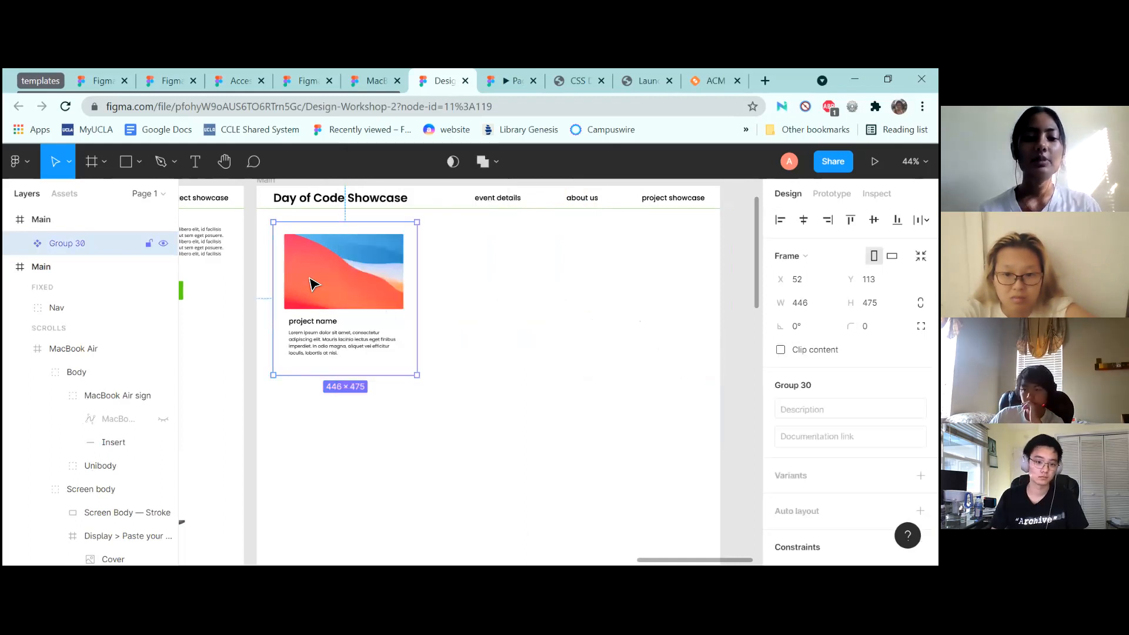
Paste an instance of the card component and place it right of the original
left_click(486, 302)
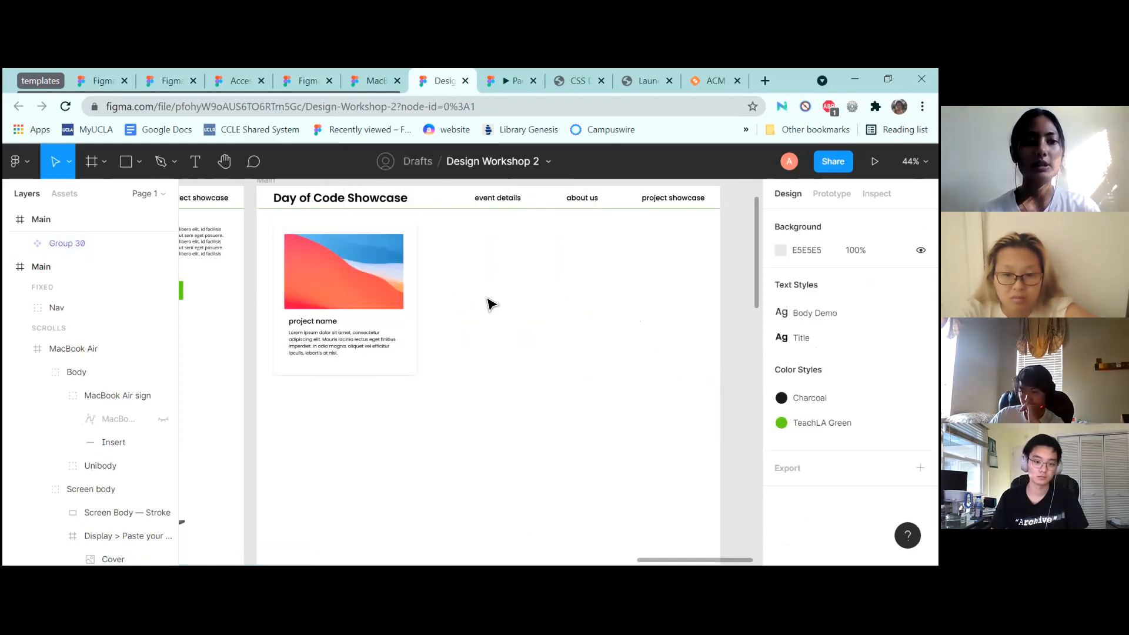
key("ctrl+v")
left_click_drag(379, 324, 529, 343)
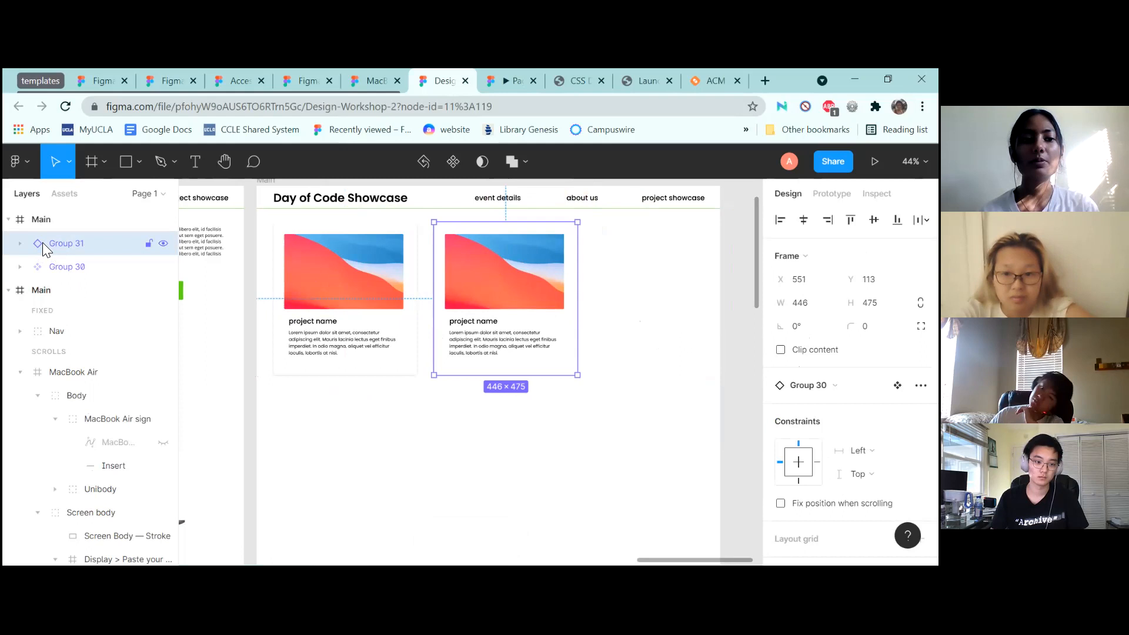
left_click(373, 318)
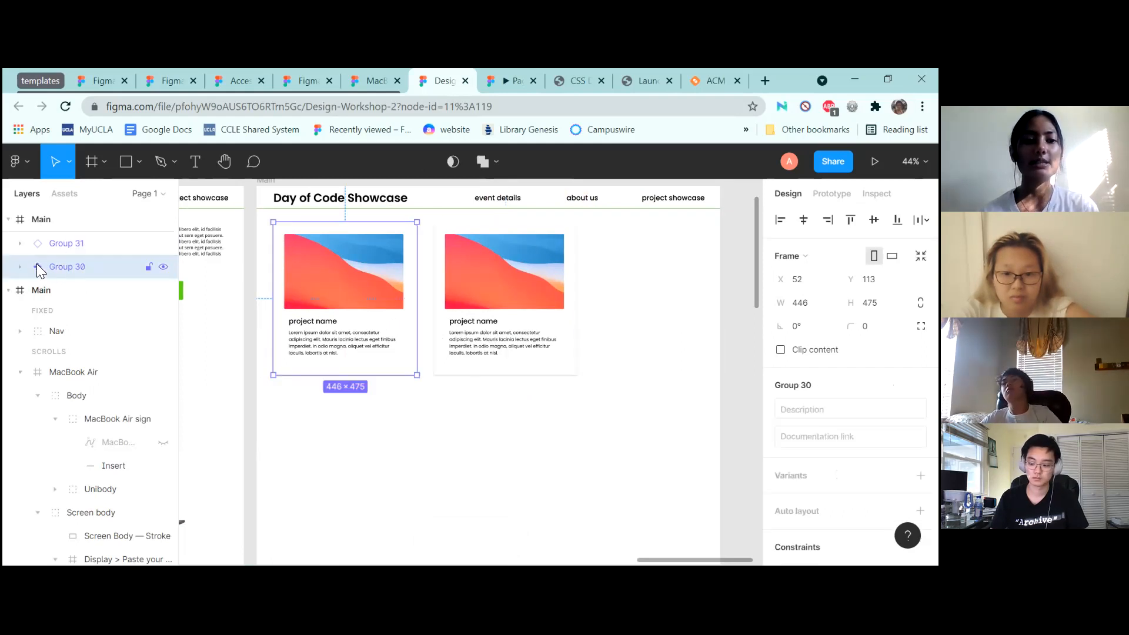
double_click(338, 290)
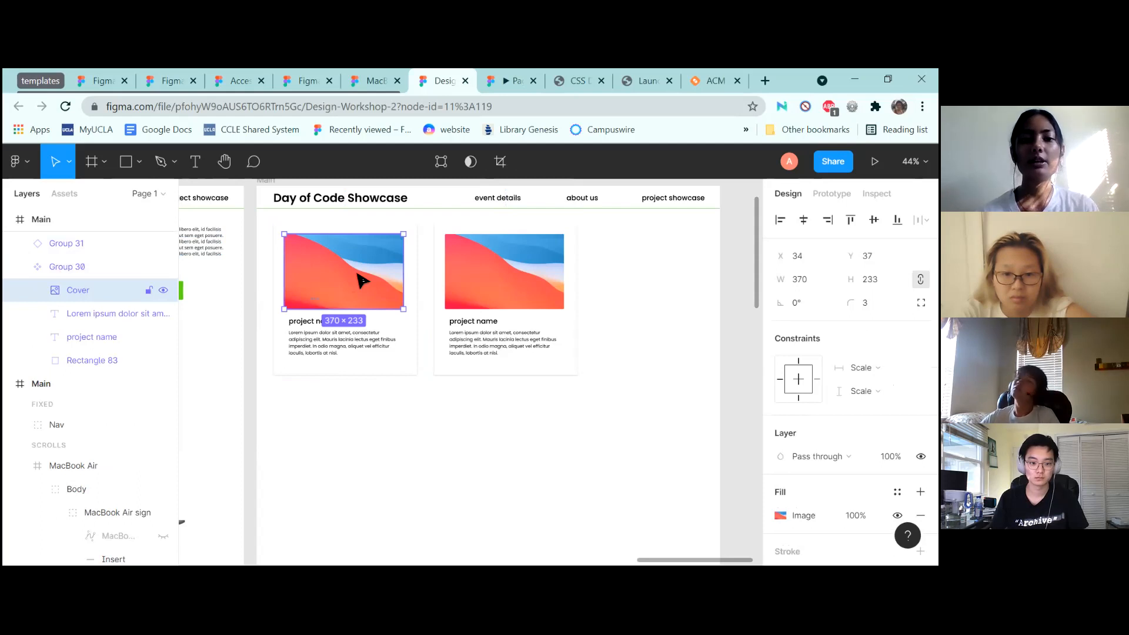
left_click_drag(406, 312, 341, 266)
left_click(628, 287)
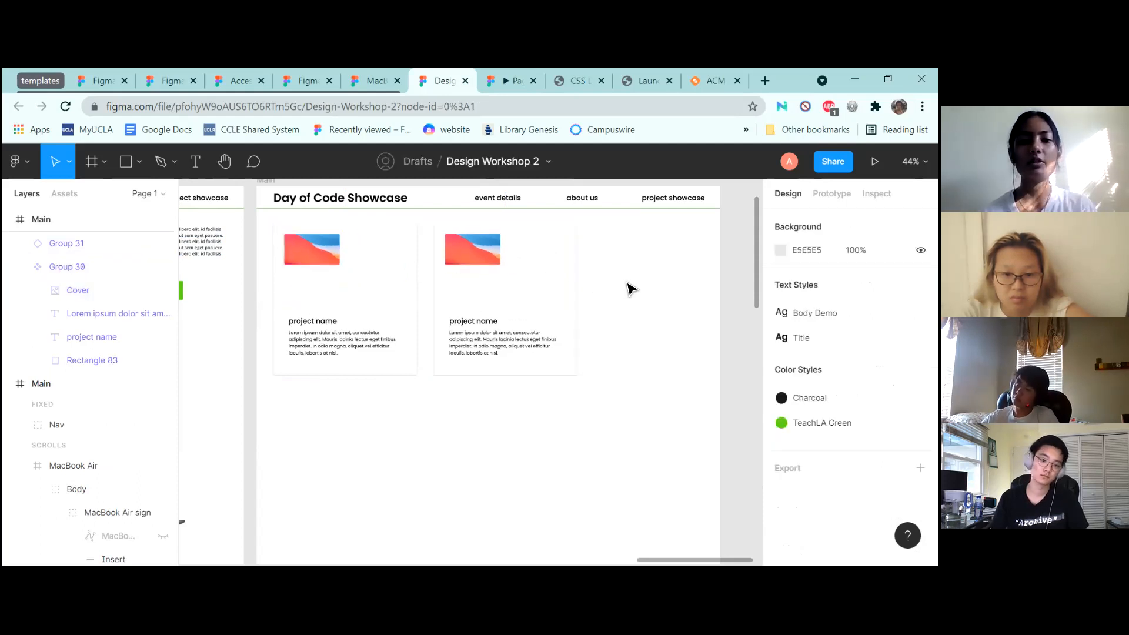
key("ctrl+z")
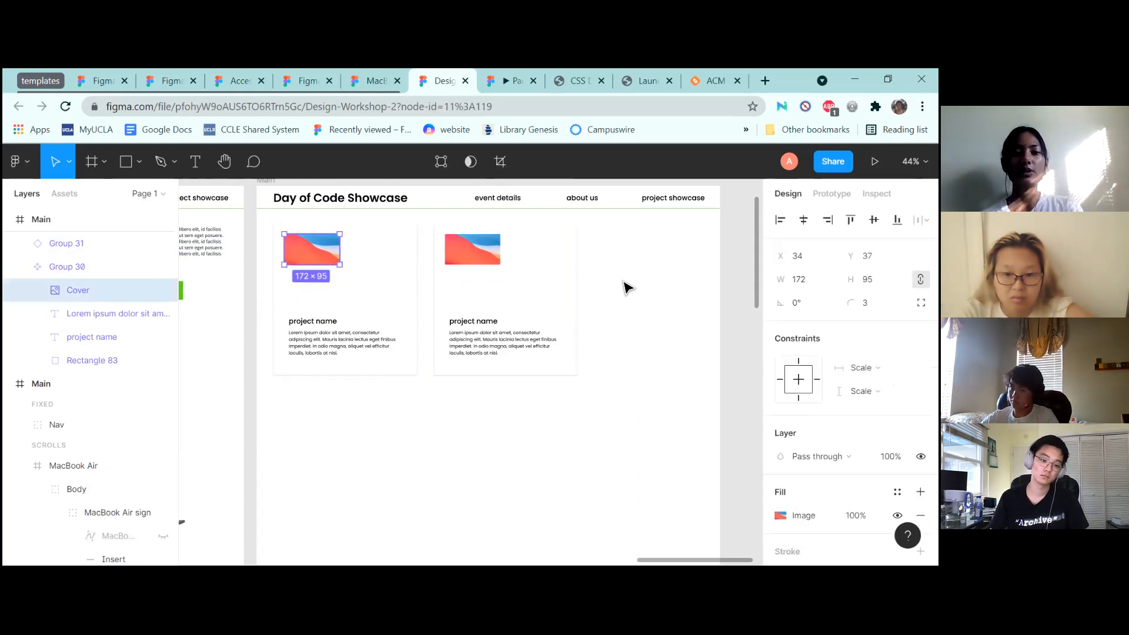
key("ctrl+z")
left_click(625, 289)
scroll(647, 282, "down", 3, "ctrl")
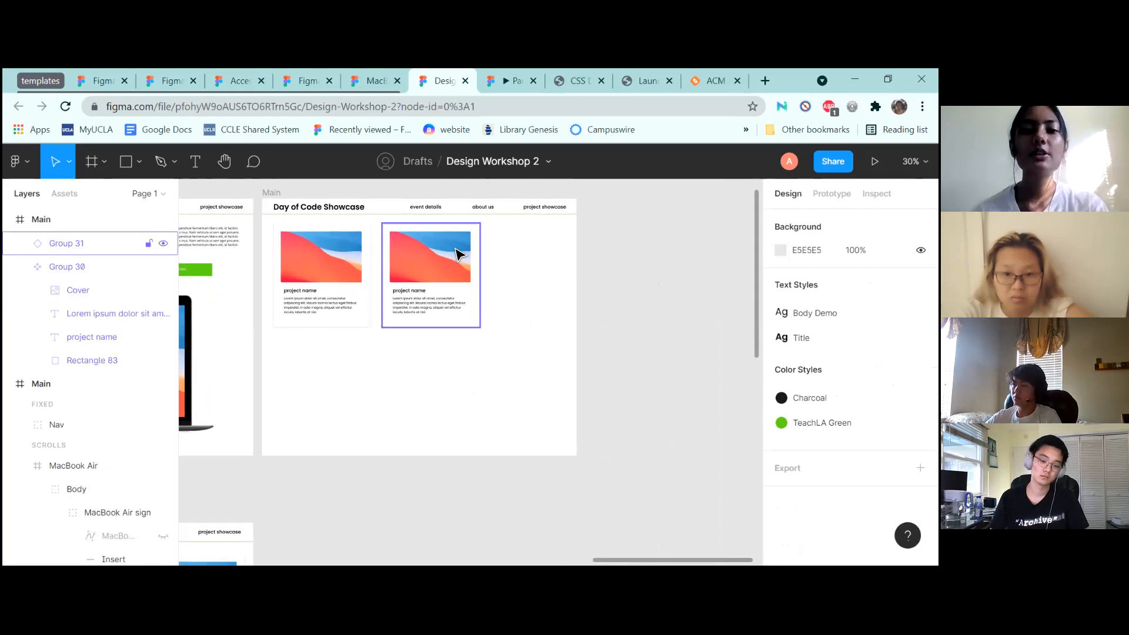
left_click(456, 247)
scroll(556, 234, "up", 3, "ctrl")
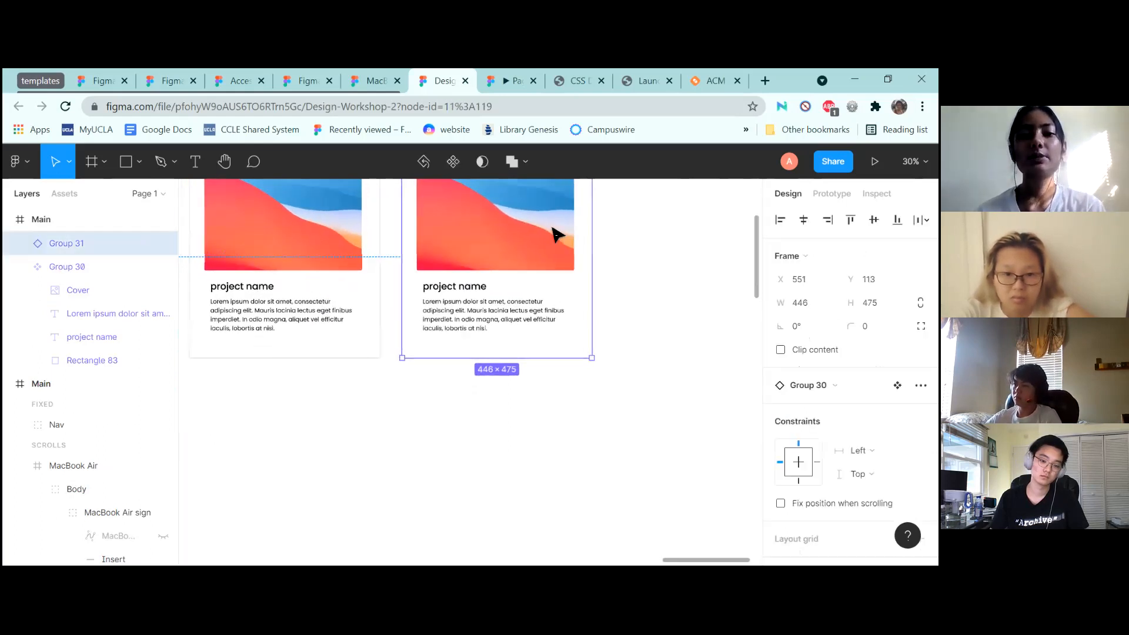
scroll(555, 235, "down", 2, "ctrl")
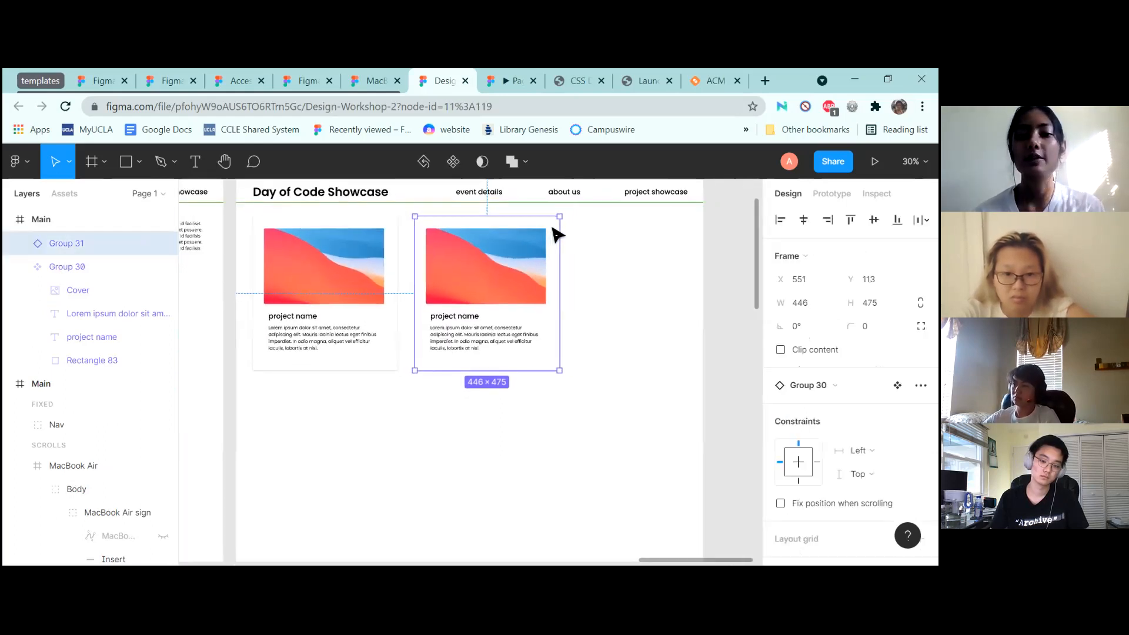
right_click(522, 264)
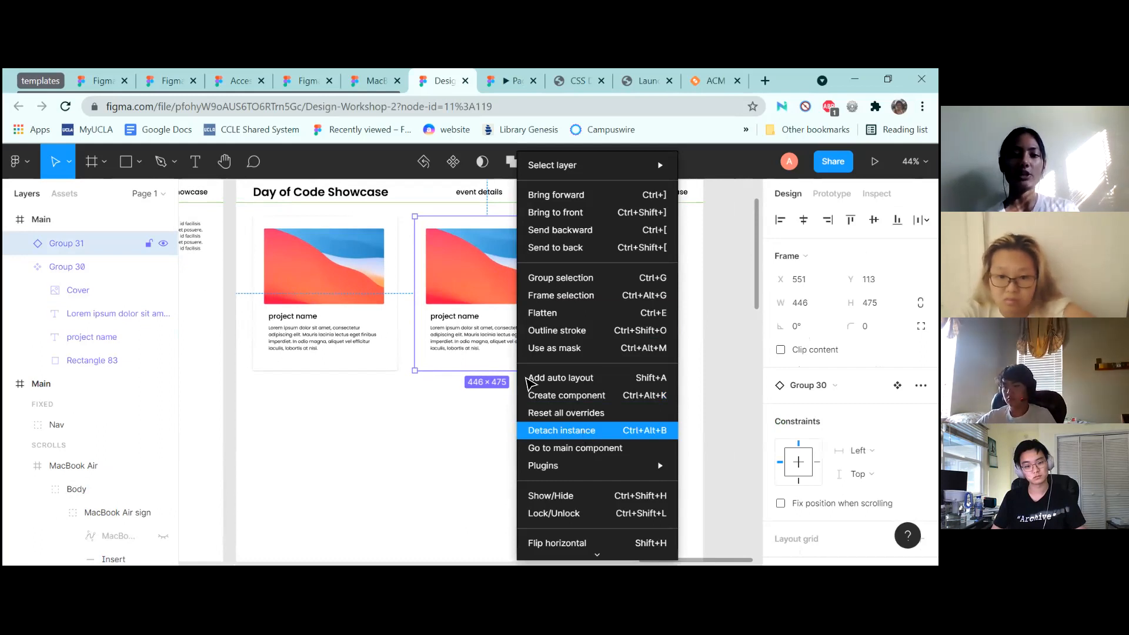
Detach the second card and shrink its Cover, then undo both changes
left_click(561, 431)
left_click(517, 276)
left_click_drag(545, 304, 433, 231)
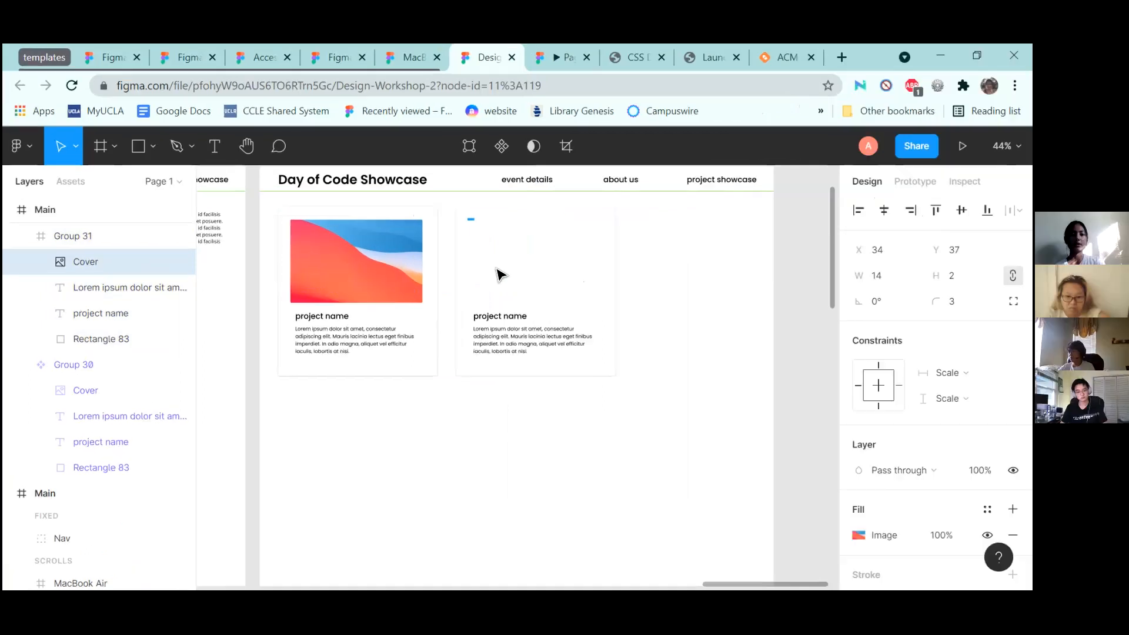
left_click(512, 297)
key("ctrl+z")
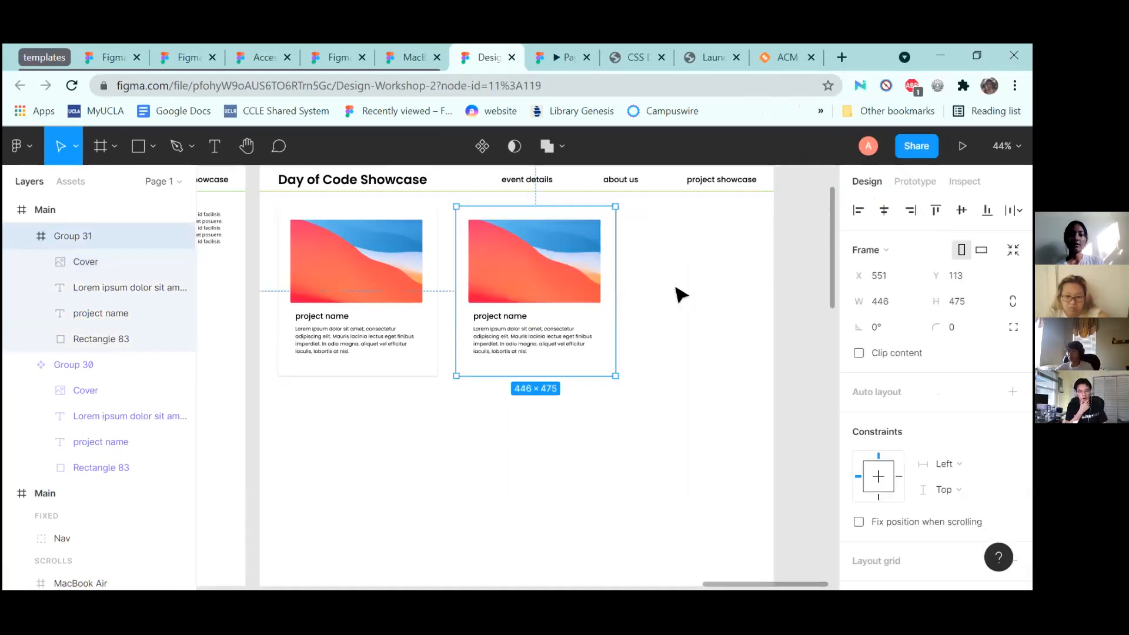
key("ctrl+z")
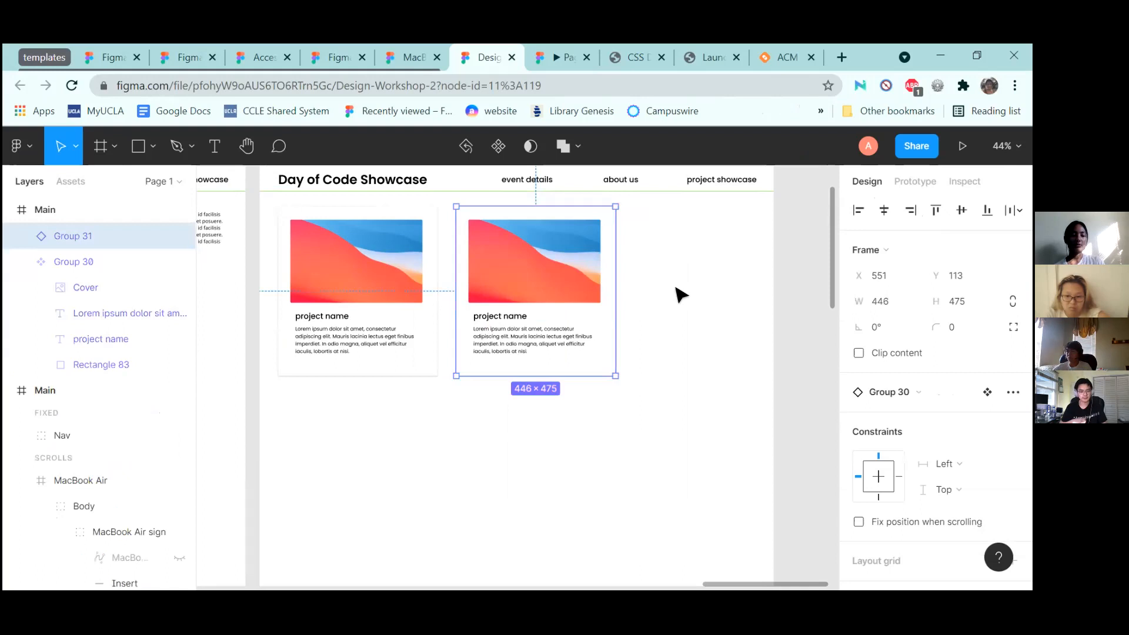
Shift the second card left to X 517, closer to the first card
left_click_drag(525, 288, 516, 290)
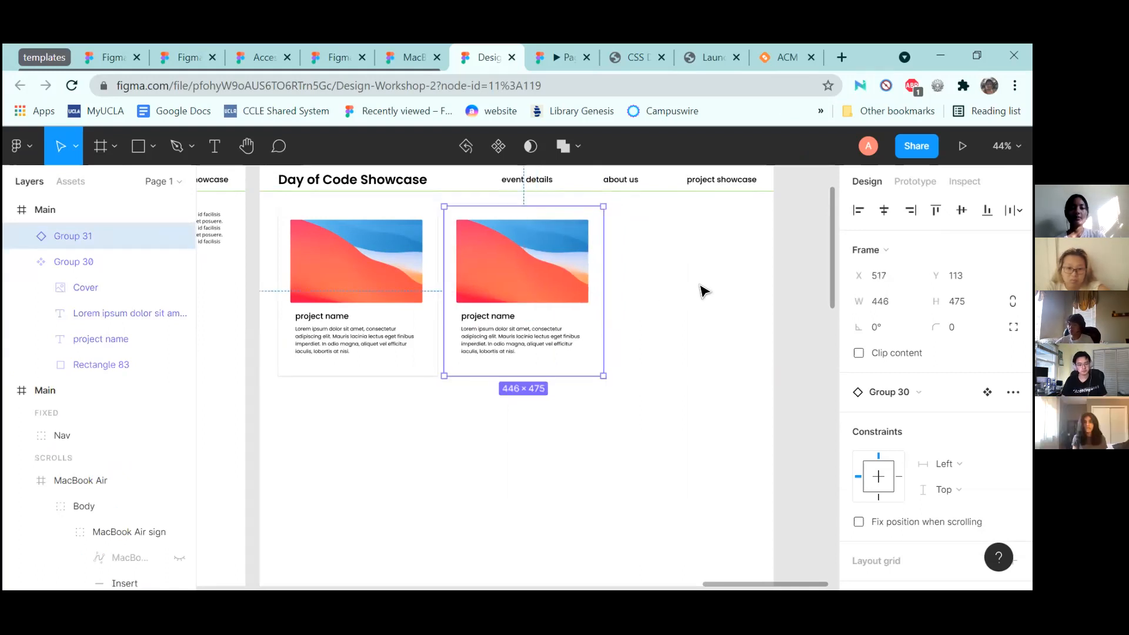
scroll(702, 291, "down", 2)
scroll(702, 291, "down", 5)
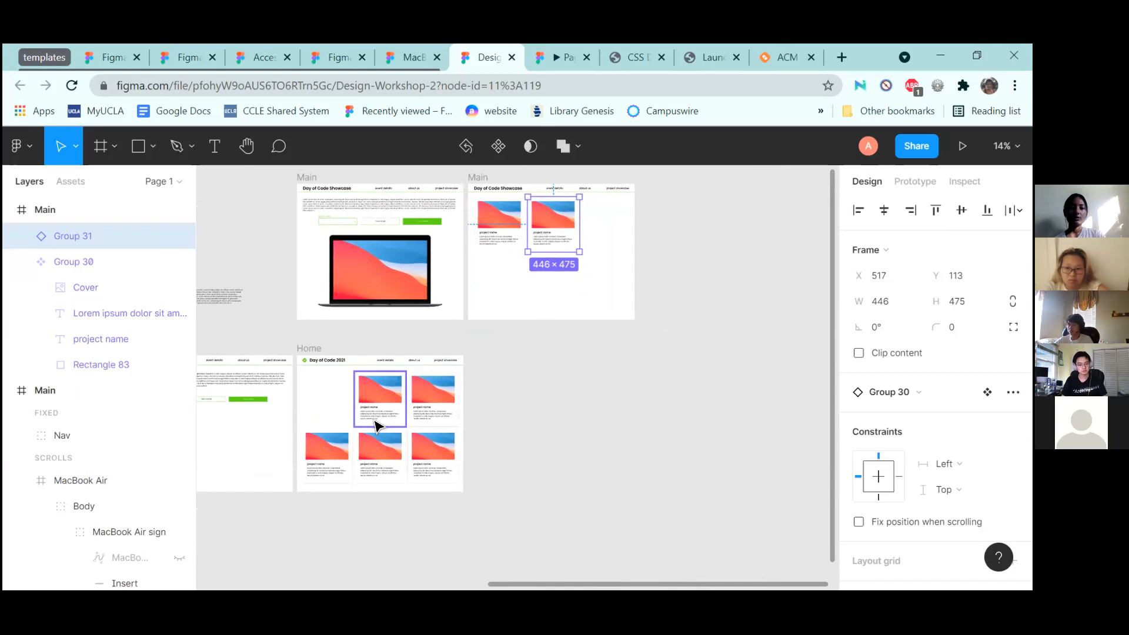
left_click(323, 466)
Cut the two Main cards and paste them into Home alongside its card
left_click(388, 459, "shift")
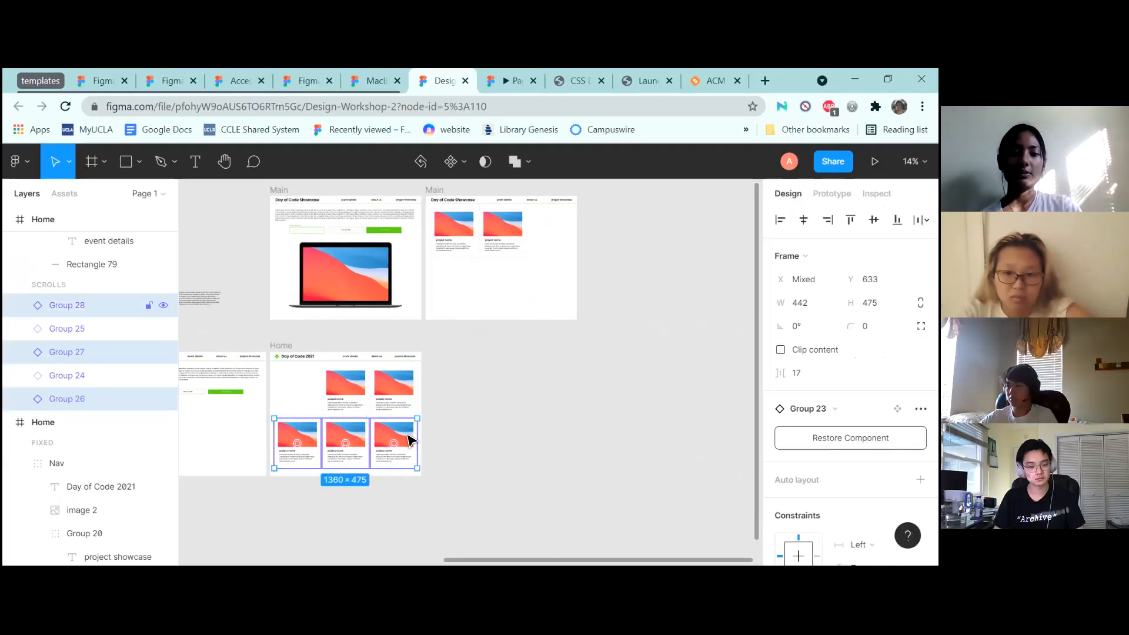
left_click(499, 231)
left_click(492, 240, "shift")
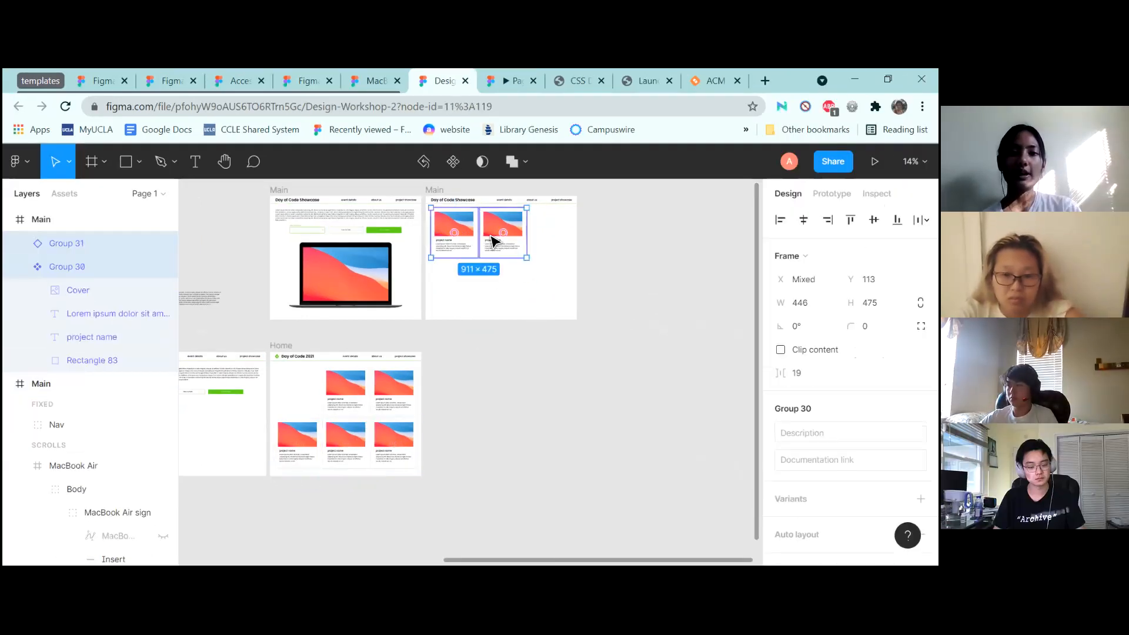
key("ctrl+x")
key("ctrl+v")
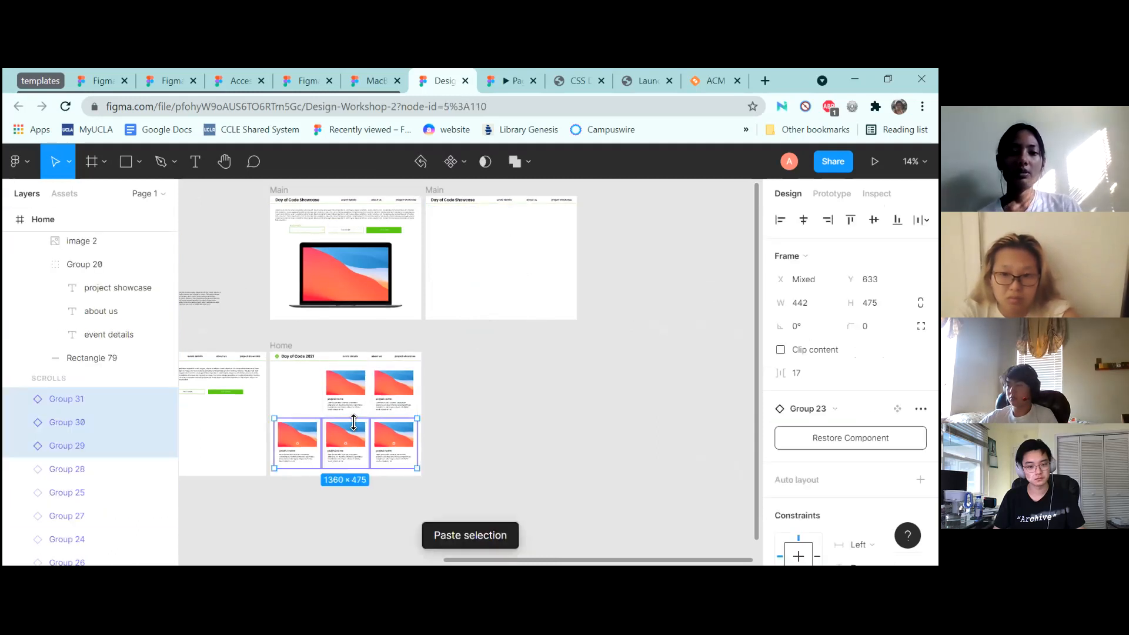
Paste the three-card row into Main and duplicate it into three rows
left_click(525, 251)
key("ctrl+v")
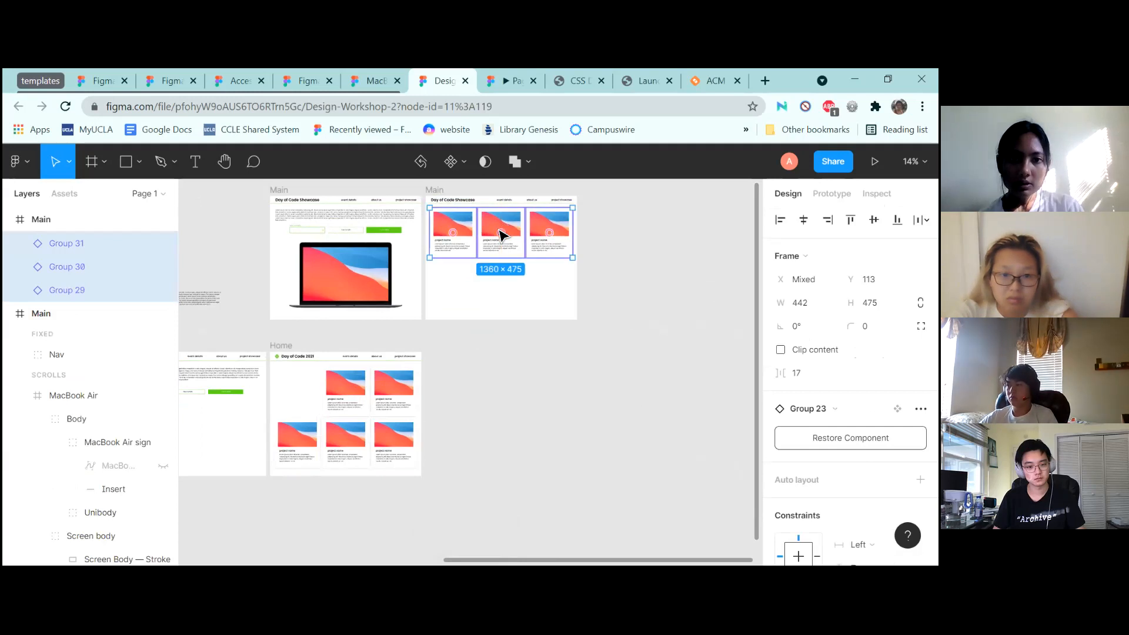
left_click_drag(501, 240, 503, 289)
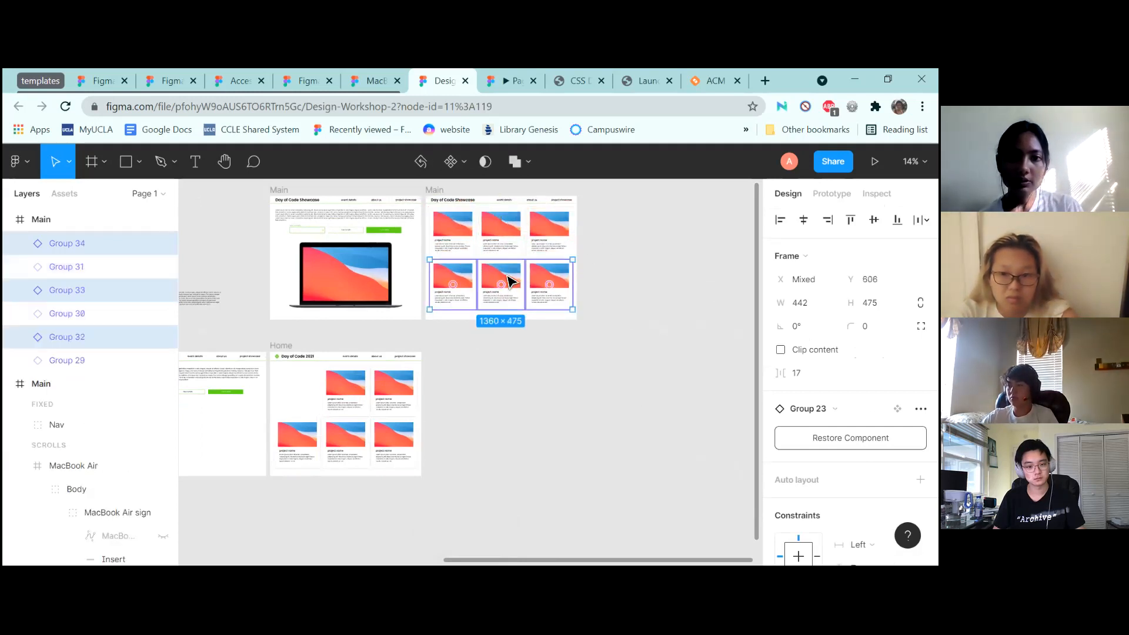
key("ctrl+d")
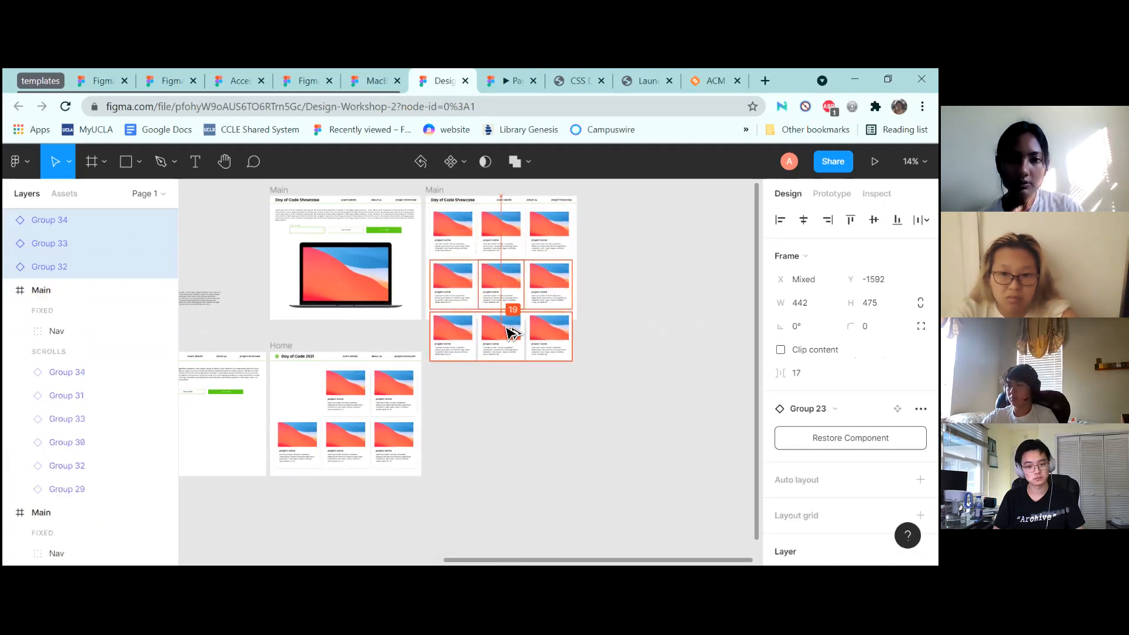
Lengthen Main to H 1641 and move the bottom-row cards inside it
left_click(434, 189)
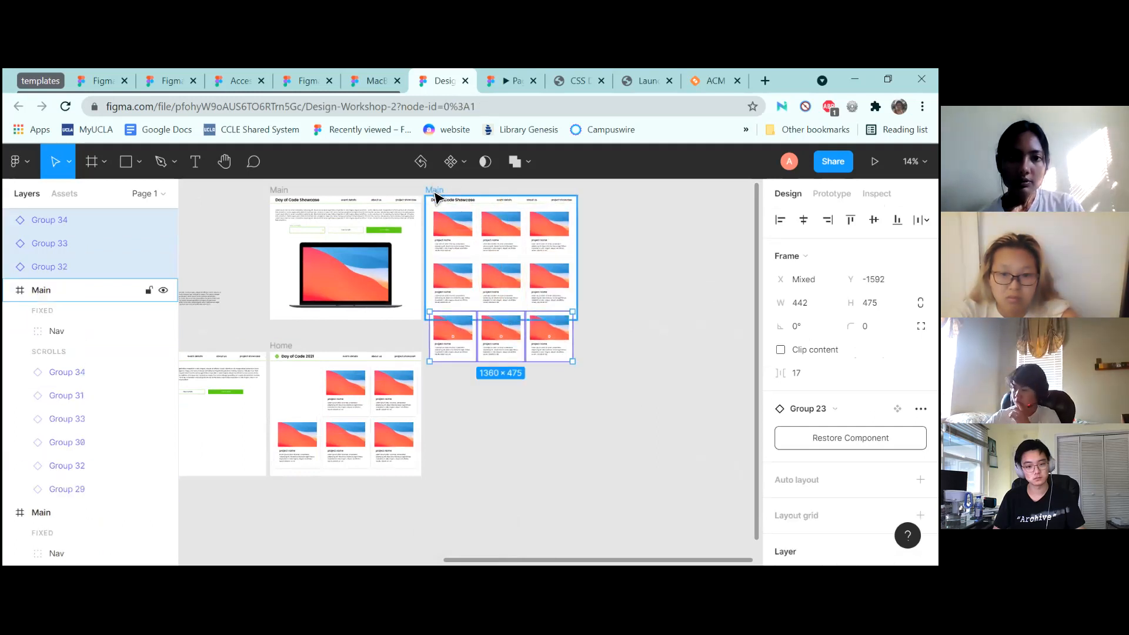
left_click_drag(504, 330, 497, 369)
left_click(471, 332)
left_click(497, 326, "shift")
left_click(546, 338, "shift")
left_click_drag(93, 221, 87, 310)
left_click_drag(79, 377, 77, 364)
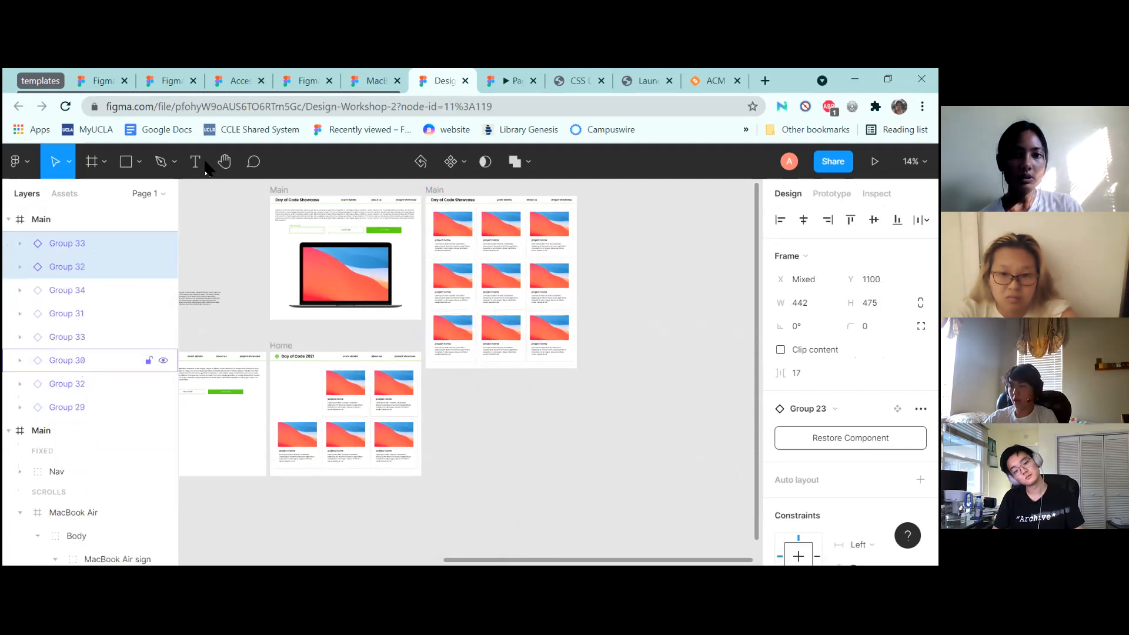
left_click(506, 77)
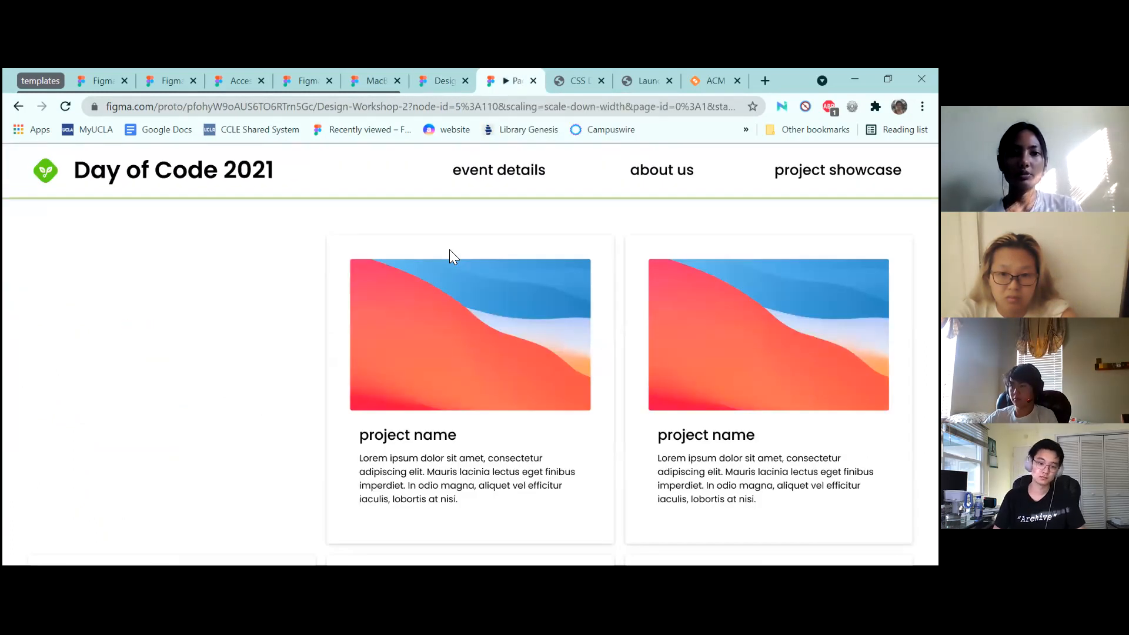
Select the top-left card Group 29, then click a prototype card to reach its detail page
scroll(109, 442, "down", 1)
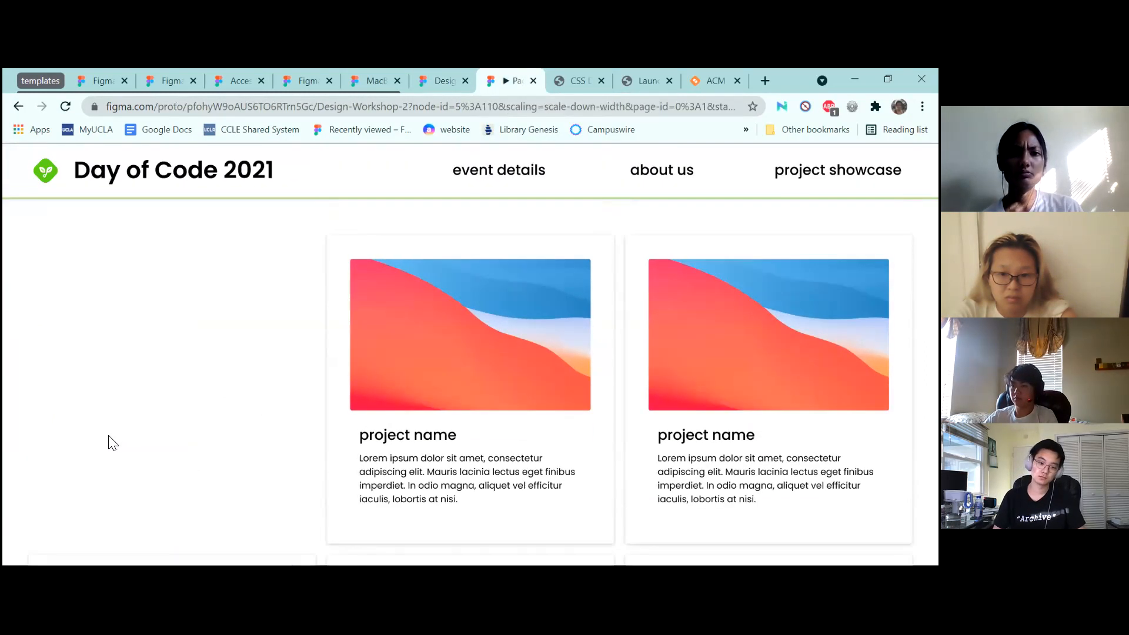
left_click(438, 80)
left_click(450, 230)
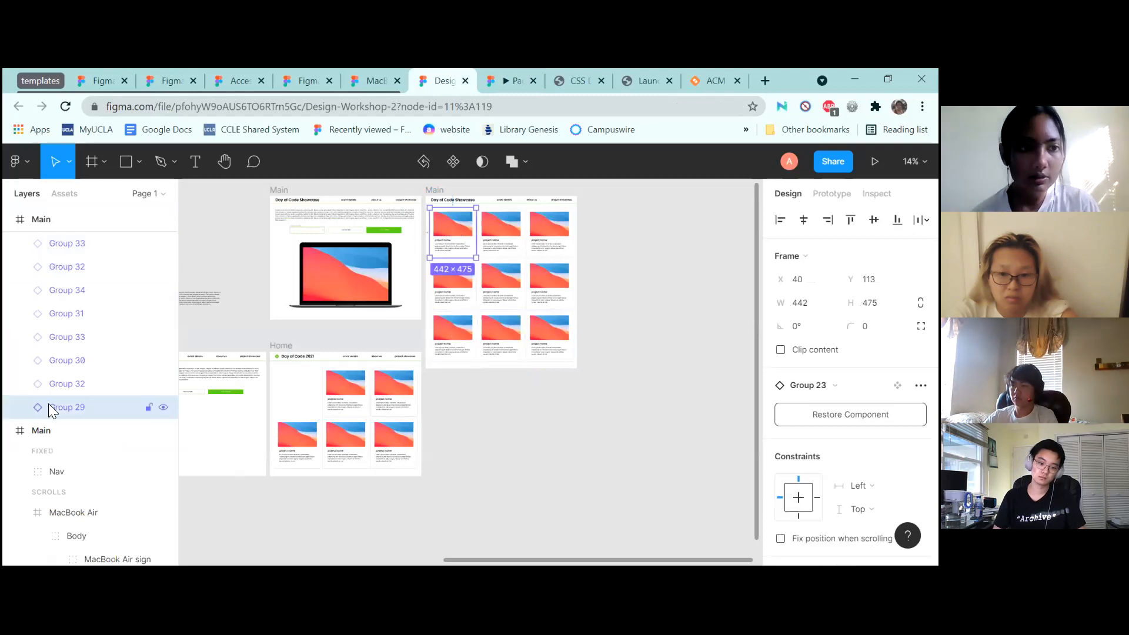
left_click(509, 81)
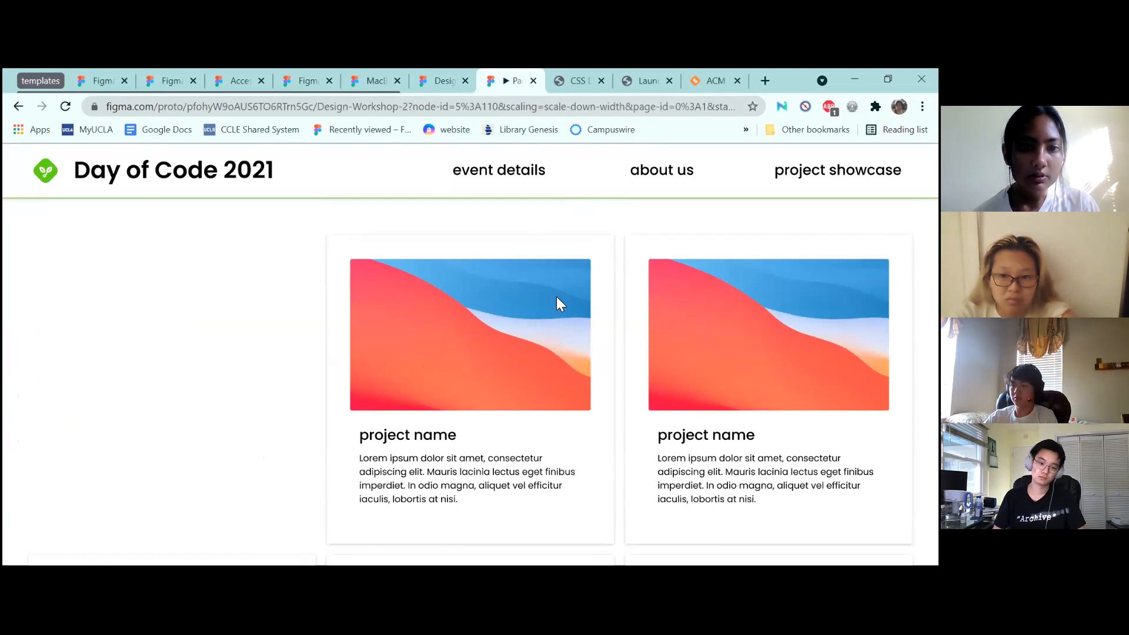
left_click(556, 296)
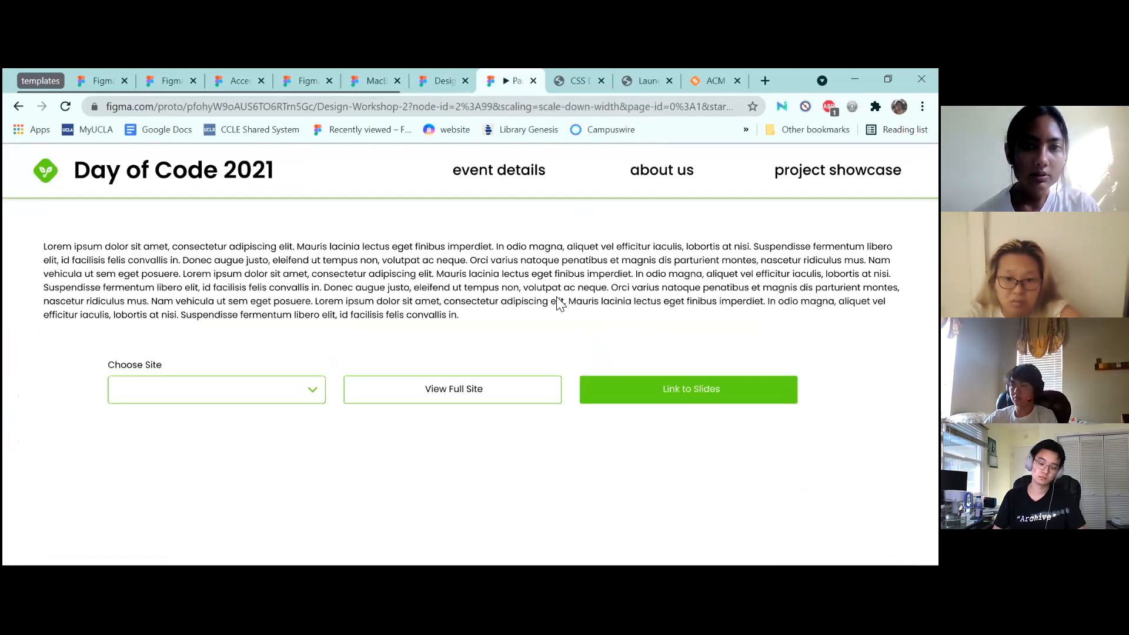
left_click(441, 79)
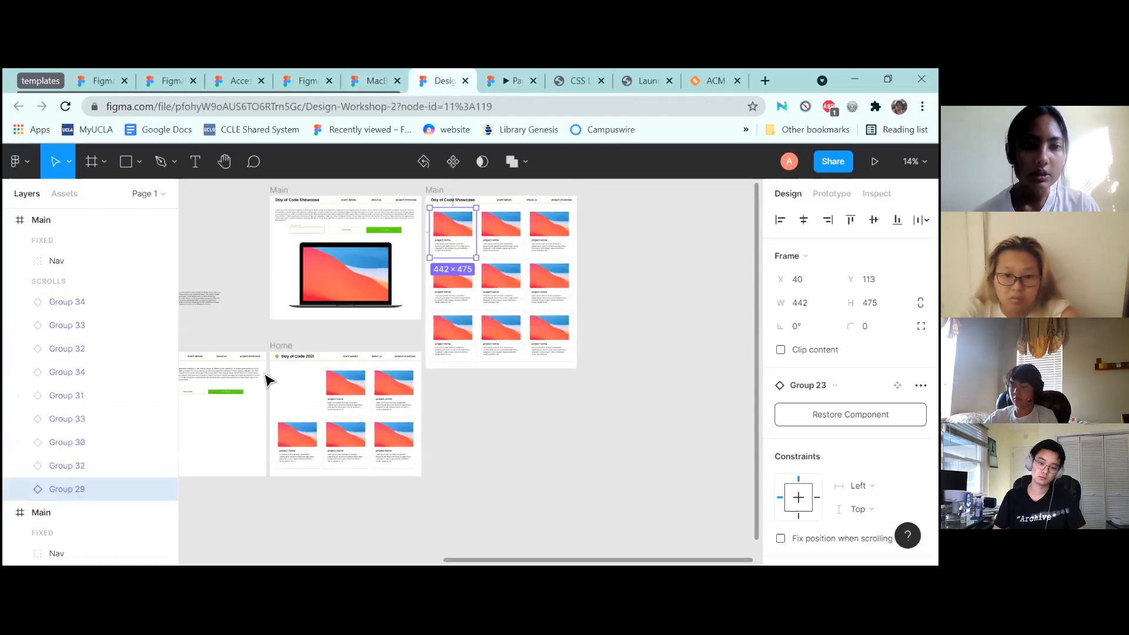
scroll(265, 378, "left", 3)
Delete both Home frames
left_click(285, 347)
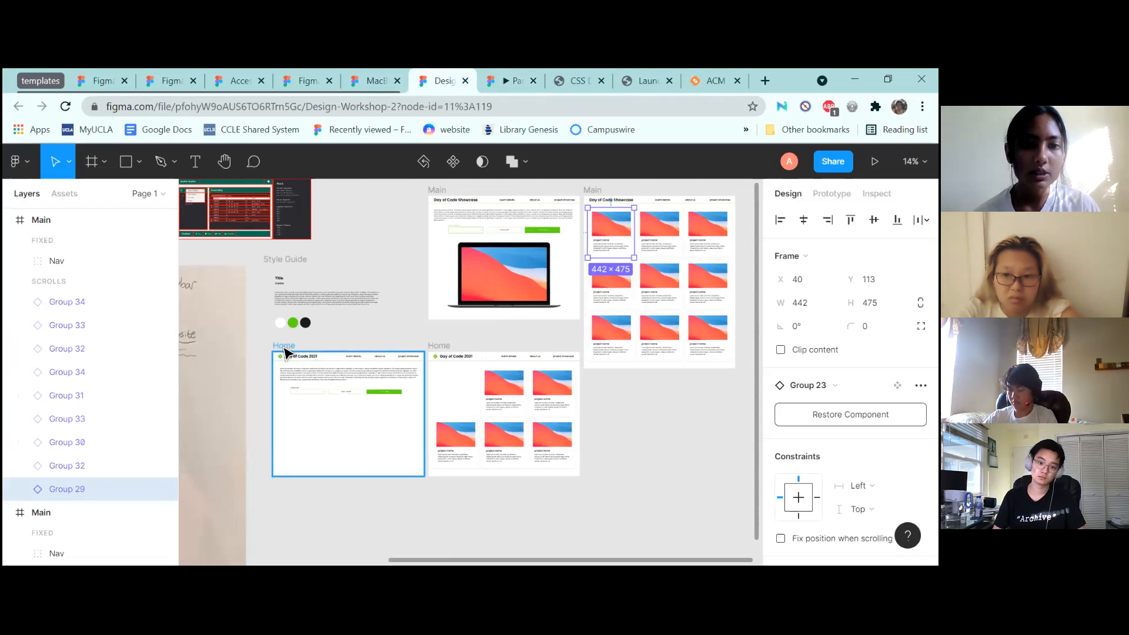
left_click(443, 345, "shift")
key("Delete")
scroll(445, 347, "up", 2)
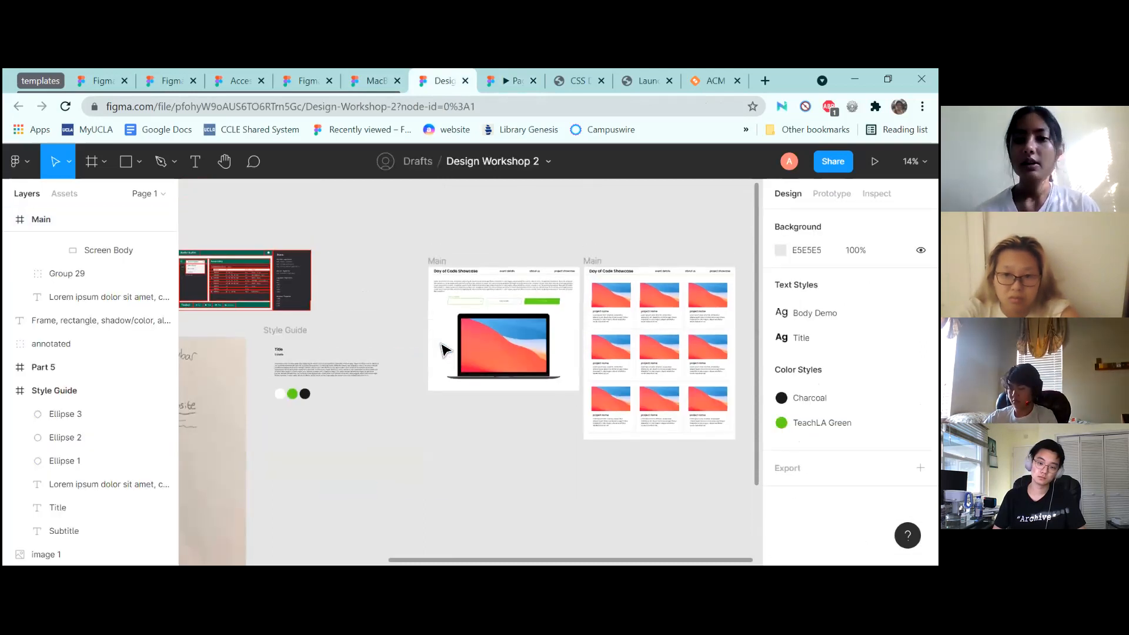
scroll(398, 262, "right", 3)
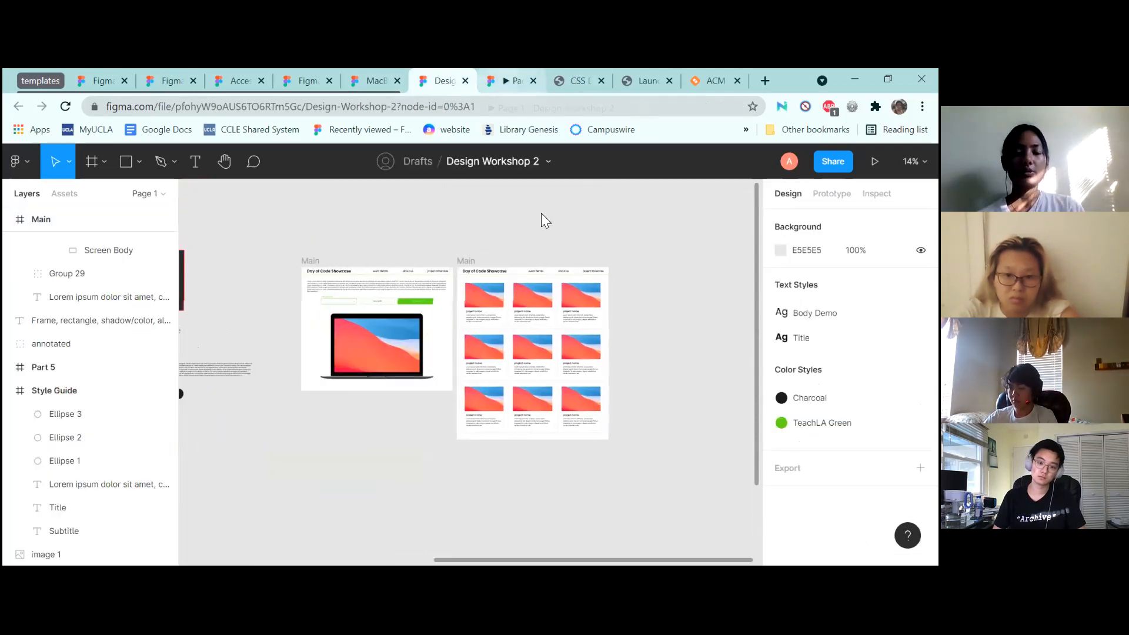
scroll(487, 182, "up", 5)
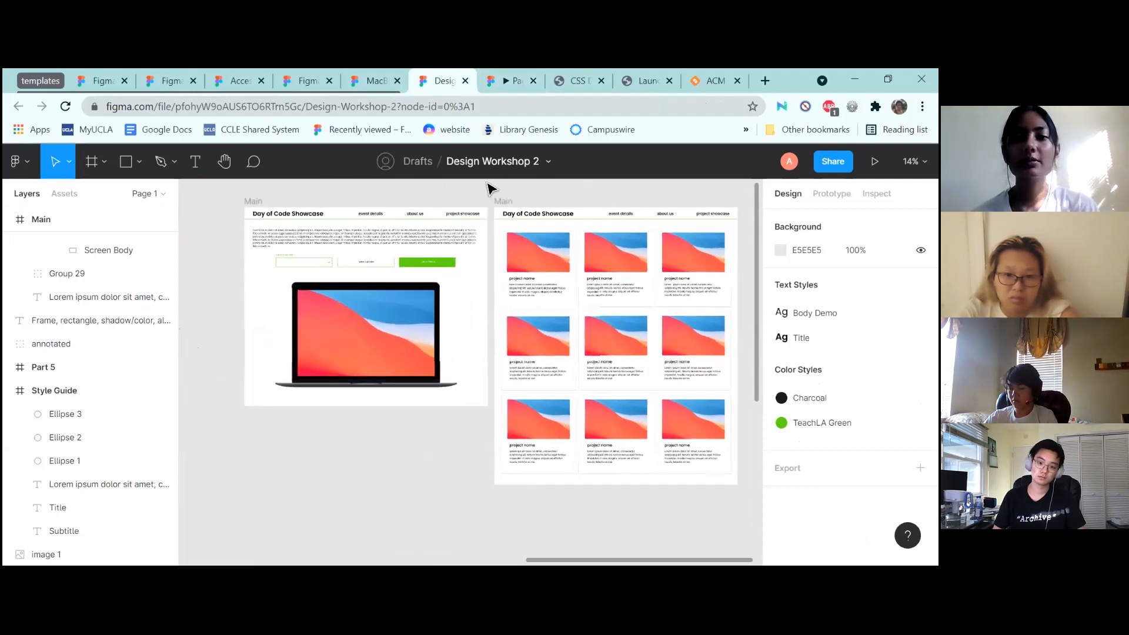
scroll(487, 188, "down", 3)
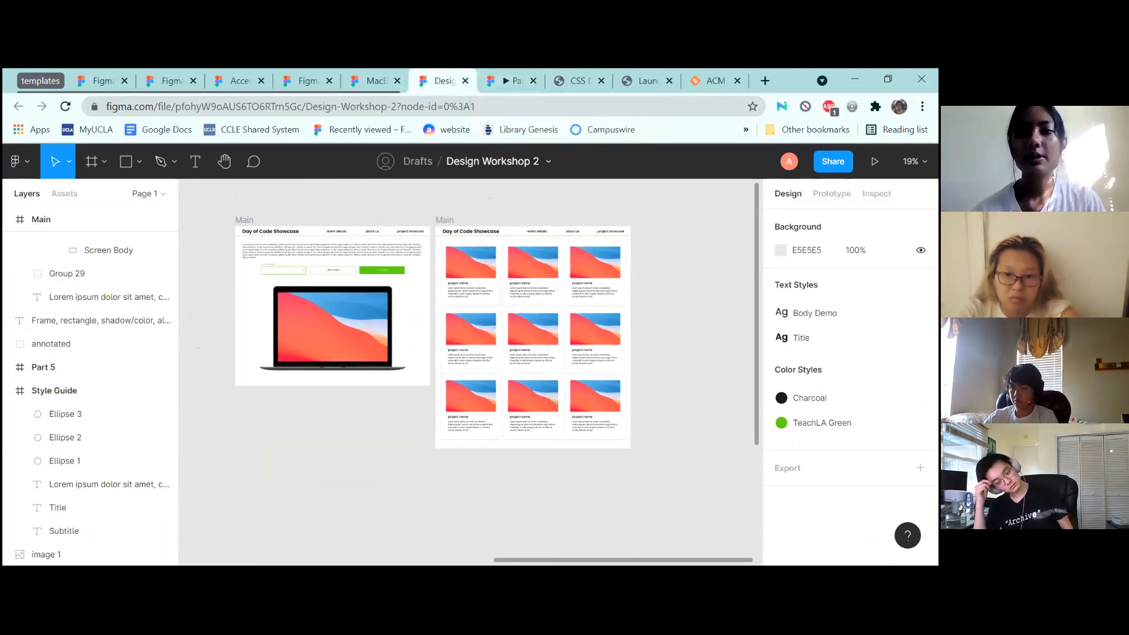
Link the 'project showcase' nav text to the right Main frame with the card grid
left_click(831, 194)
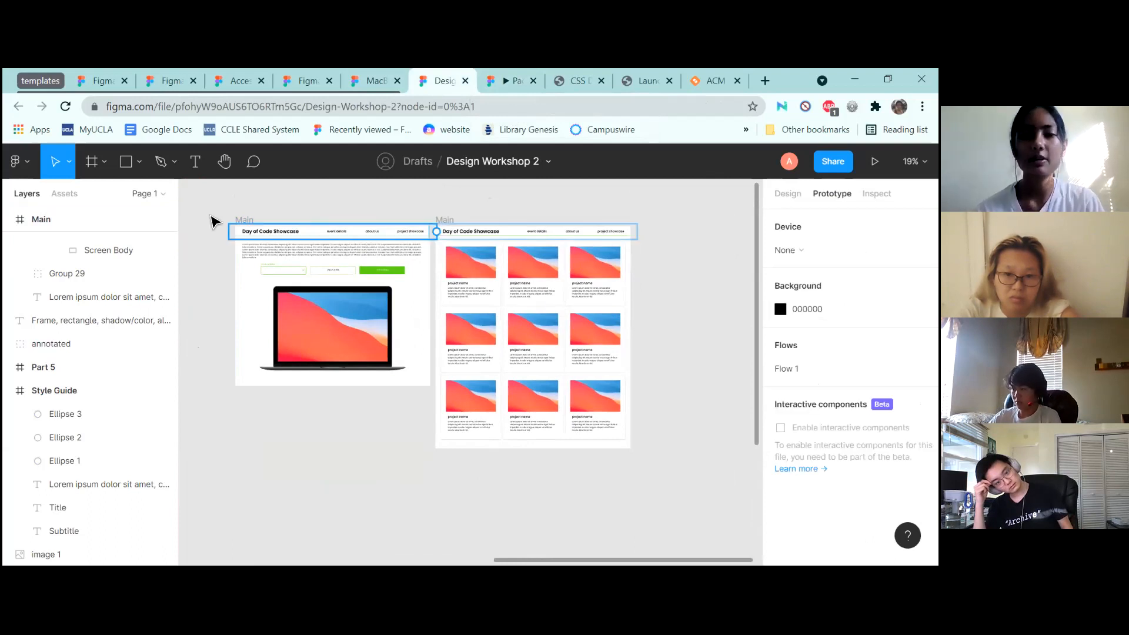
double_click(338, 232)
left_click(409, 231)
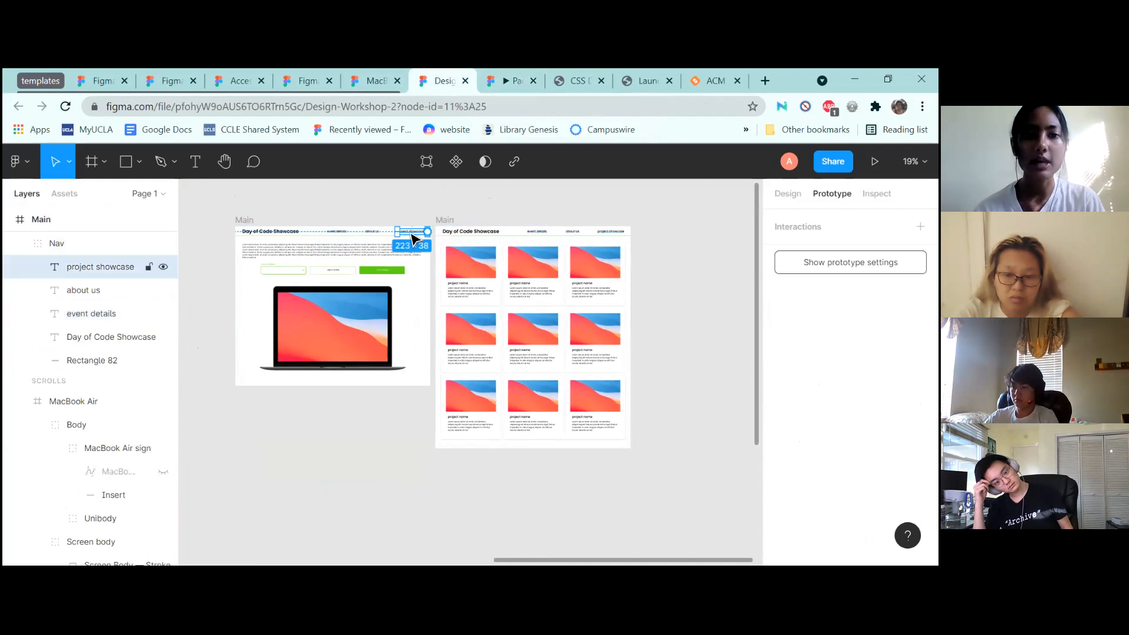
left_click(404, 206)
left_click_drag(428, 232, 445, 236)
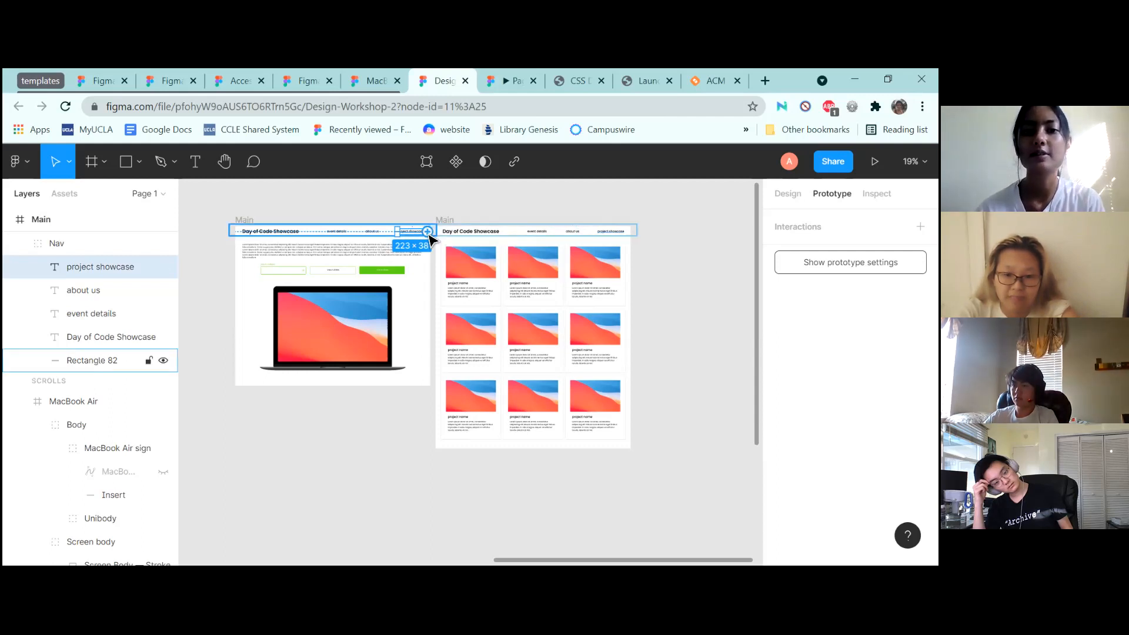
left_click_drag(428, 231, 588, 240)
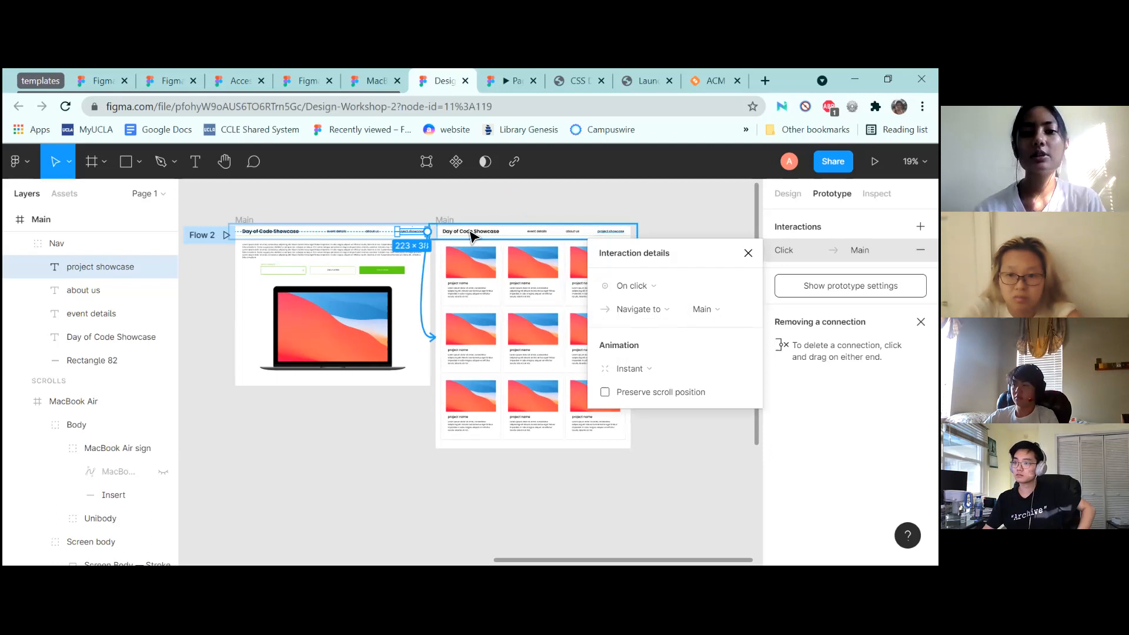
Link the right frame's Day of Code Showcase title back to the left Main frame
left_click(472, 234)
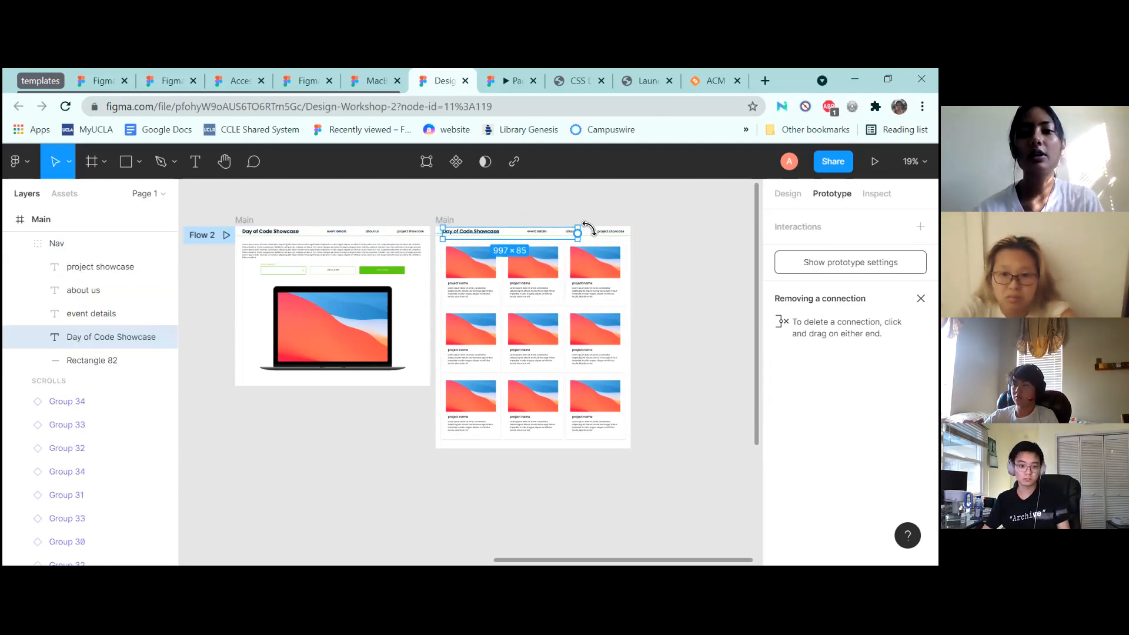
left_click_drag(582, 234, 374, 246)
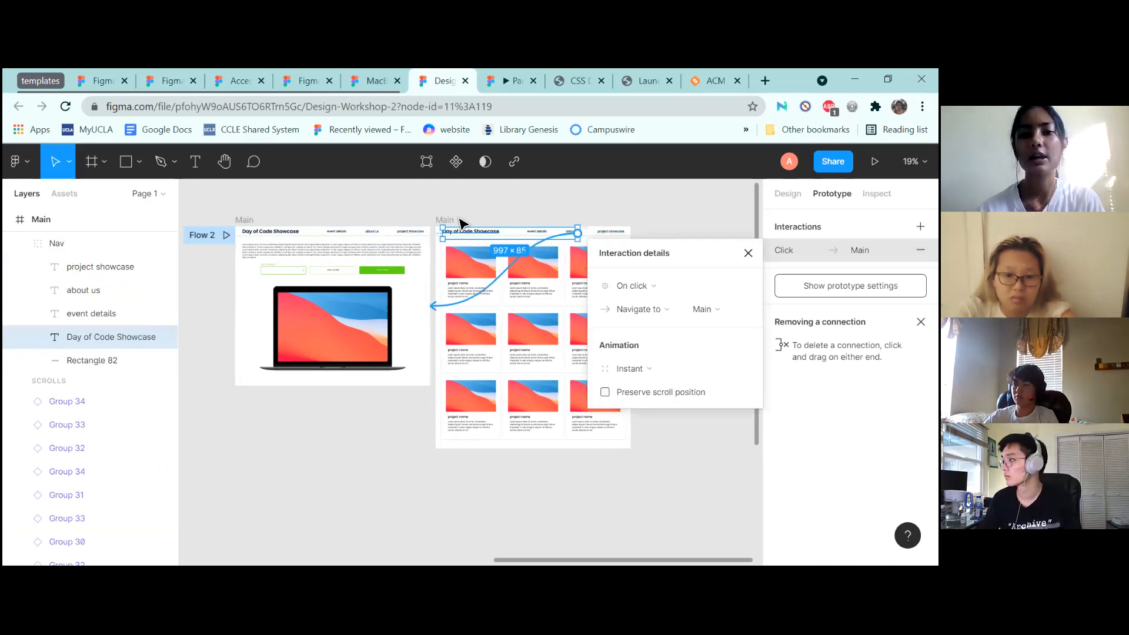
left_click(696, 211)
scroll(696, 210, "down", 5)
scroll(696, 210, "up", 3)
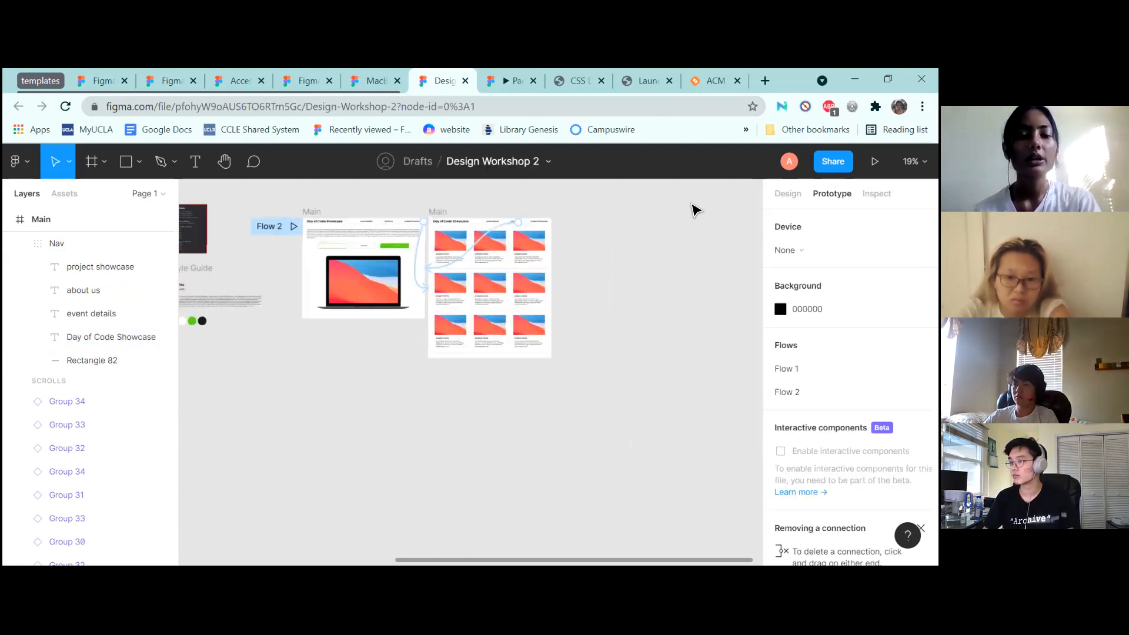
scroll(696, 210, "up", 3)
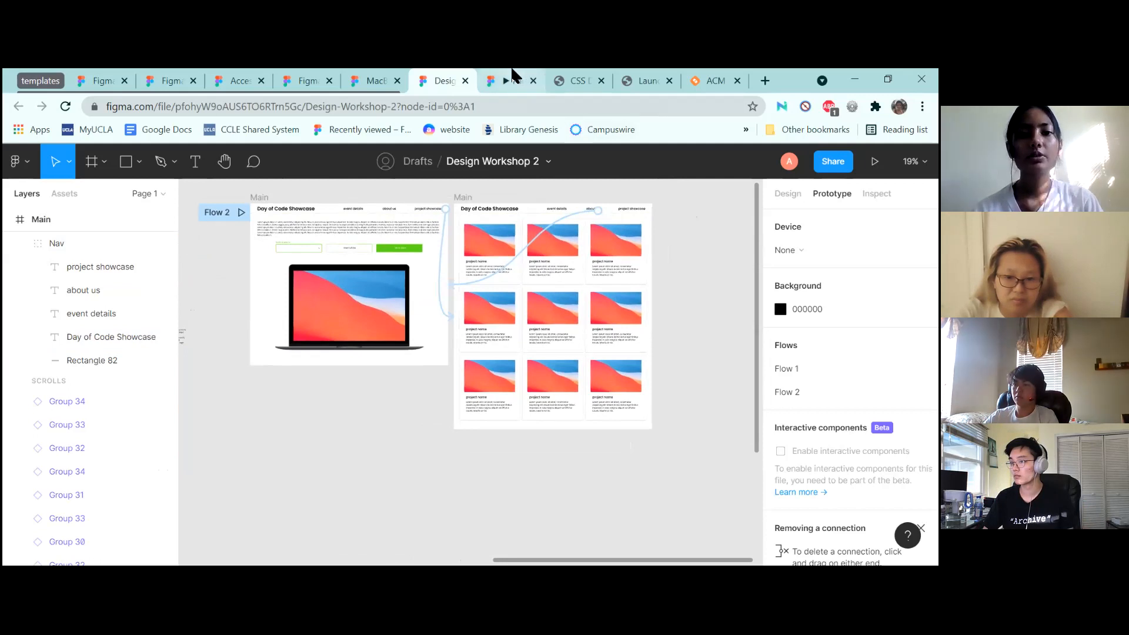
left_click(512, 79)
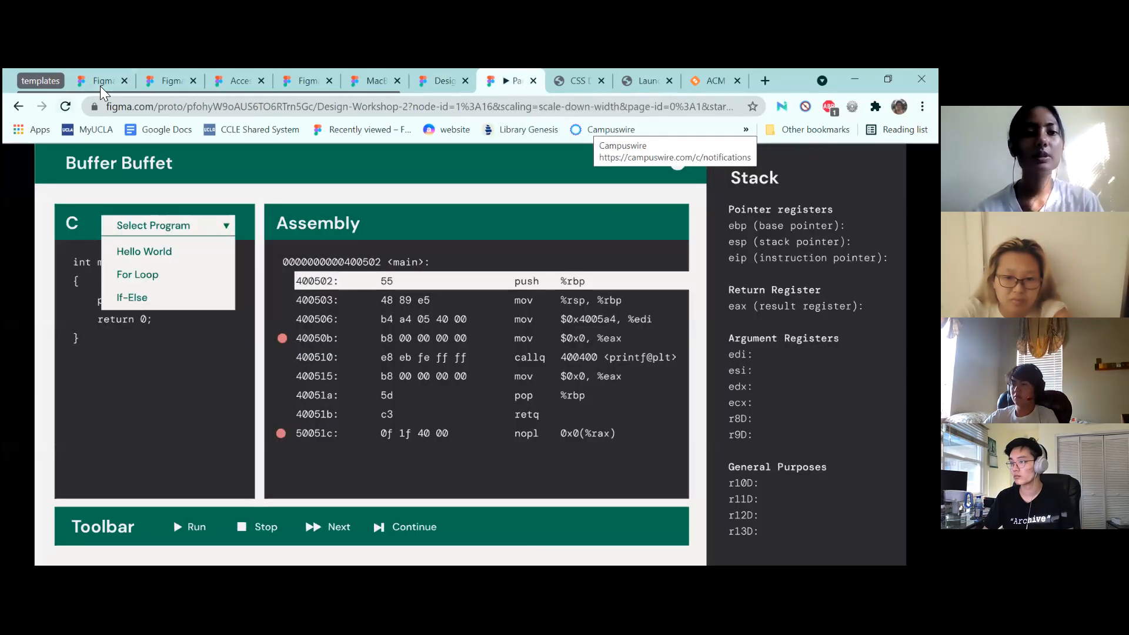
Reload the prototype, play Flow 2 and hide the viewer UI with Ctrl+\
left_click(65, 106)
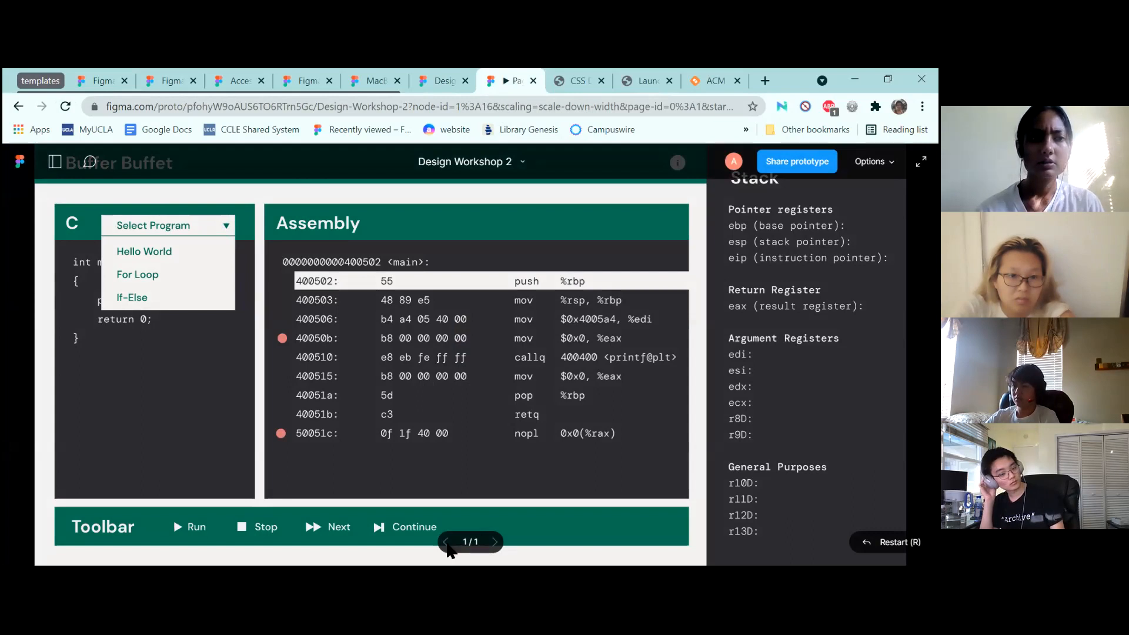
left_click(55, 162)
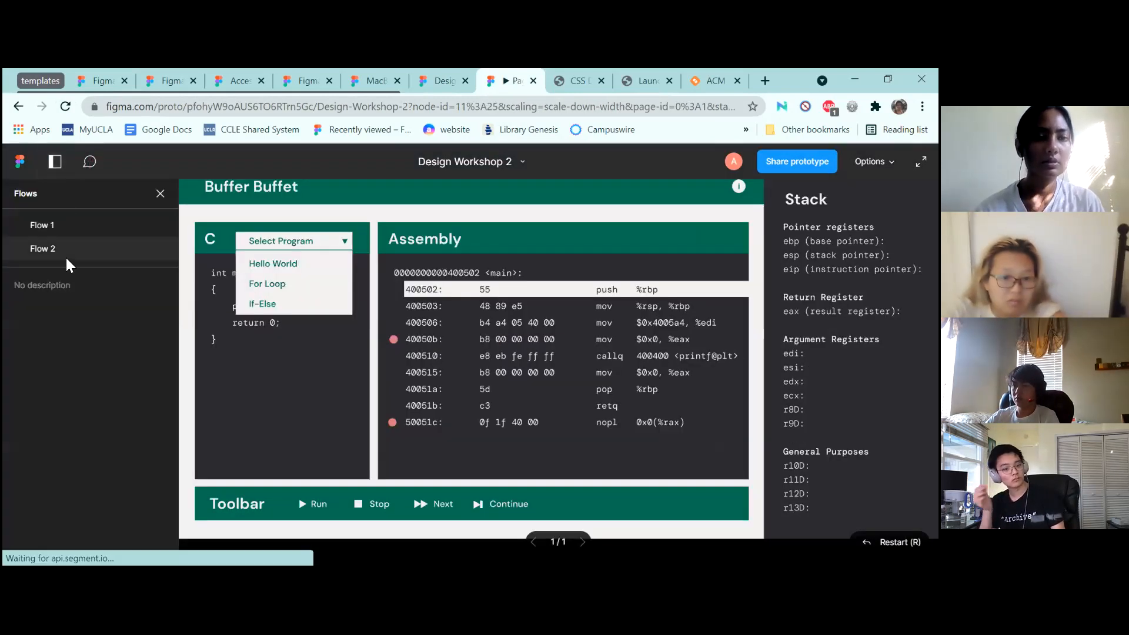
left_click(66, 254)
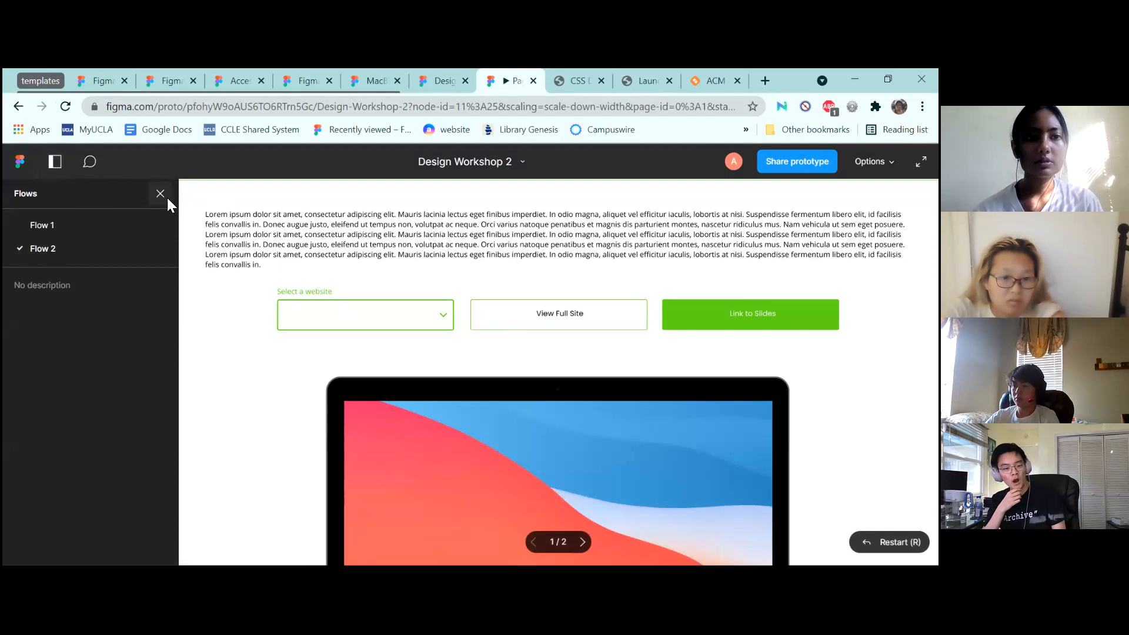
left_click(167, 199)
key("ctrl+backslash")
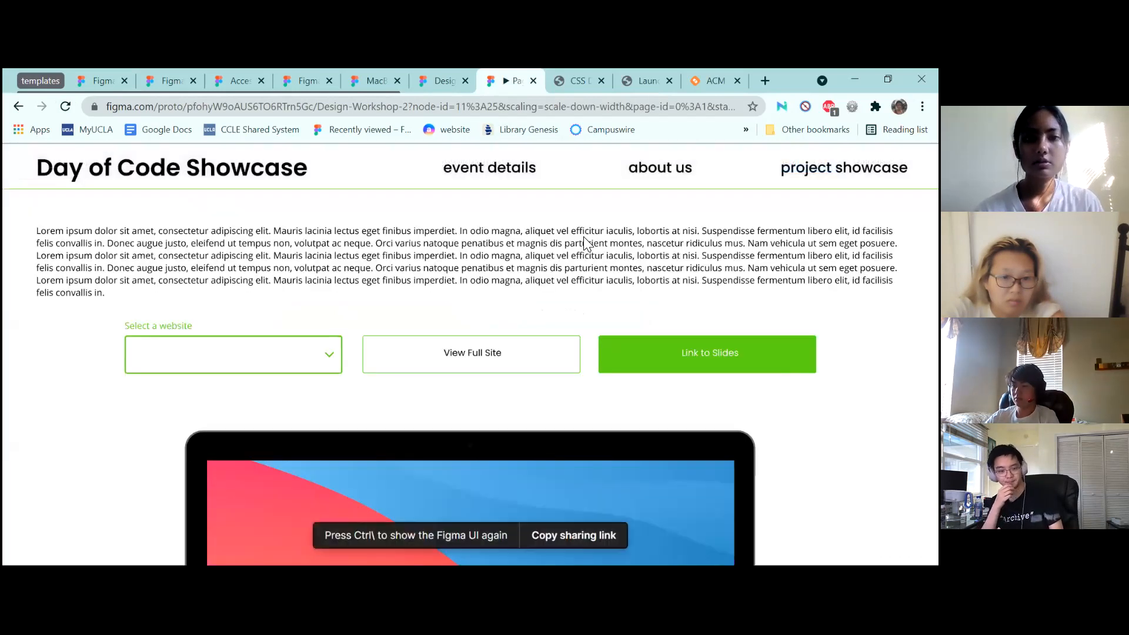
Test the project showcase and title links, scrolling through the nine-card grid
left_click(823, 168)
scroll(519, 345, "down", 5)
scroll(520, 345, "up", 5)
scroll(521, 350, "down", 1)
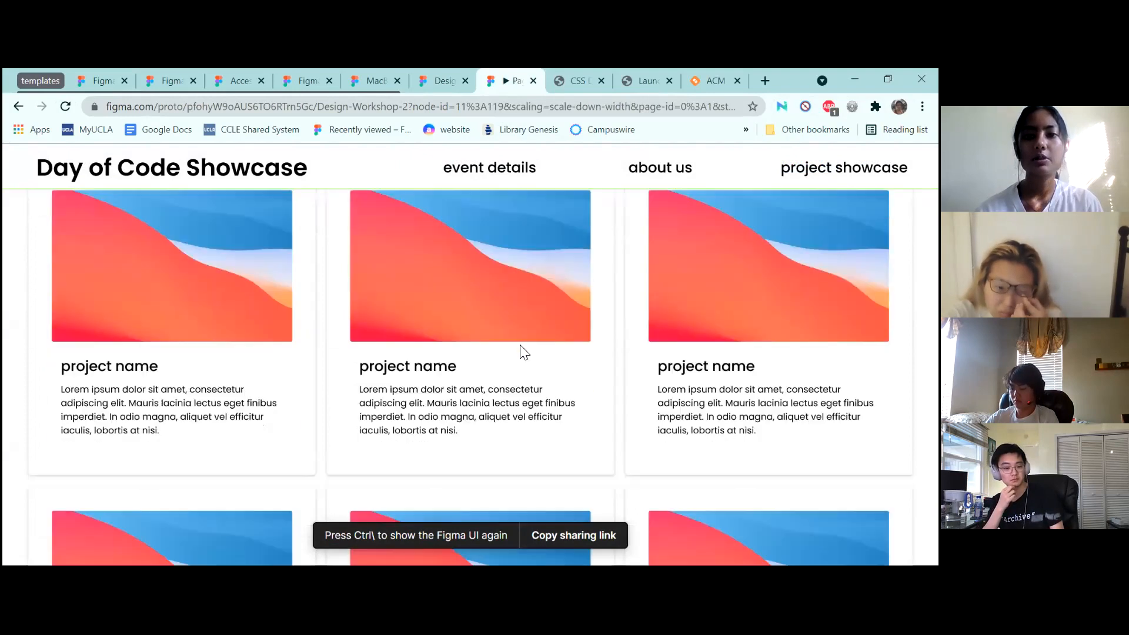
scroll(521, 350, "up", 1)
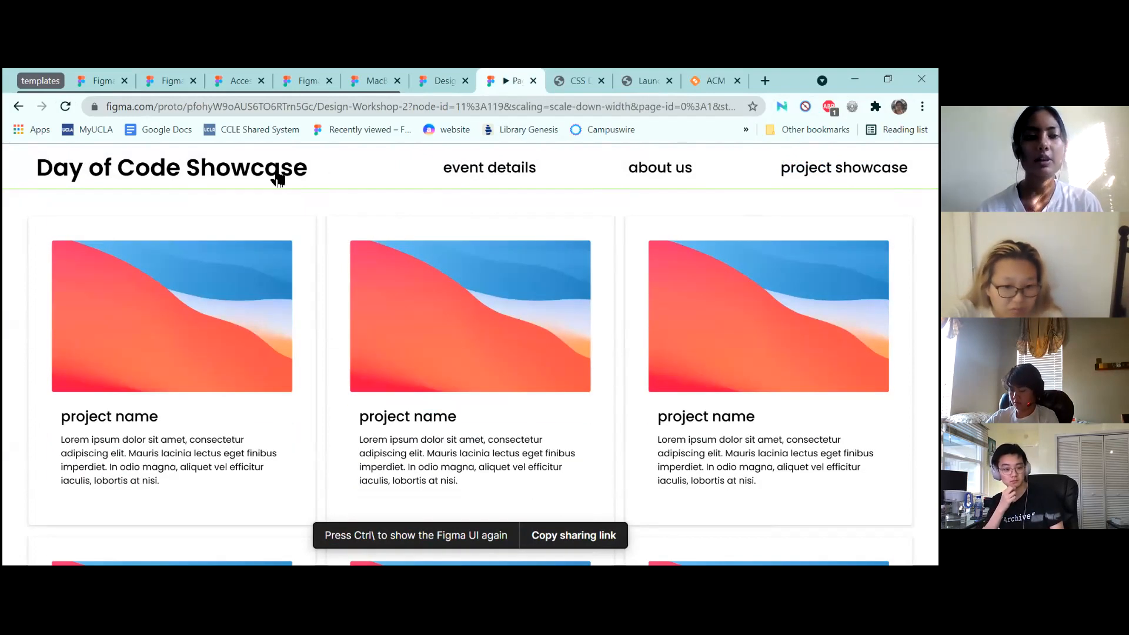
left_click(277, 176)
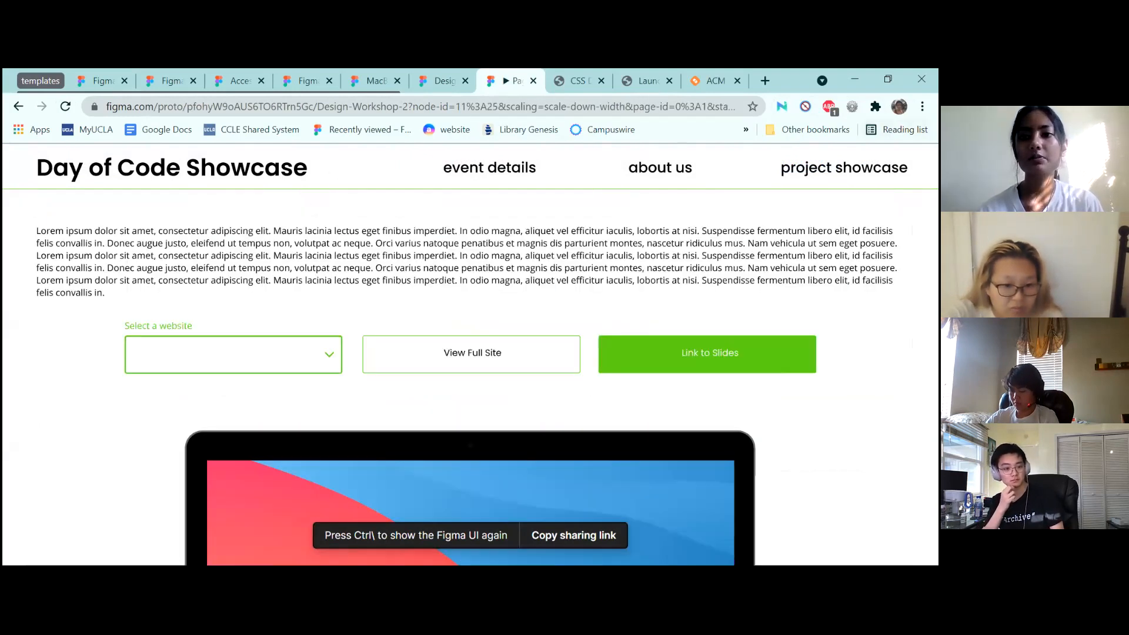
key("Left")
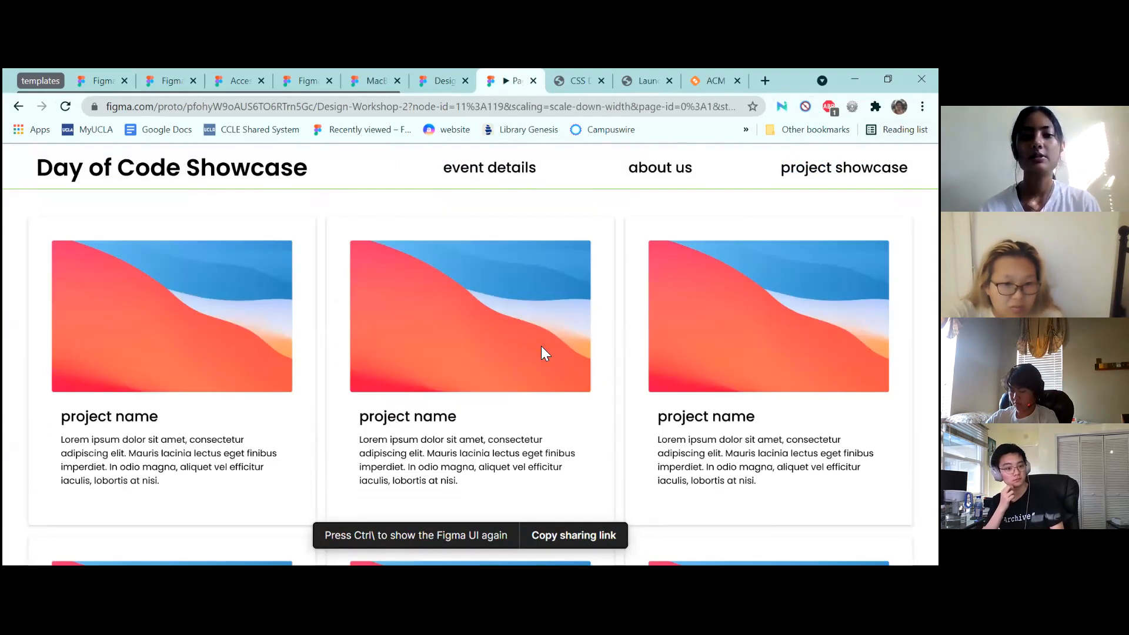
scroll(541, 352, "down", 5)
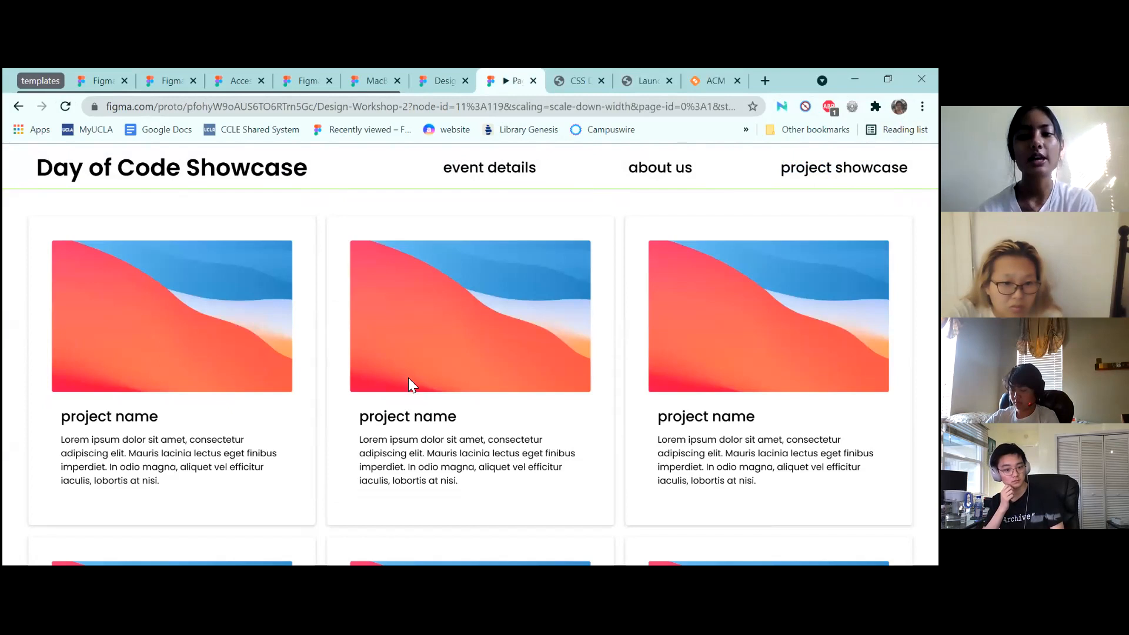
scroll(408, 378, "down", 1)
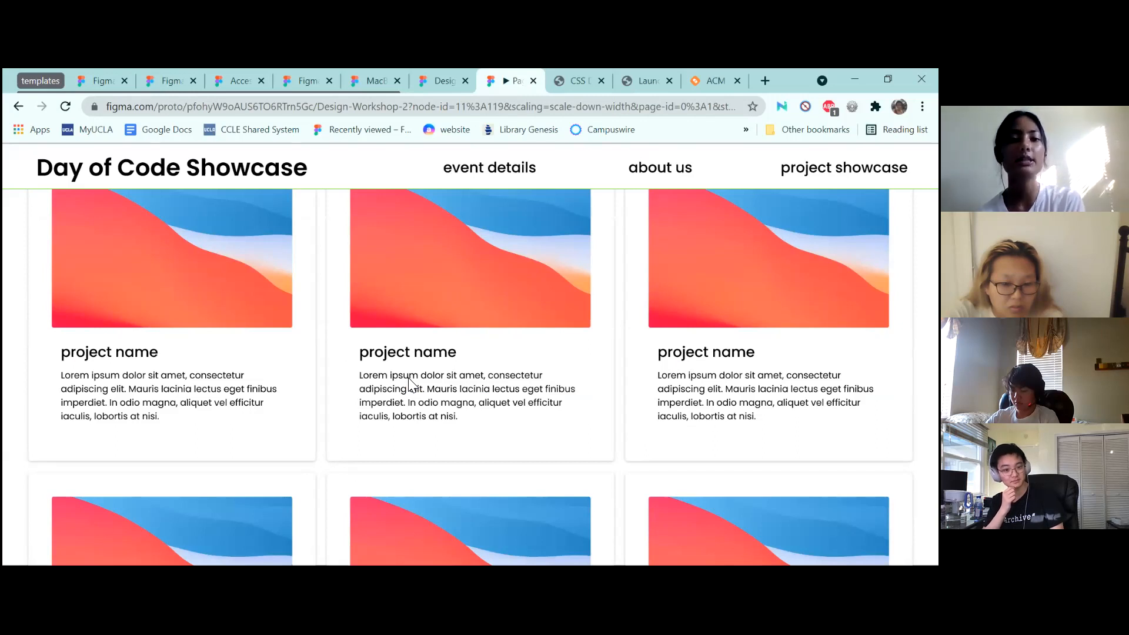
scroll(333, 315, "up", 1)
scroll(333, 315, "down", 5)
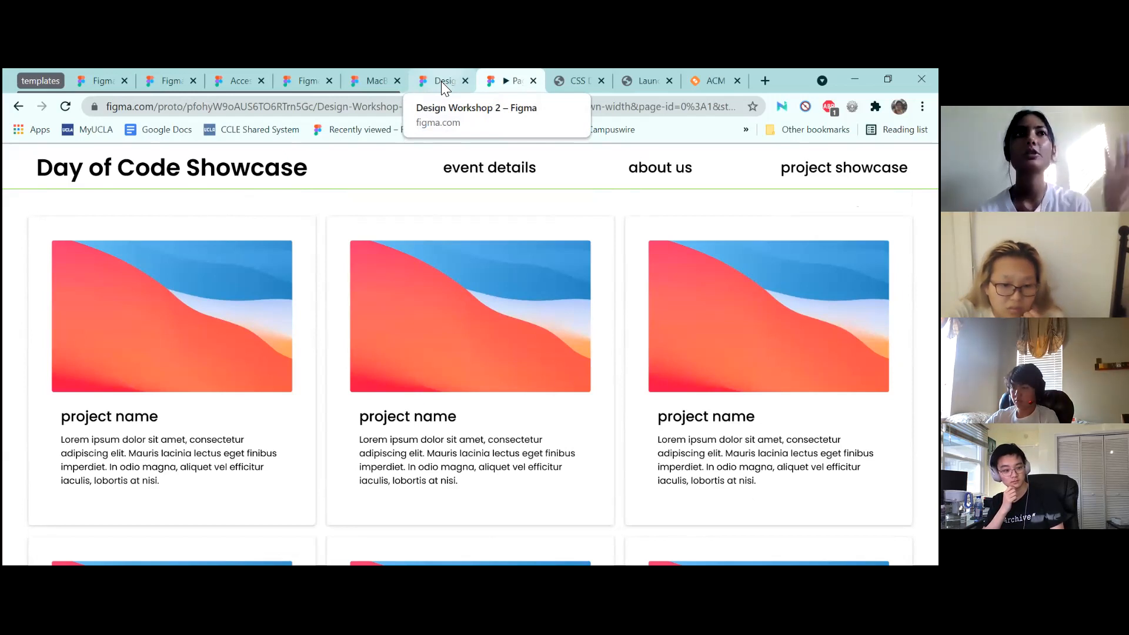
left_click(442, 81)
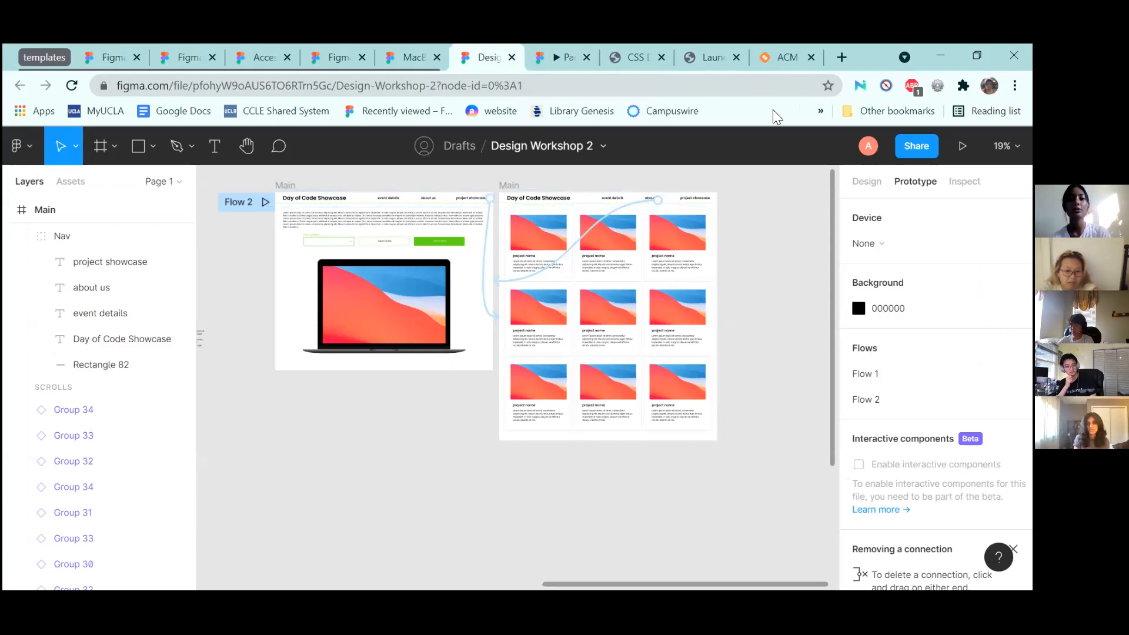
Zoom out and pan from the Main frames to the Buffer Buffet frames and style guide
scroll(374, 253, "up", 3)
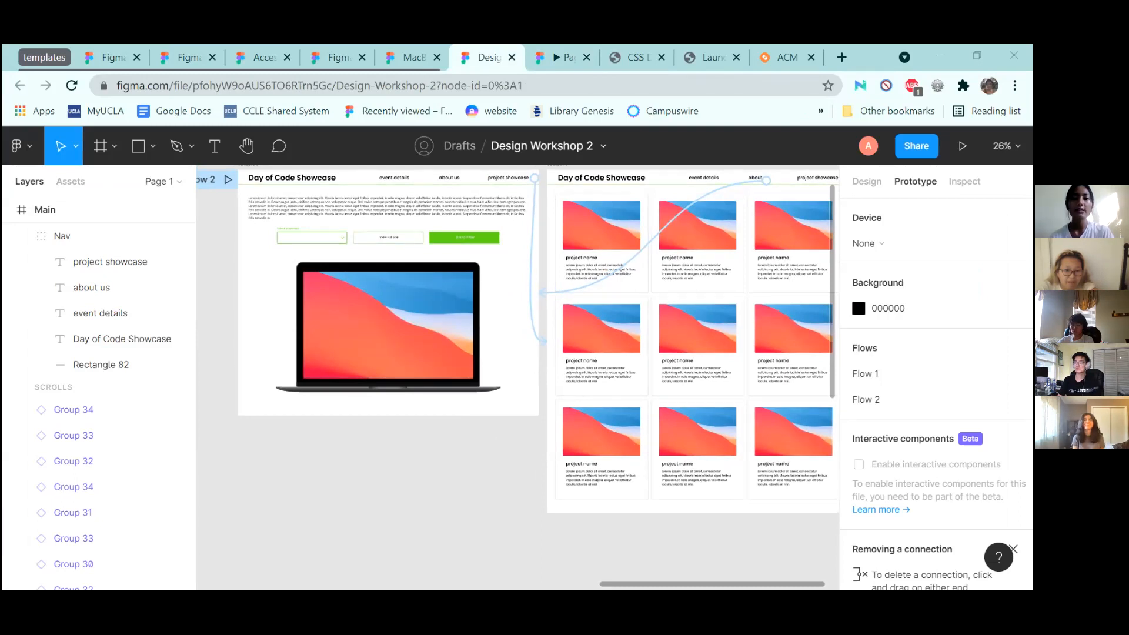
scroll(453, 482, "down", 5)
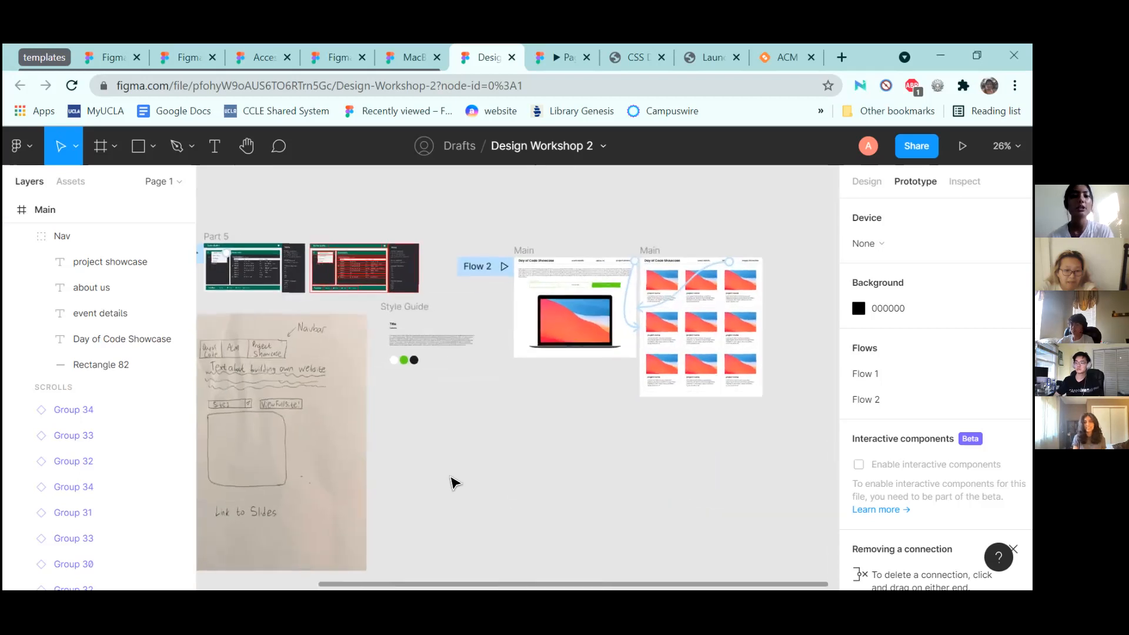
scroll(453, 482, "up", 5)
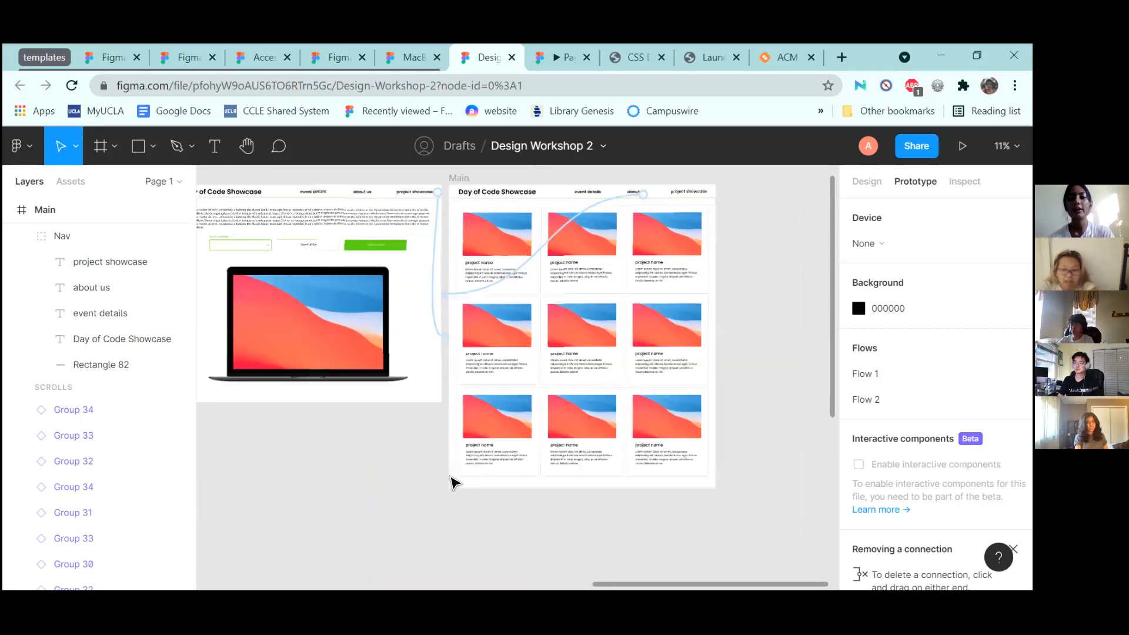
scroll(453, 482, "up", 1)
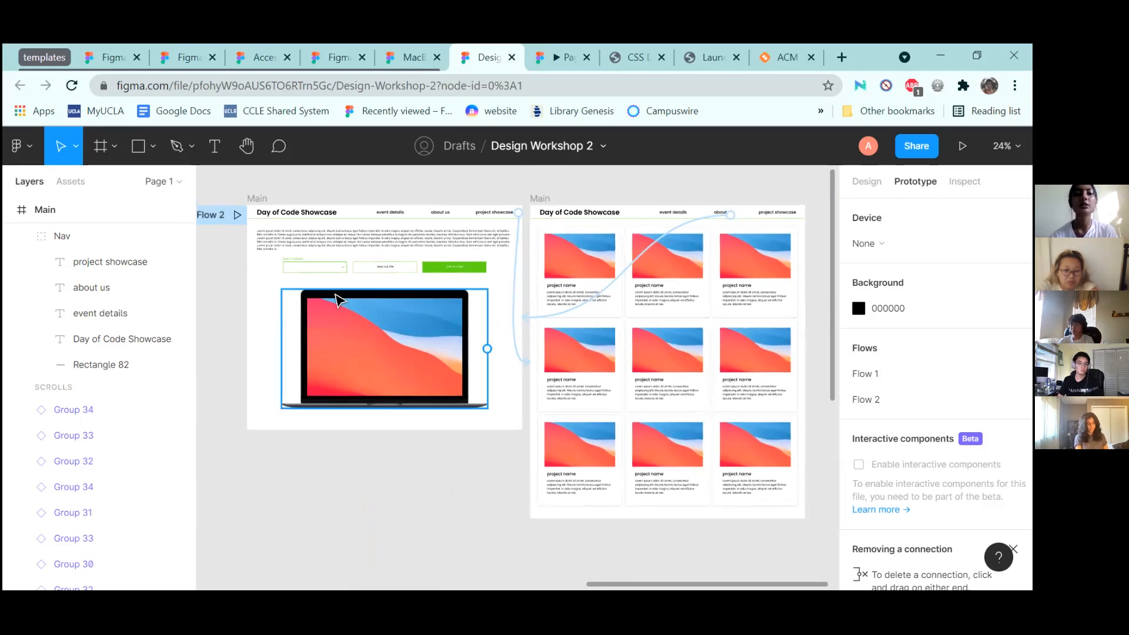
scroll(337, 298, "left", 4)
scroll(337, 298, "right", 2)
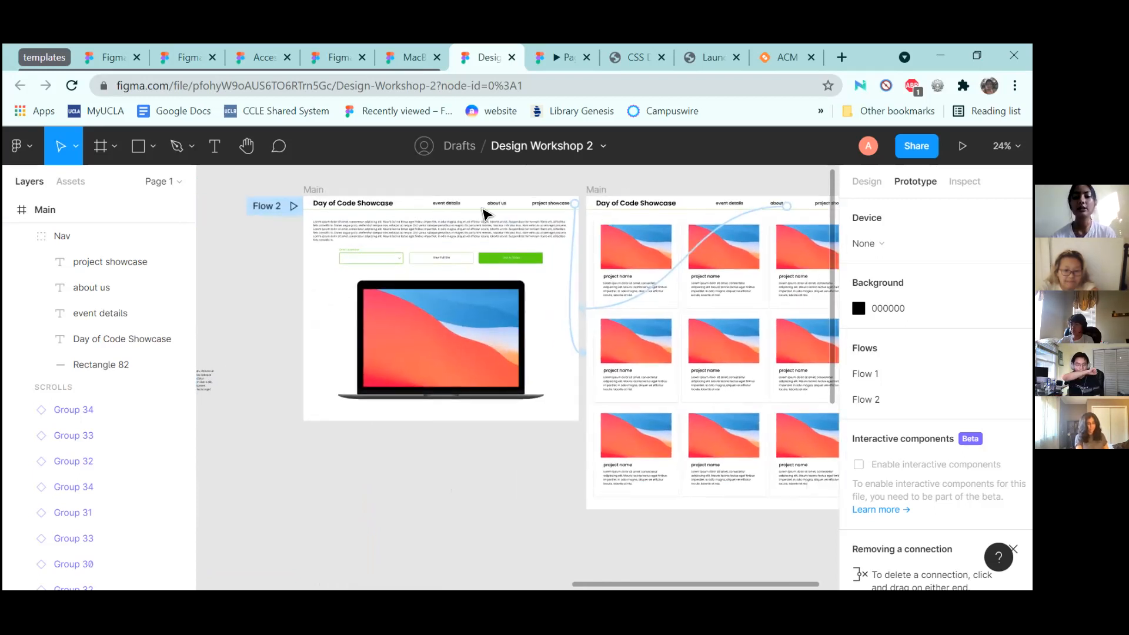
scroll(336, 256, "left", 10)
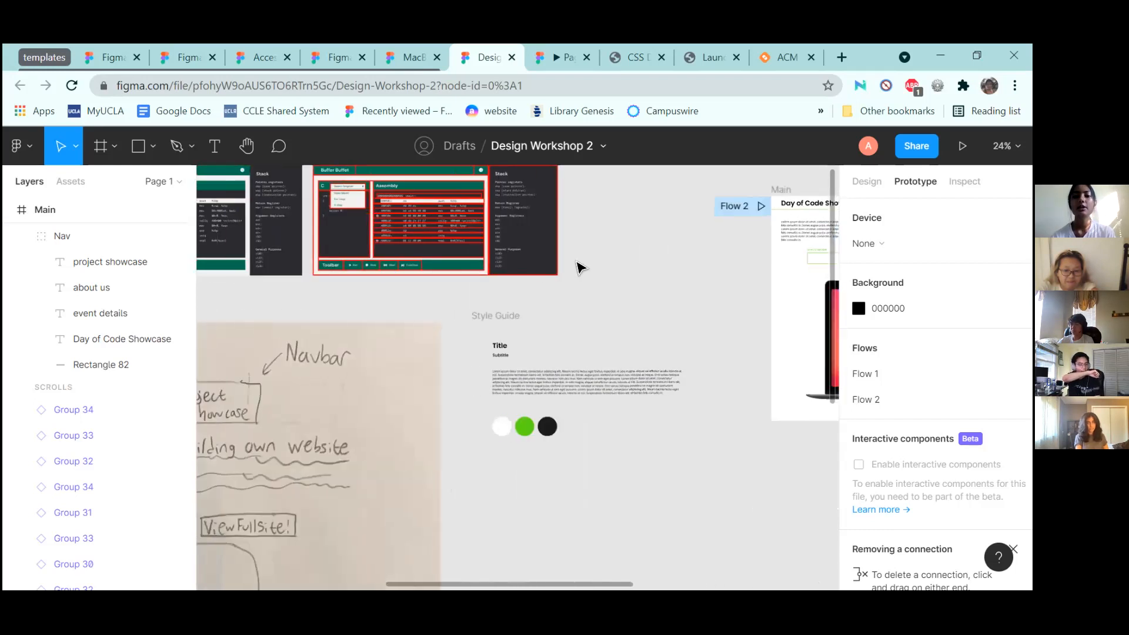
scroll(576, 265, "left", 4)
scroll(576, 265, "up", 2)
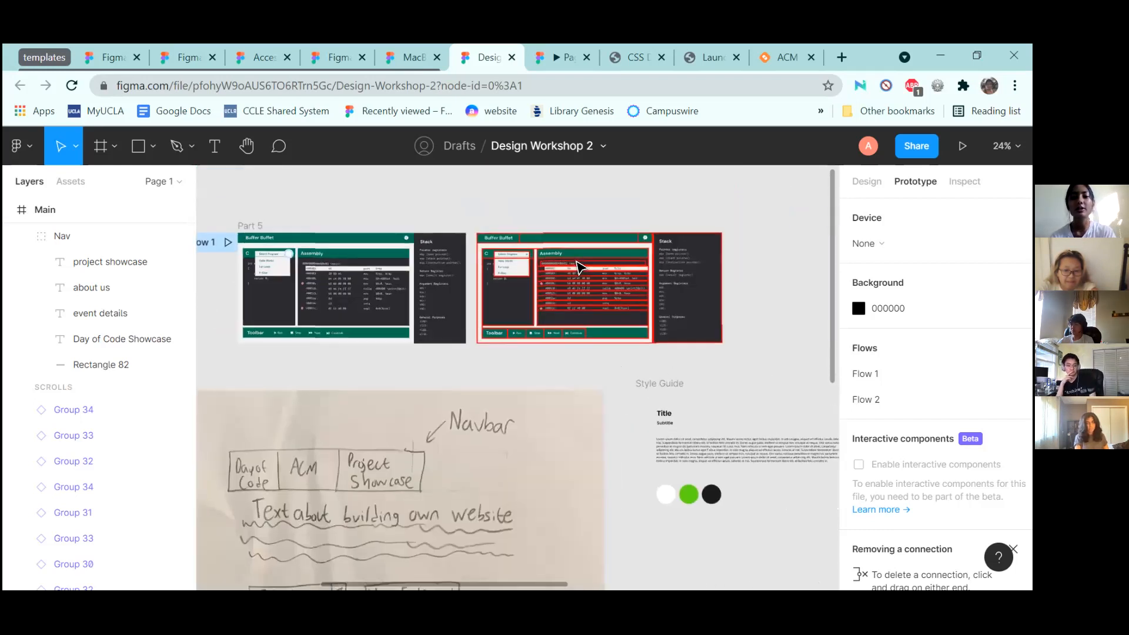
Zoom to the selected Buffer Buffet frame with Shift+2, then pan to Part 5's Flow 1 frame
scroll(580, 267, "up", 5)
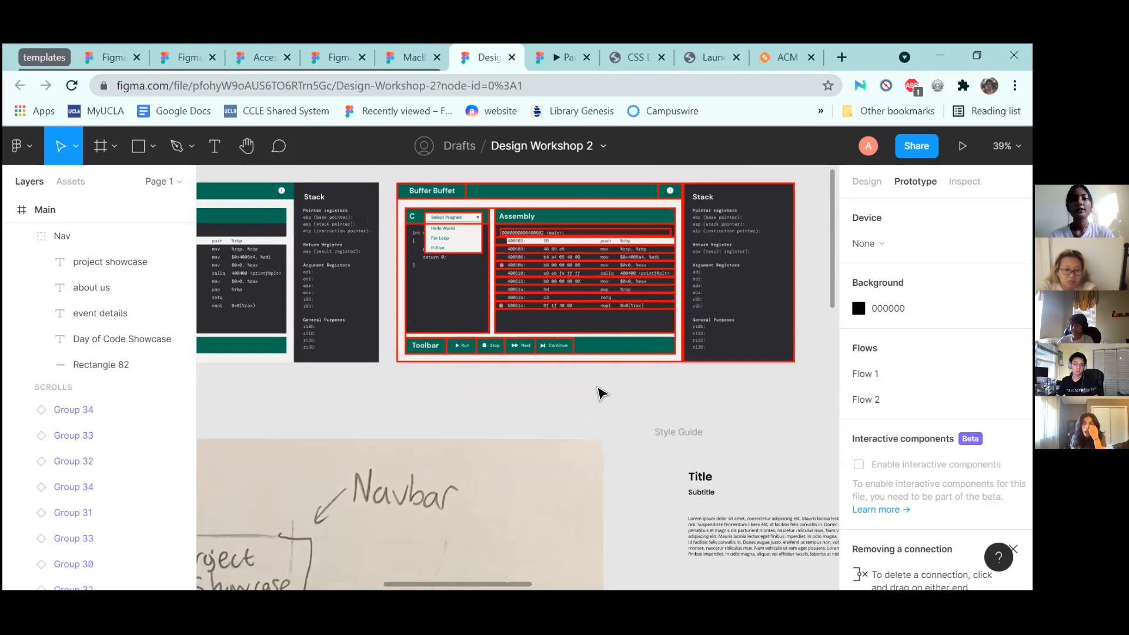
key("shift+2")
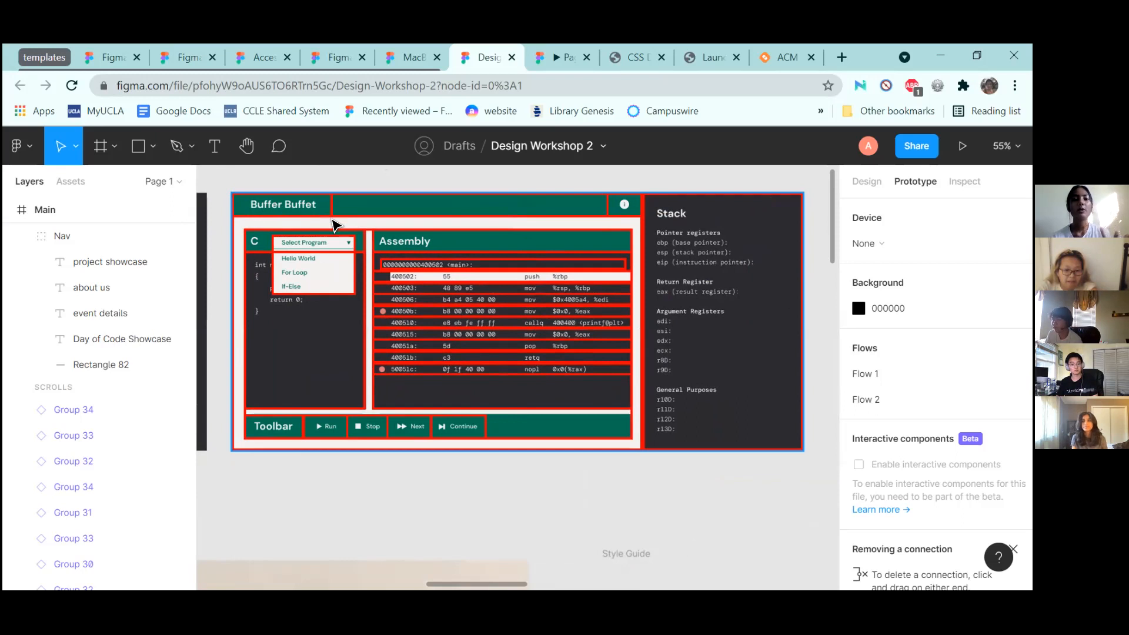
scroll(333, 221, "left", 10)
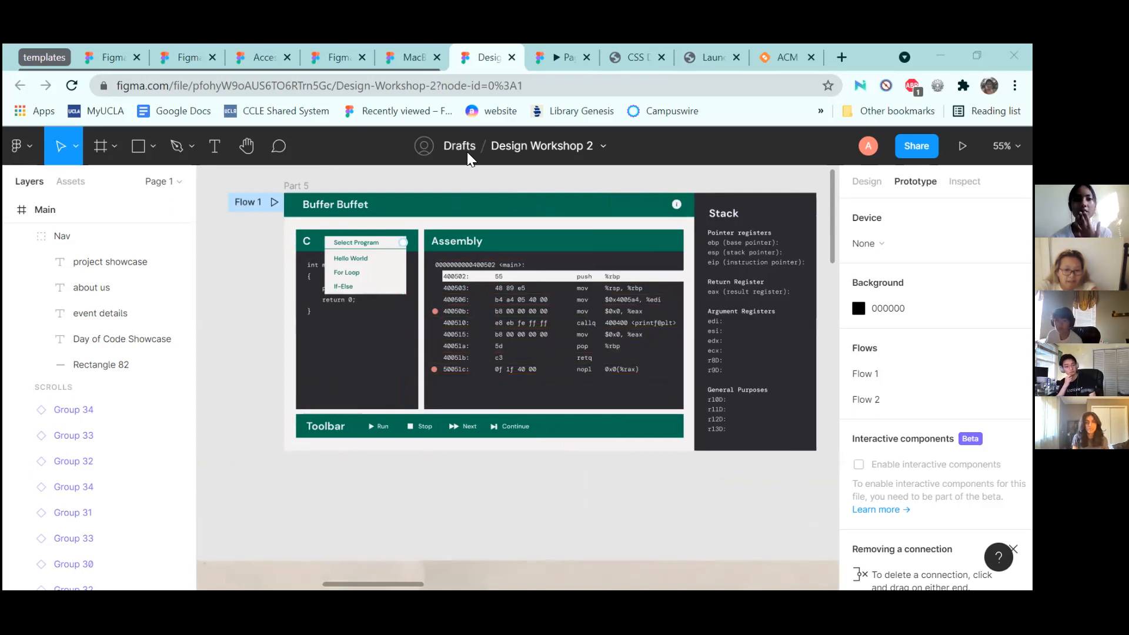
Open the shape-type list, then dismiss it
left_click(153, 146)
scroll(739, 246, "right", 10)
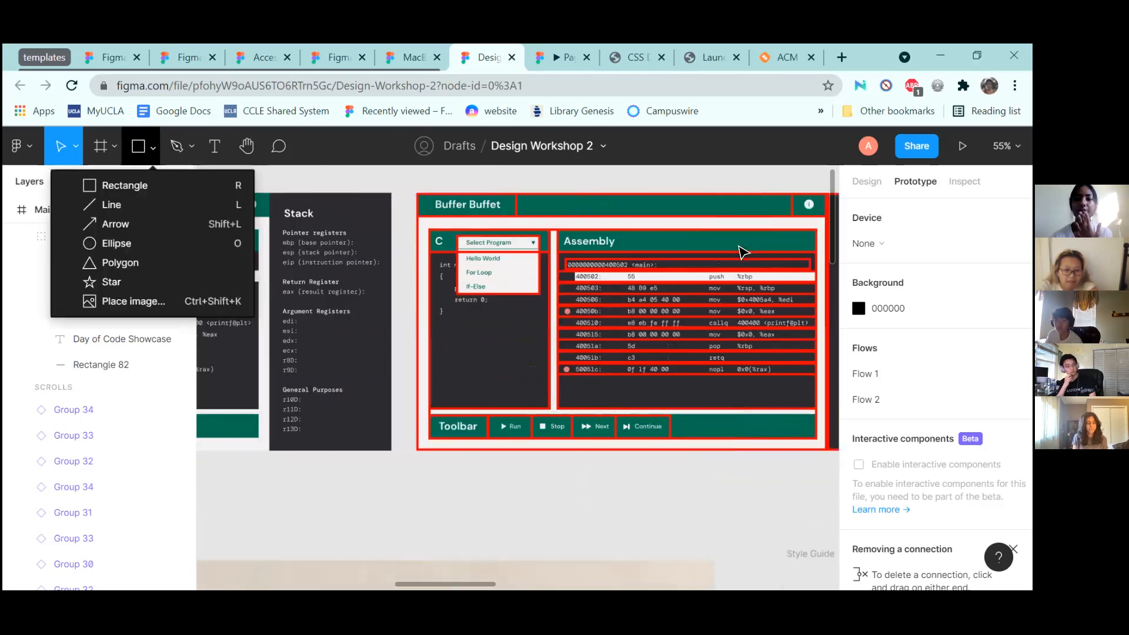
left_click(583, 179)
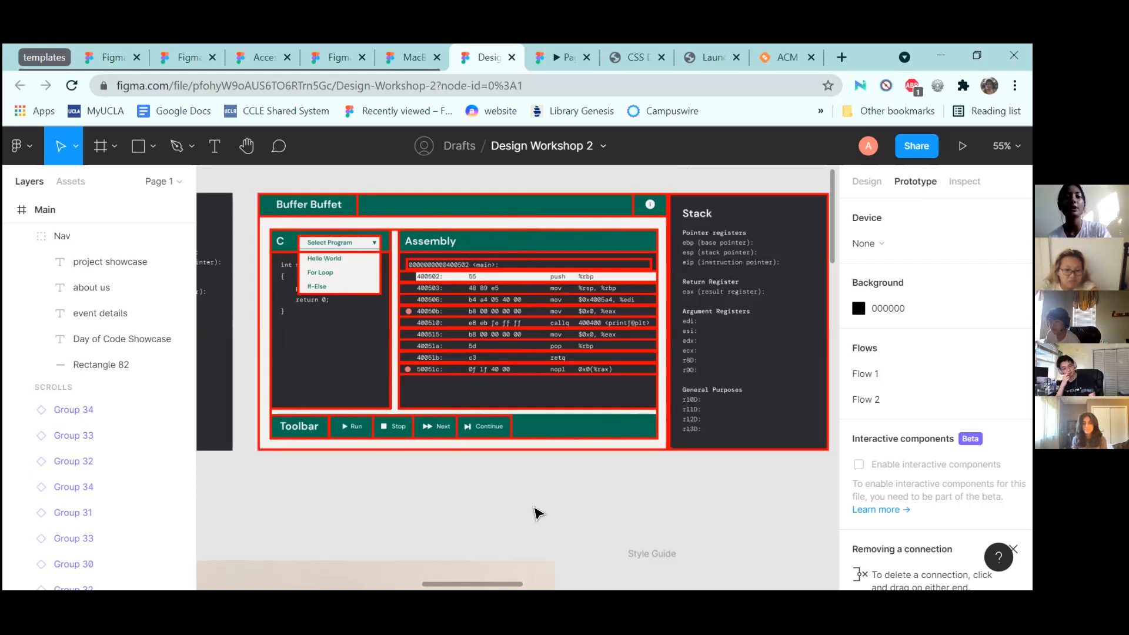
Zoom around the red-outlined Buffer Buffet frame, collapse the templates tab group, and go to CSS Demo
scroll(536, 514, "down", 5)
scroll(536, 513, "up", 5)
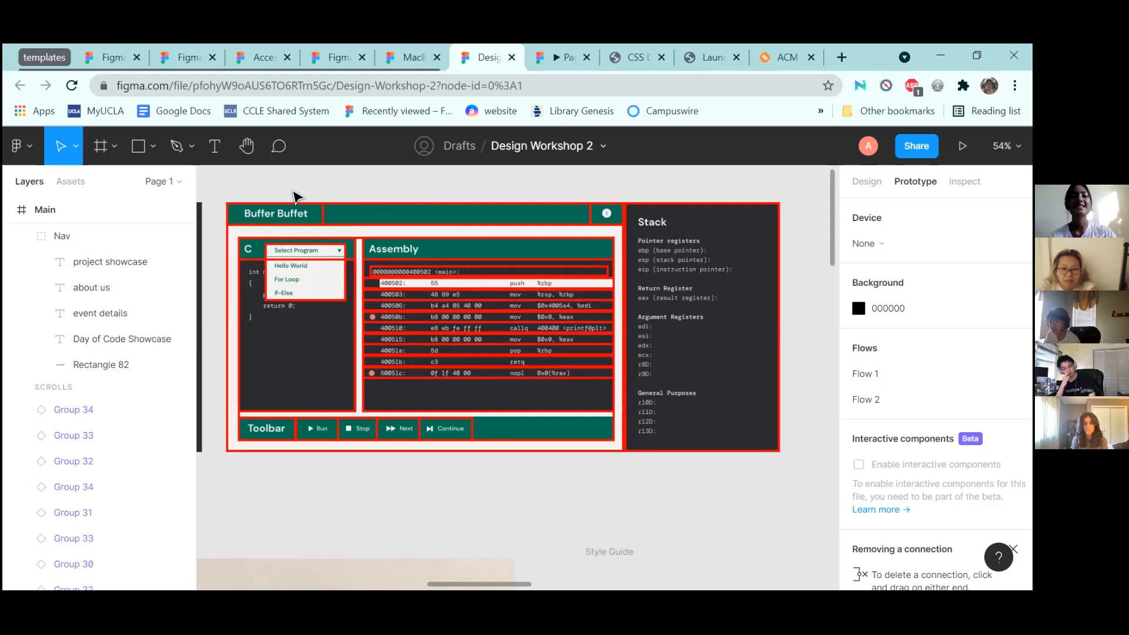
scroll(292, 189, "down", 4)
scroll(292, 194, "down", 3)
scroll(292, 194, "up", 8)
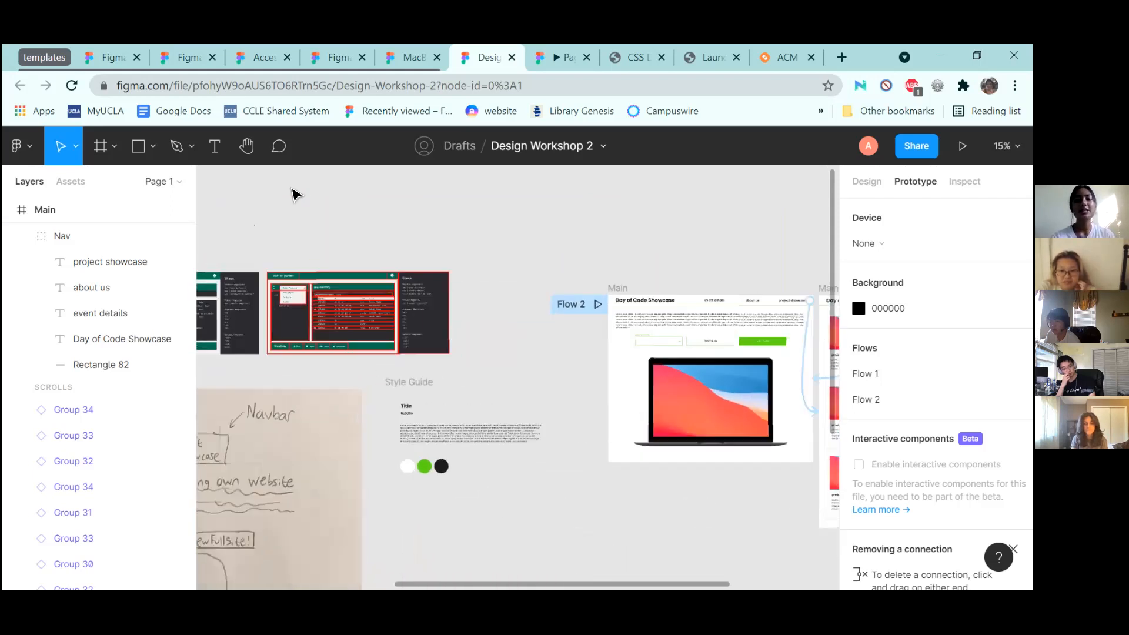
scroll(292, 193, "down", 3)
scroll(294, 193, "up", 5)
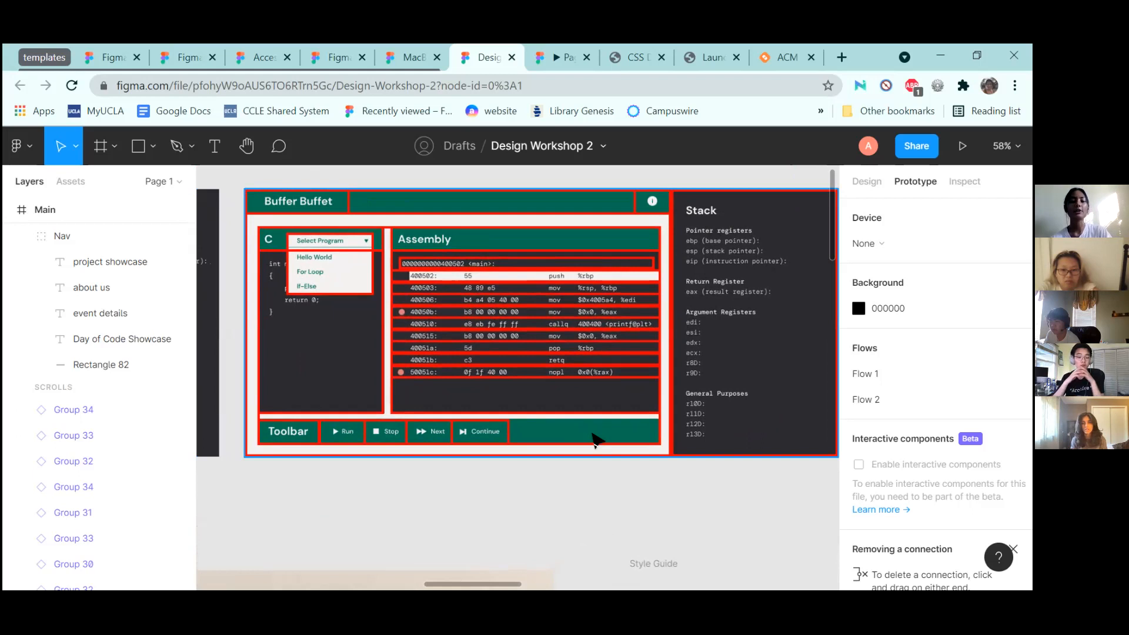
scroll(473, 515, "down", 3)
scroll(474, 514, "left", 2)
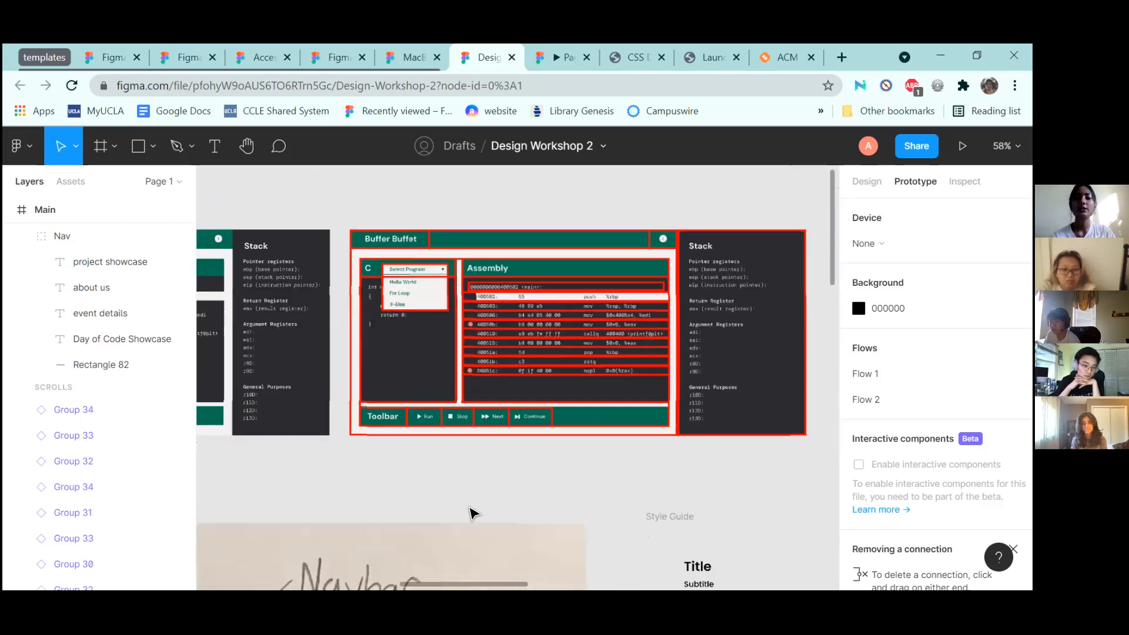
scroll(474, 515, "right", 3)
scroll(474, 515, "up", 2)
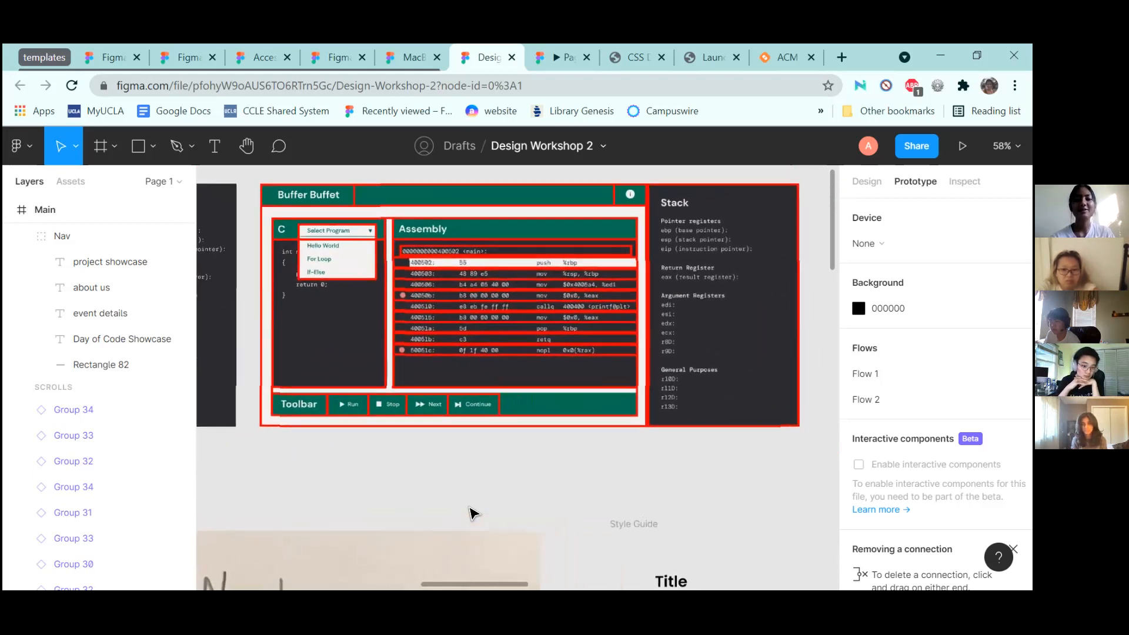
scroll(474, 514, "down", 1)
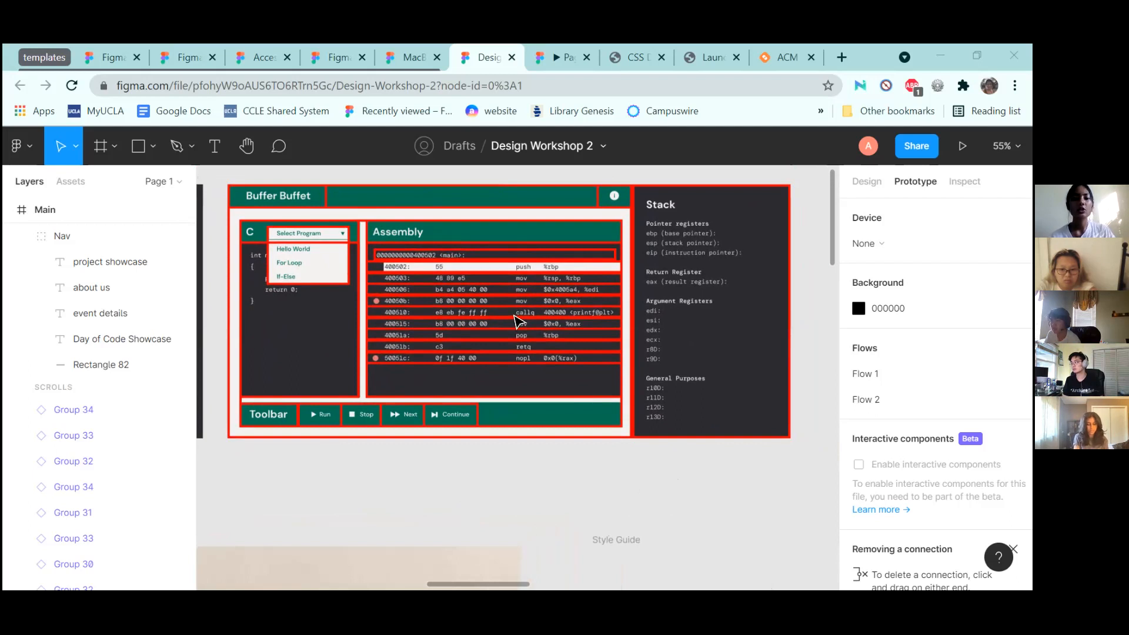
left_click(40, 53)
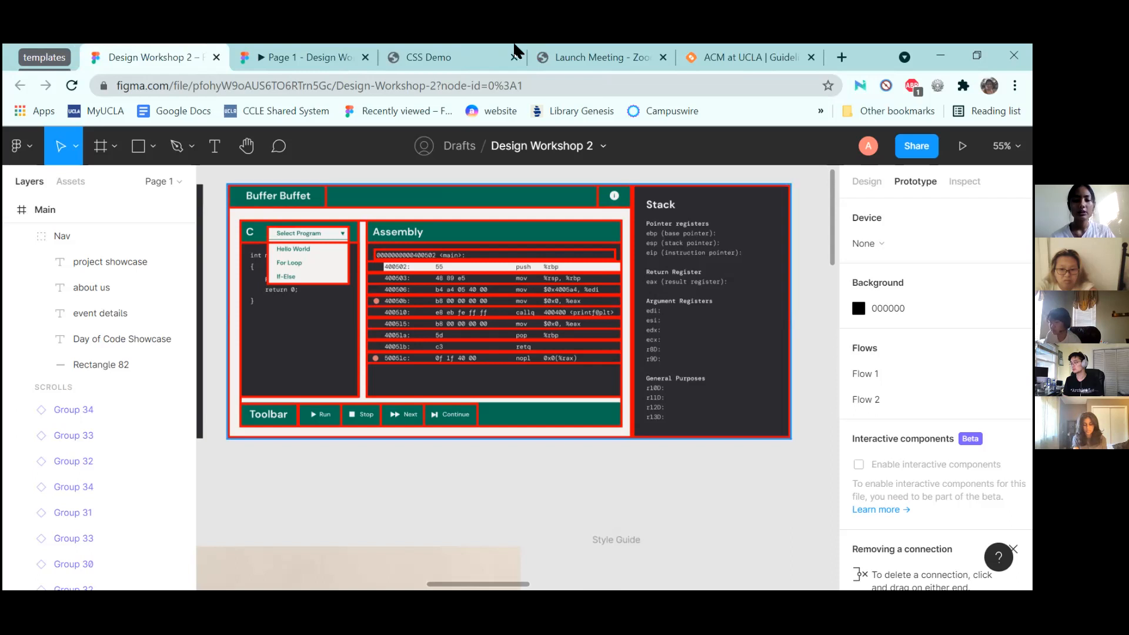
left_click(473, 47)
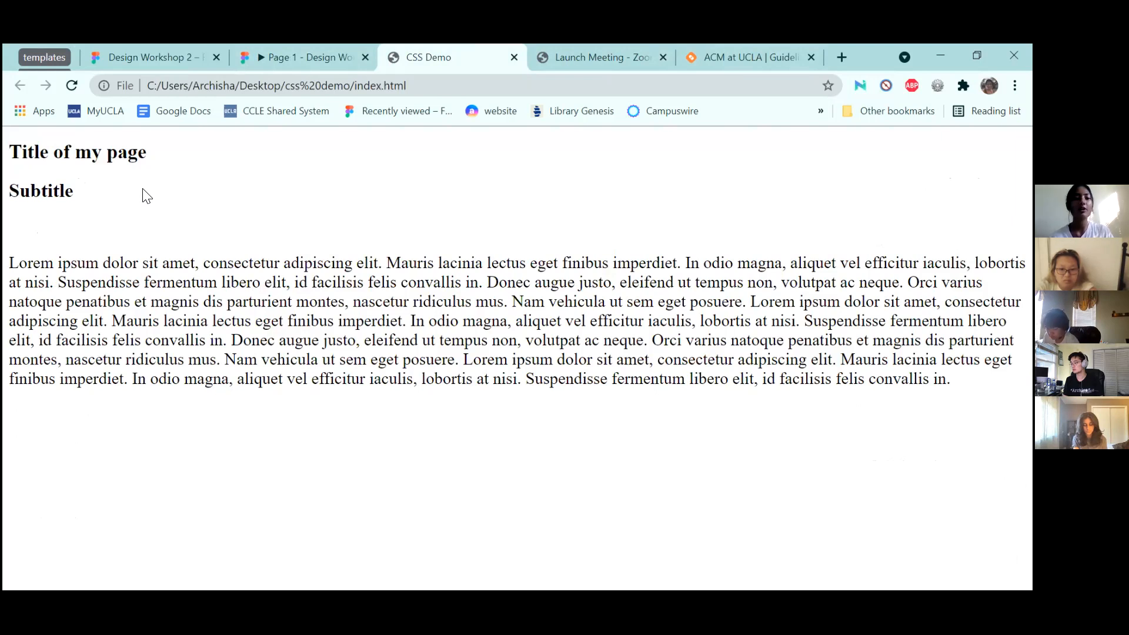
Select text on the CSS Demo page and open DevTools on its paragraph element
left_click_drag(10, 151, 167, 176)
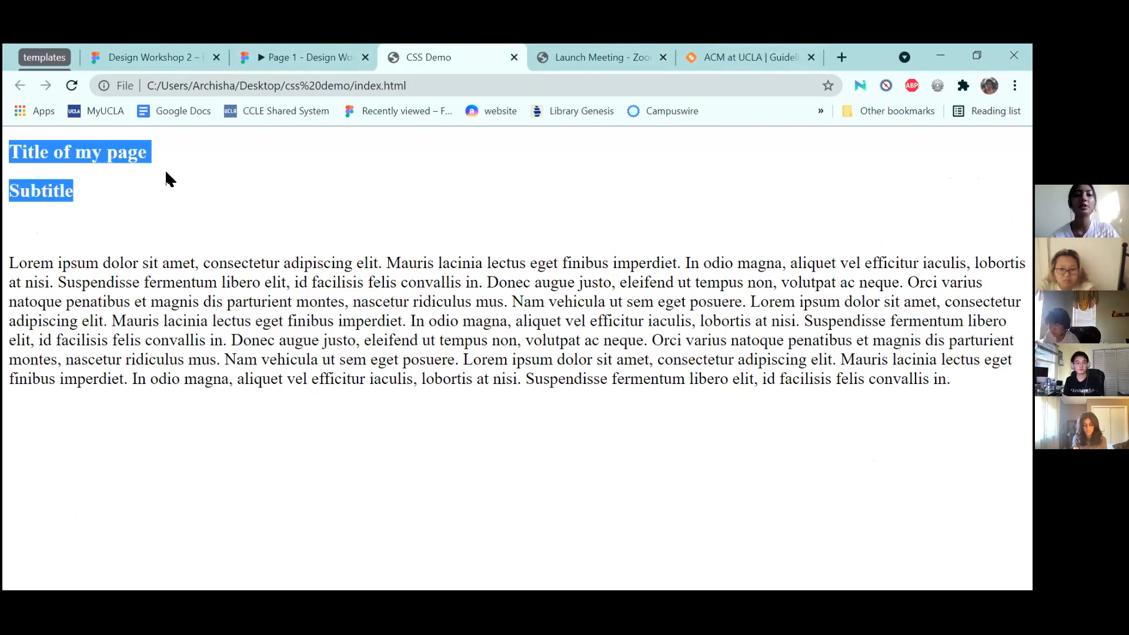
left_click(12, 189)
double_click(94, 283)
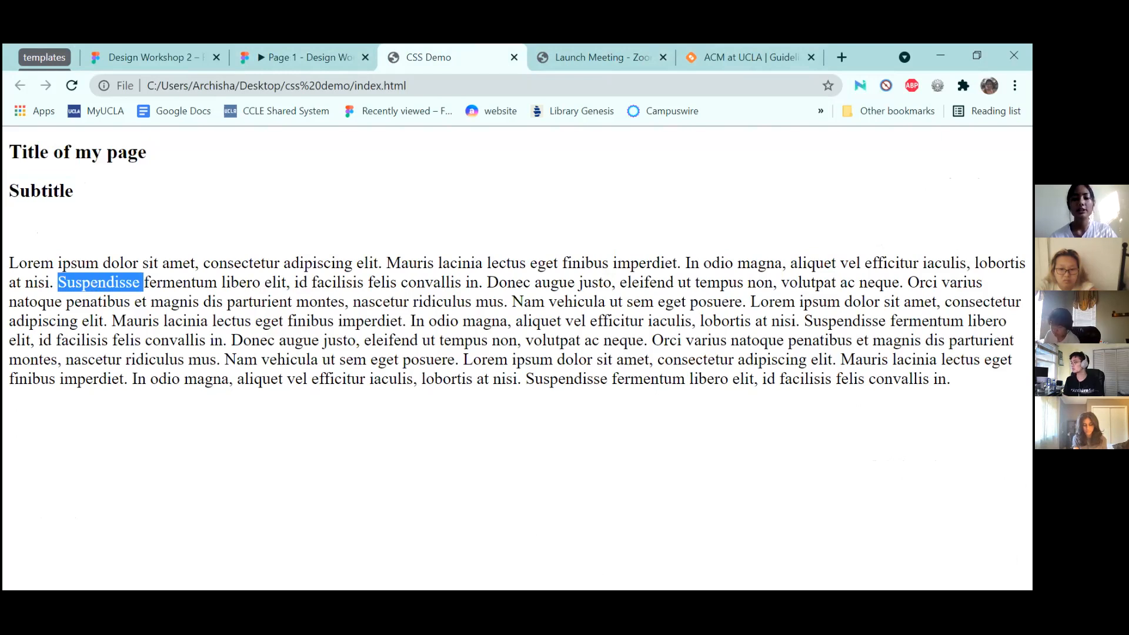
key("alt+Tab")
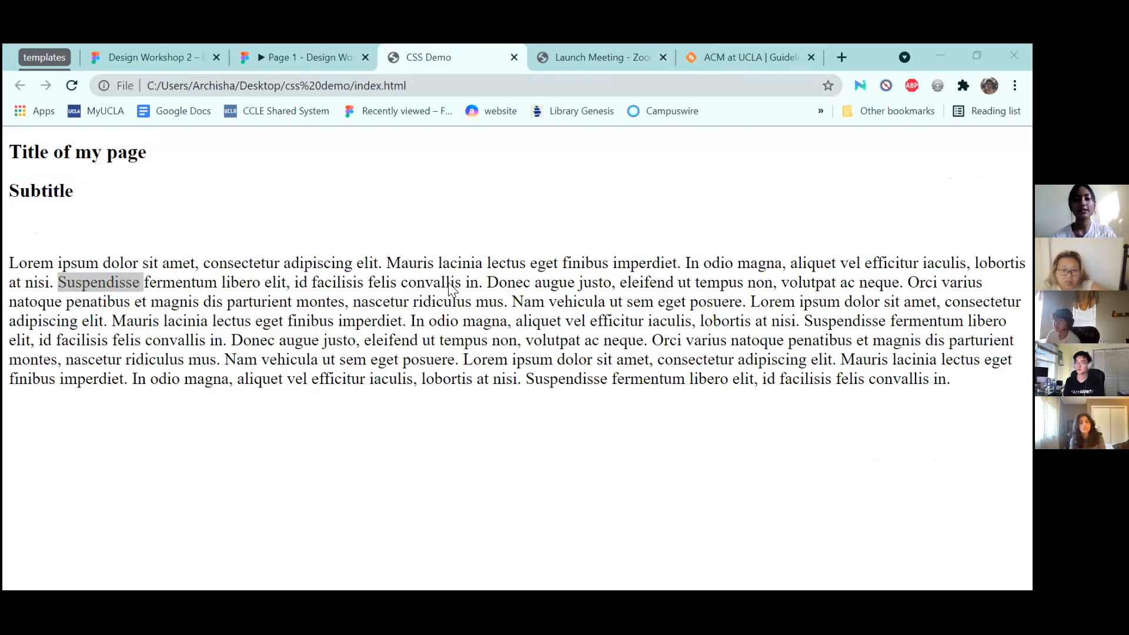
key("ctrl+shift+i")
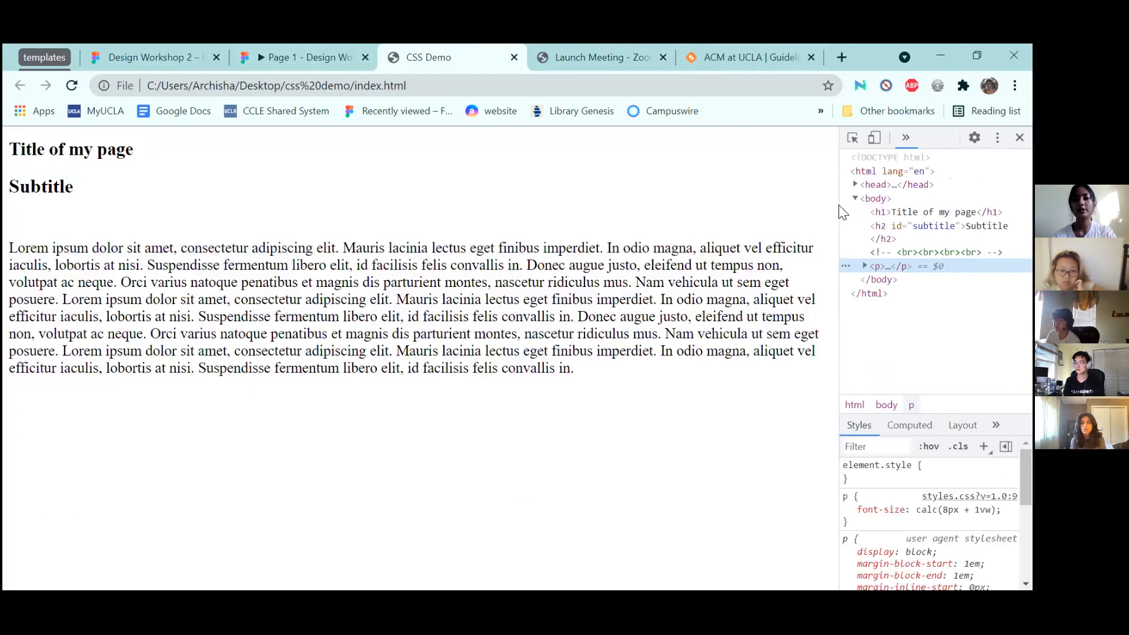
left_click_drag(671, 205, 617, 246)
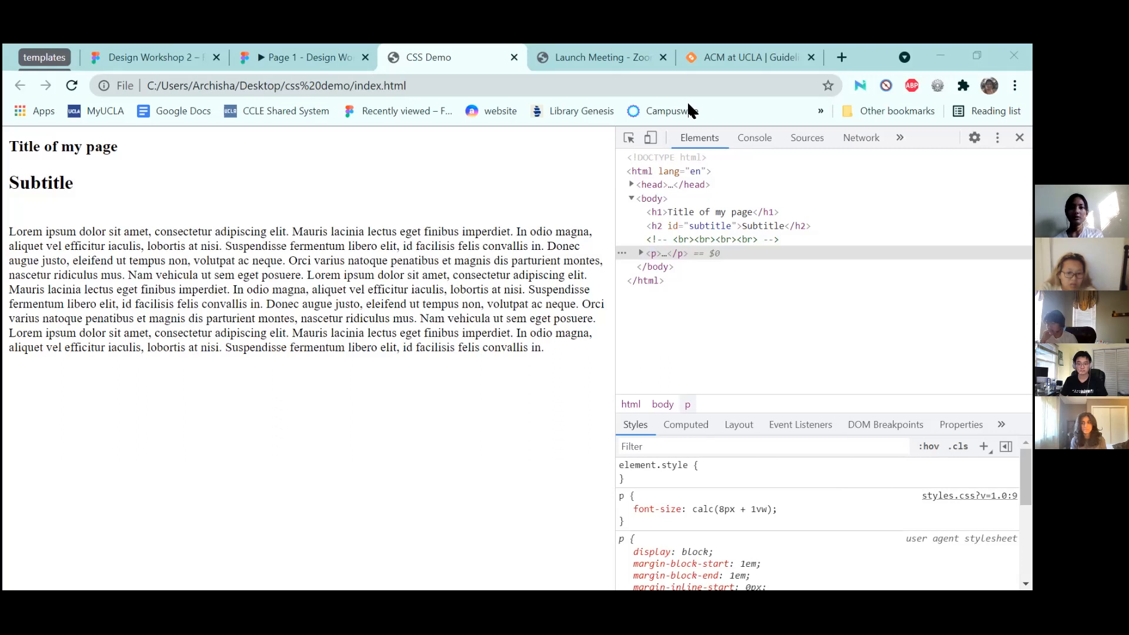
left_click(977, 55)
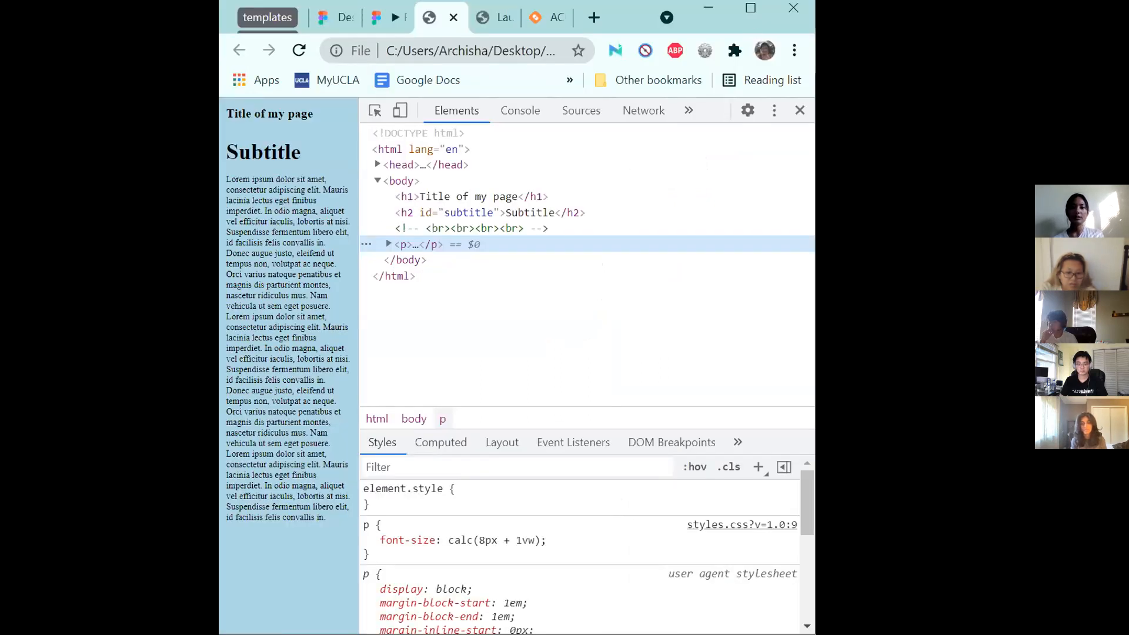
left_click(750, 8)
left_click_drag(623, 294, 821, 316)
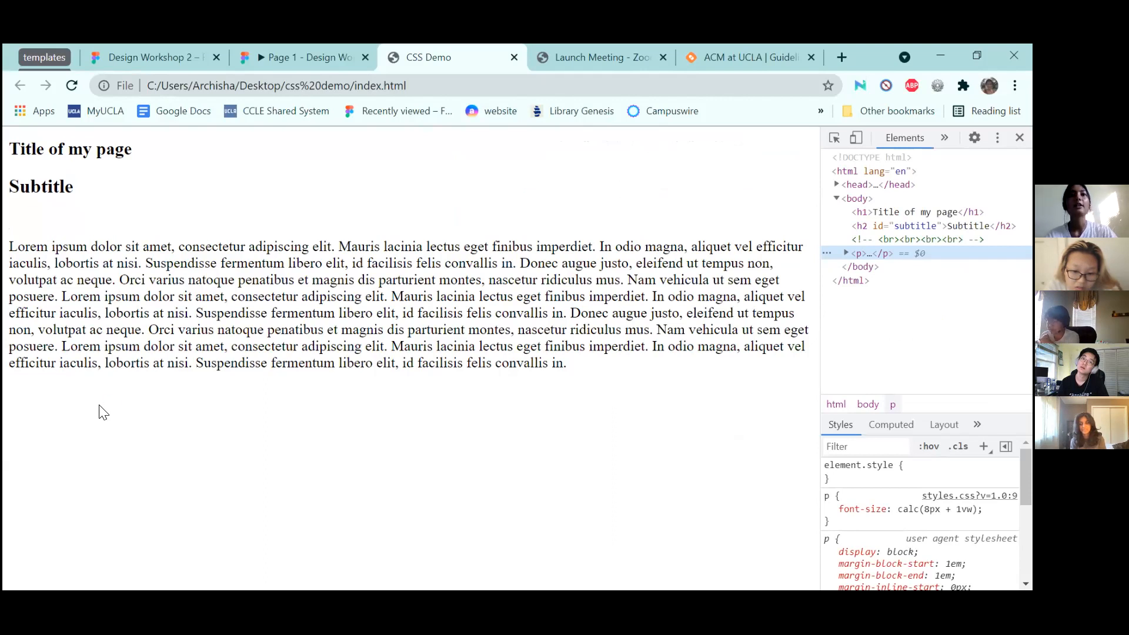
left_click(302, 53)
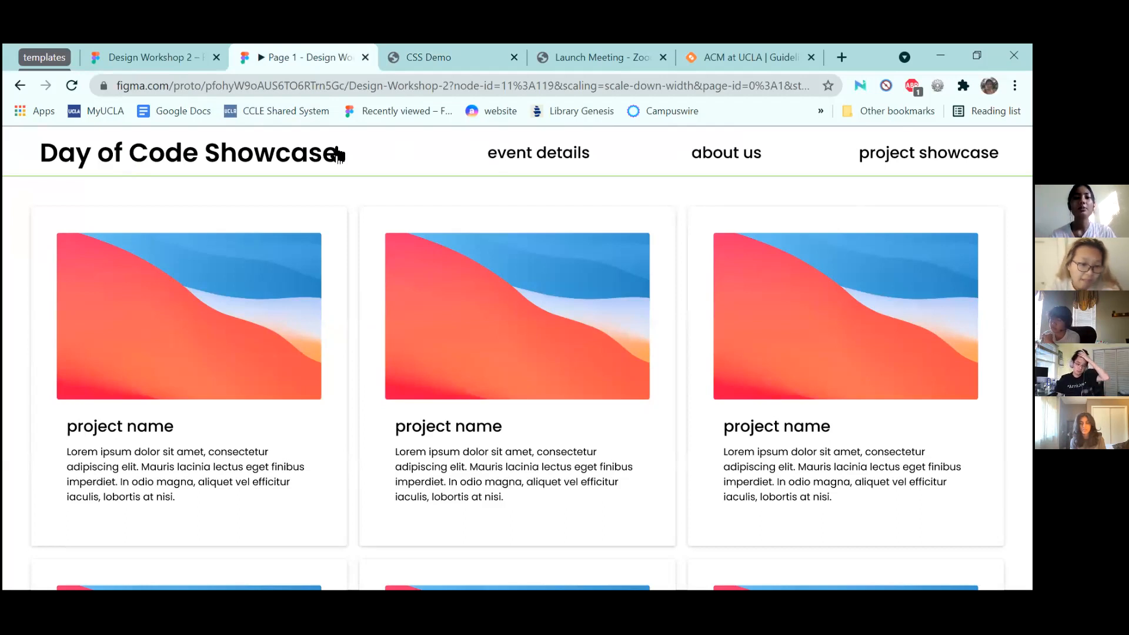
Move between the Design Workshop 2 editor, Day of Code Showcase prototype and CSS Demo, ending on CSS Demo
left_click(121, 47)
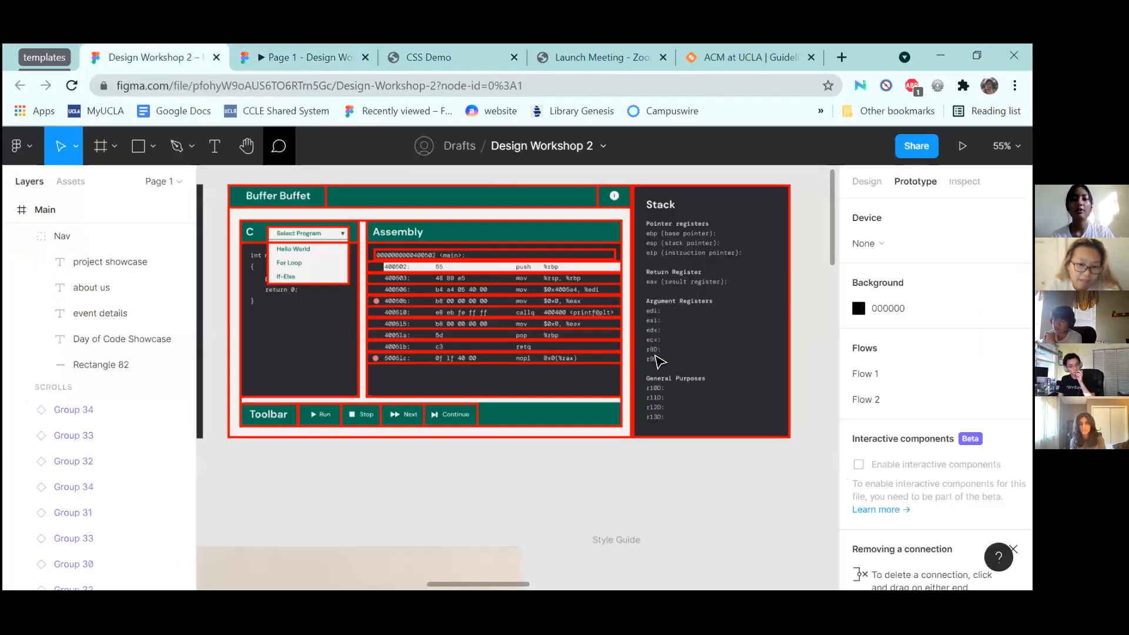
scroll(656, 355, "down", 5)
scroll(656, 356, "up", 3)
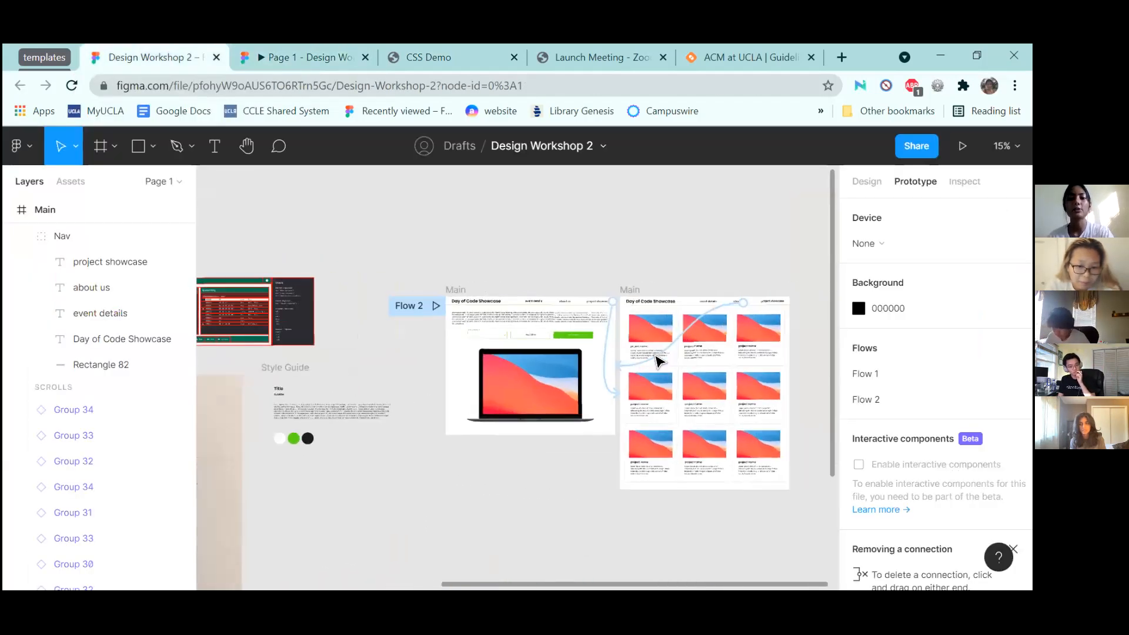
scroll(656, 355, "up", 2)
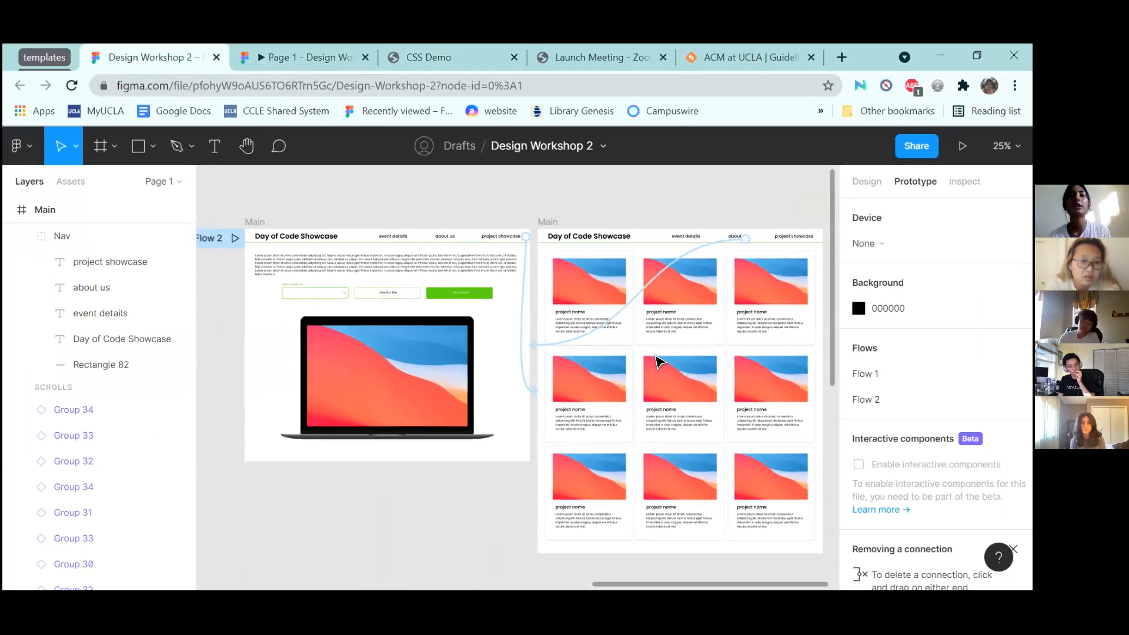
left_click(329, 54)
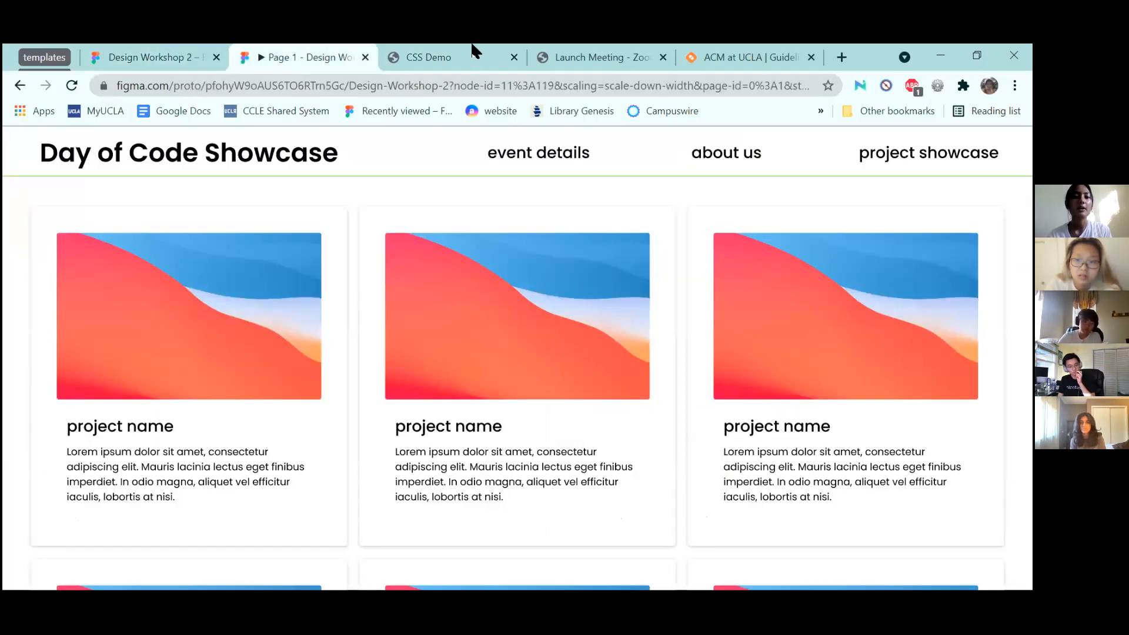
left_click(429, 53)
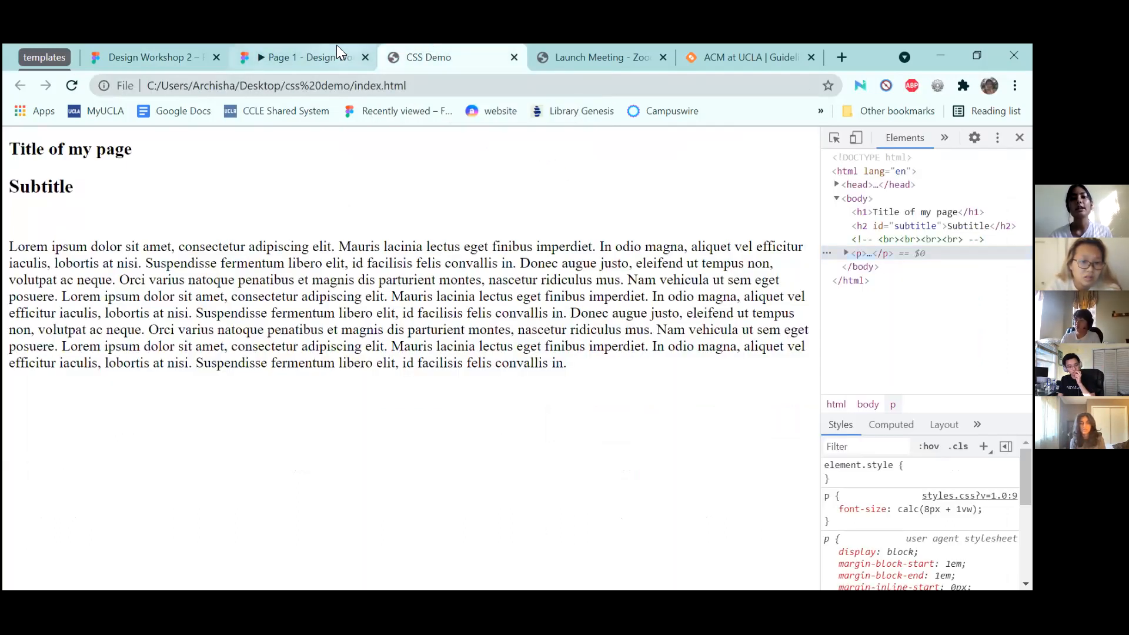
left_click(337, 50)
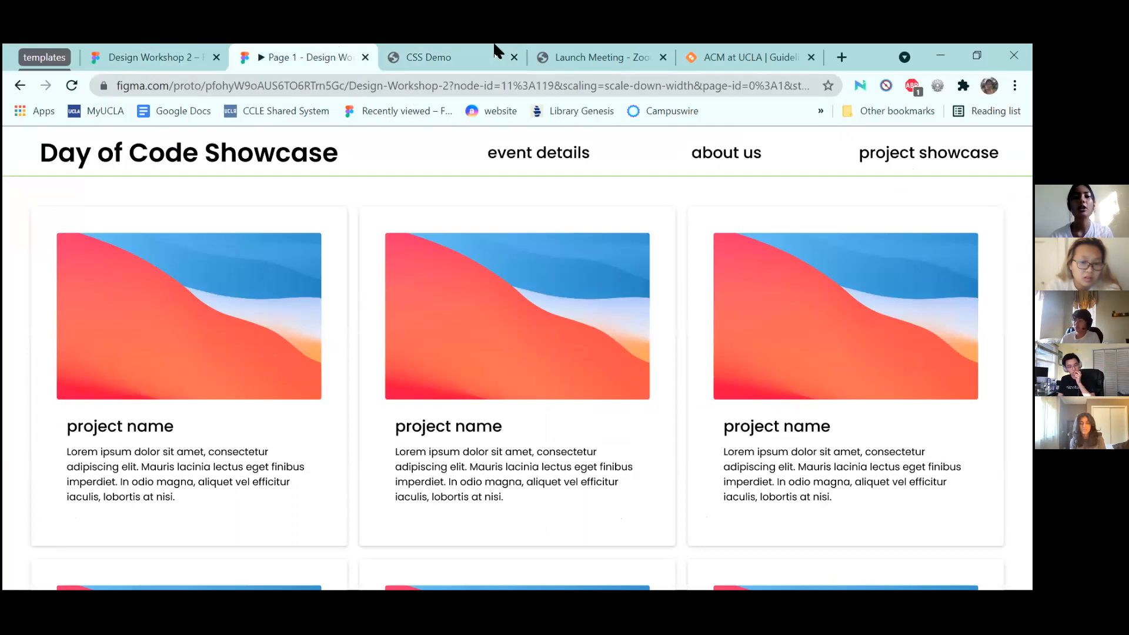
key("ctrl+Tab")
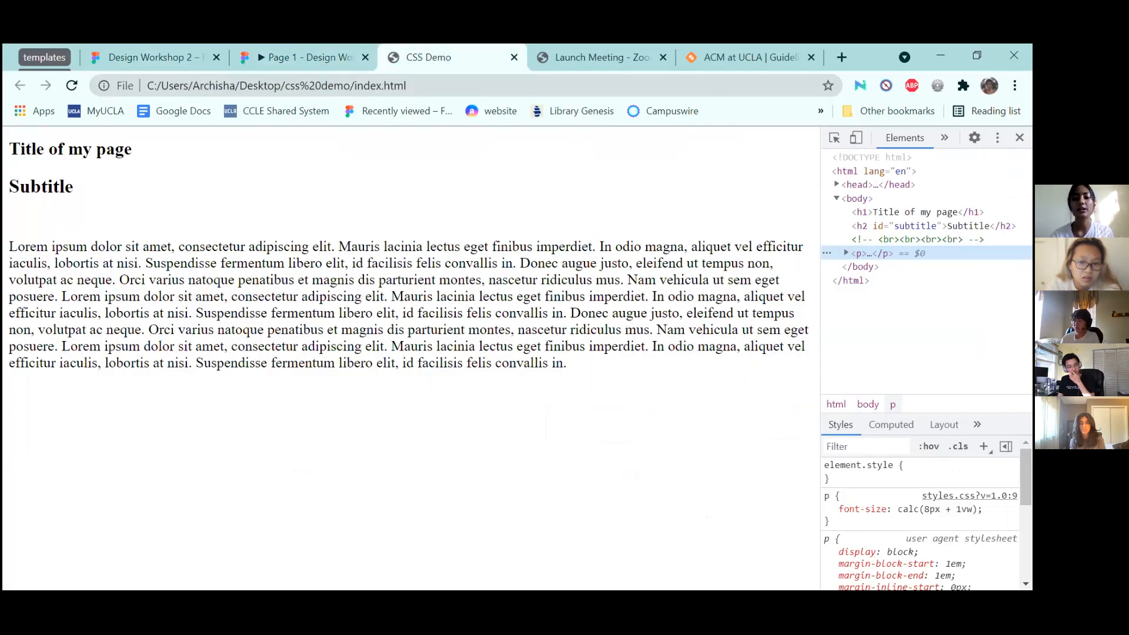
key("alt+Tab")
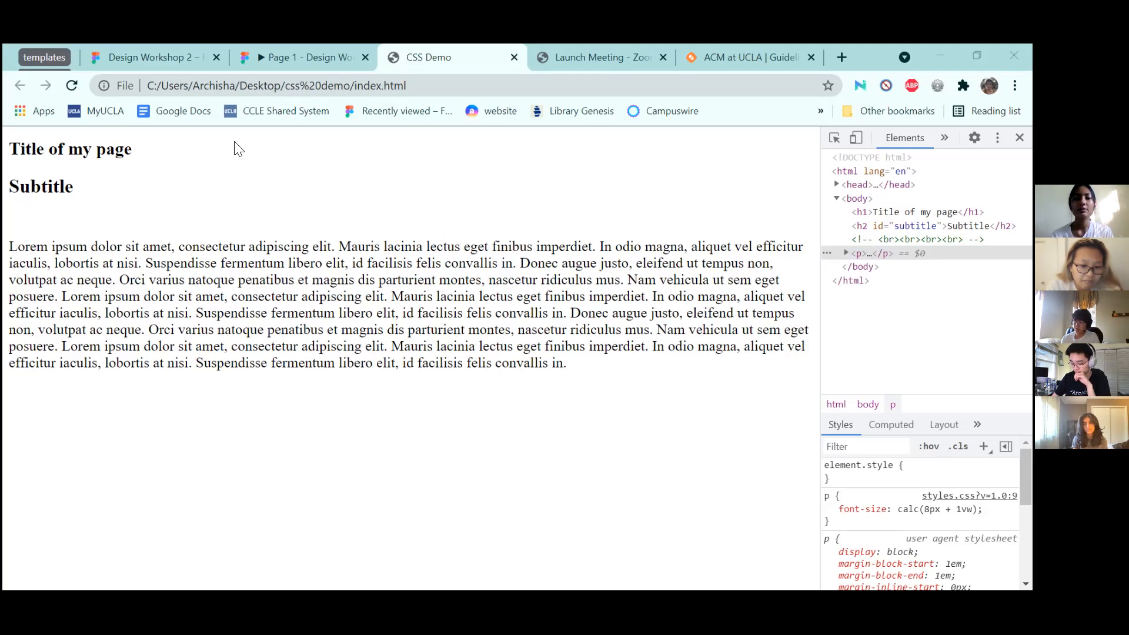
left_click(72, 85)
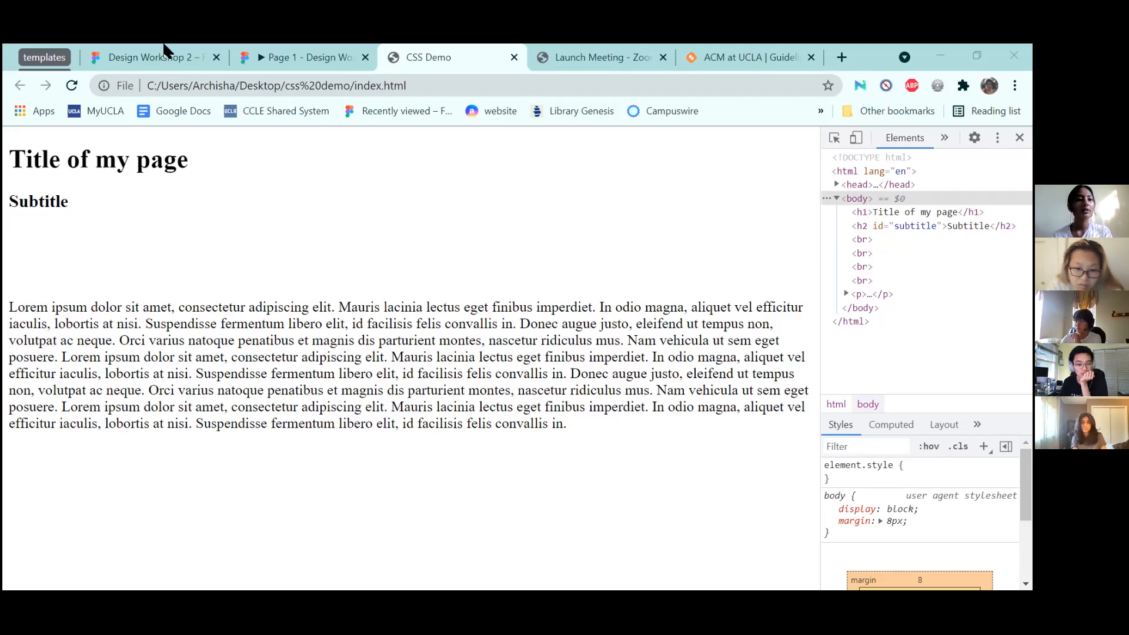
Reload the CSS Demo page to show the commented-out line breaks
left_click(69, 85)
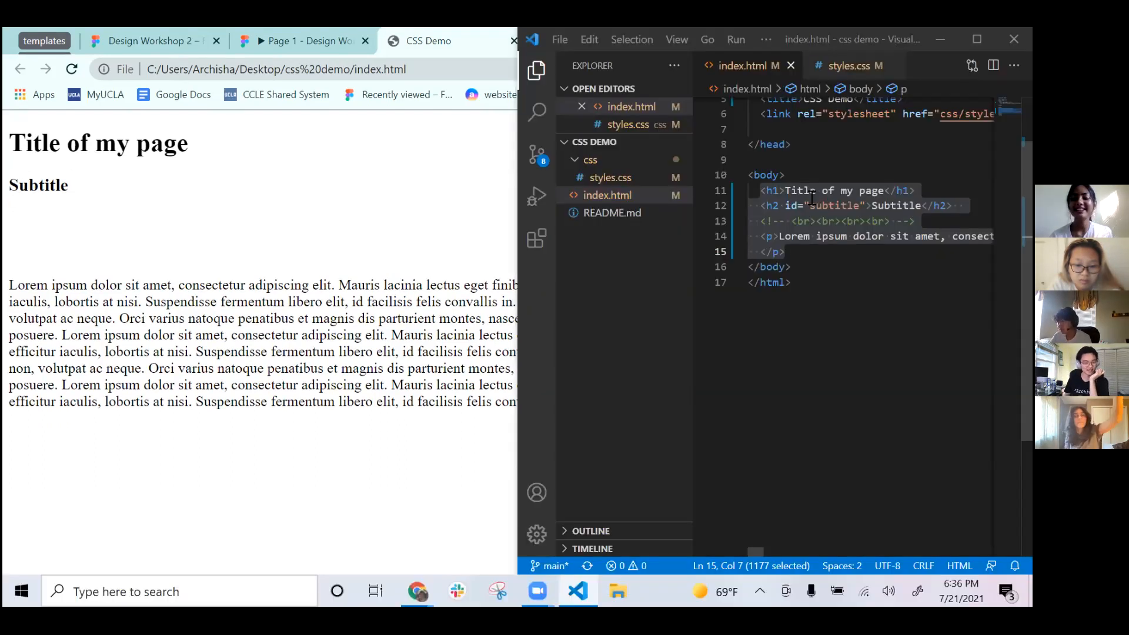
In index.html, highlight the title, subtitle, paragraph and four commented-out line breaks
left_click(808, 193)
left_click_drag(761, 191, 798, 205)
left_click(792, 187)
left_click(798, 206)
left_click(816, 222)
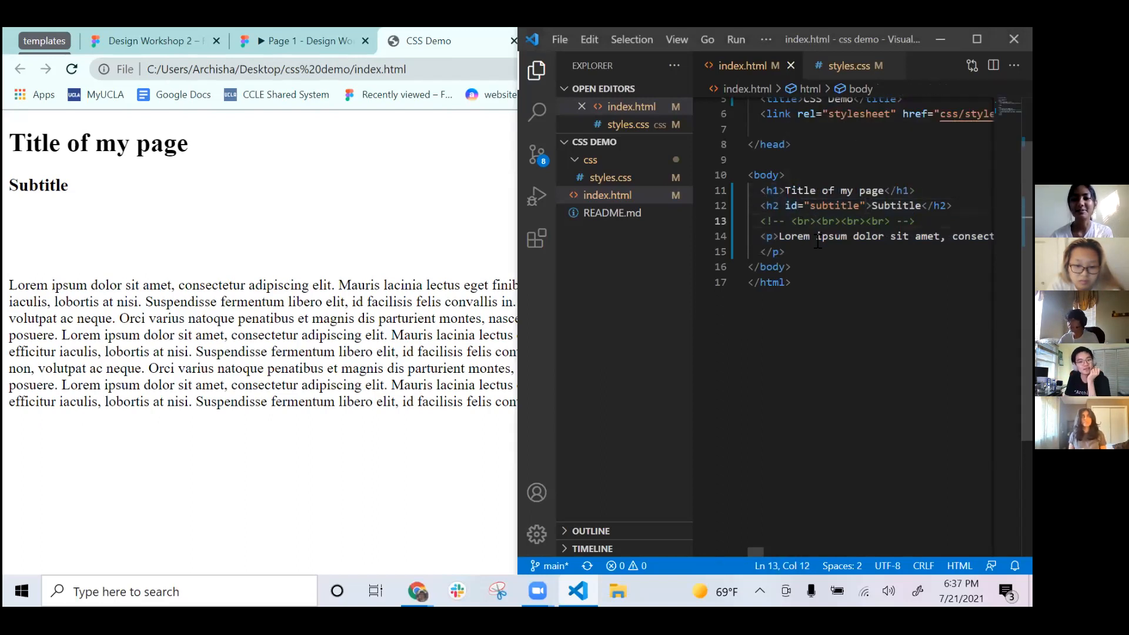
left_click(770, 238)
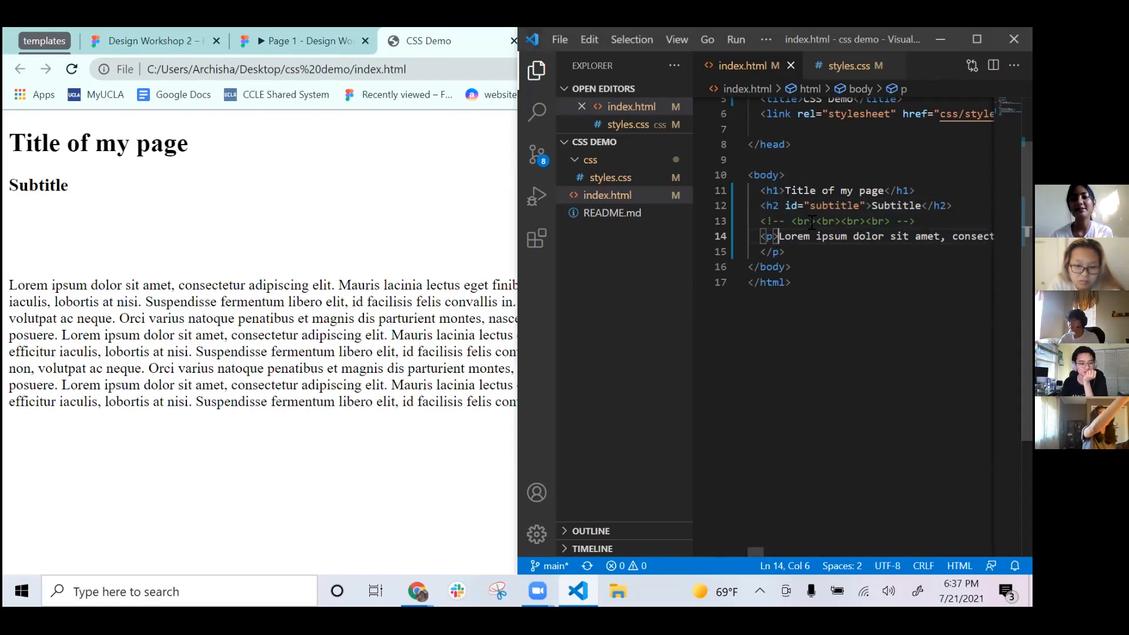
left_click_drag(792, 221, 889, 220)
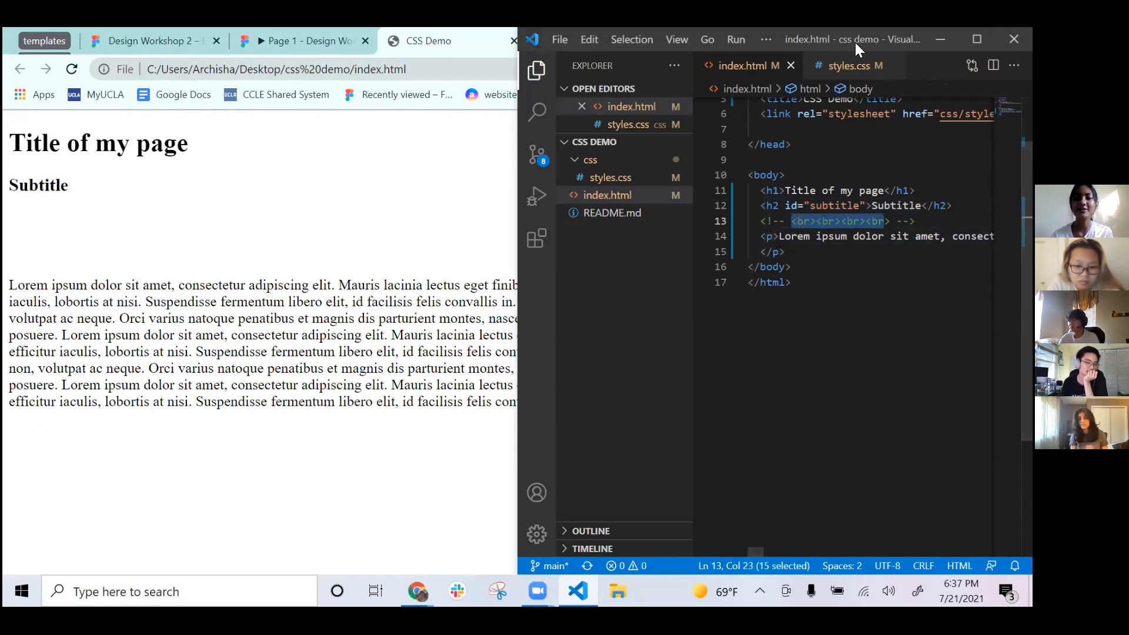
In styles.css, highlight the subtitle's 10vw bottom margin, the title's calc() size and the media query
left_click(849, 65)
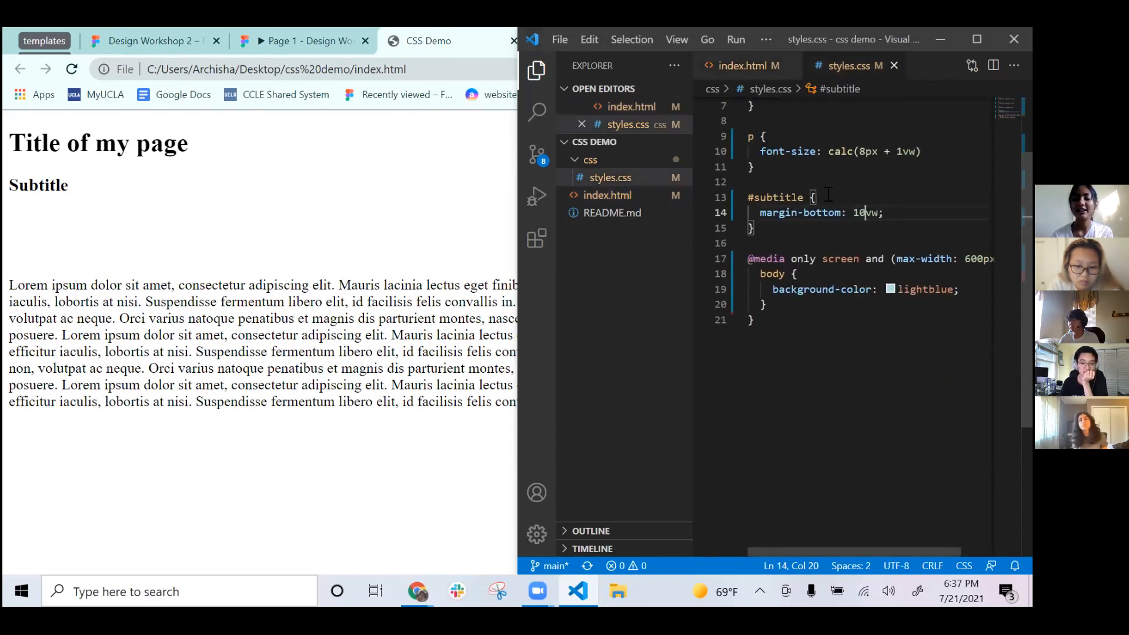
left_click_drag(748, 198, 818, 229)
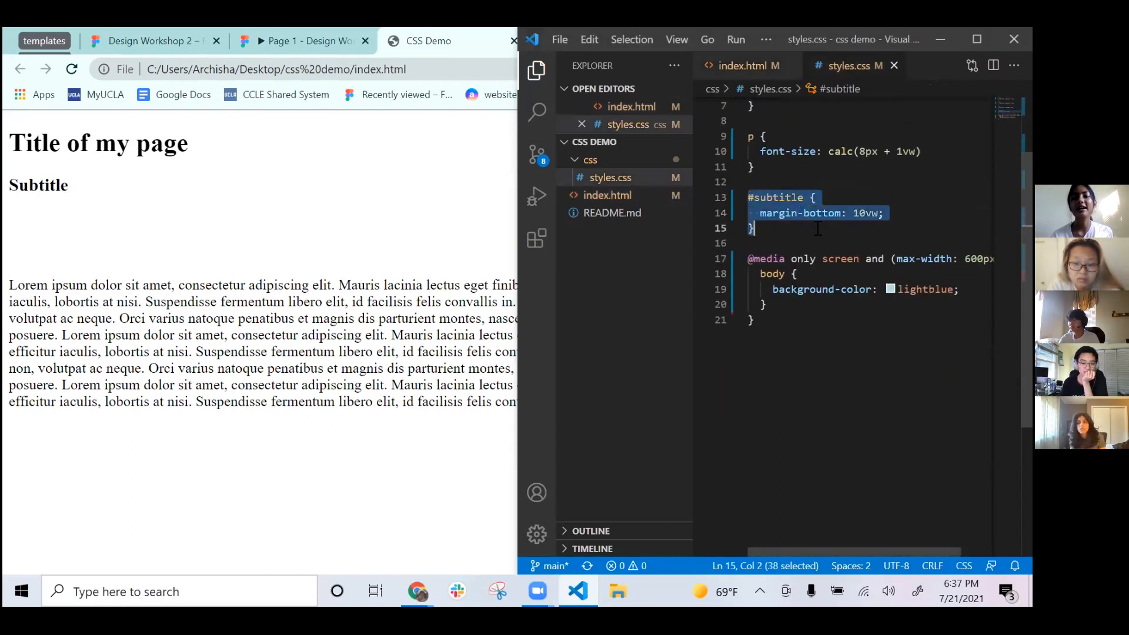
scroll(818, 230, "up", 1)
scroll(845, 120, "up", 1)
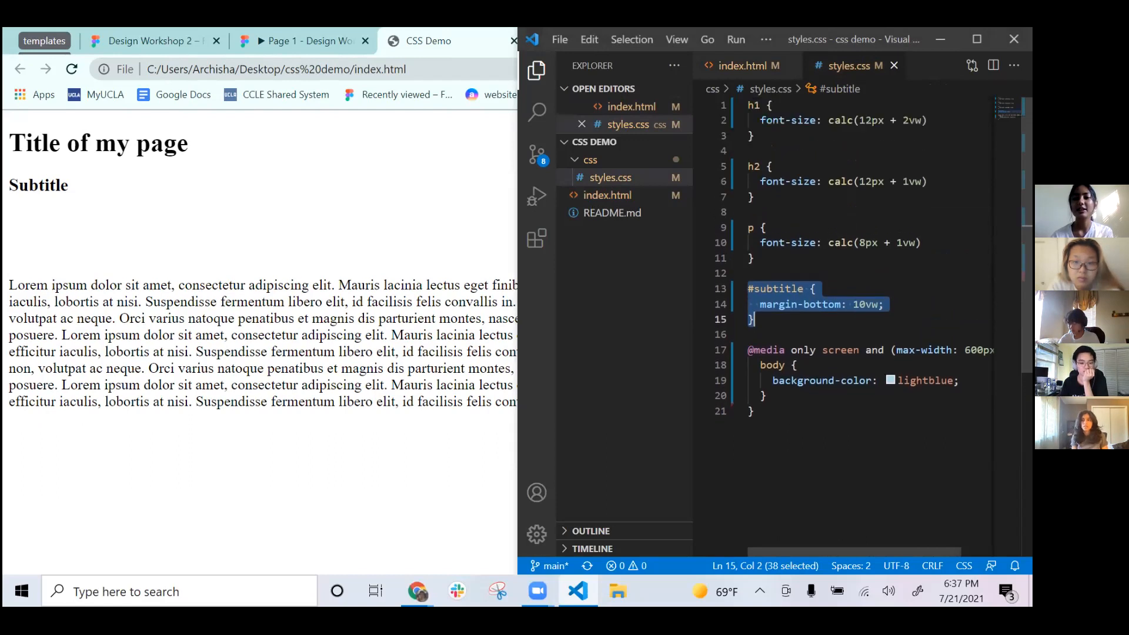
left_click_drag(828, 120, 927, 120)
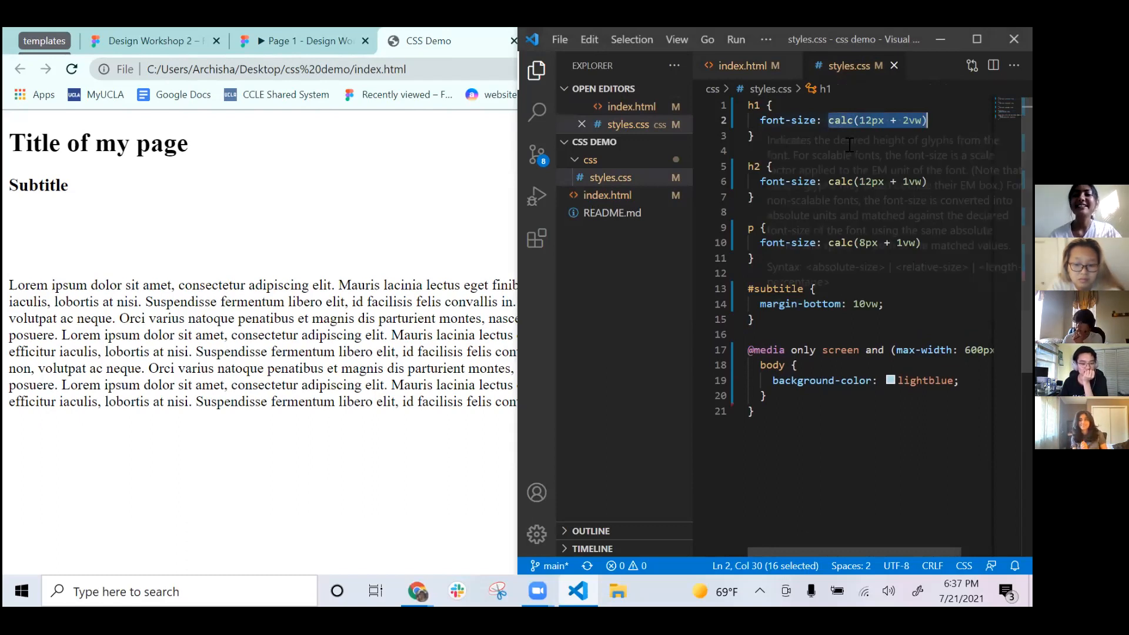
left_click(874, 120)
left_click_drag(859, 121, 922, 120)
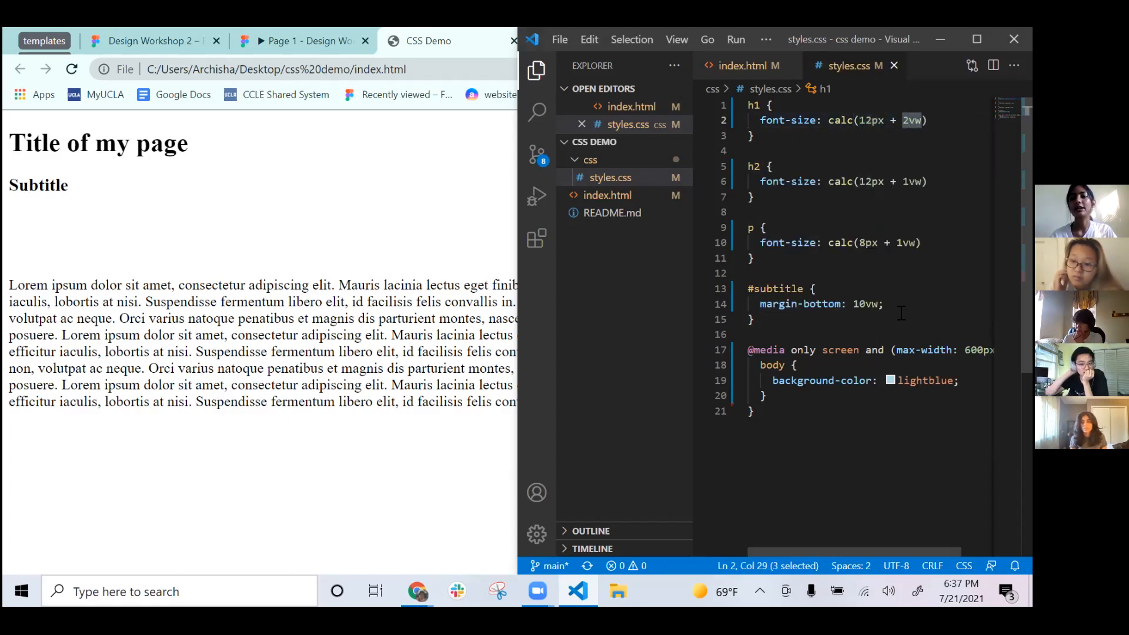
scroll(901, 313, "down", 2)
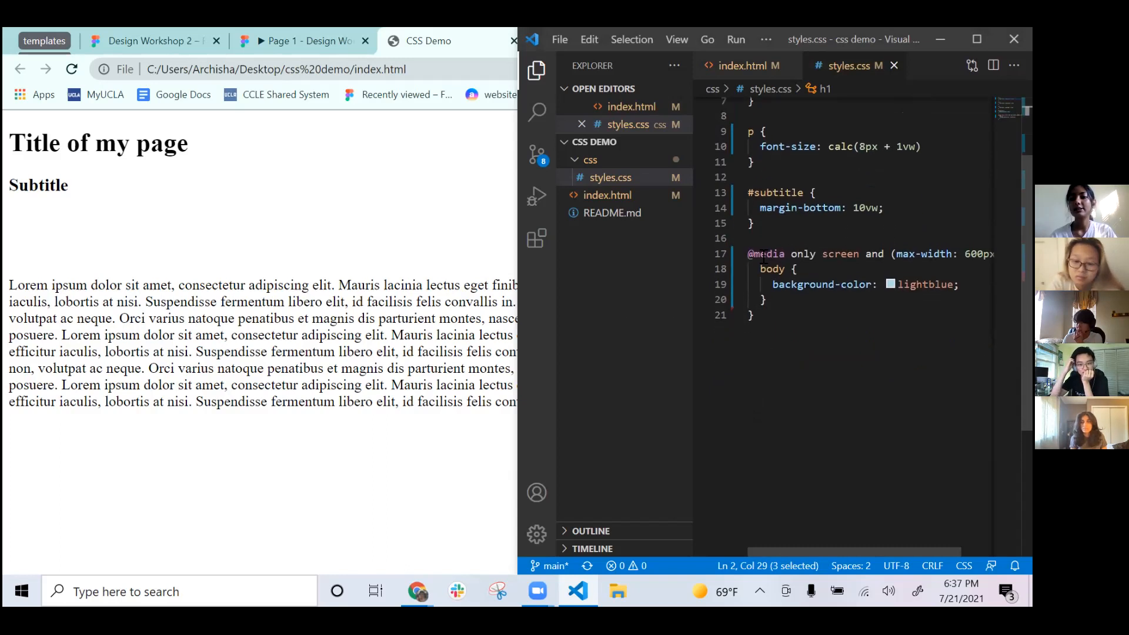
left_click_drag(750, 256, 833, 254)
scroll(903, 253, "left", 1)
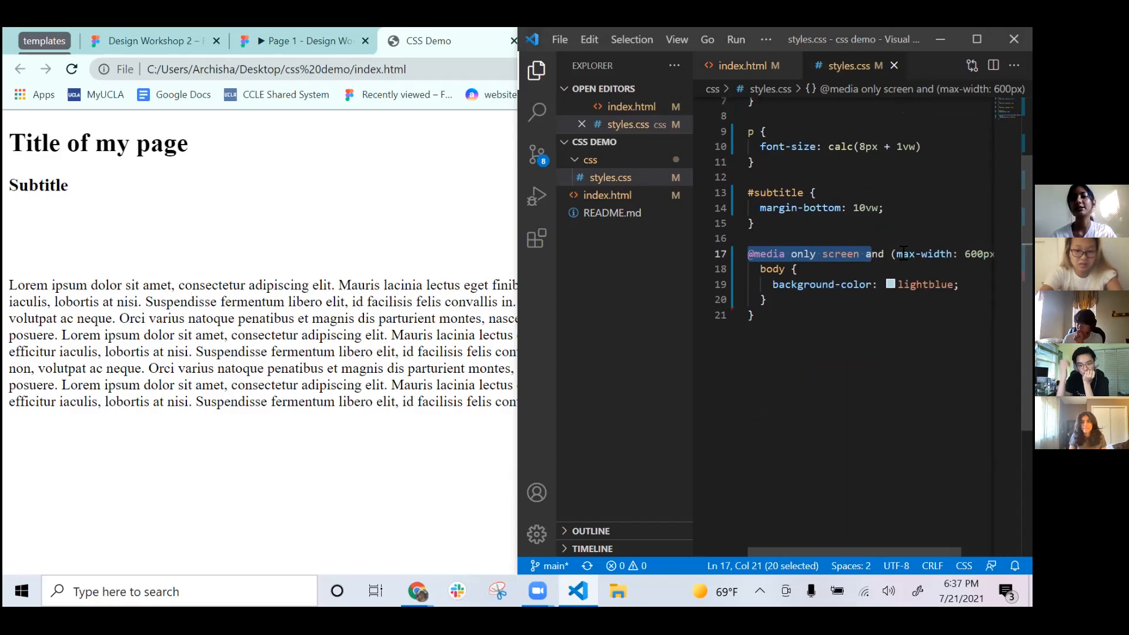
scroll(849, 147, "up", 3)
scroll(848, 147, "down", 1)
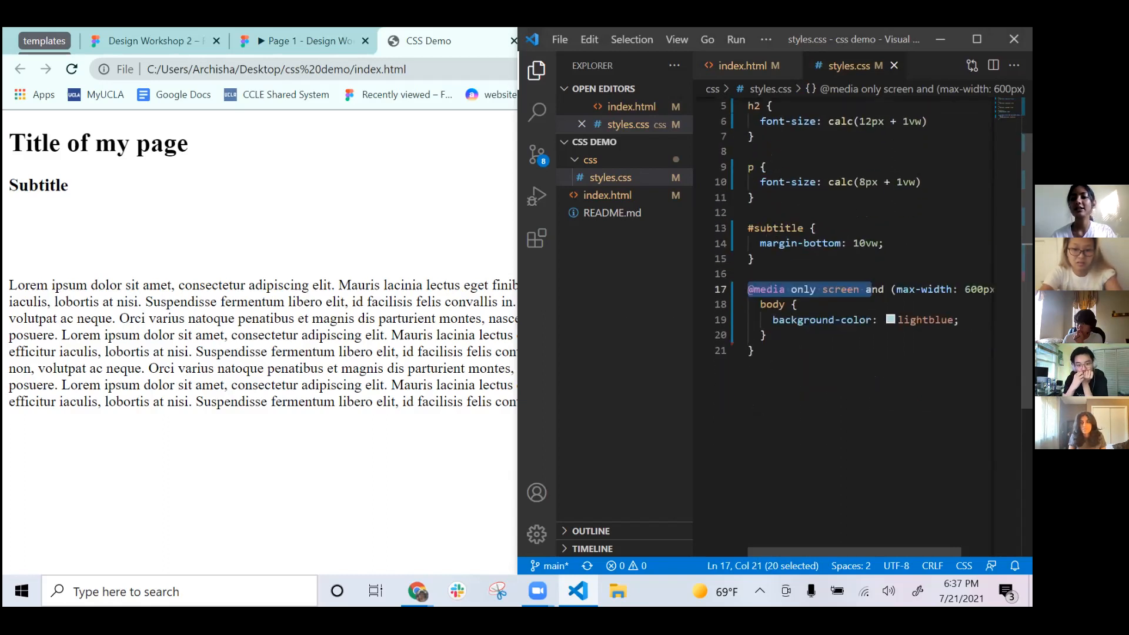
left_click(738, 68)
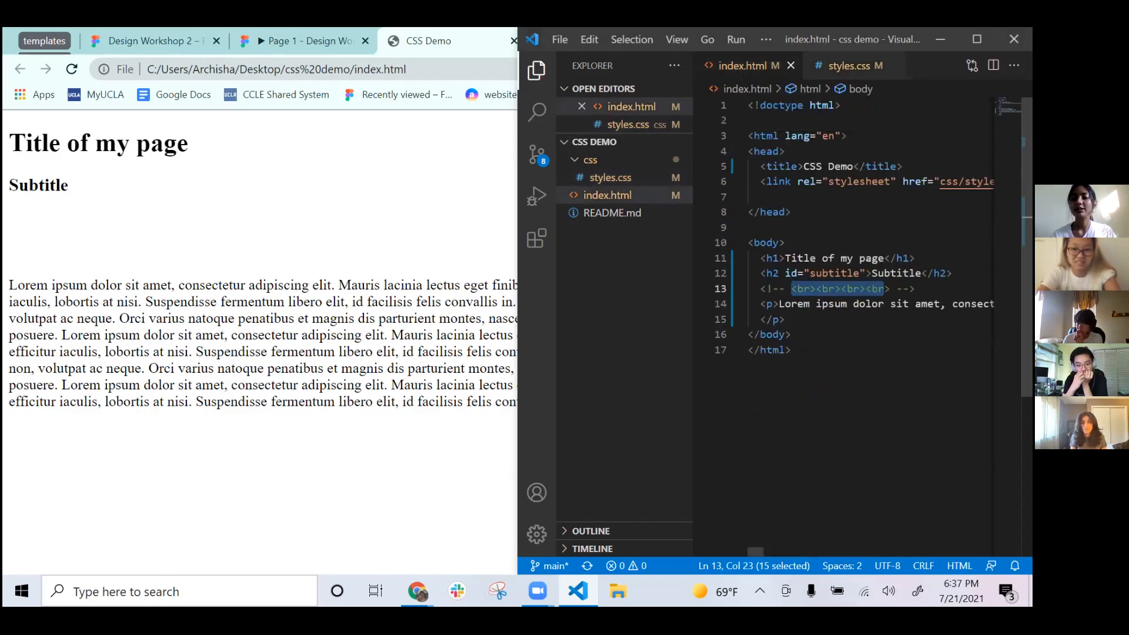
left_click(853, 66)
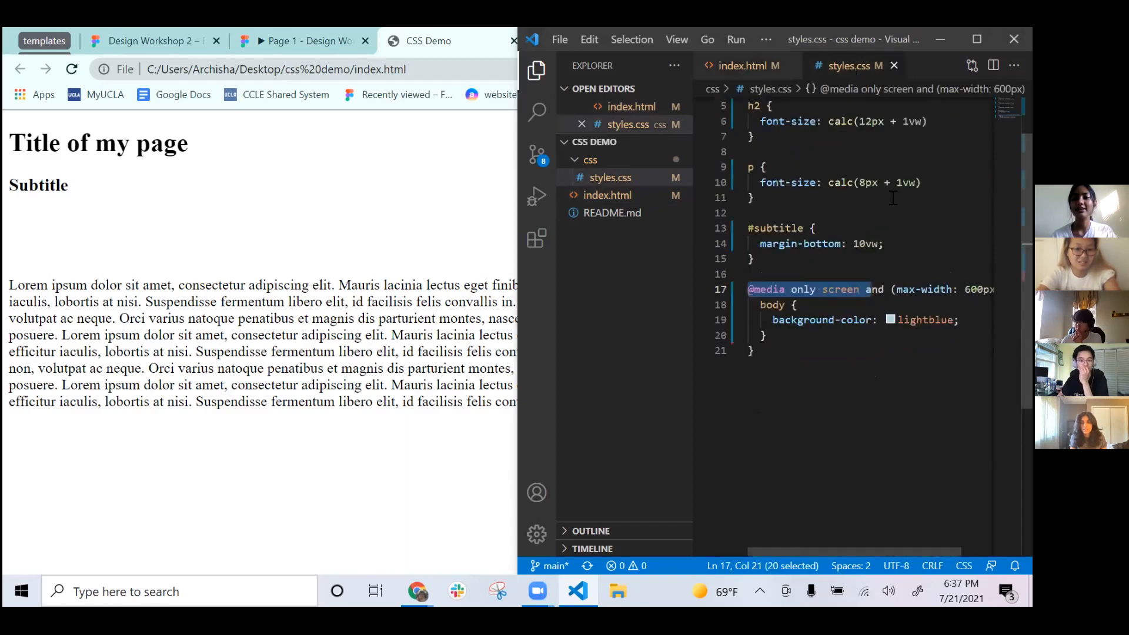
scroll(892, 198, "up", 1)
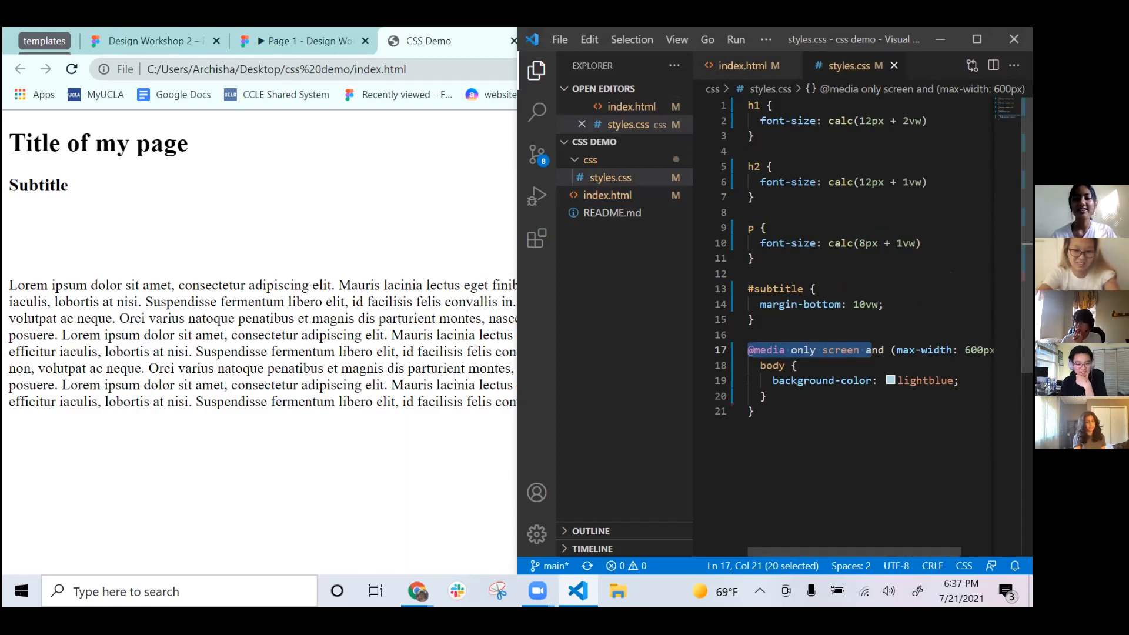
scroll(874, 236, "down", 2)
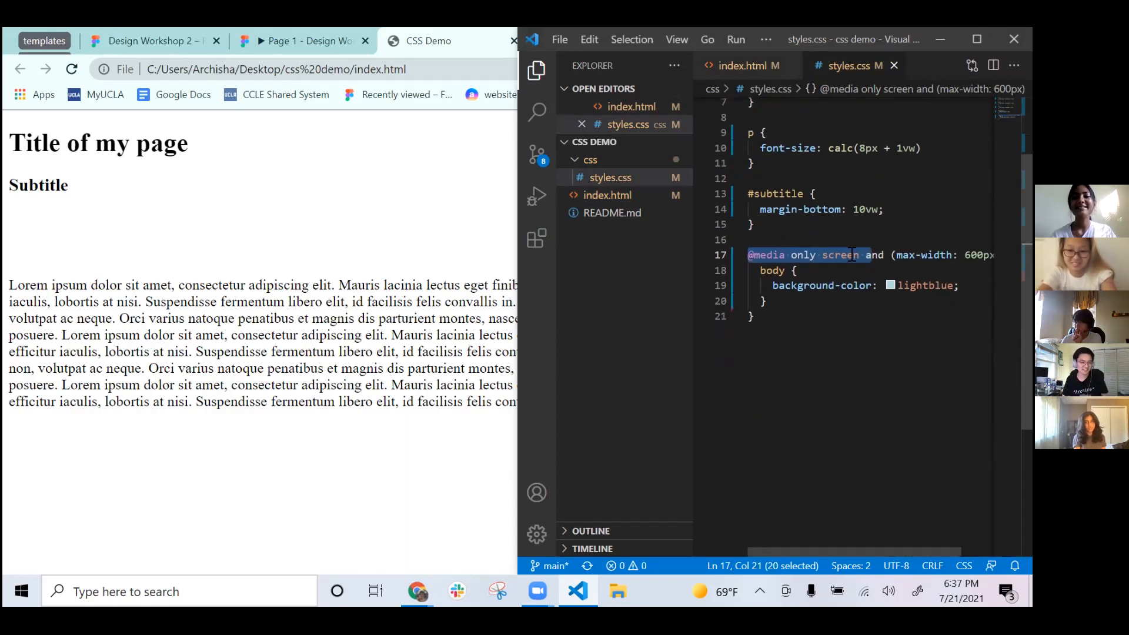
double_click(784, 255)
scroll(852, 258, "right", 1)
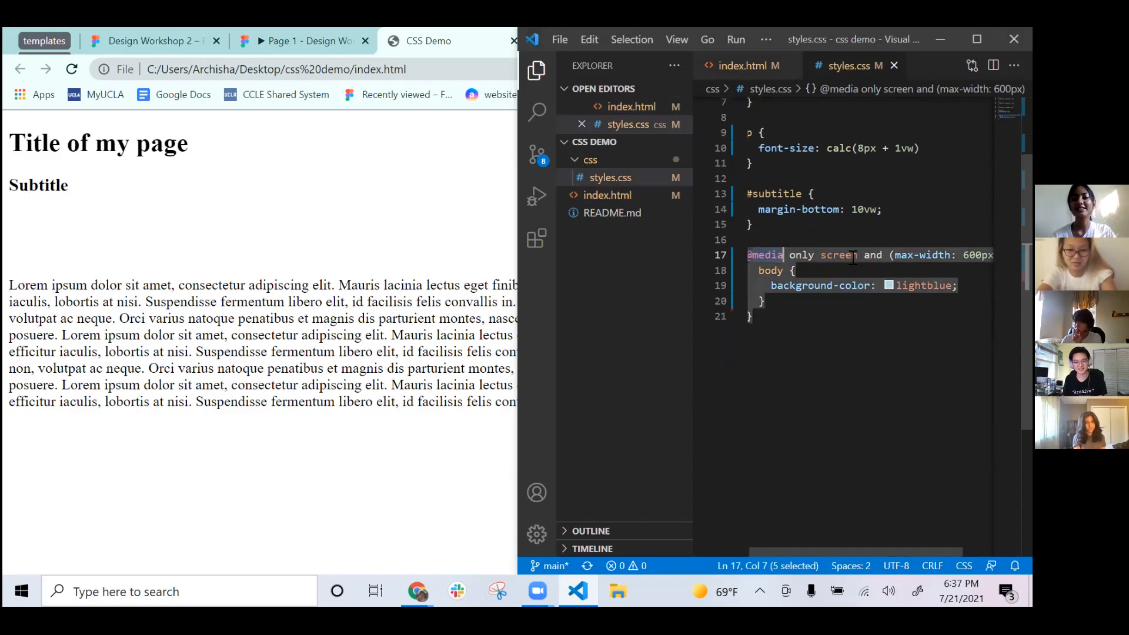
scroll(853, 257, "left", 1)
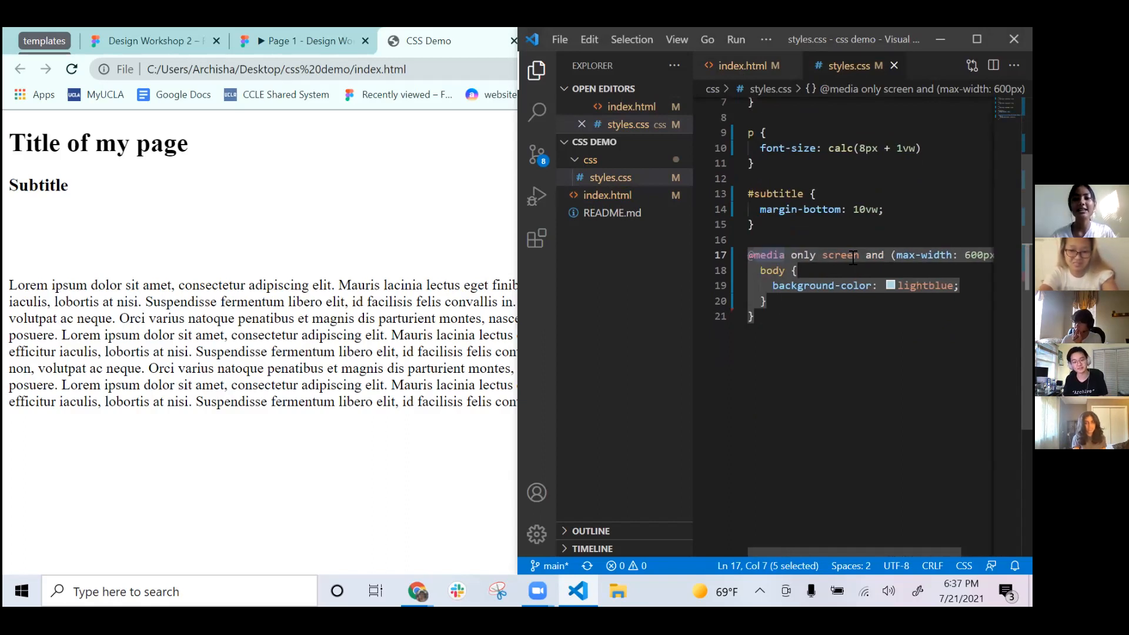
scroll(853, 258, "up", 1)
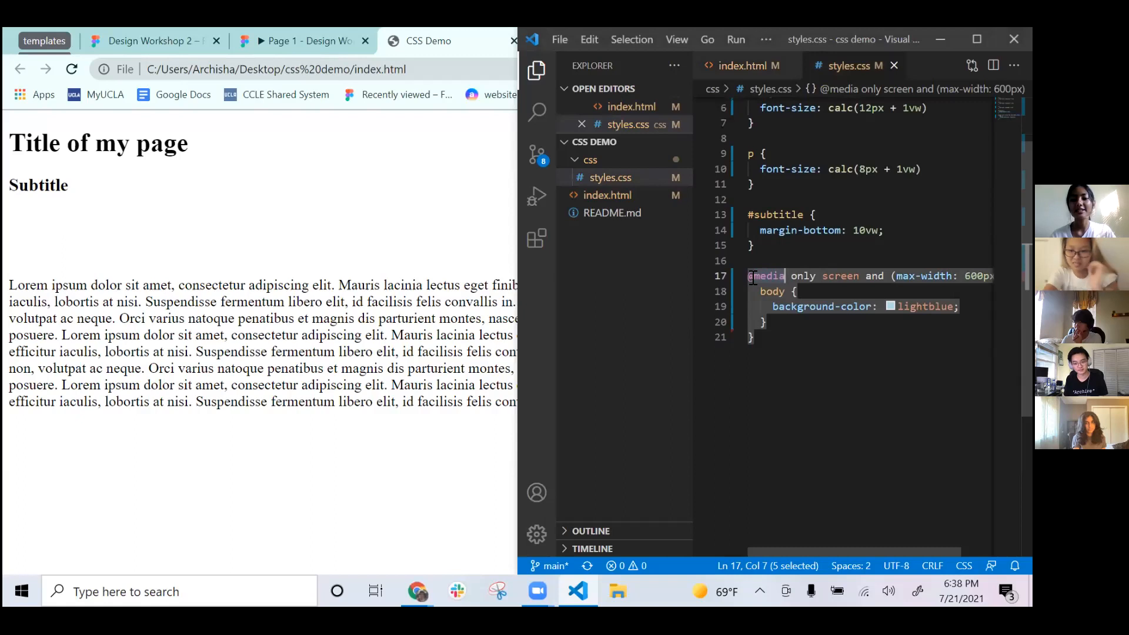
left_click(810, 276)
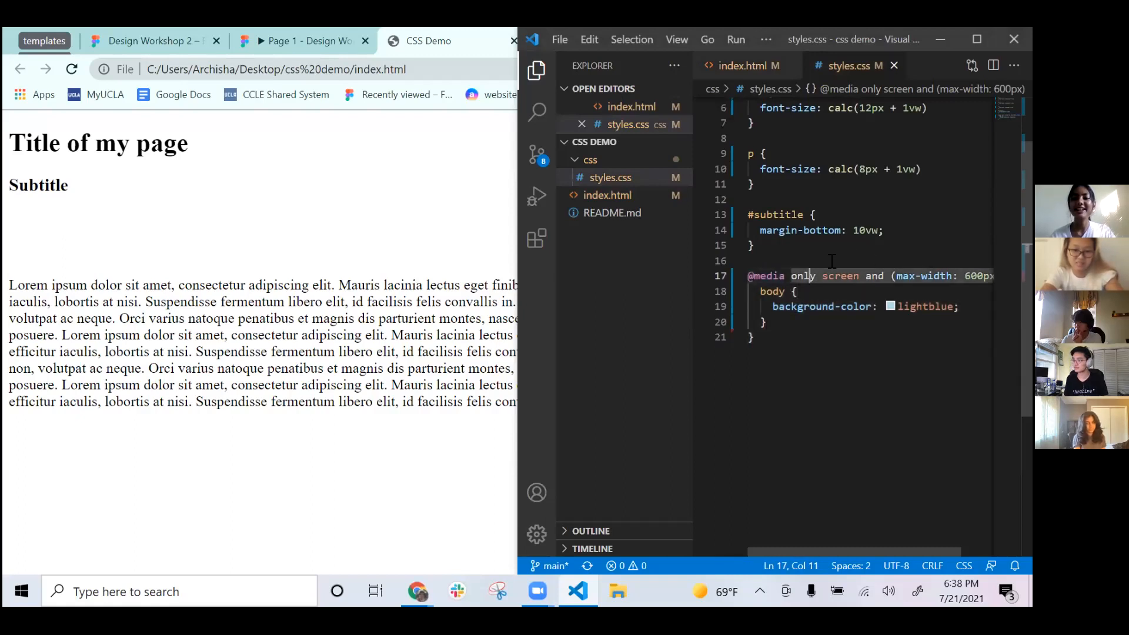
left_click(753, 278)
triple_click(753, 278)
scroll(753, 277, "up", 2)
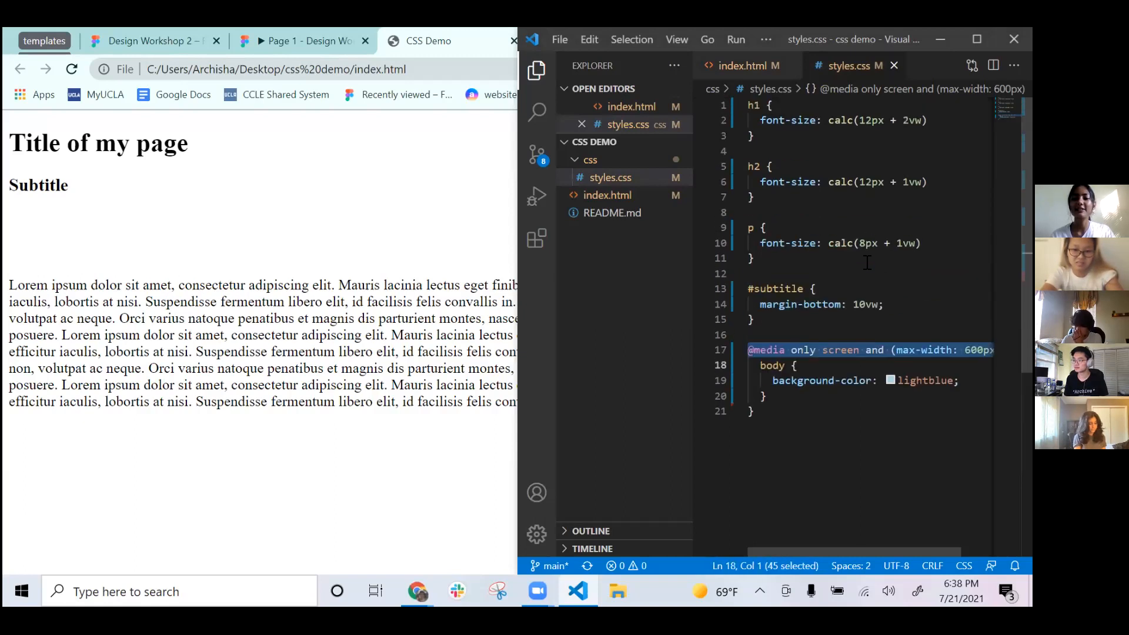
left_click(303, 226)
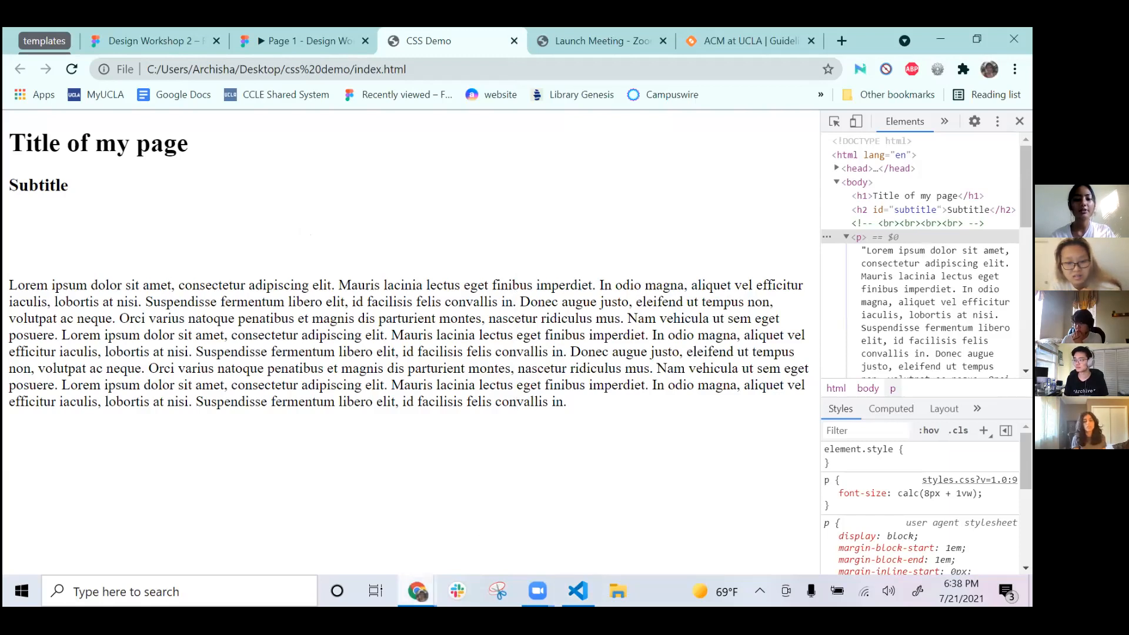
Open the Figma Workshop 2 notes and follow its website link to the WebAIM Contrast Checker
left_click(417, 591)
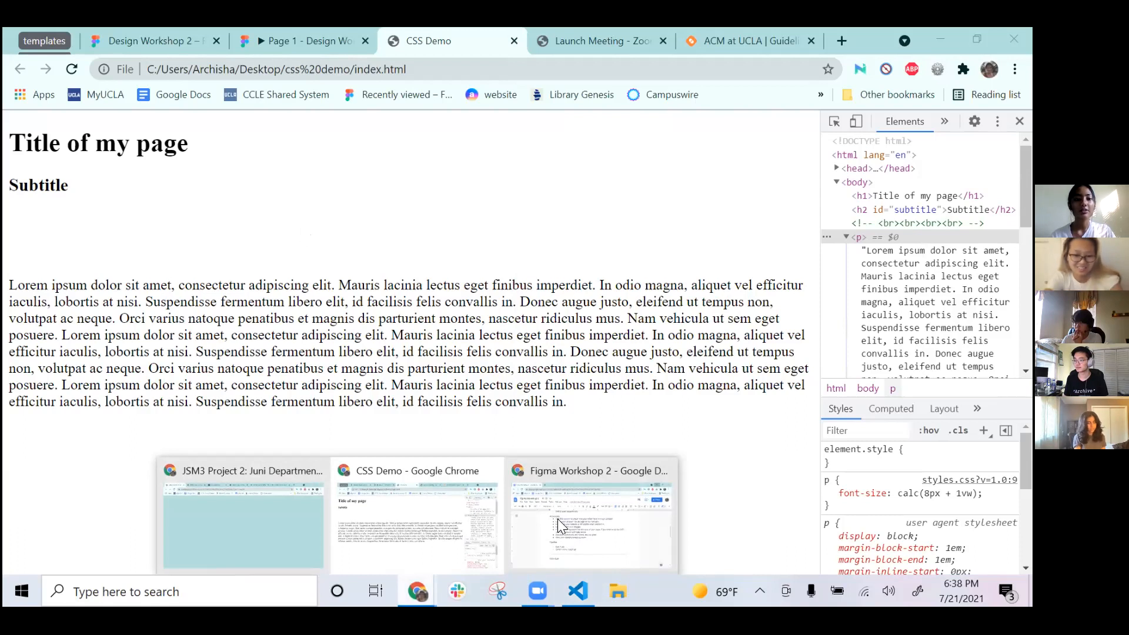
left_click(559, 525)
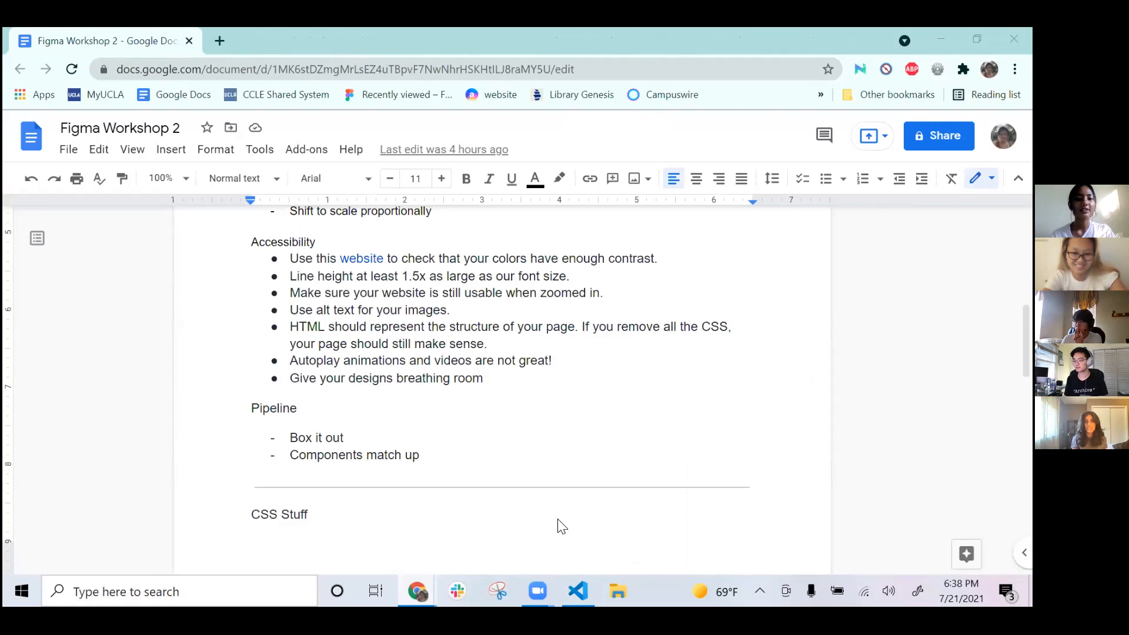
left_click(366, 259)
left_click(406, 298)
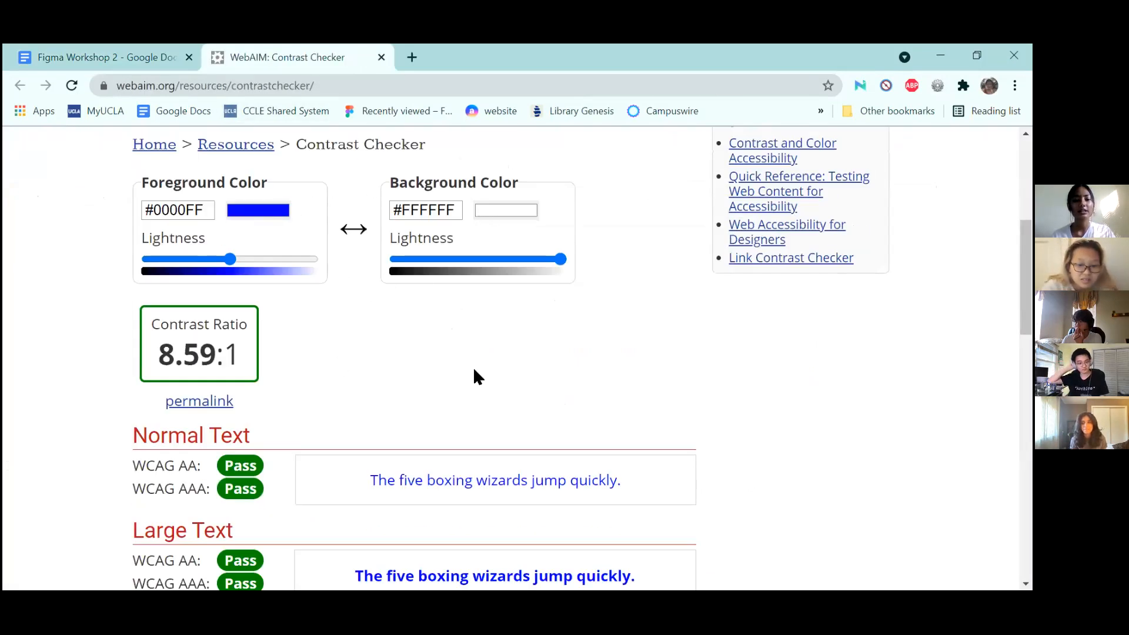
Set the foreground colour to black #000000
scroll(473, 367, "down", 4)
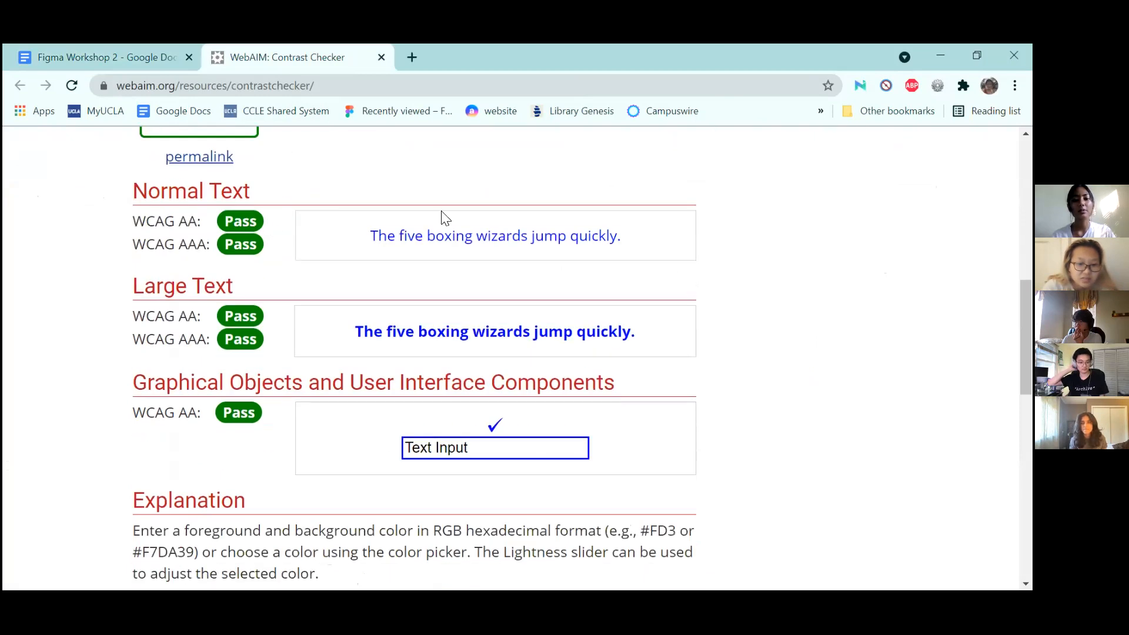
scroll(445, 218, "up", 6)
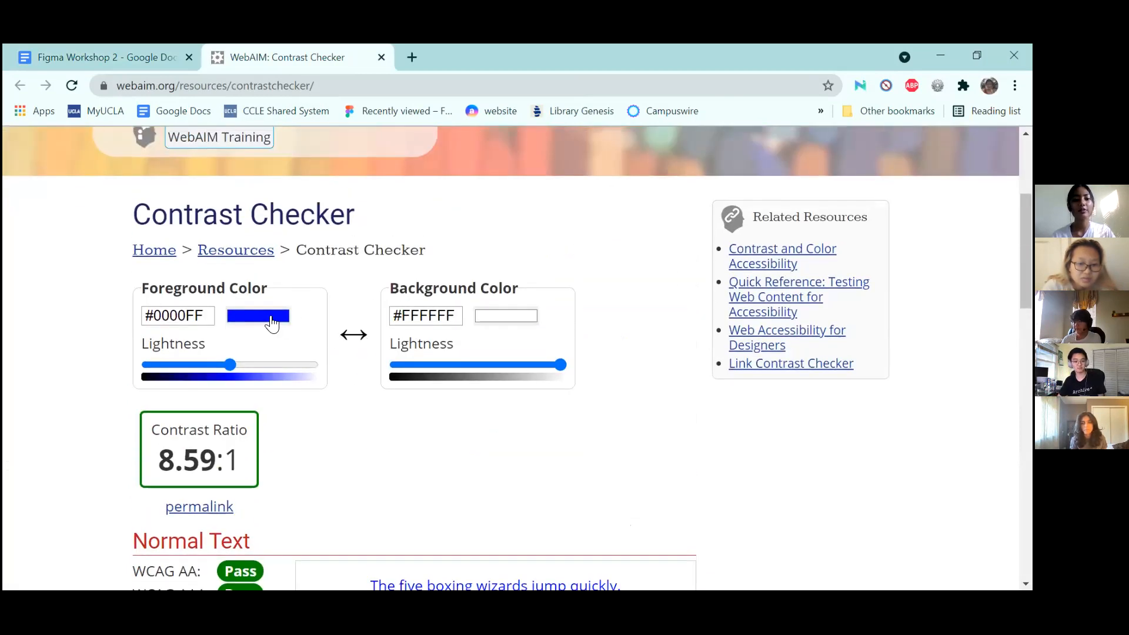
left_click(271, 323)
left_click(342, 390)
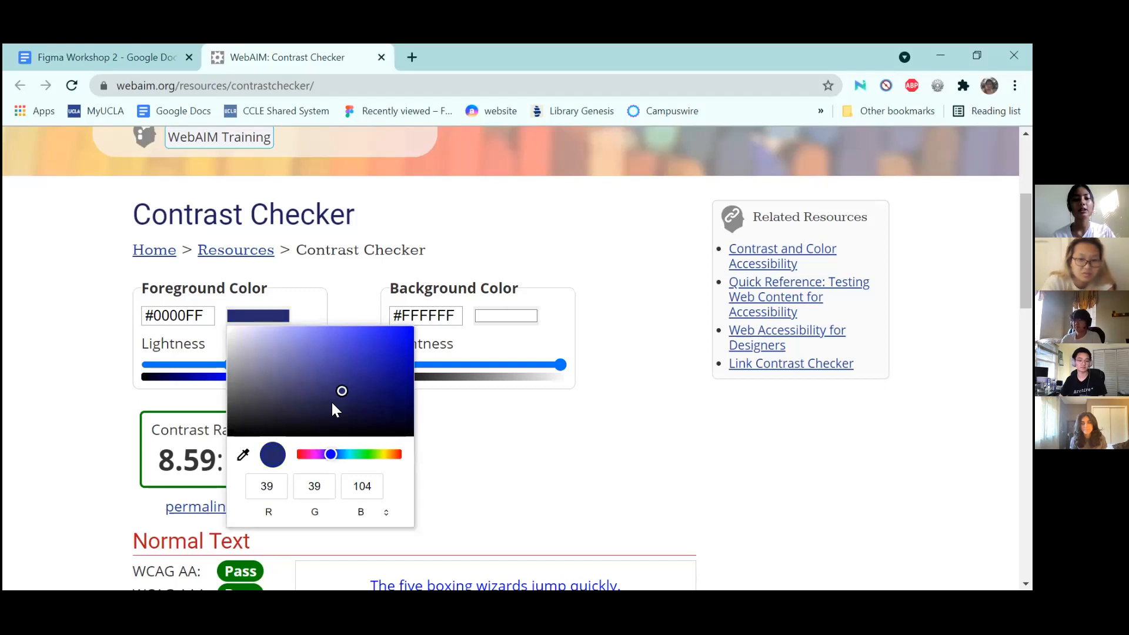
left_click_drag(334, 409, 303, 438)
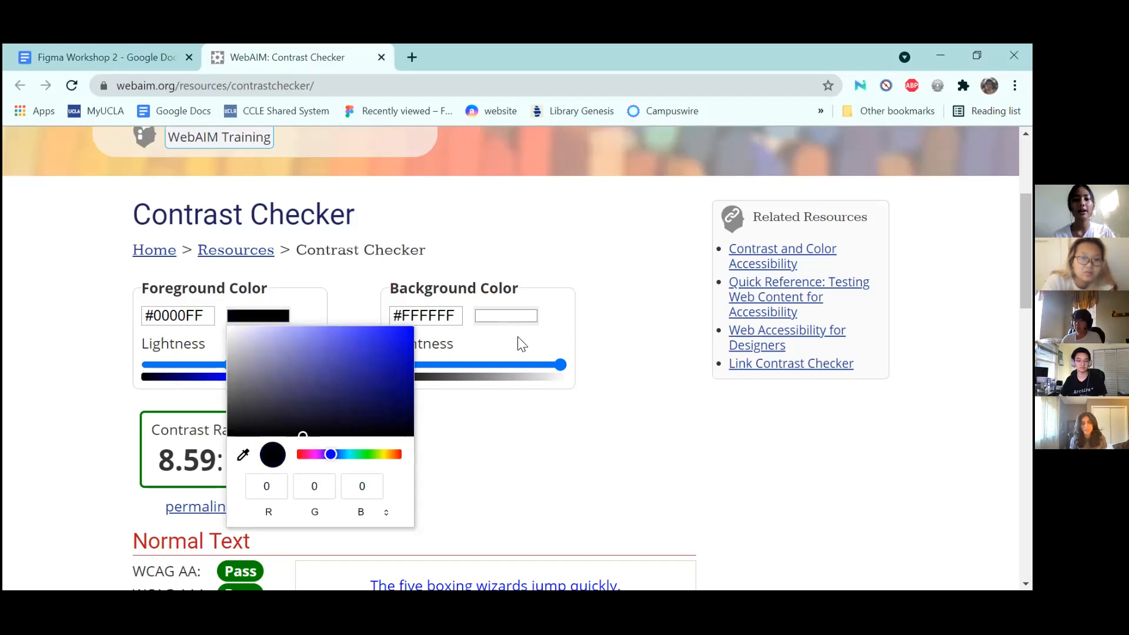
Choose a pure red #FF0000 background, giving 5.25:1 contrast
left_click(507, 317)
scroll(580, 410, "down", 5)
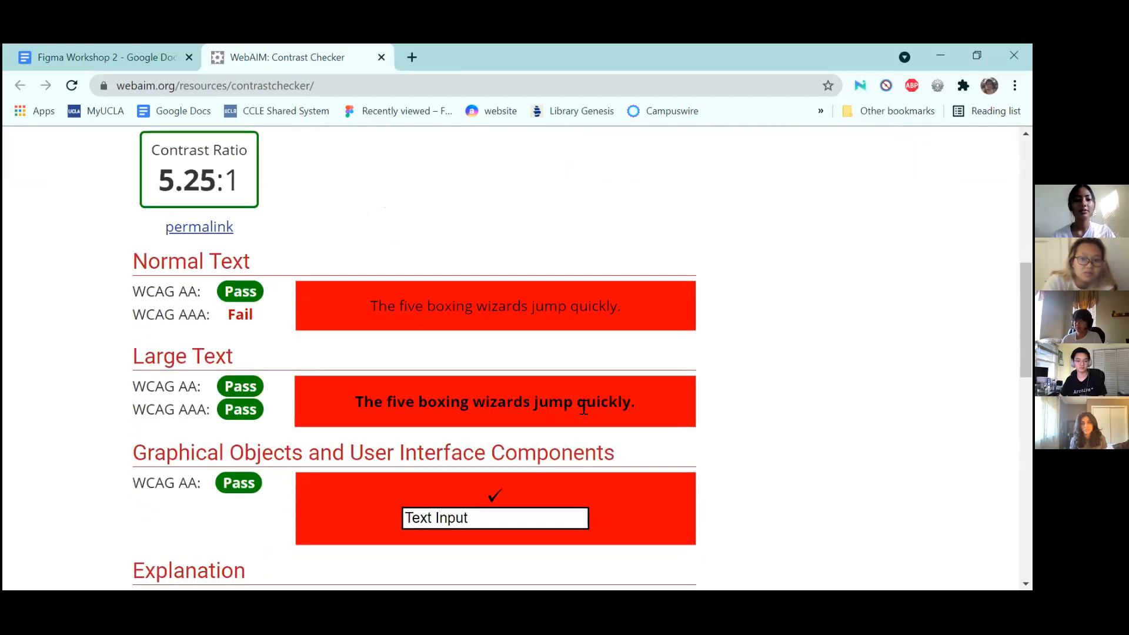
scroll(583, 409, "down", 1)
scroll(583, 405, "up", 5)
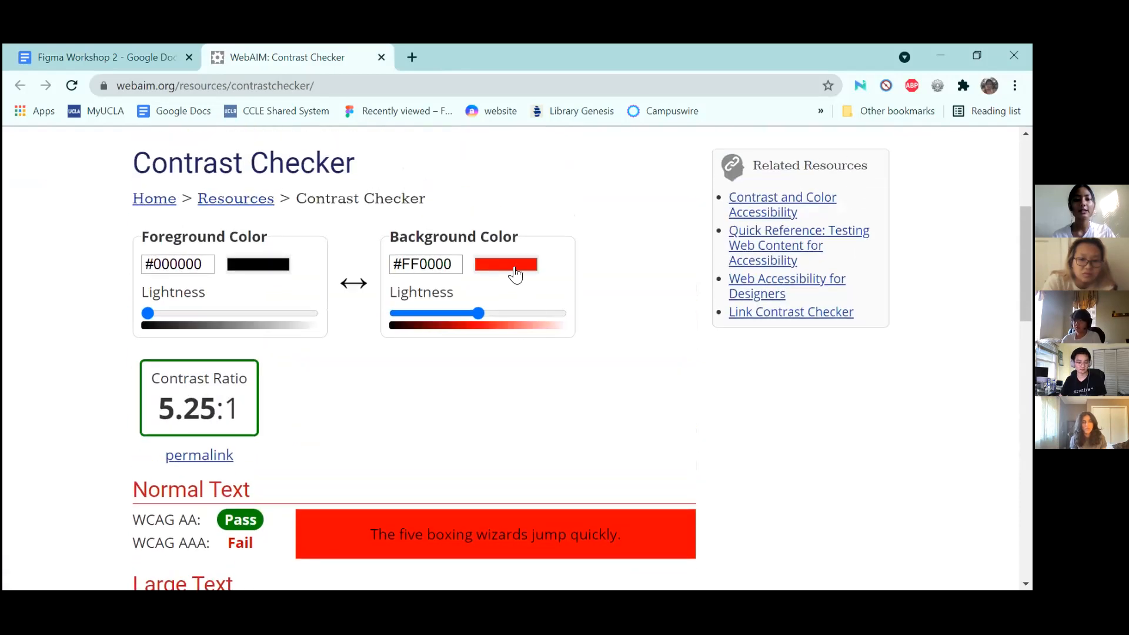
left_click(511, 266)
Darken the background to #6C1414, review the failing 1.74:1 results, and return to the notes
mouse_move(624, 328)
left_mouse_down()
mouse_move(680, 334)
mouse_move(683, 371)
mouse_move(626, 337)
left_mouse_up()
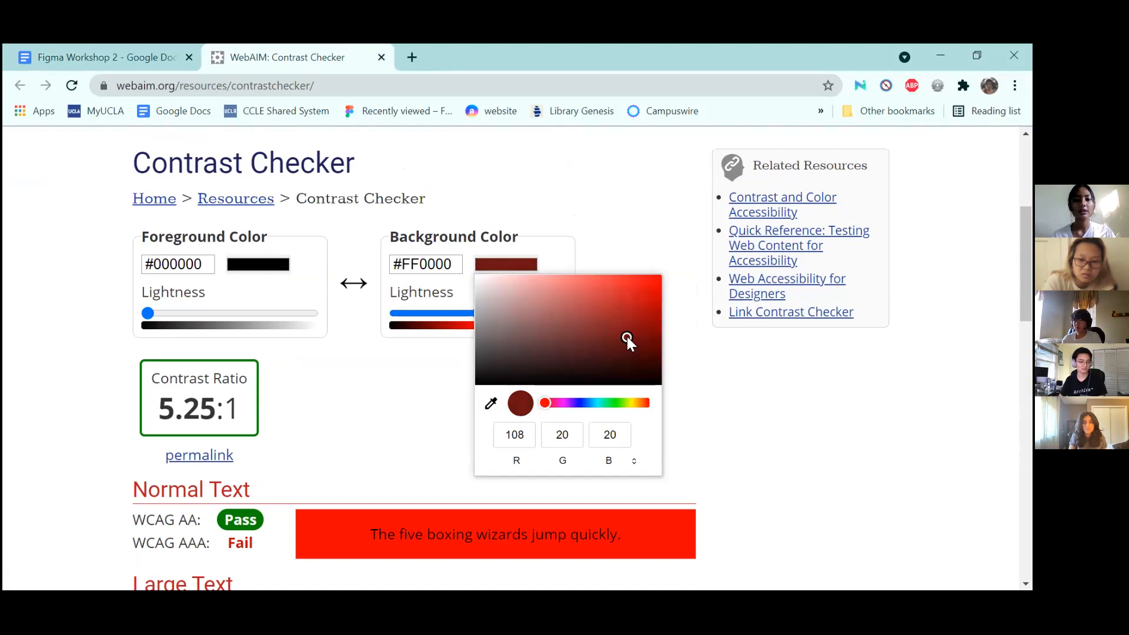
left_click(748, 369)
scroll(497, 403, "down", 4)
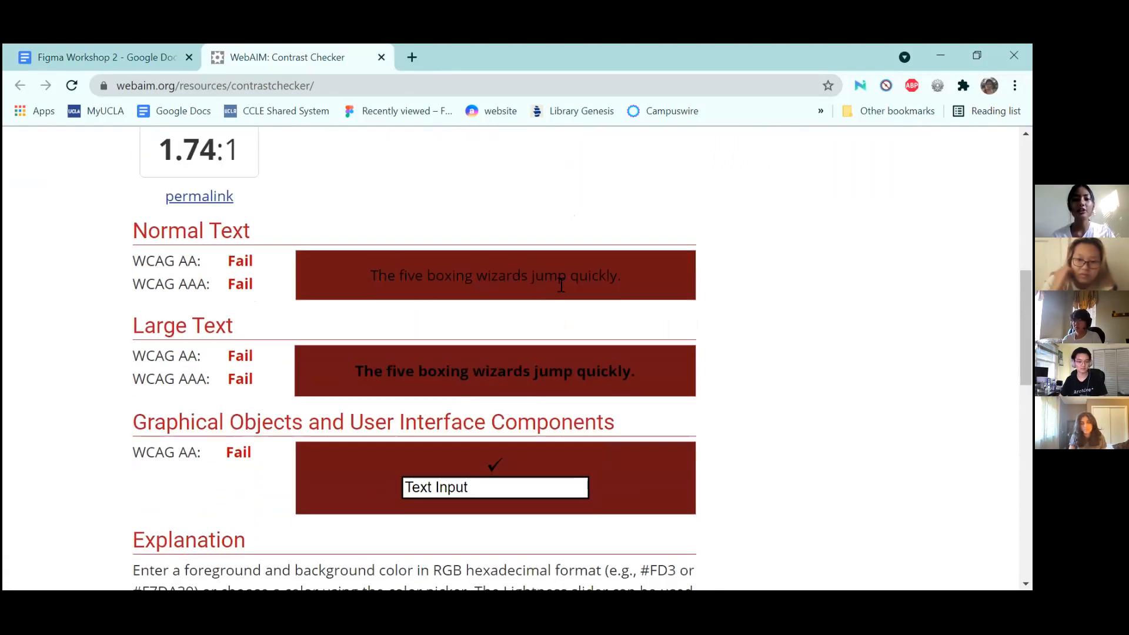
scroll(565, 291, "up", 2)
left_click_drag(365, 396, 628, 403)
left_click(549, 340)
scroll(551, 338, "down", 1)
scroll(552, 336, "down", 3)
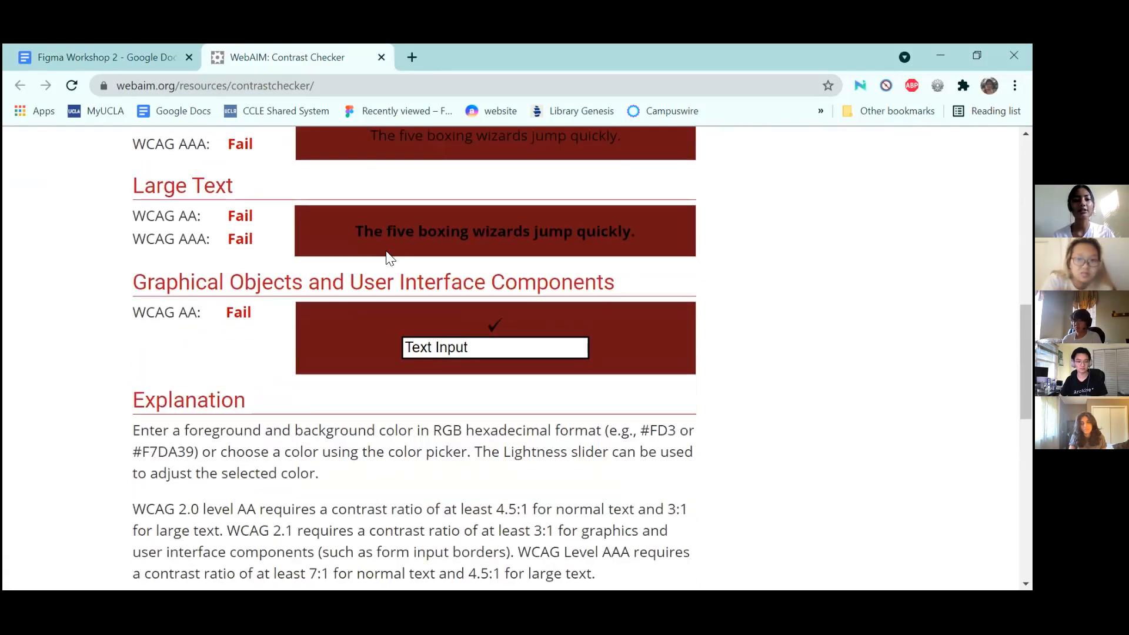
scroll(386, 254, "up", 5)
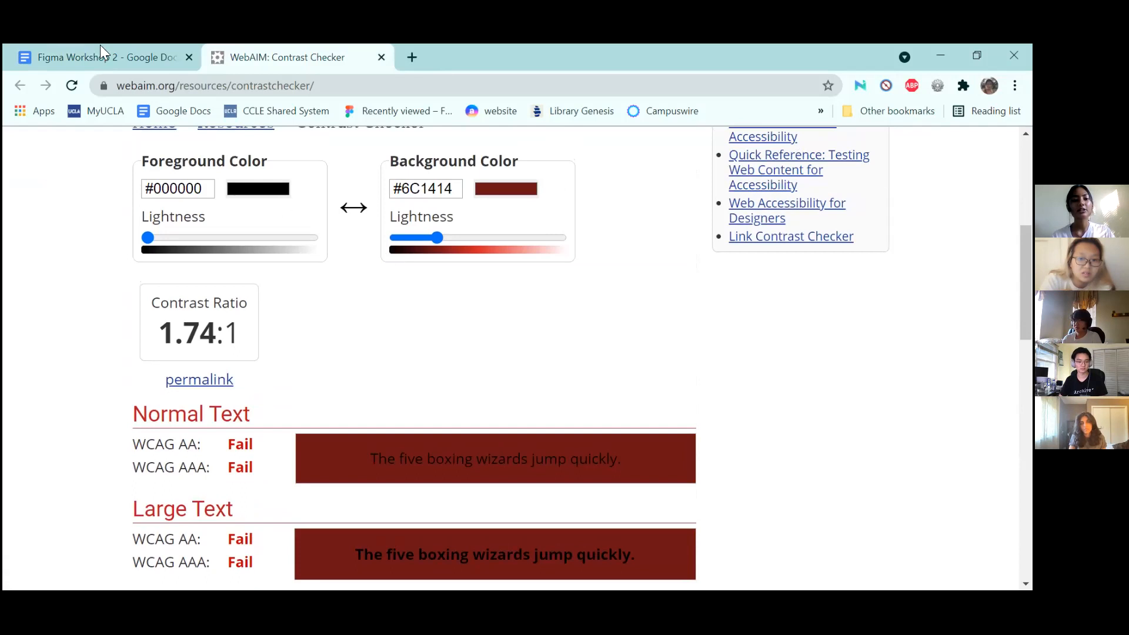
middle_click(316, 60)
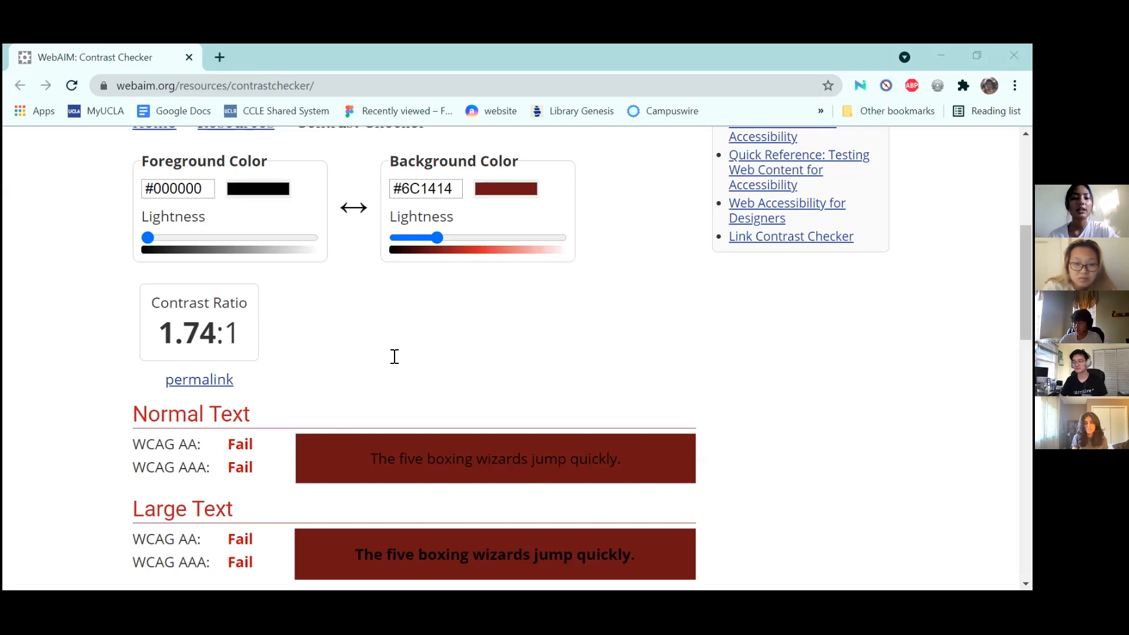
key("alt+Tab")
Highlight the alt text, HTML page structure and Autoplay tips in the Accessibility list
double_click(349, 328)
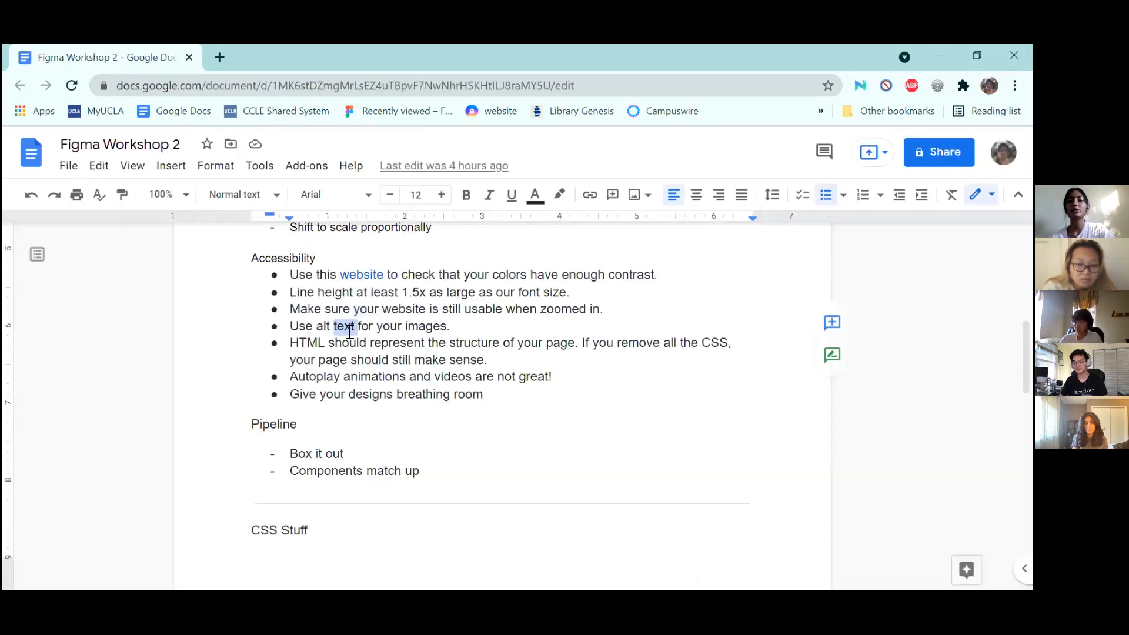
left_click(294, 343)
left_click_drag(294, 343, 580, 345)
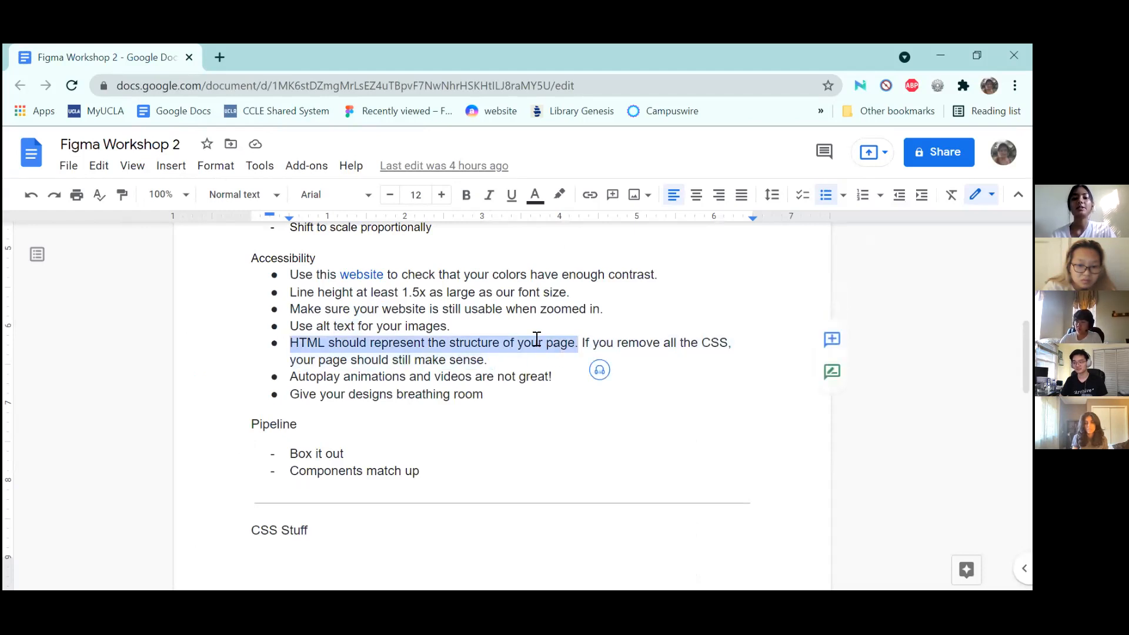
double_click(324, 376)
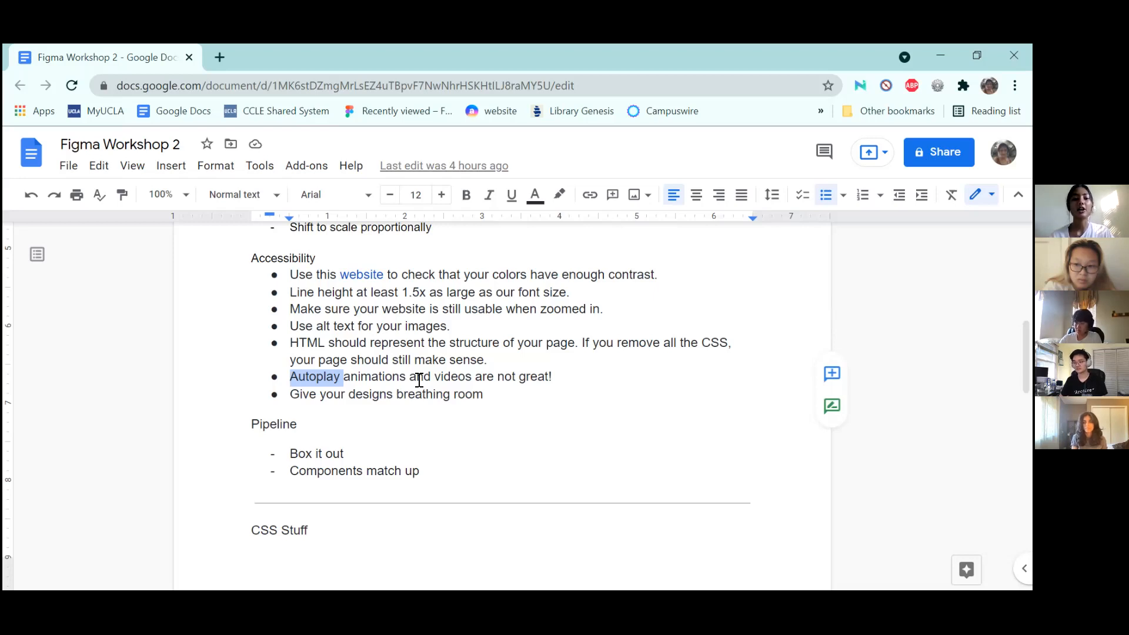
left_click(292, 395)
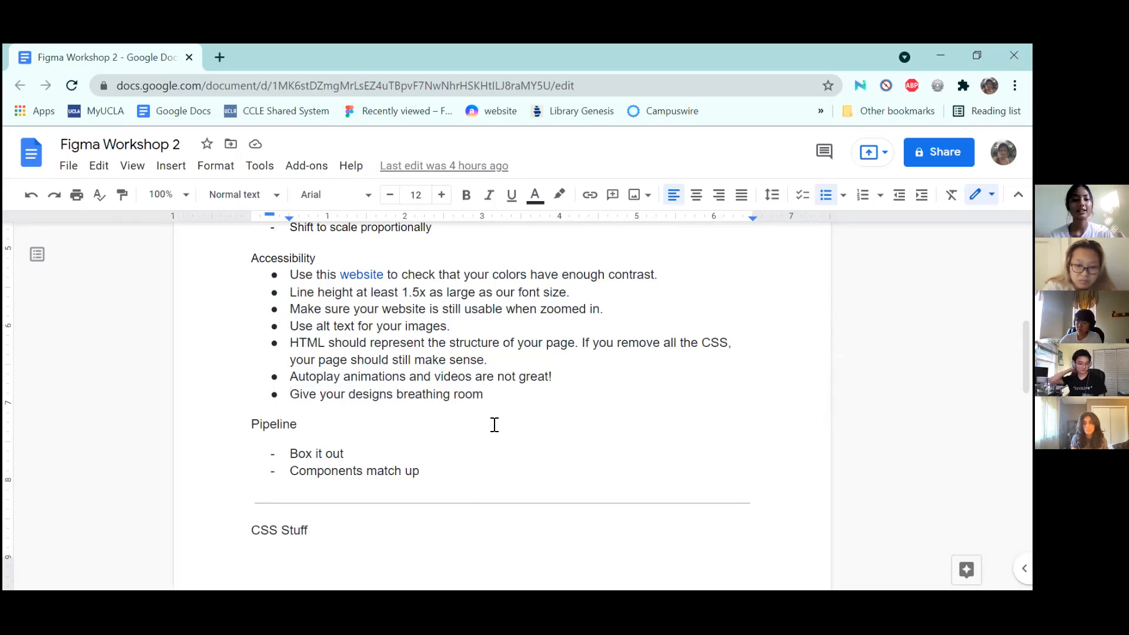
Scroll back to the top of the Figma Workshop 2 notes
scroll(495, 424, "up", 2)
scroll(494, 424, "up", 2)
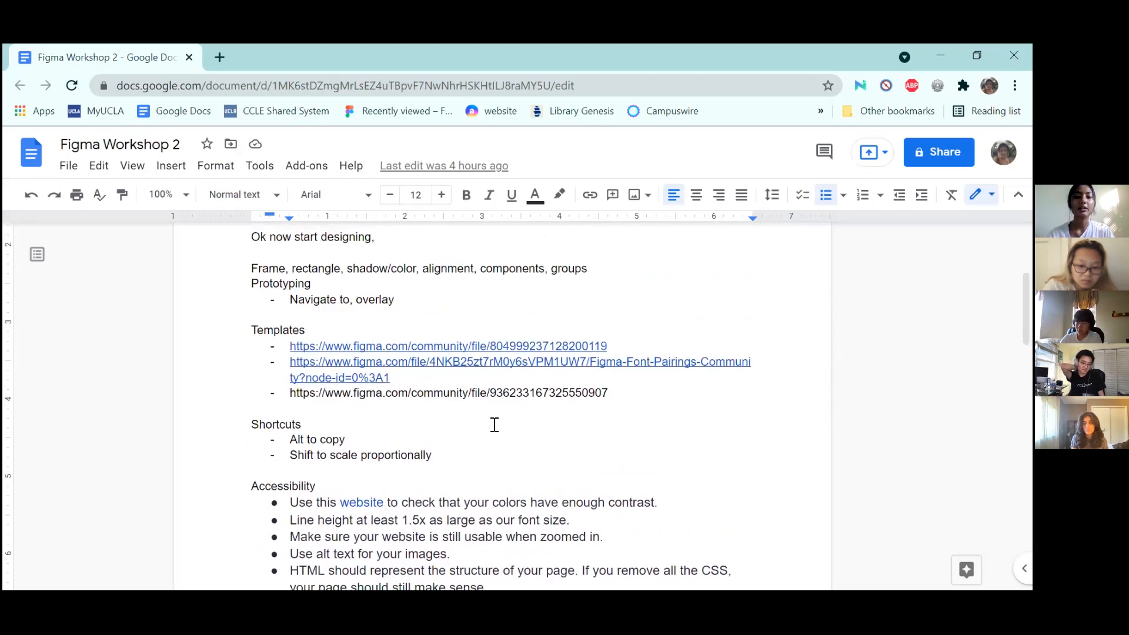
scroll(492, 423, "up", 3)
scroll(493, 423, "down", 6)
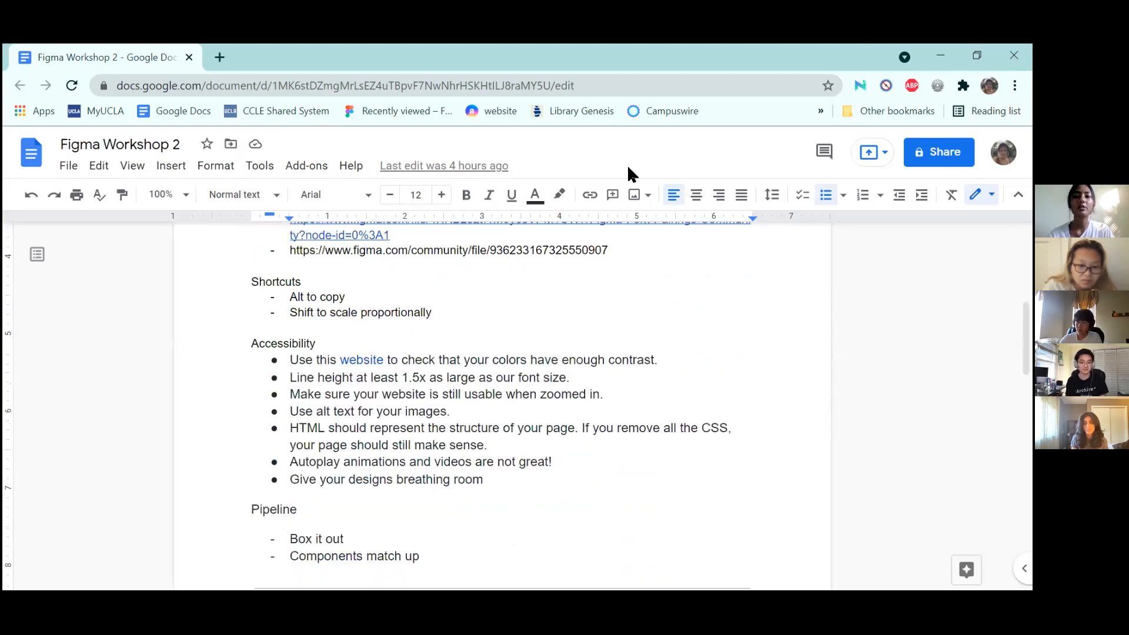
scroll(423, 338, "up", 6)
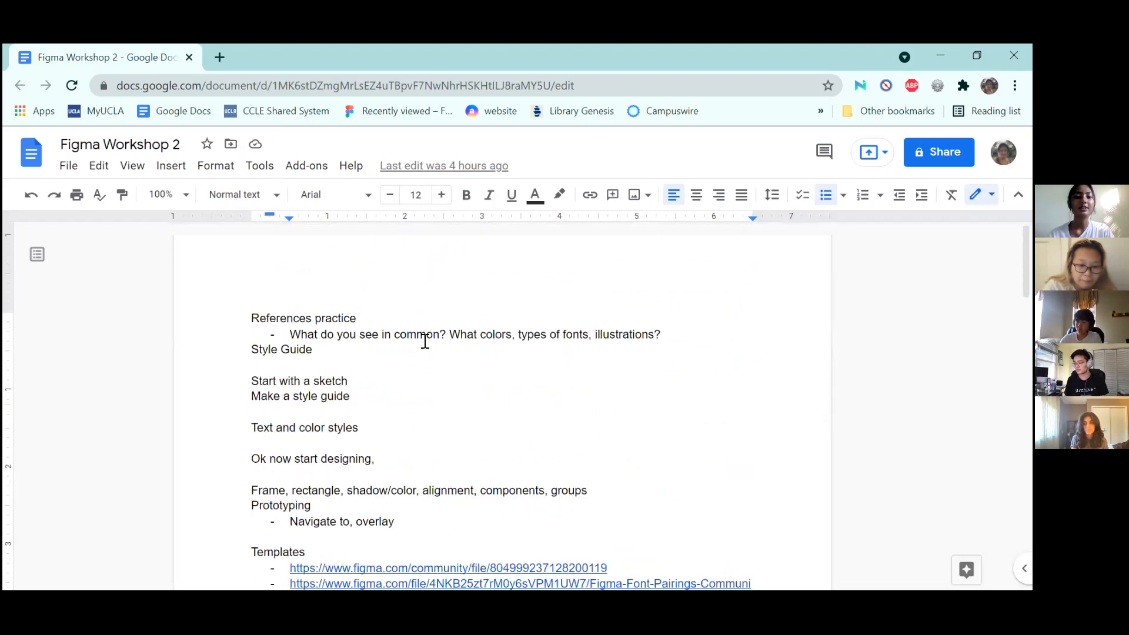
scroll(424, 341, "down", 5)
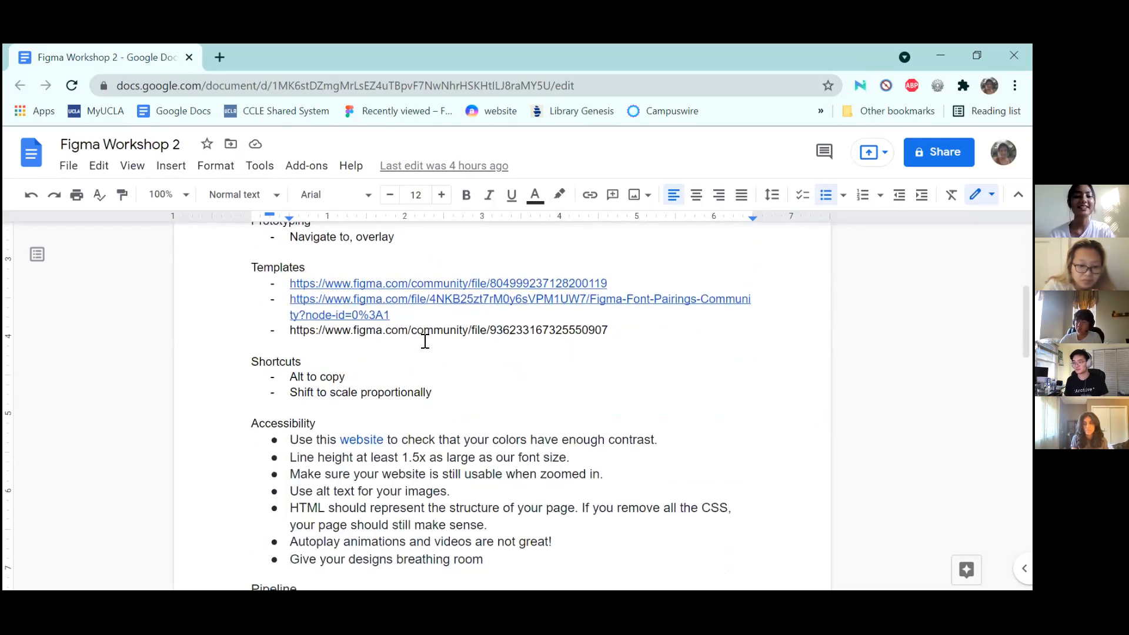
scroll(423, 337, "up", 5)
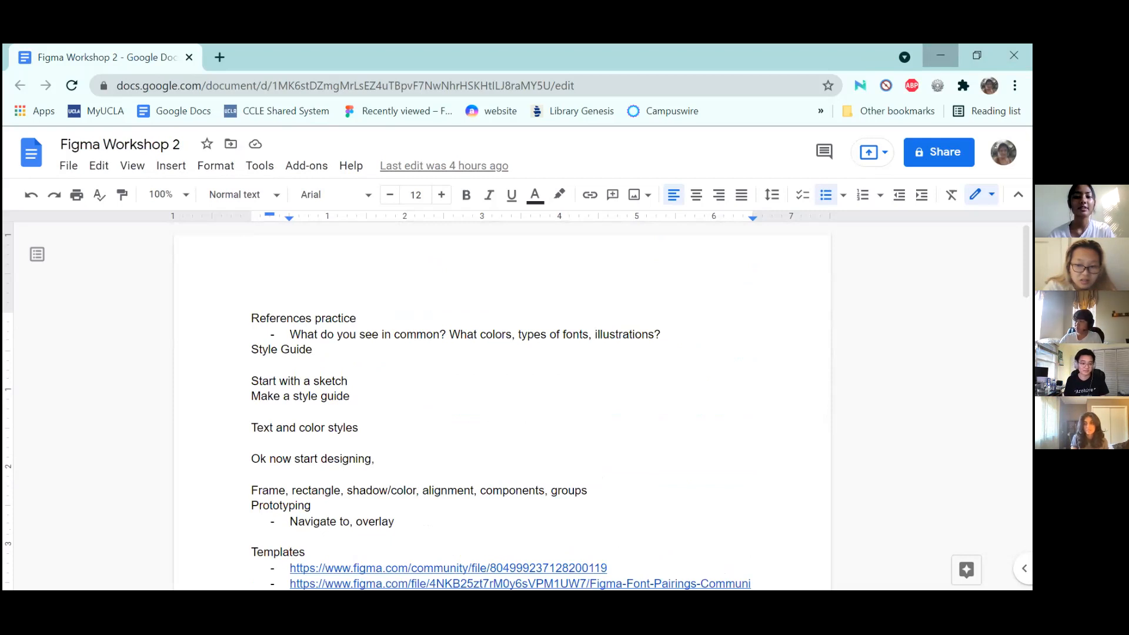
Open the BoolBots Figma file in a new Chrome tab
left_click(222, 55)
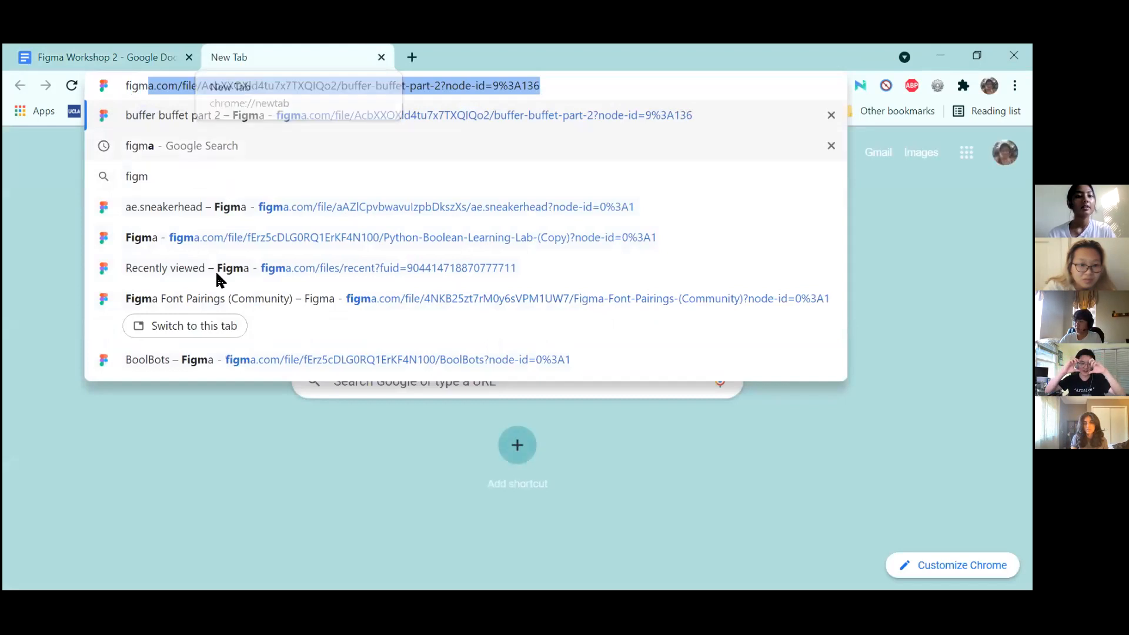
left_click(189, 359)
Load the Design Workshop 2 Figma file in that tab from the address bar suggestion
left_click(318, 86)
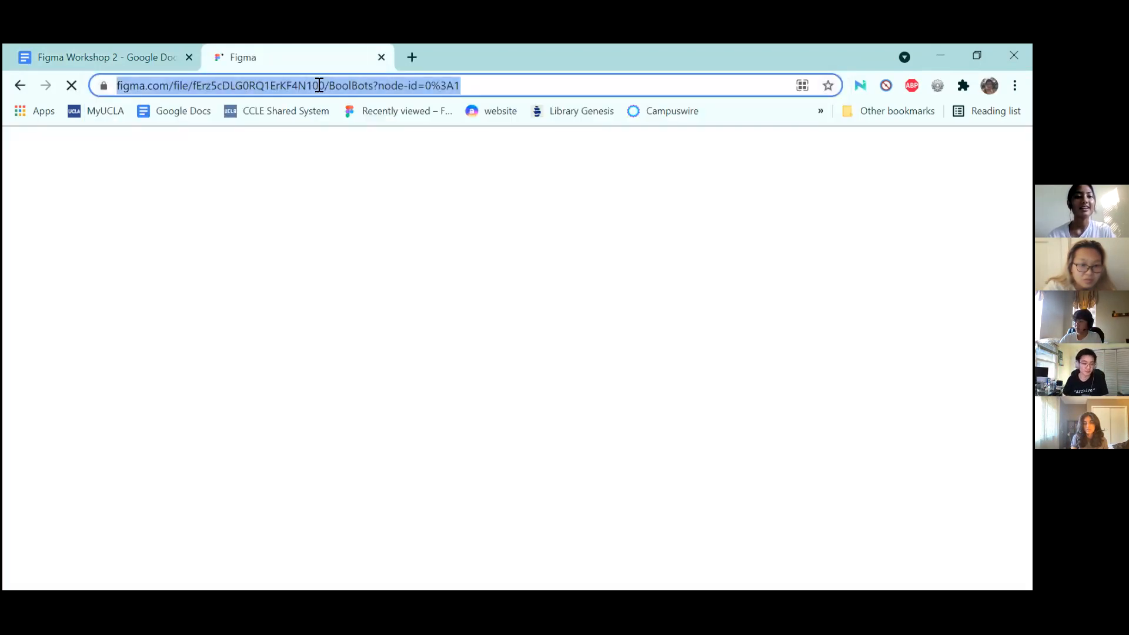
type("des")
left_click(213, 301)
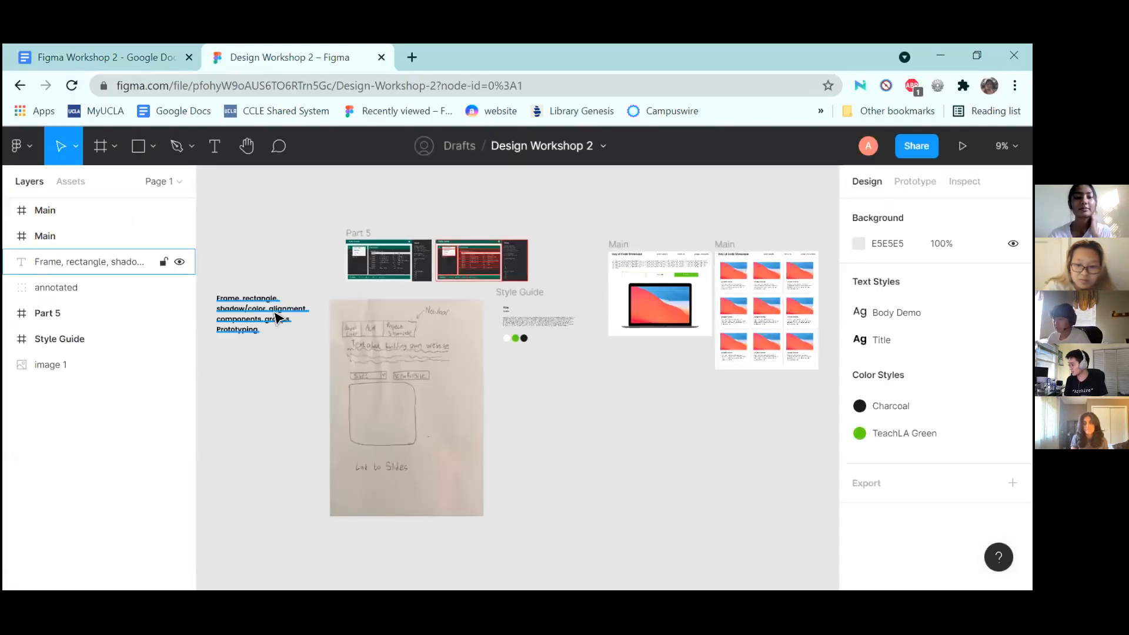
Zoom and pan across the frames, ending zoomed in on the Buffer Buffet debugger frame
scroll(275, 312, "up", 10)
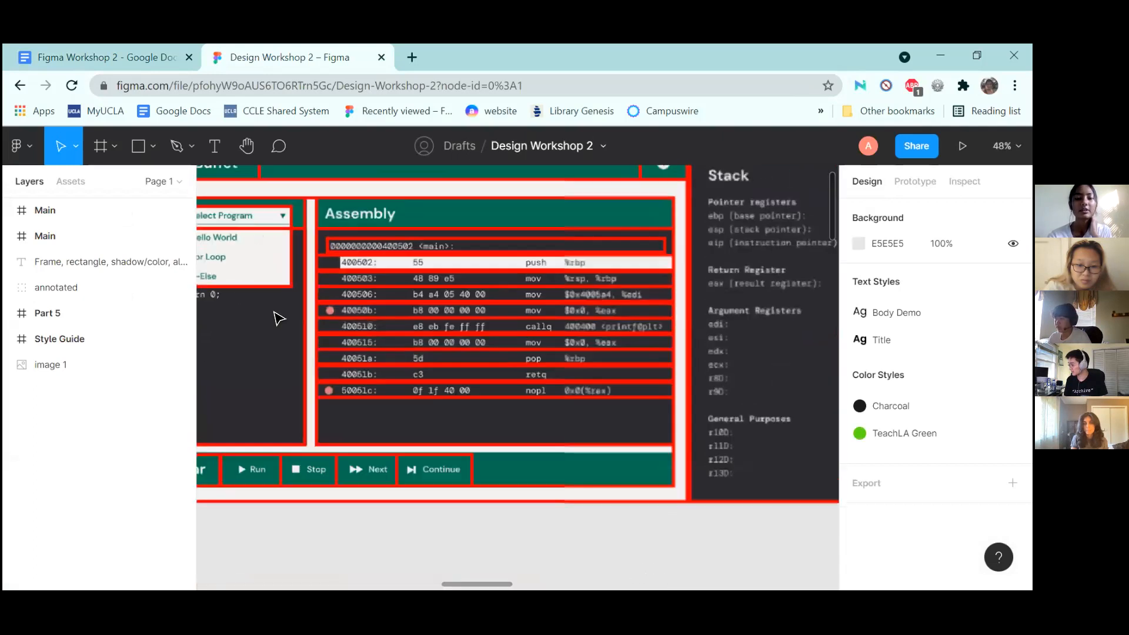
scroll(275, 312, "down", 2)
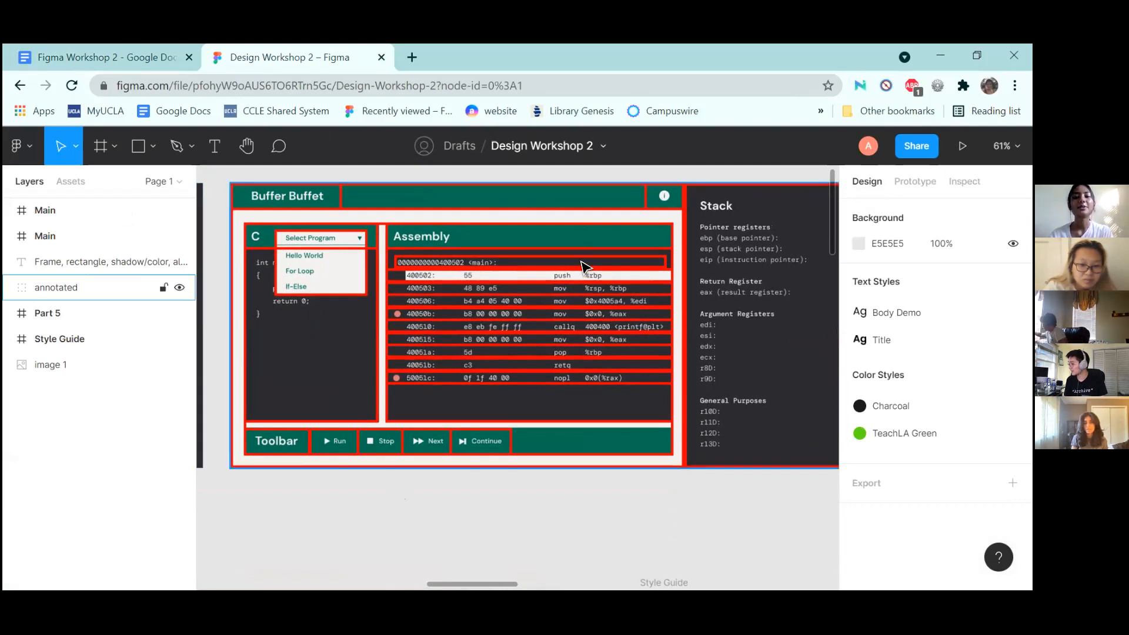
scroll(584, 271, "down", 3)
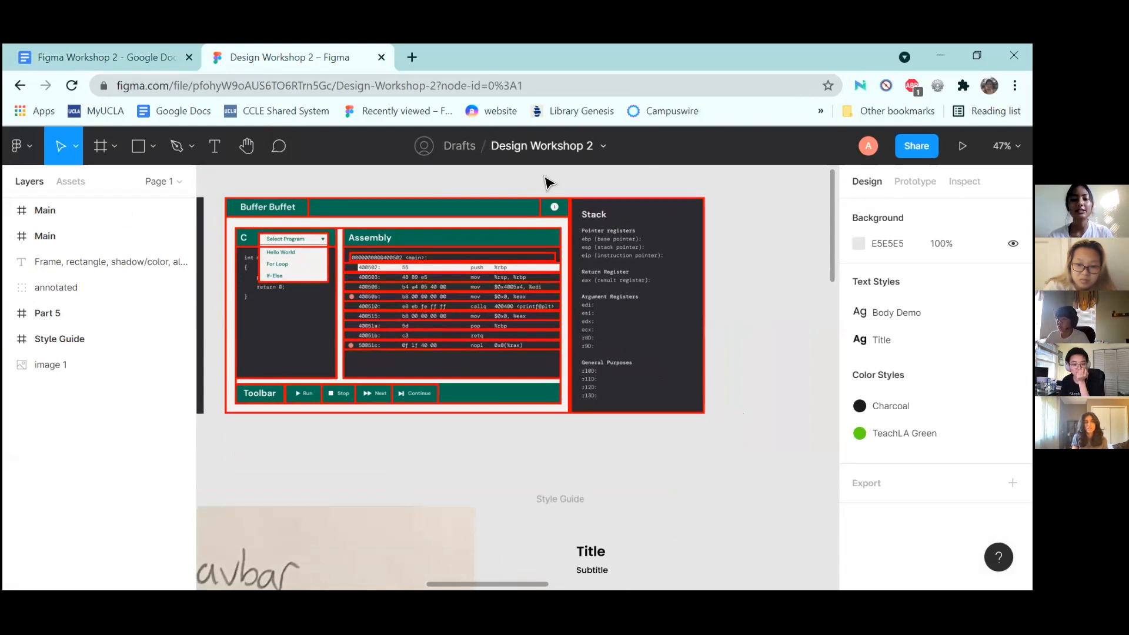
scroll(549, 184, "down", 3)
scroll(549, 183, "up", 4)
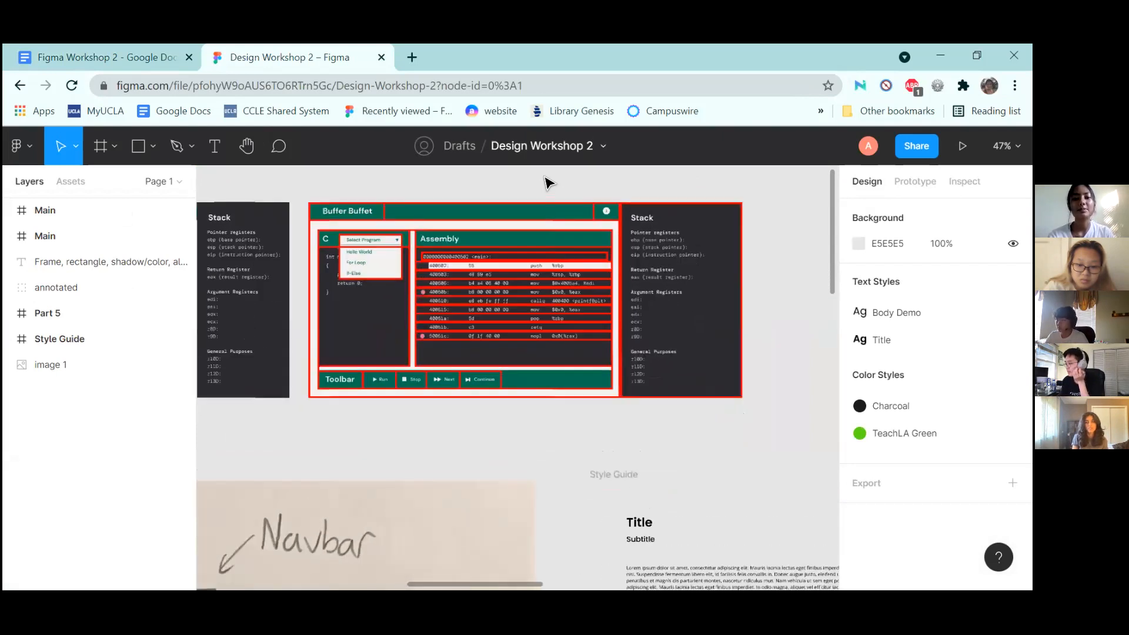
scroll(547, 183, "down", 5)
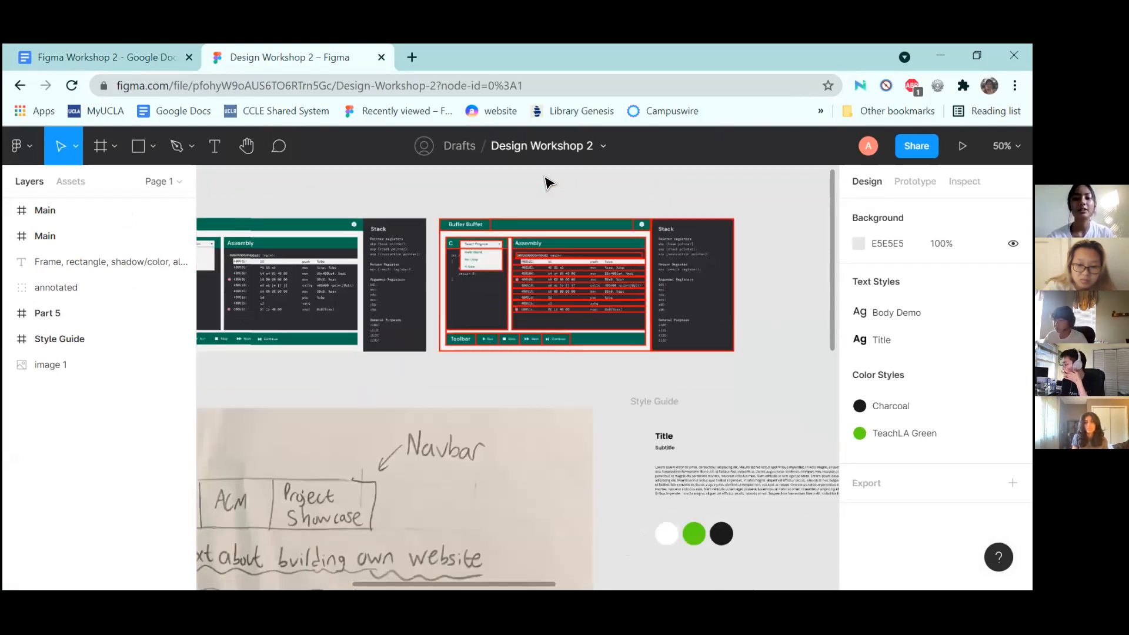
scroll(546, 184, "down", 4)
scroll(547, 183, "right", 5)
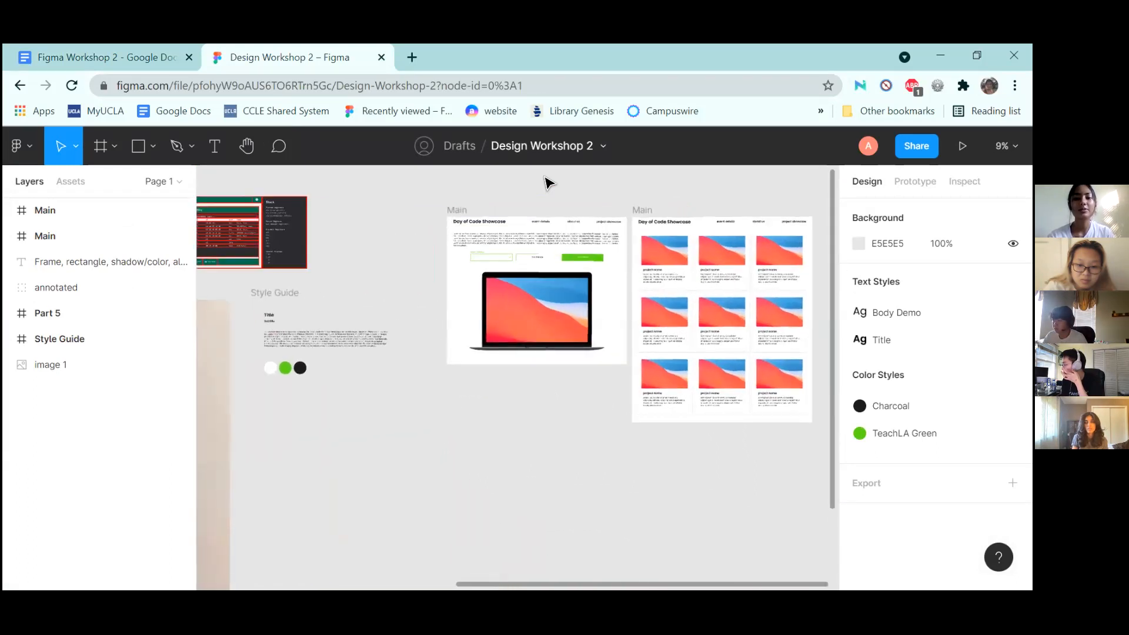
scroll(549, 183, "up", 1)
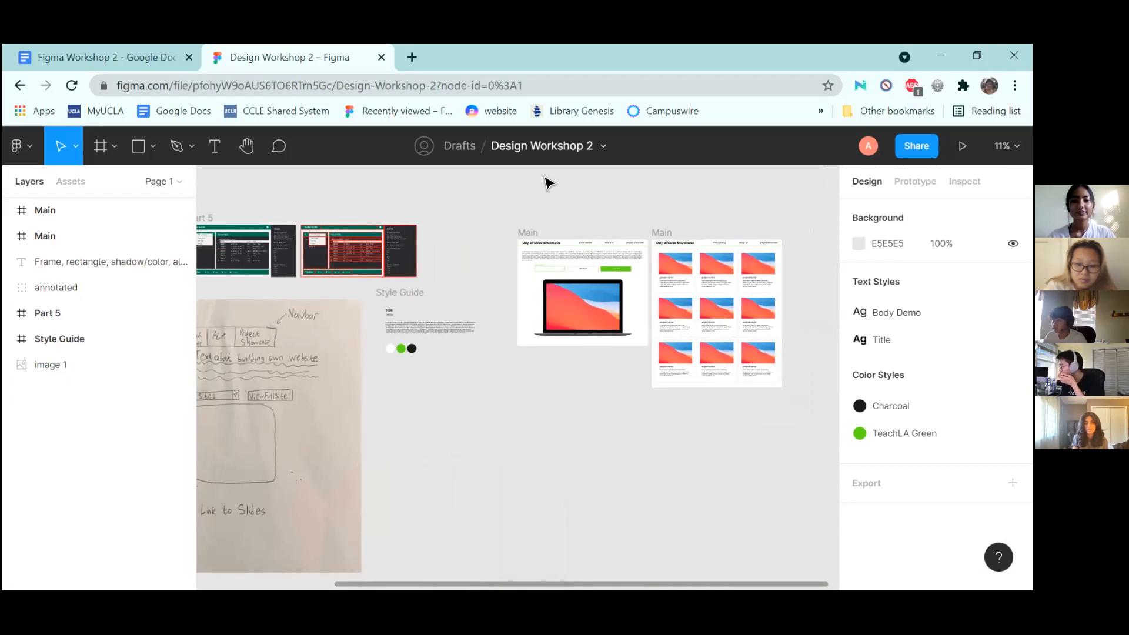
scroll(371, 181, "up", 8)
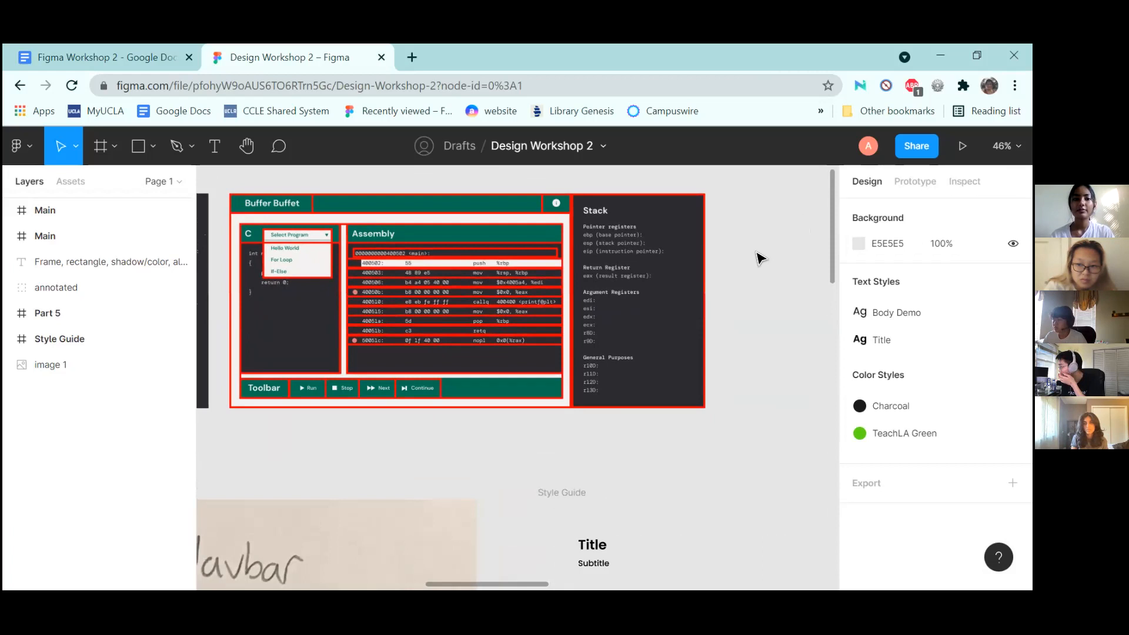
Draw a practice rectangle with a thick black stroke, then undo it
left_click(141, 150)
scroll(487, 285, "right", 5)
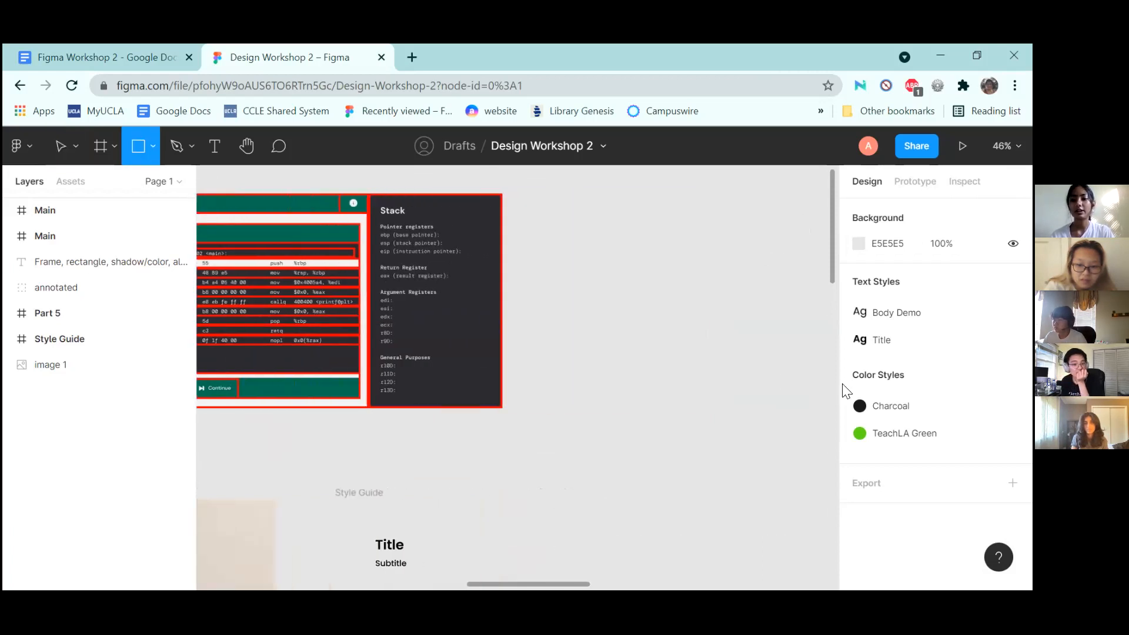
left_click_drag(600, 253, 842, 385)
left_click(1012, 470)
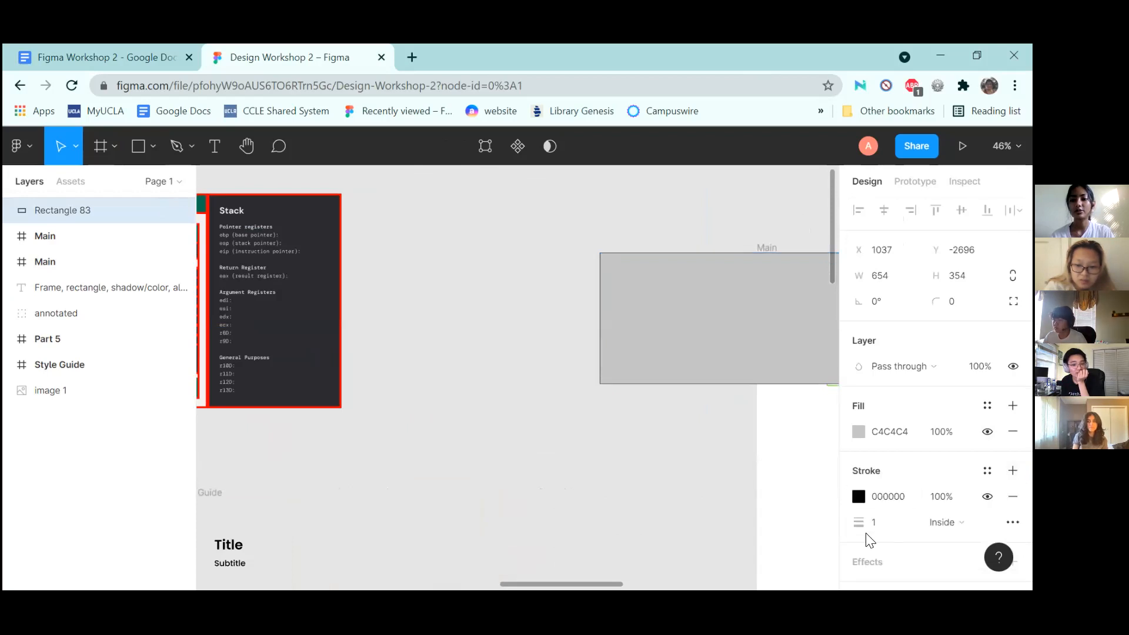
left_click_drag(858, 522, 863, 523)
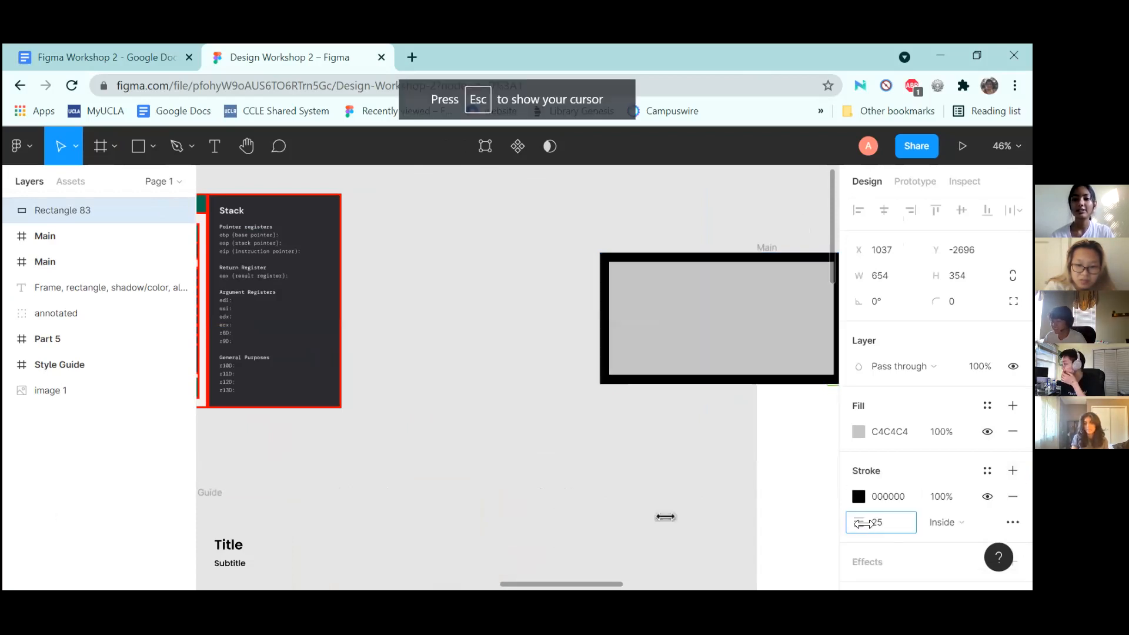
key("ctrl+z")
key("ctrl+z")
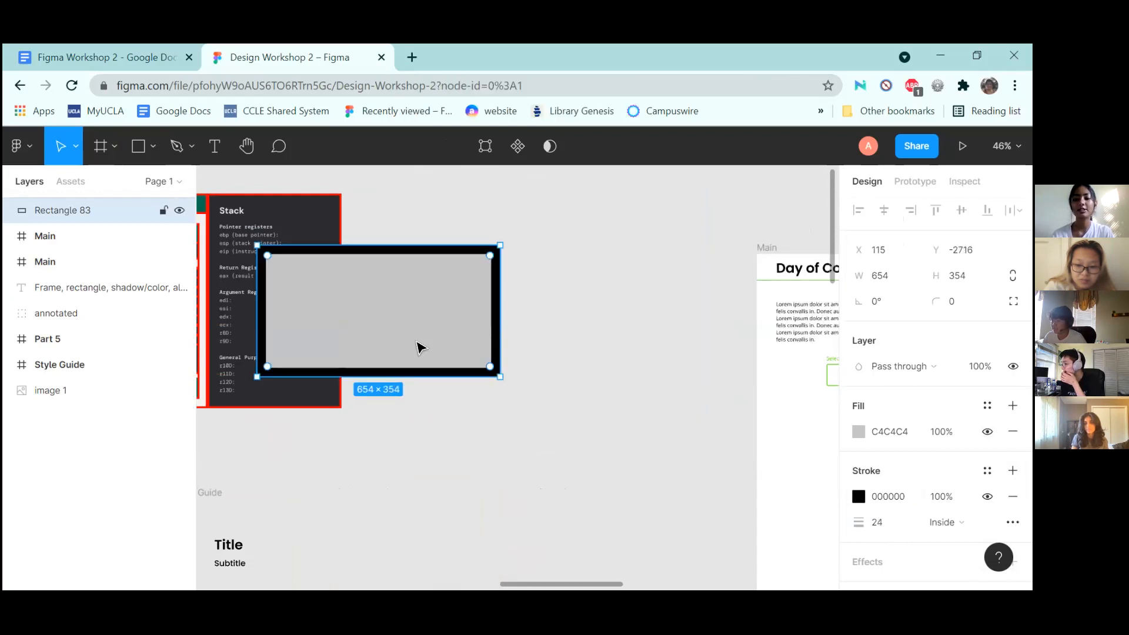
scroll(457, 343, "left", 5)
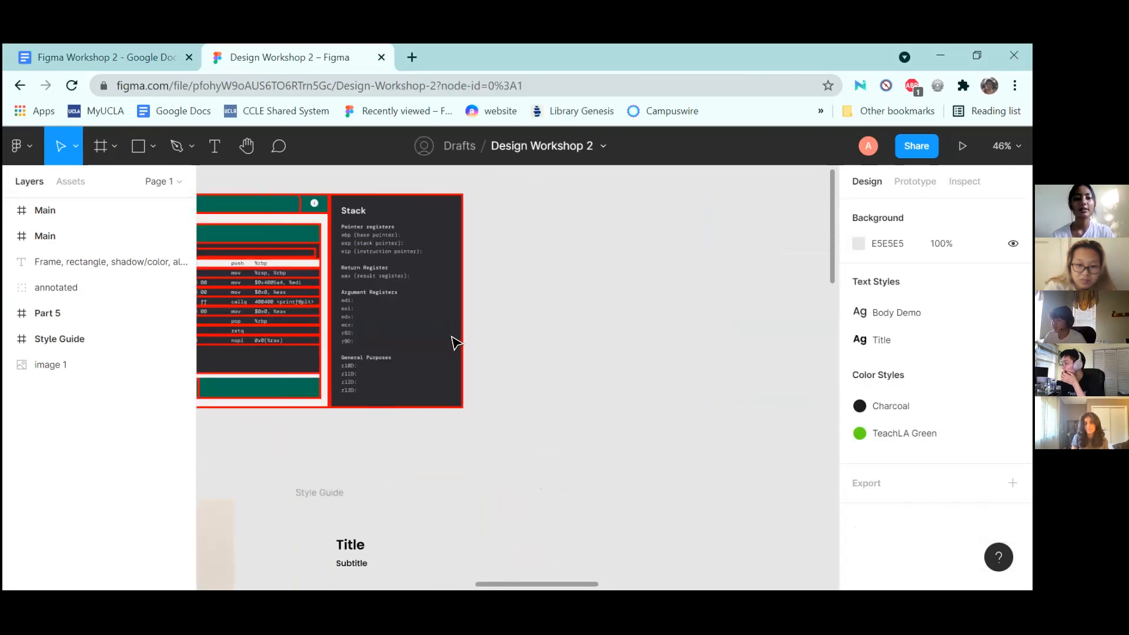
Zoom out to see all workshop frames and show the page's background: #E5E5E5 CSS in Inspect
scroll(457, 343, "down", 3)
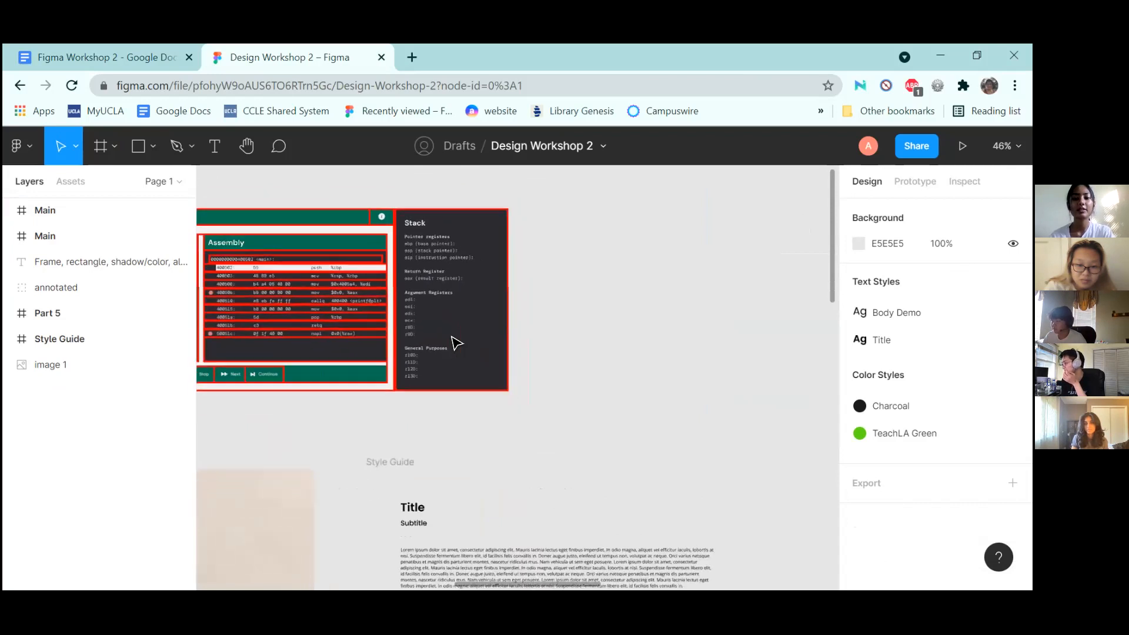
scroll(454, 342, "down", 5)
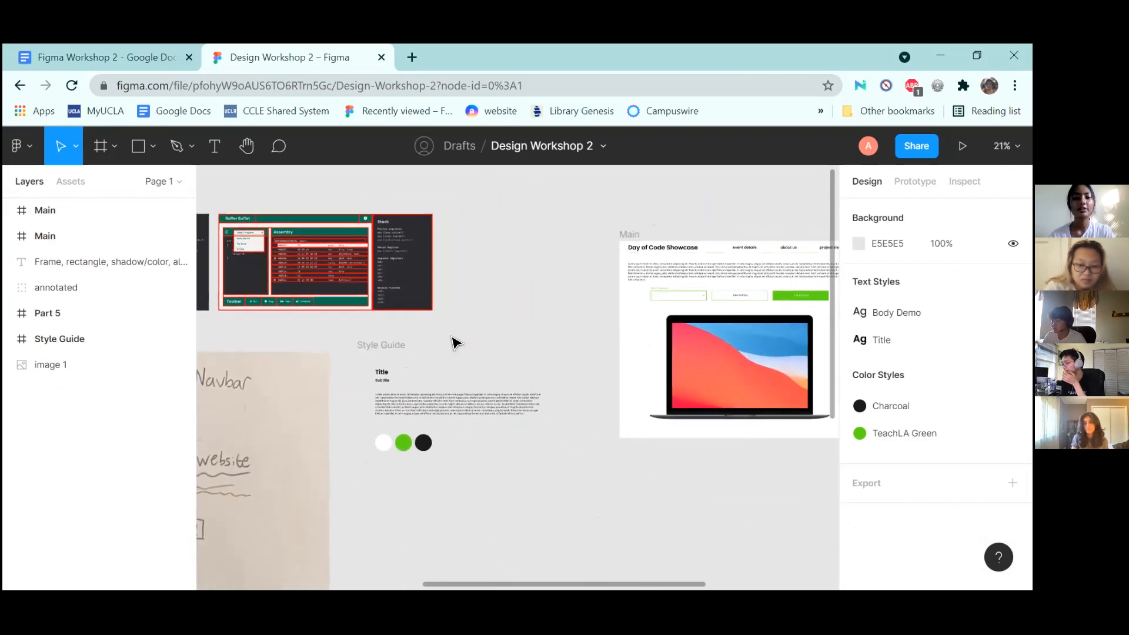
scroll(454, 342, "down", 4)
scroll(454, 342, "up", 2)
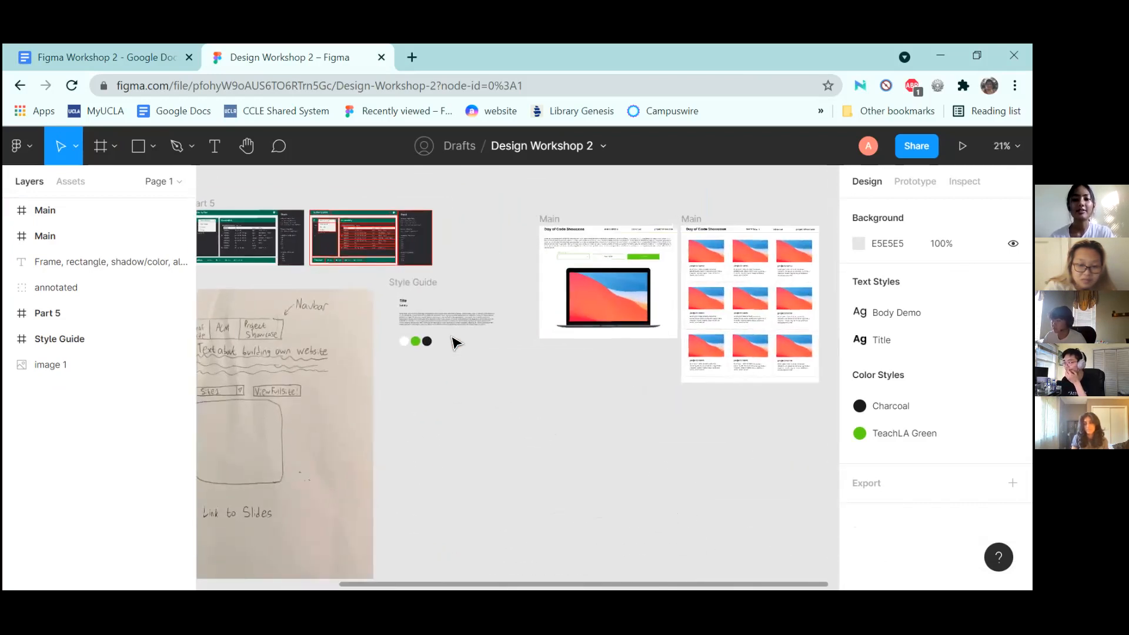
scroll(454, 342, "down", 1)
scroll(454, 342, "down", 2)
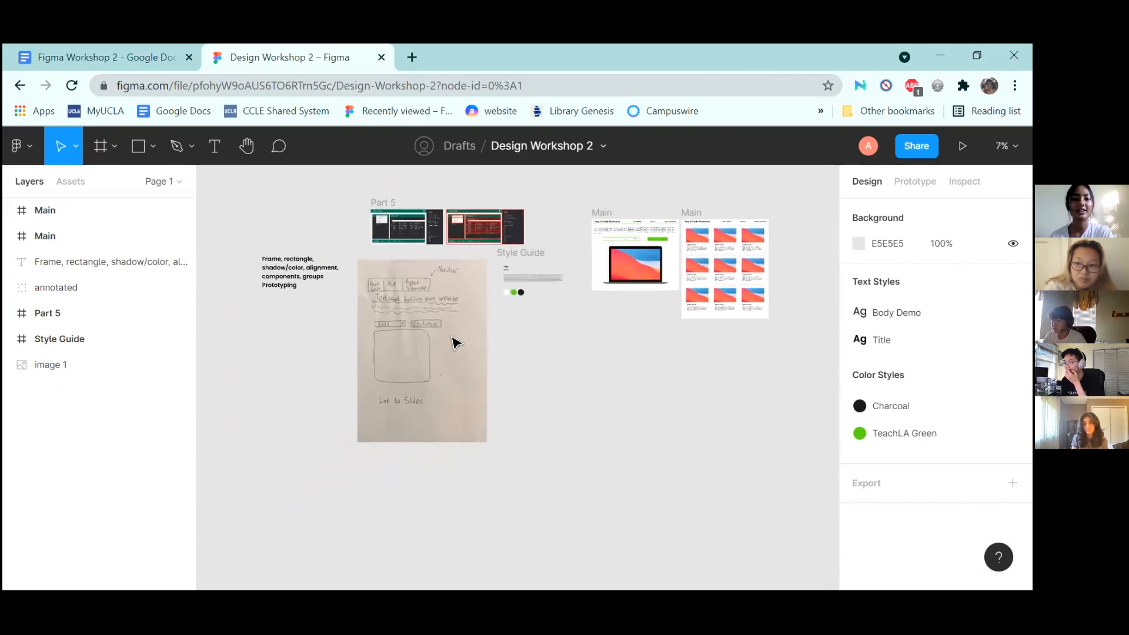
scroll(453, 342, "up", 2)
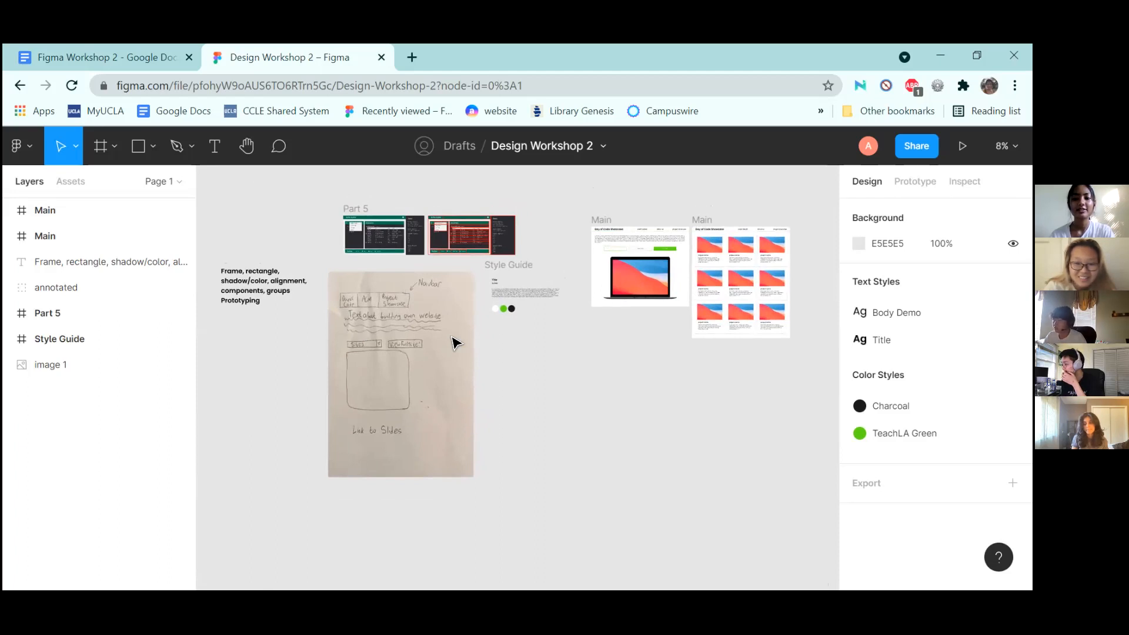
left_click(964, 182)
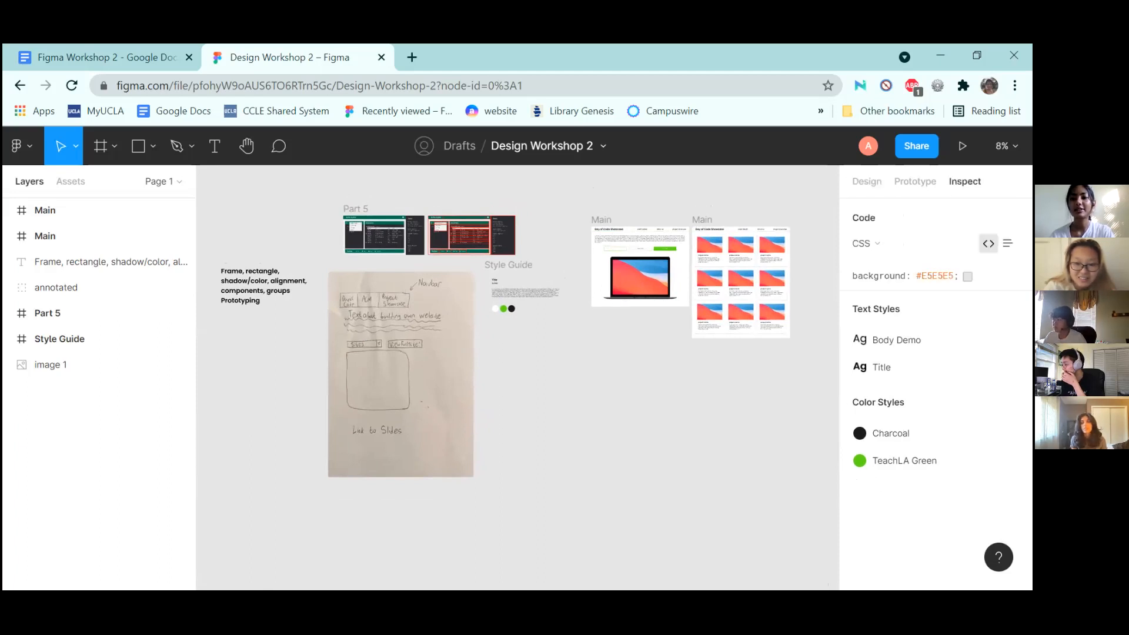
Zoom into the card grid and review the Lorem ipsum text's Poppins 14px, 21px line-height typography
scroll(744, 210, "up", 5)
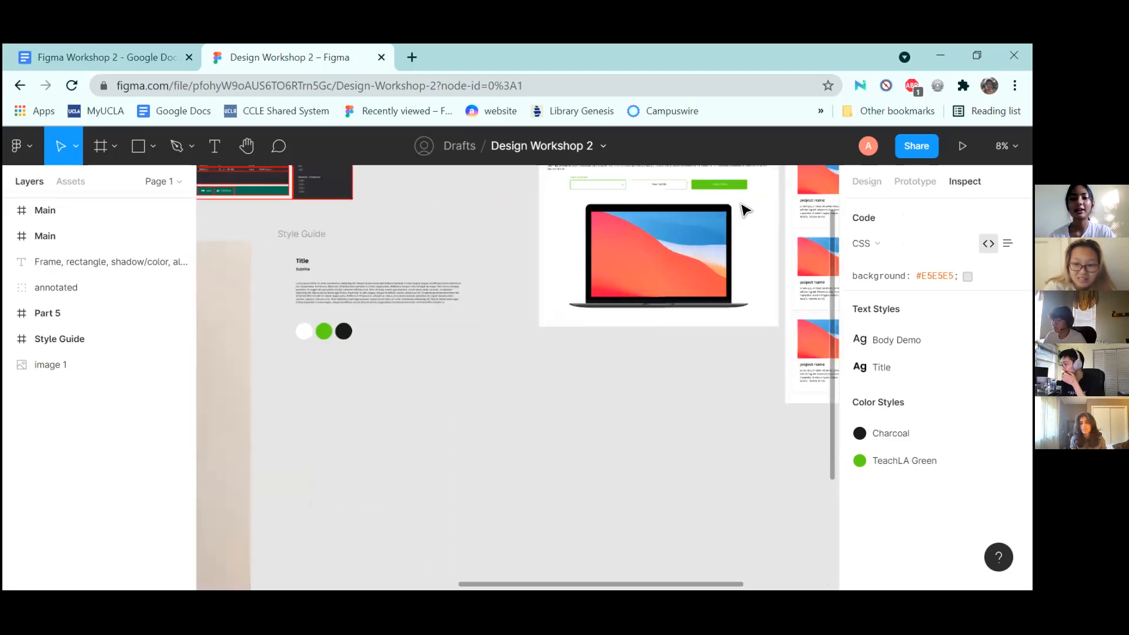
scroll(743, 210, "right", 8)
scroll(743, 210, "up", 2)
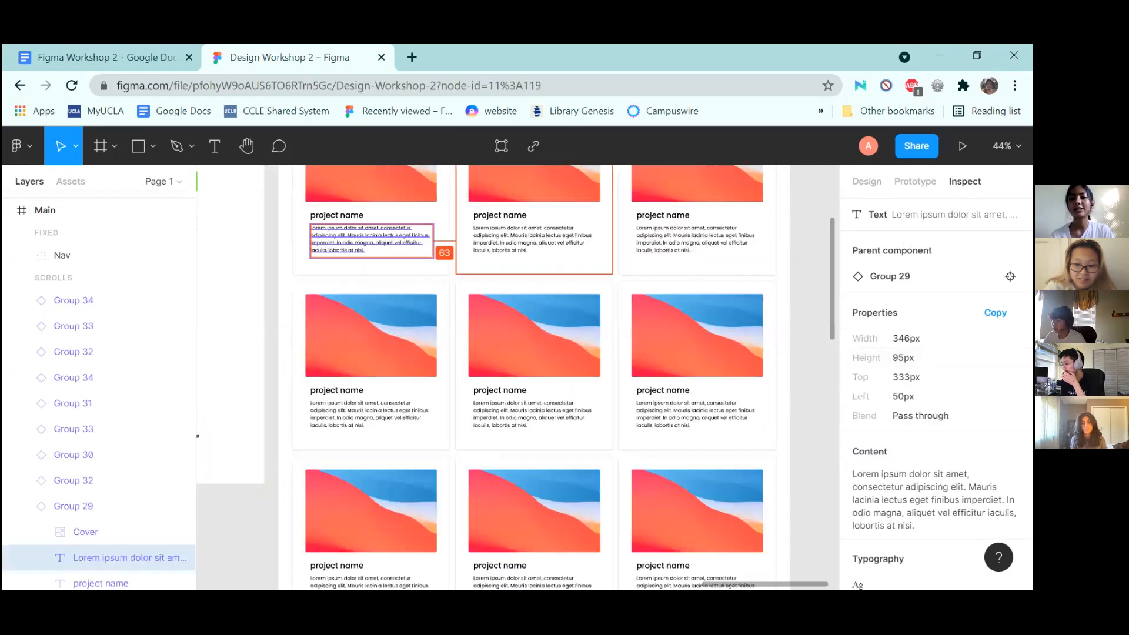
scroll(935, 376, "down", 3)
scroll(893, 272, "down", 2)
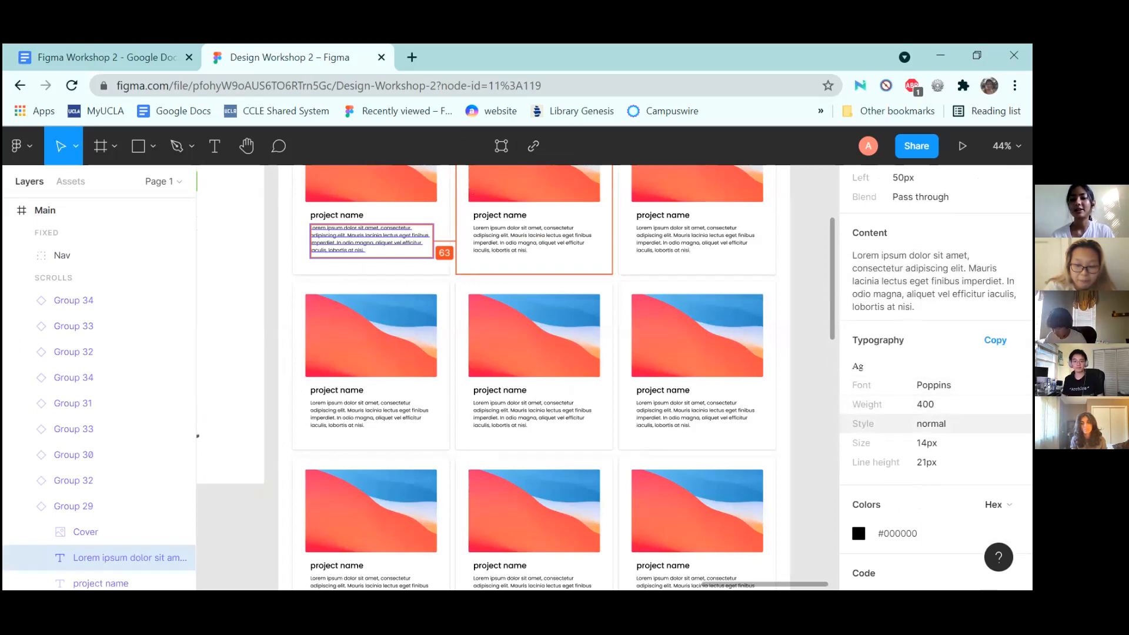
left_click_drag(921, 443, 937, 462)
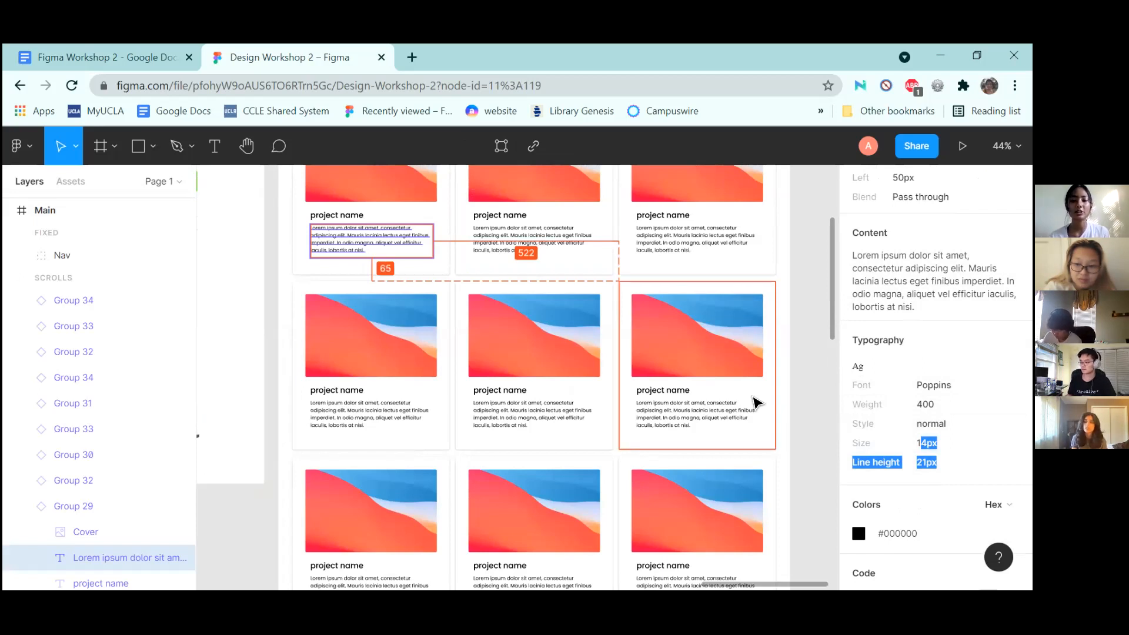
left_click(918, 386)
left_click_drag(916, 385, 946, 424)
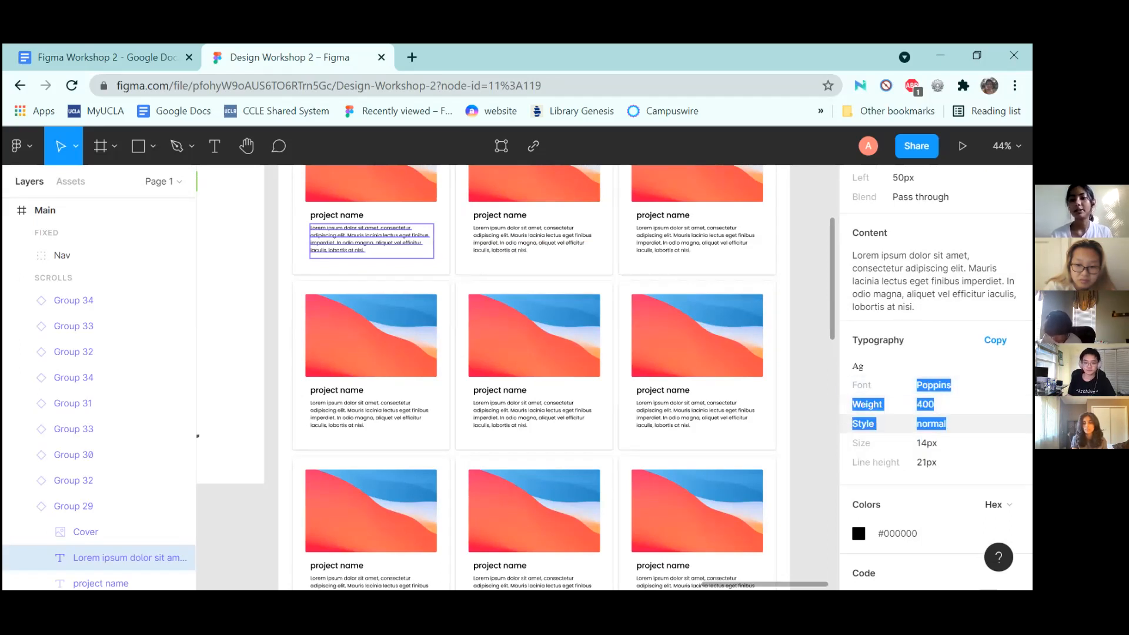
Review the text's absolute position CSS, then select the first project card, Group 29
scroll(935, 411, "down", 6)
scroll(893, 361, "down", 2)
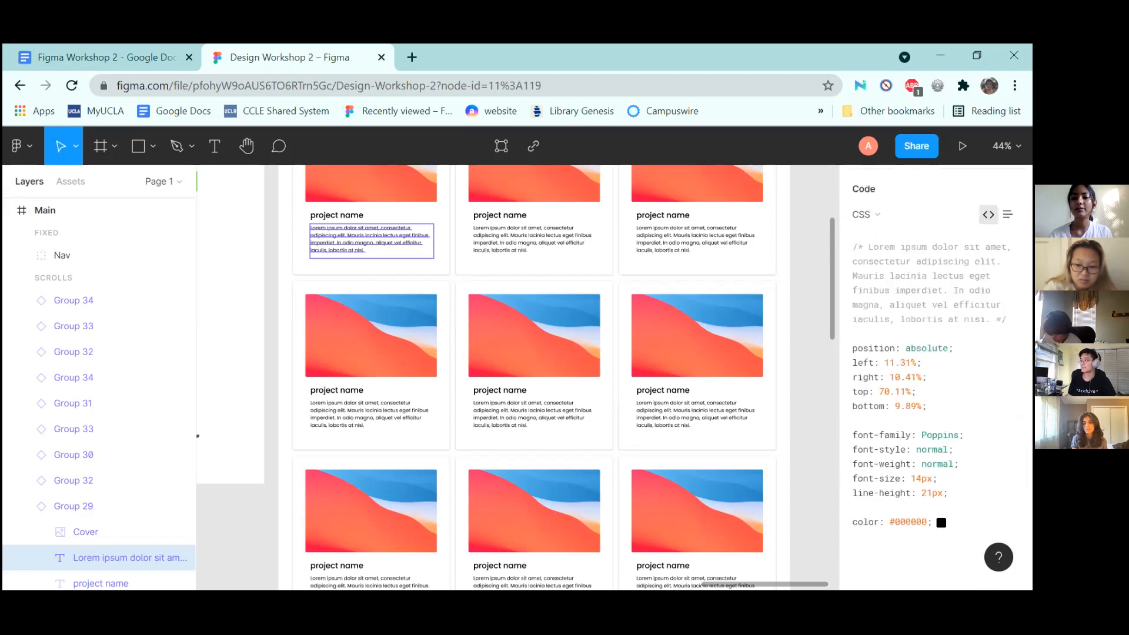
left_click_drag(877, 348, 853, 351)
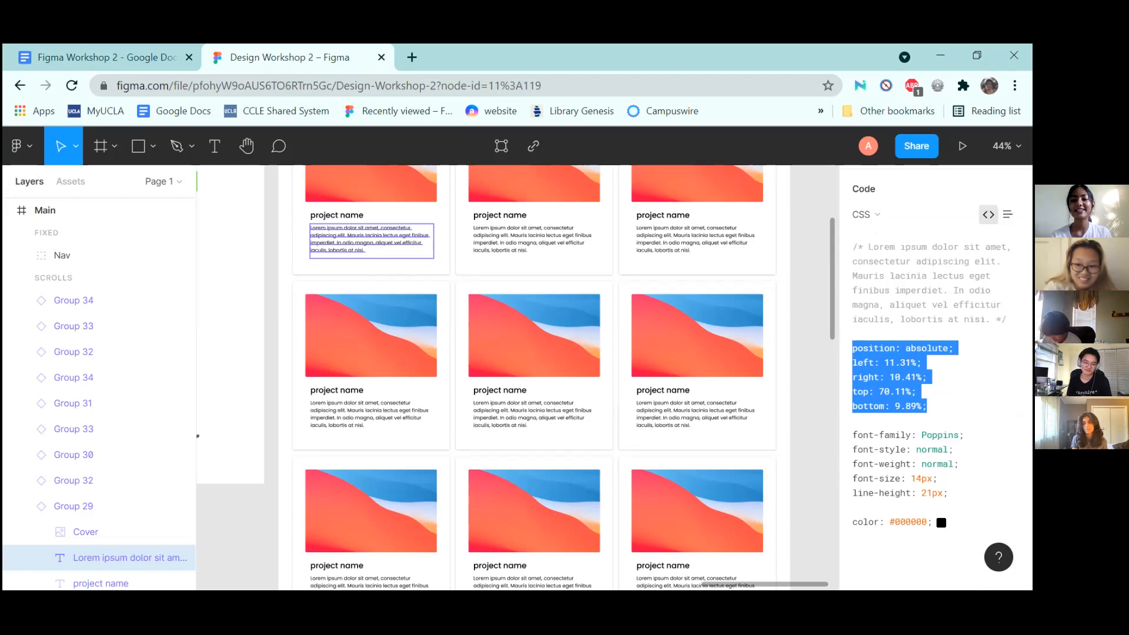
left_click(876, 360)
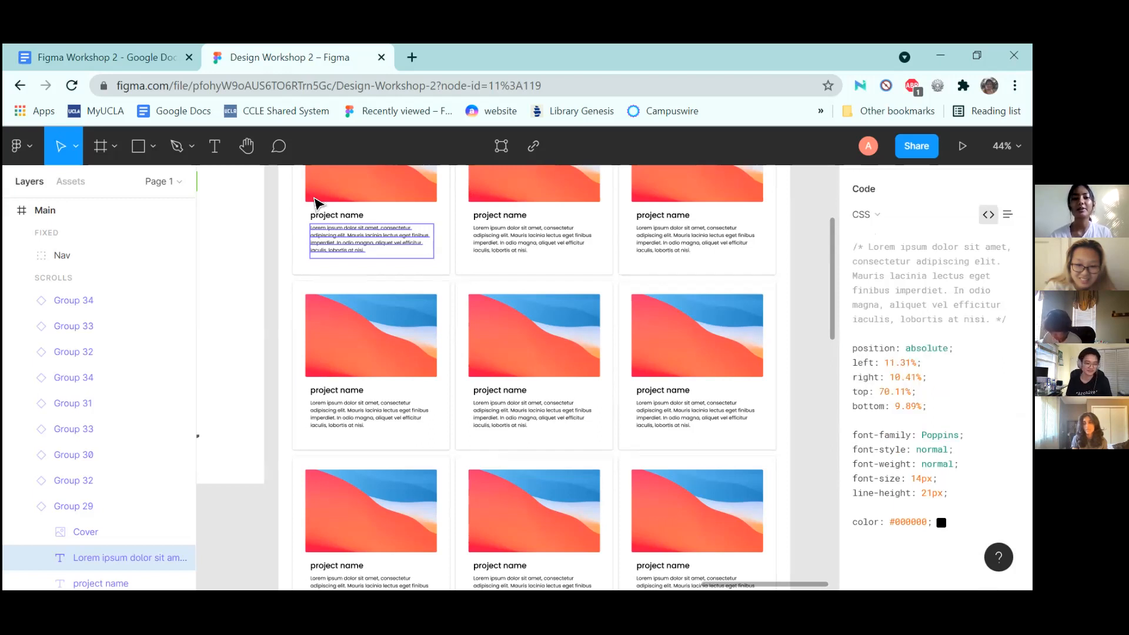
scroll(315, 206, "up", 3)
left_click(315, 206)
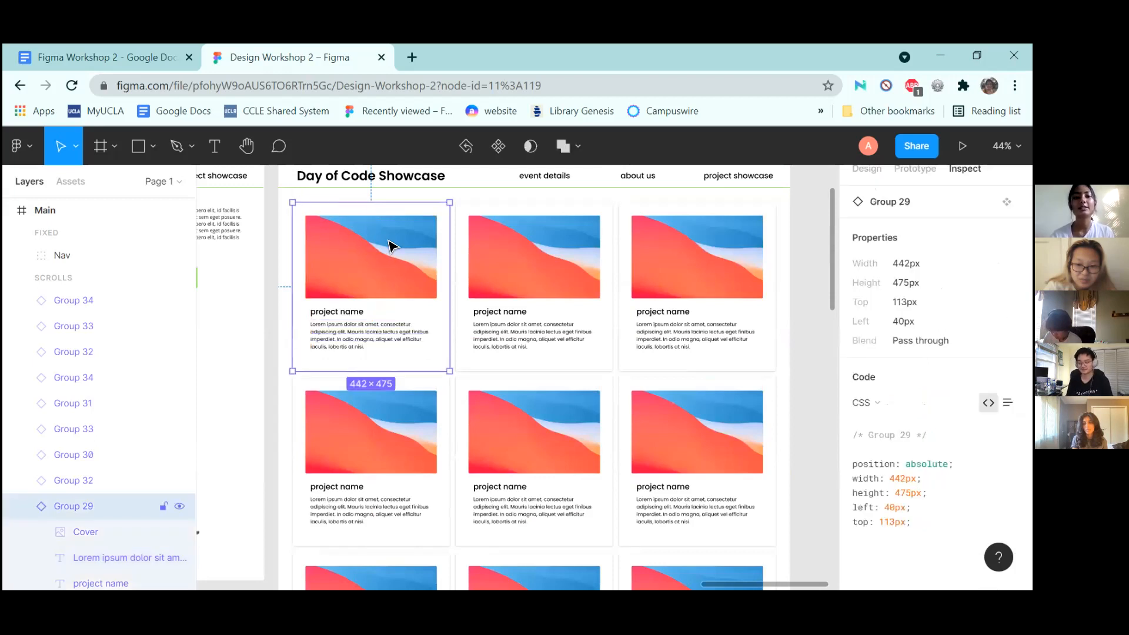
Measure the Group 29 description text's spacing to neighbouring cards, then deselect to show page CSS
double_click(380, 276)
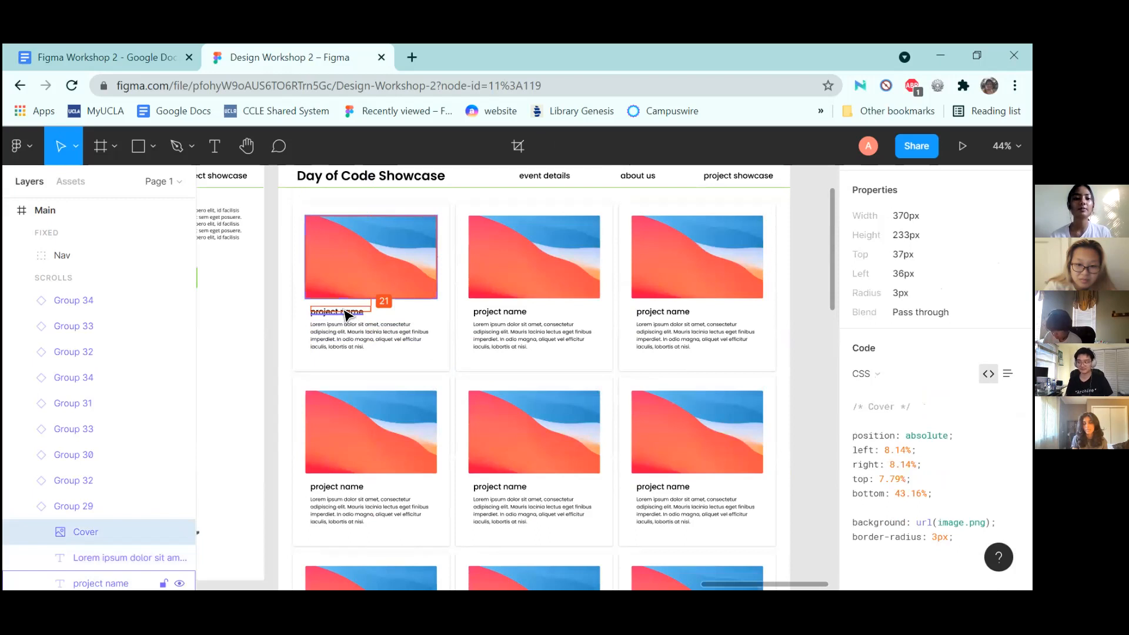
left_click(343, 318)
left_click(345, 343)
key("alt")
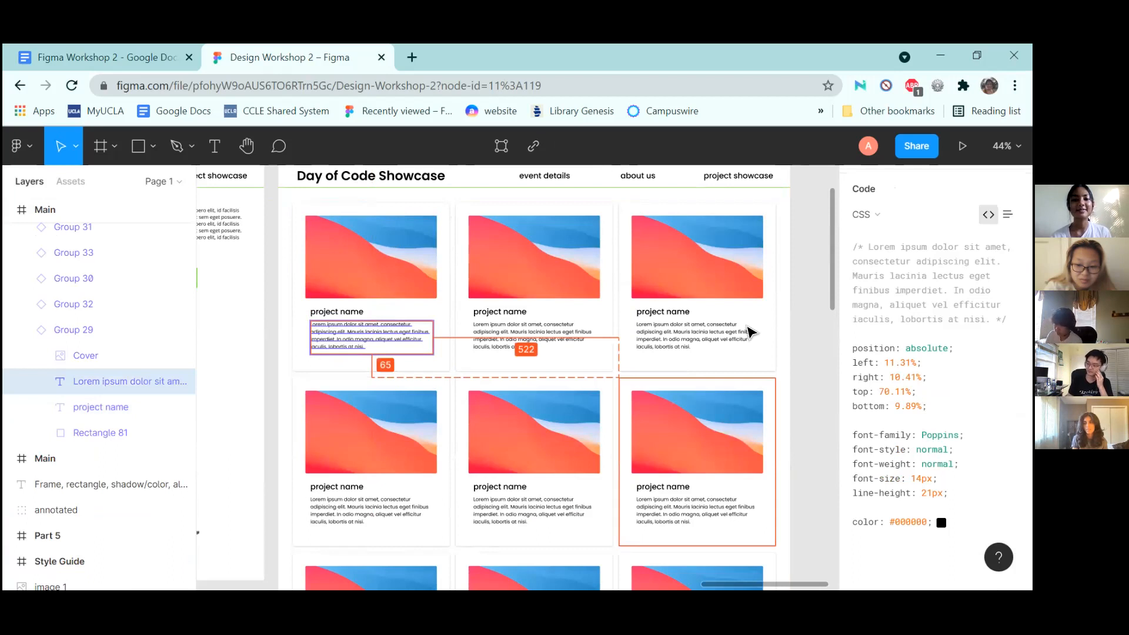
scroll(550, 351, "down", 5, "ctrl")
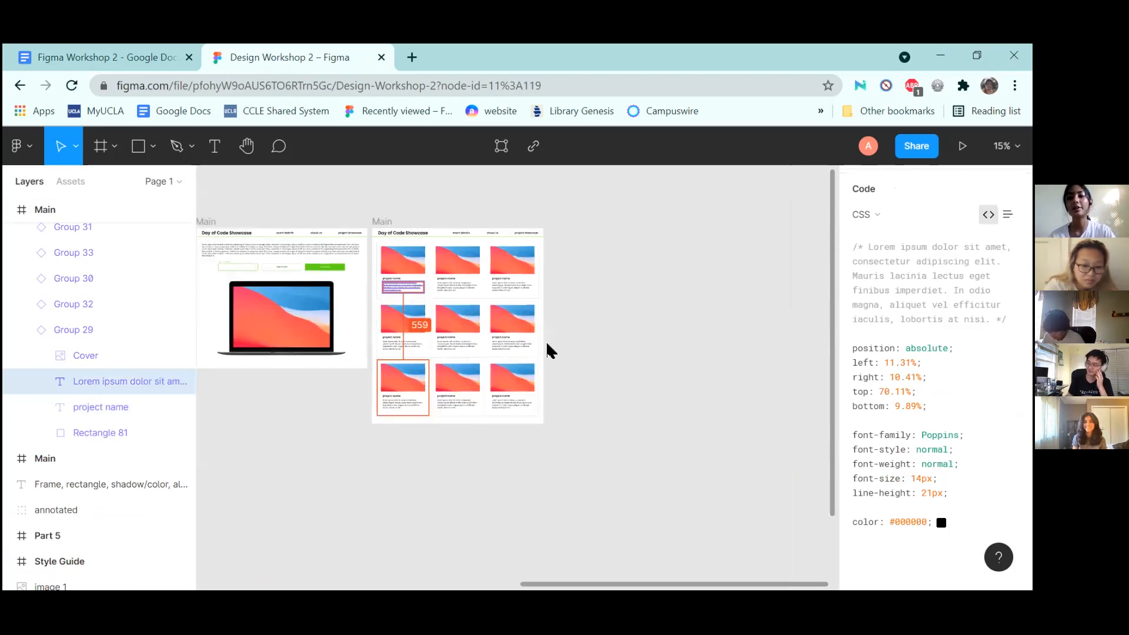
scroll(882, 500, "up", 8)
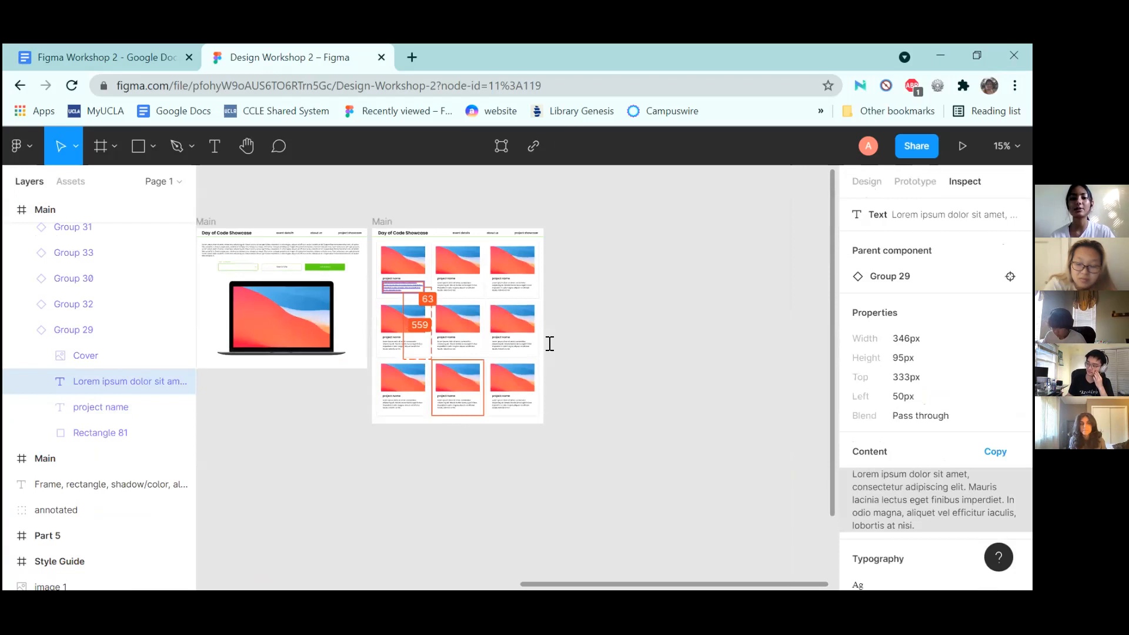
left_click(434, 453)
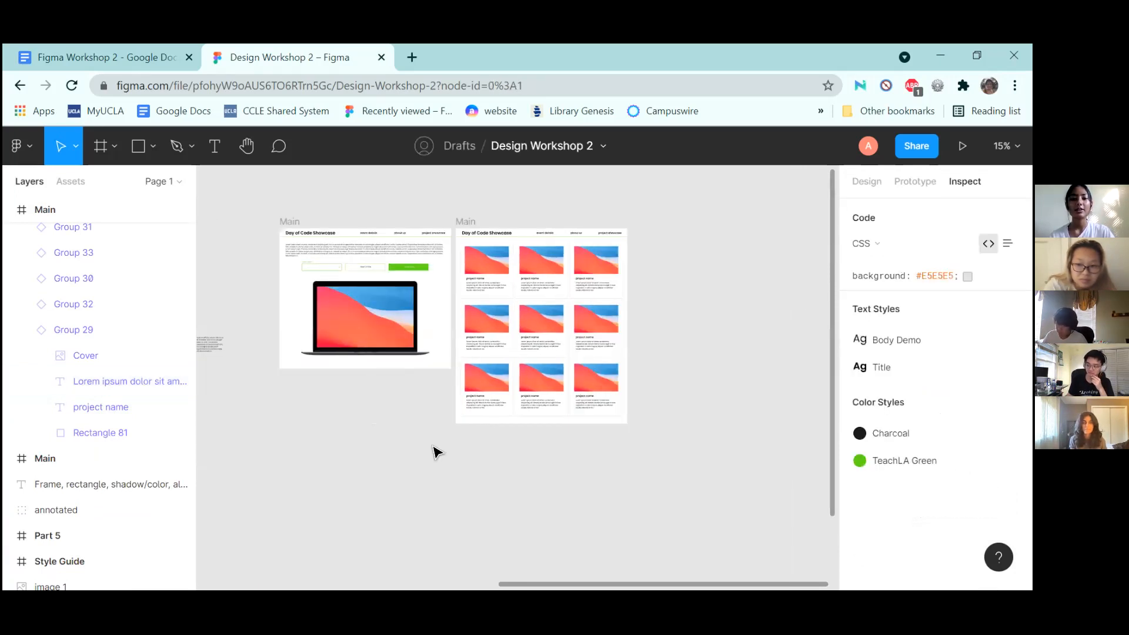